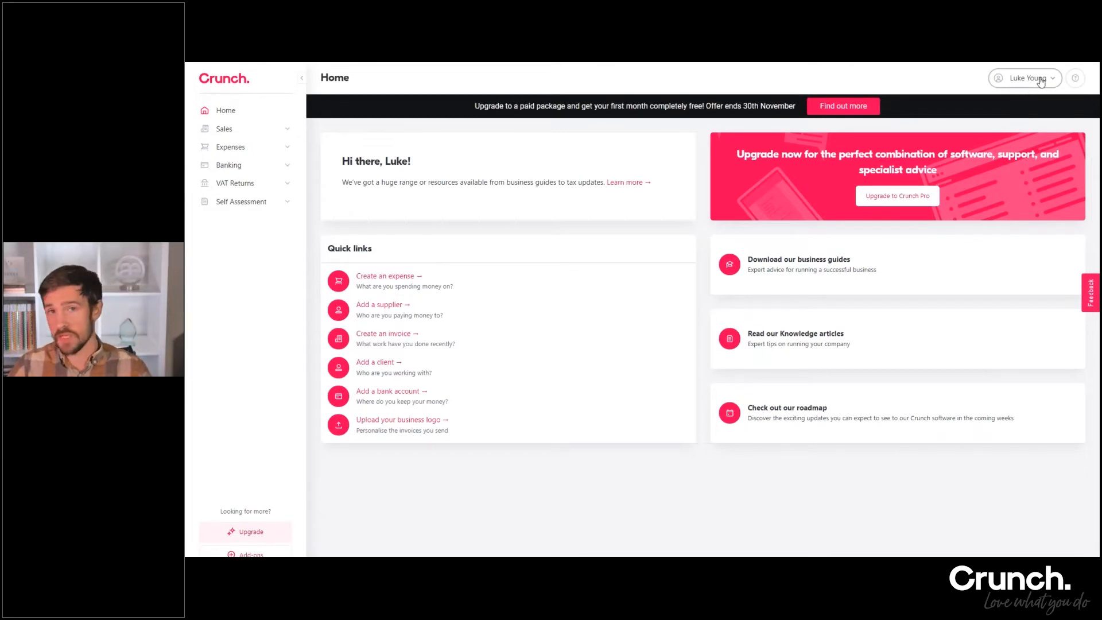
# Open the account settings and go to the Business Logo page
pyautogui.click(1045, 83)
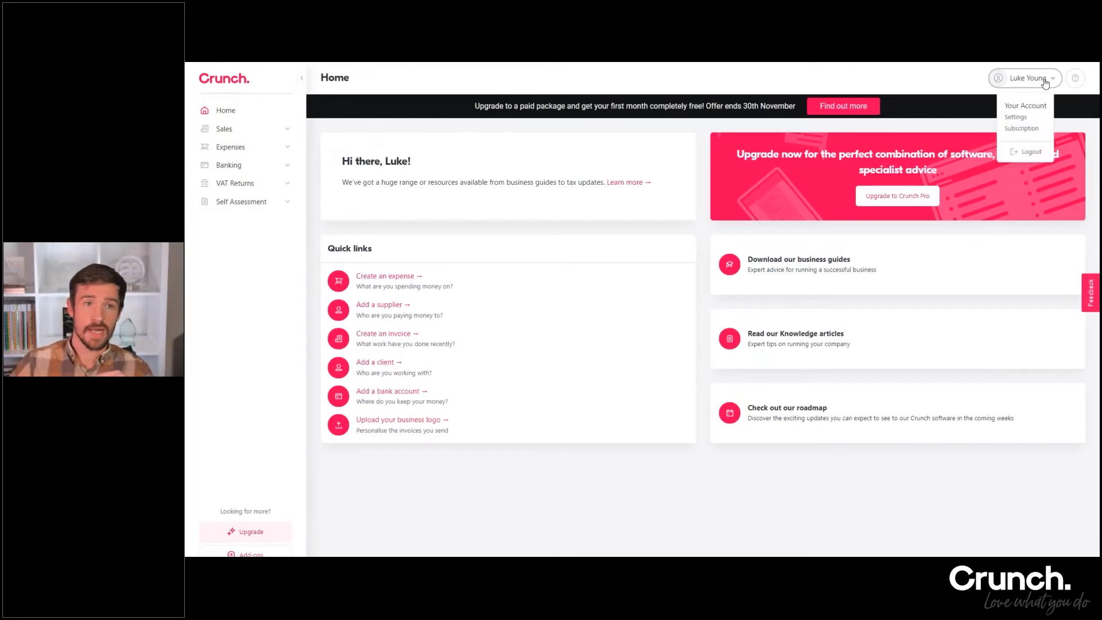
pyautogui.click(1015, 117)
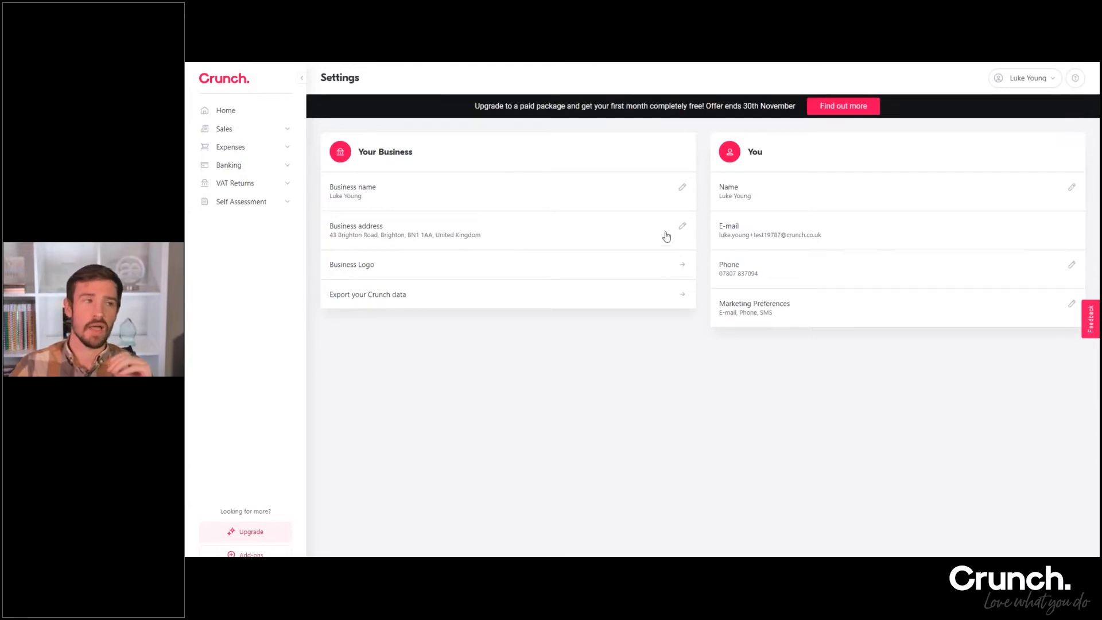
pyautogui.click(370, 275)
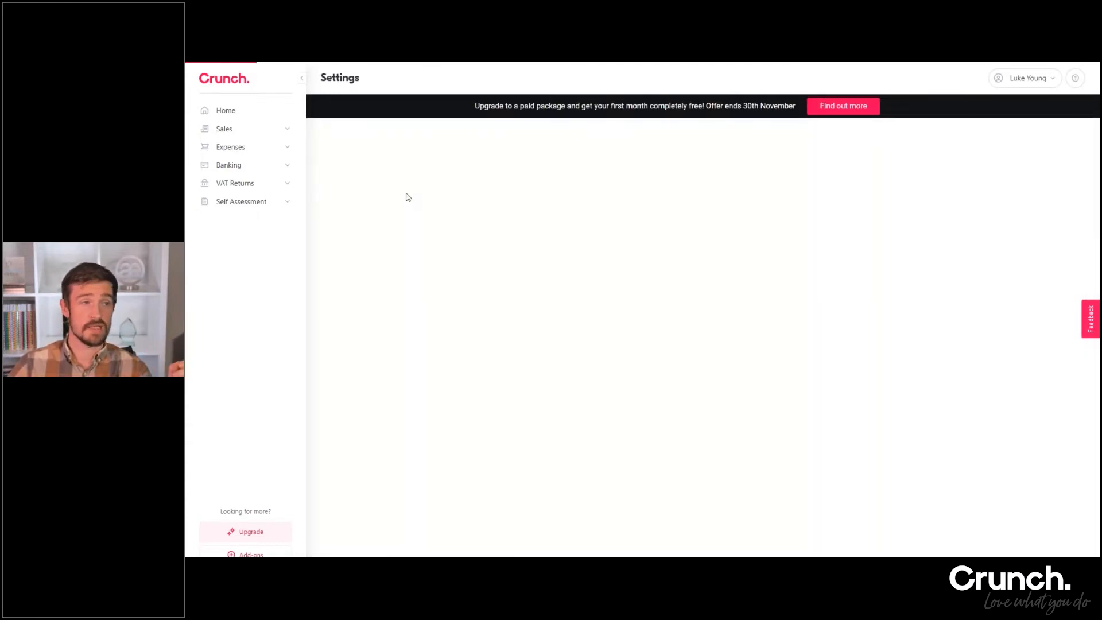
# Log back in with the saved account e-mail and password
pyautogui.click(612, 221)
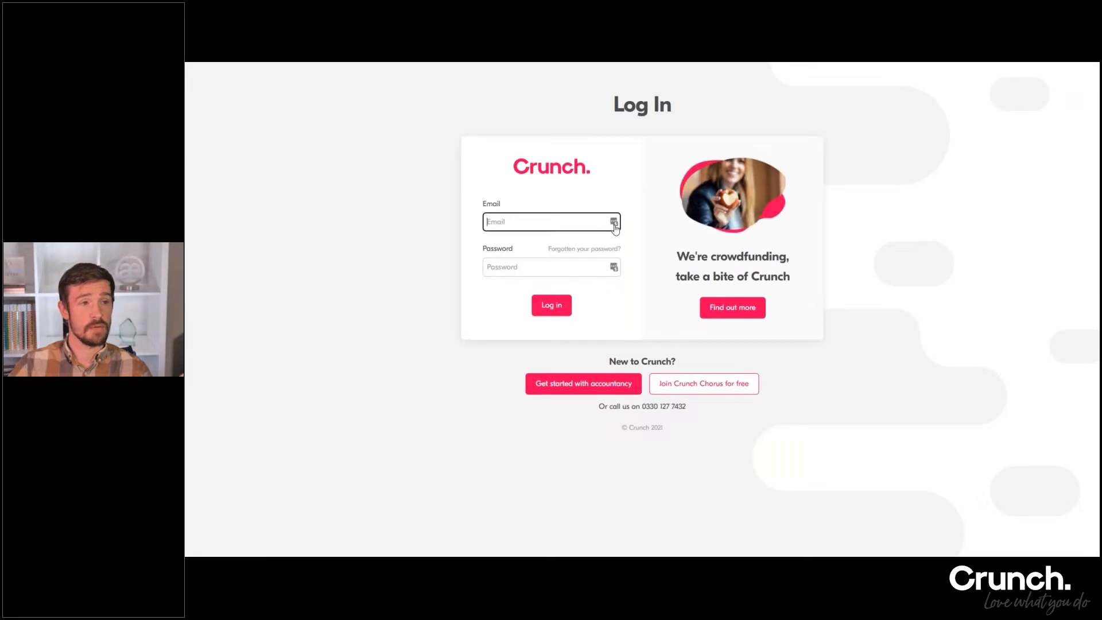
pyautogui.click(560, 323)
pyautogui.click(556, 305)
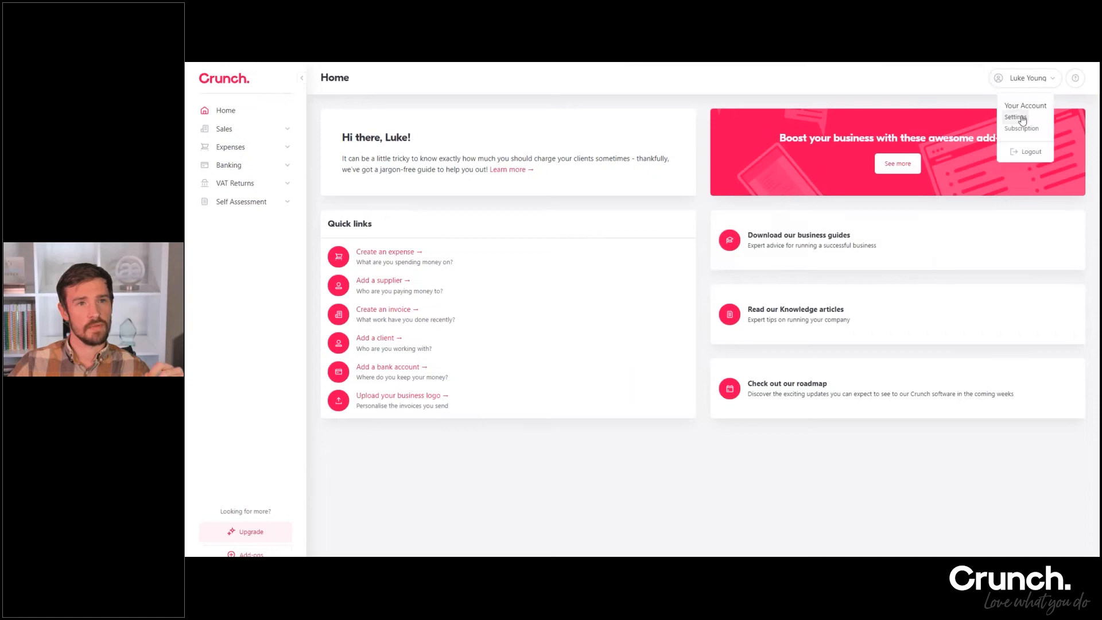
# Look at the Business Logo upload options in the account settings, and return to the settings overview
pyautogui.click(1016, 117)
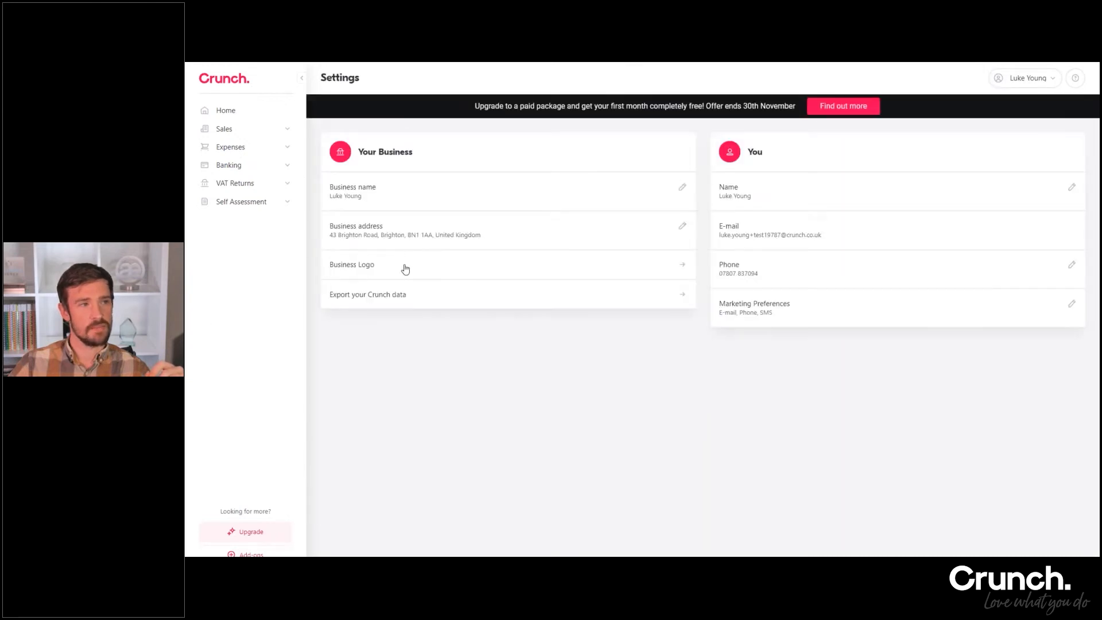
pyautogui.click(405, 269)
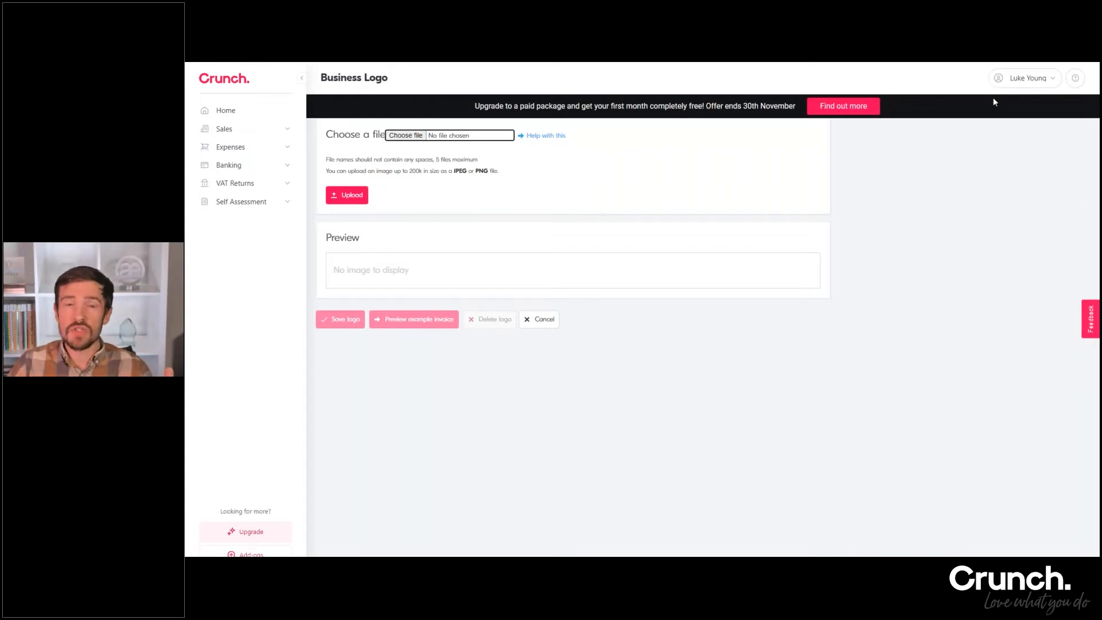
pyautogui.click(1023, 85)
pyautogui.click(1028, 78)
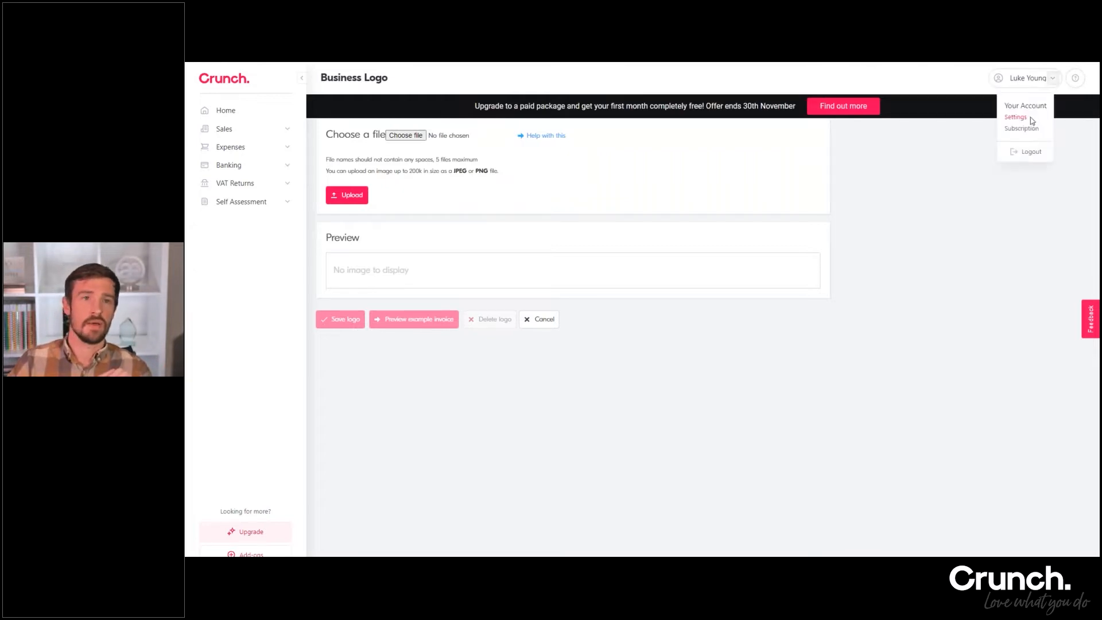
pyautogui.click(1029, 118)
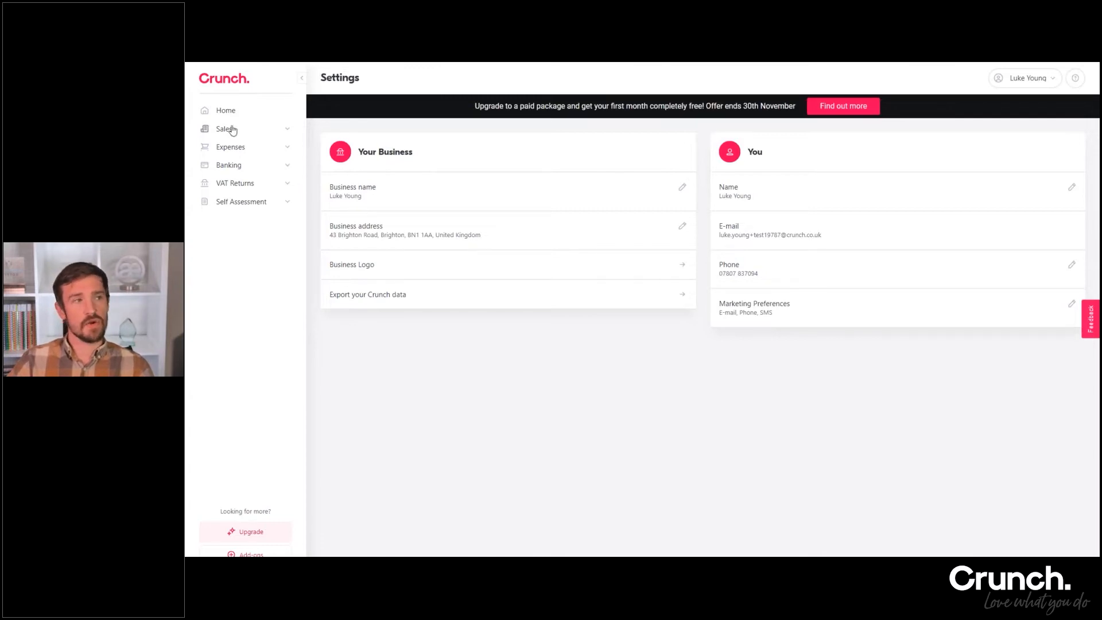
# Open the banking Accounts & Cards overview and review the listed bank accounts and credit cards
pyautogui.click(286, 168)
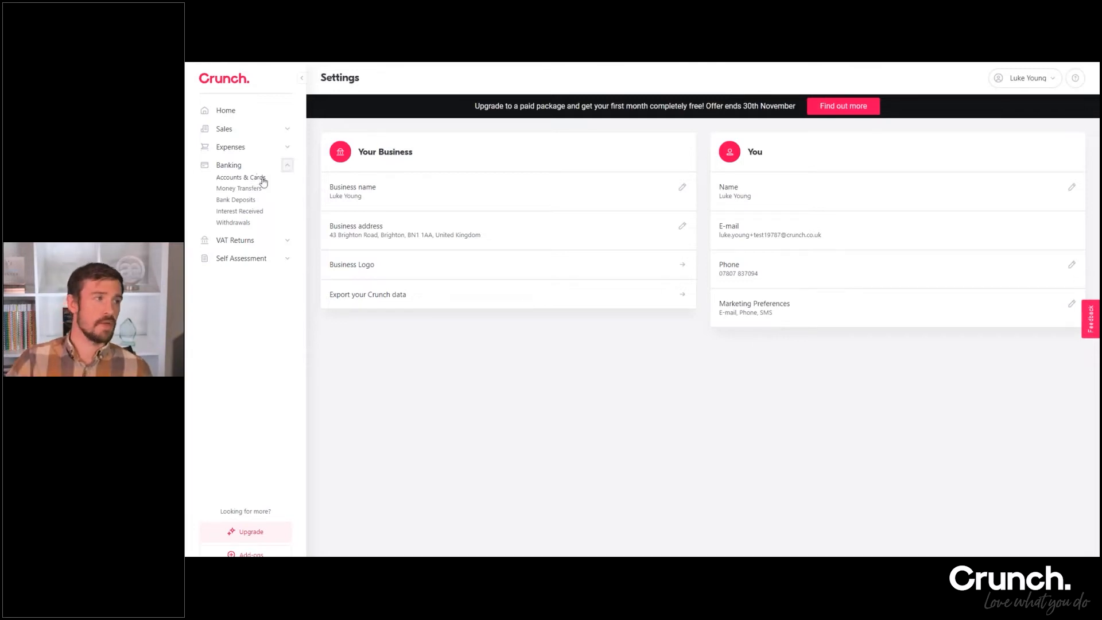
pyautogui.click(236, 178)
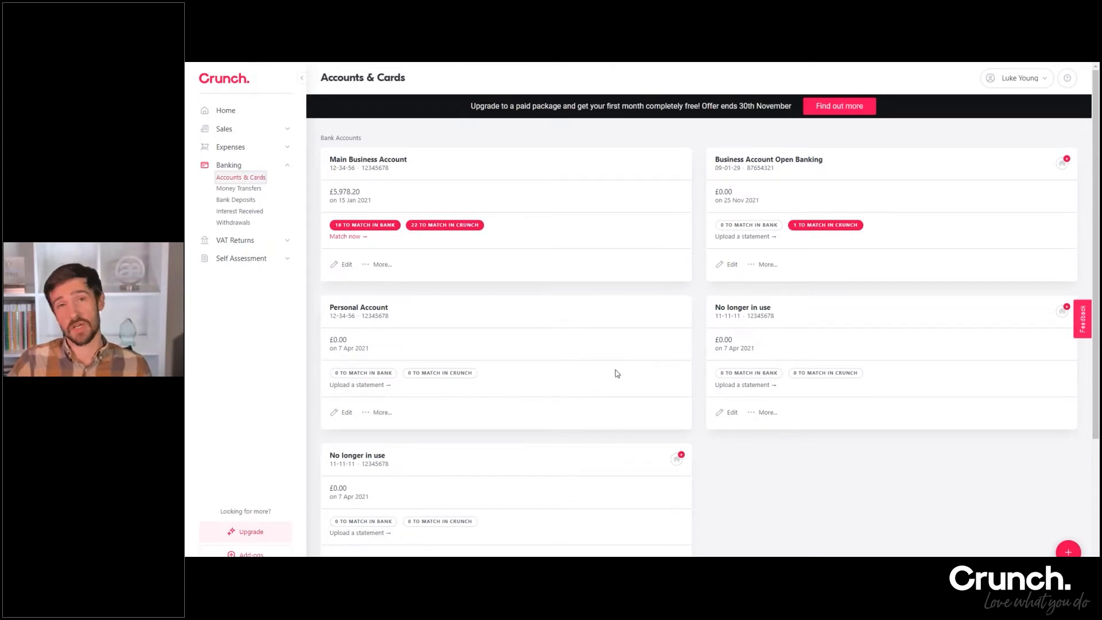
pyautogui.scroll(-4, 566, 373)
pyautogui.scroll(4, 611, 368)
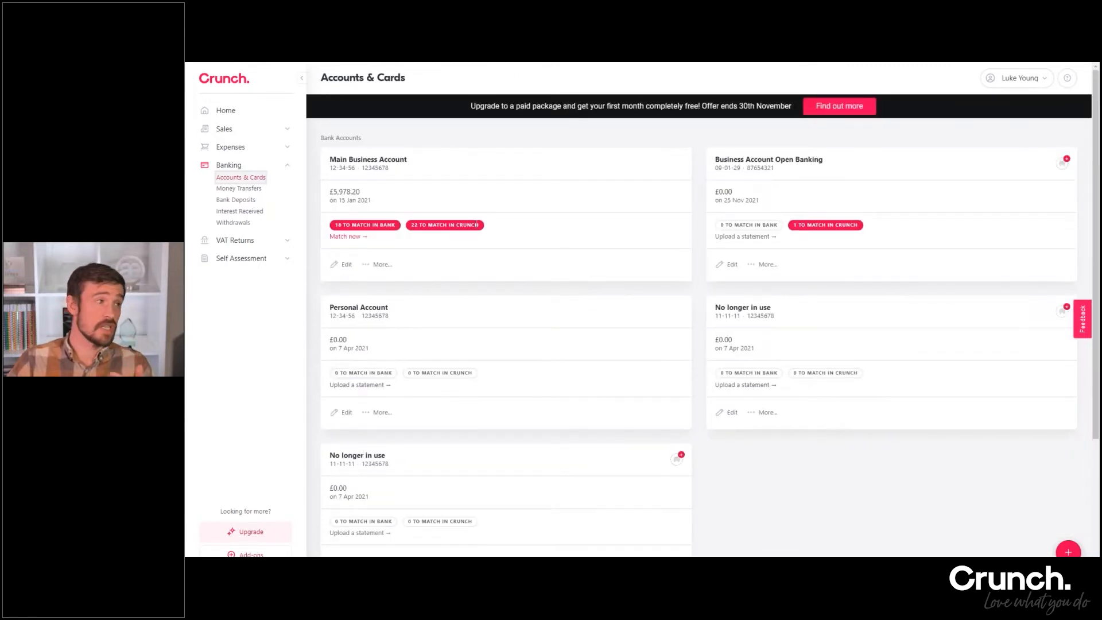
pyautogui.scroll(-3, 377, 436)
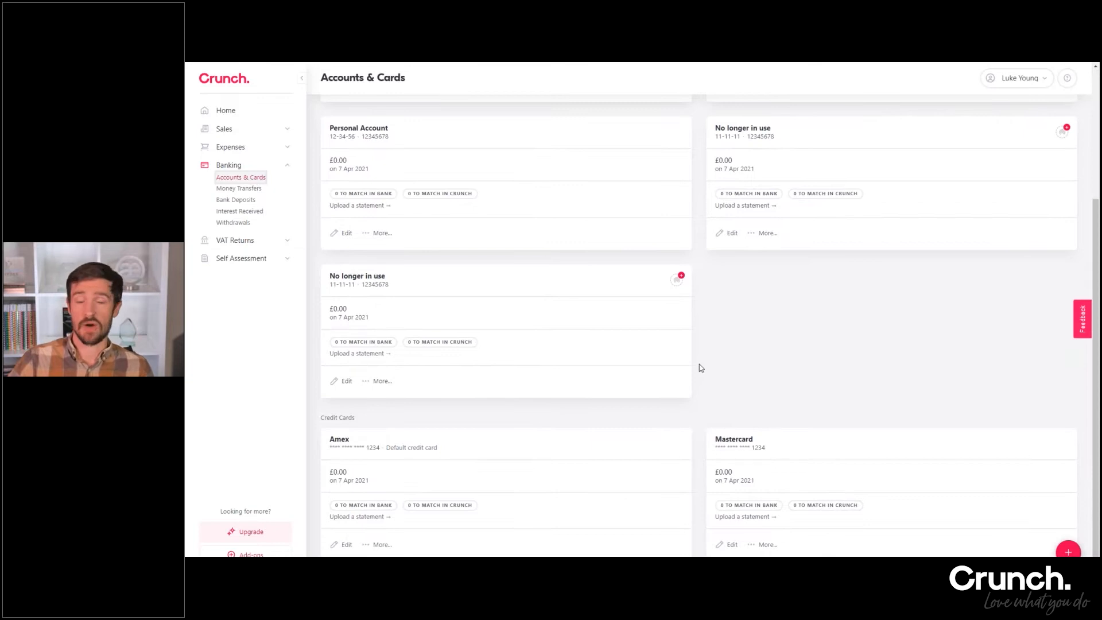
pyautogui.scroll(3, 699, 368)
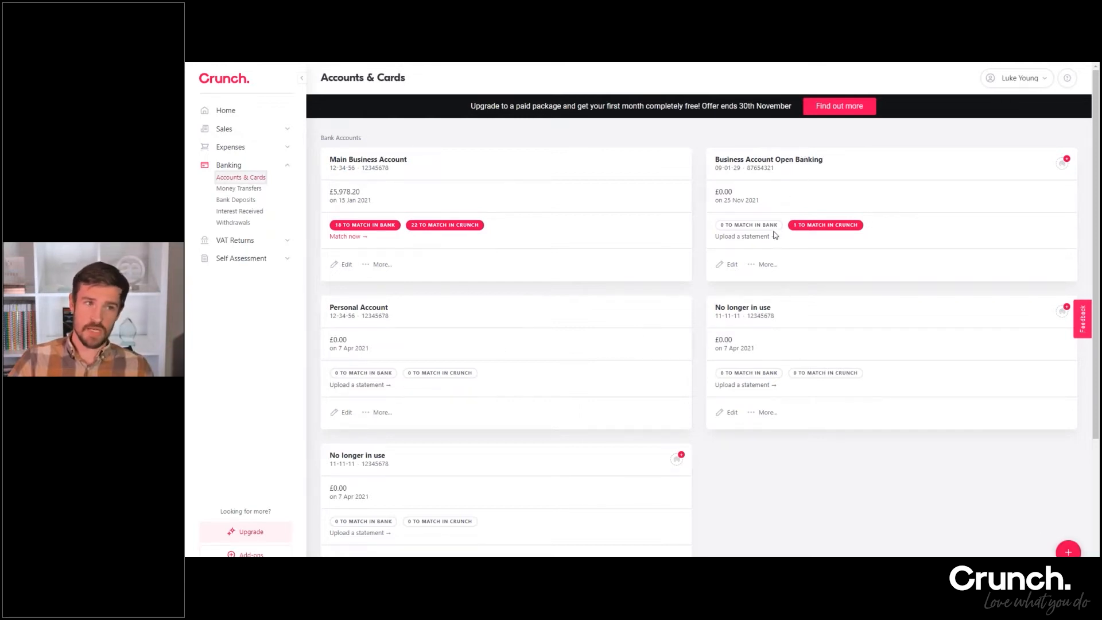
# Start a new bank account with the display name "Current Lloyds" and the bank "Lloyds"
pyautogui.click(1069, 553)
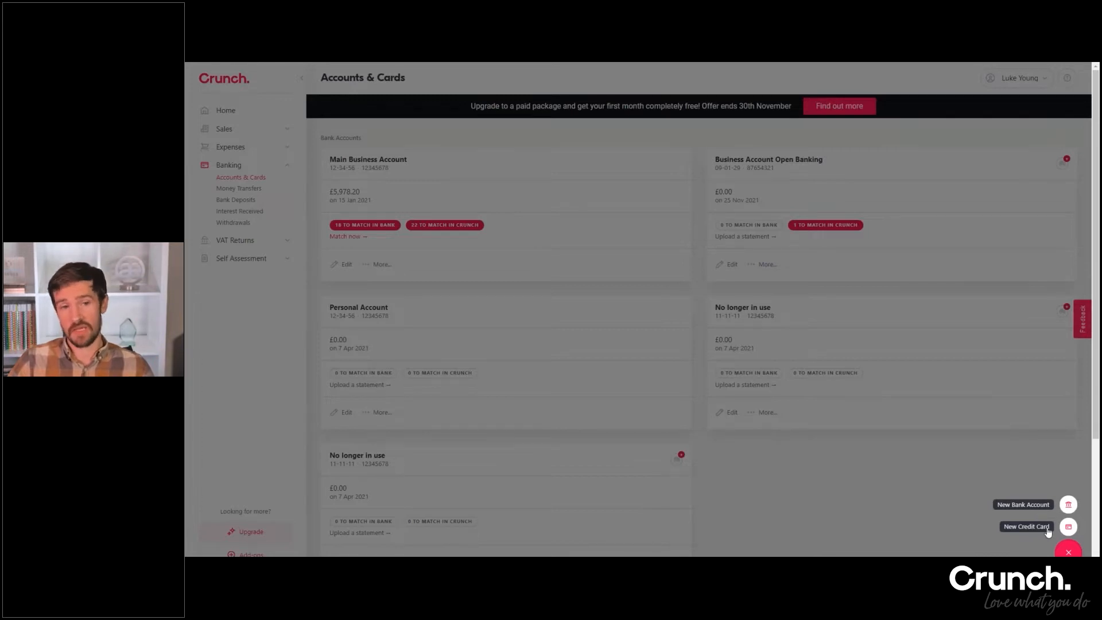
pyautogui.click(1042, 505)
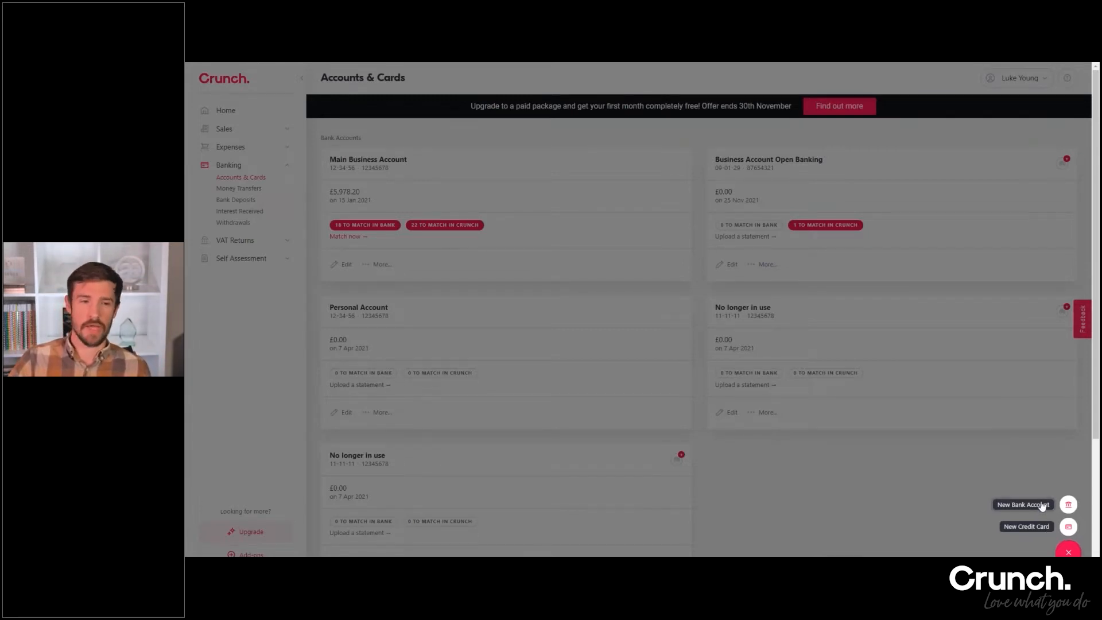
pyautogui.click(493, 166)
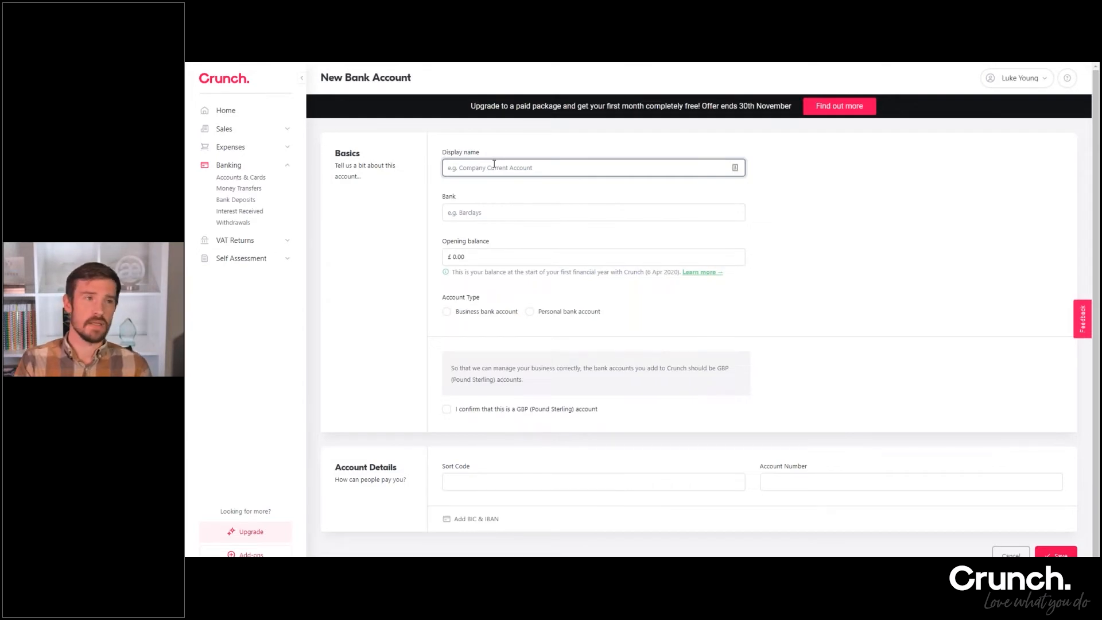
pyautogui.write('Current')
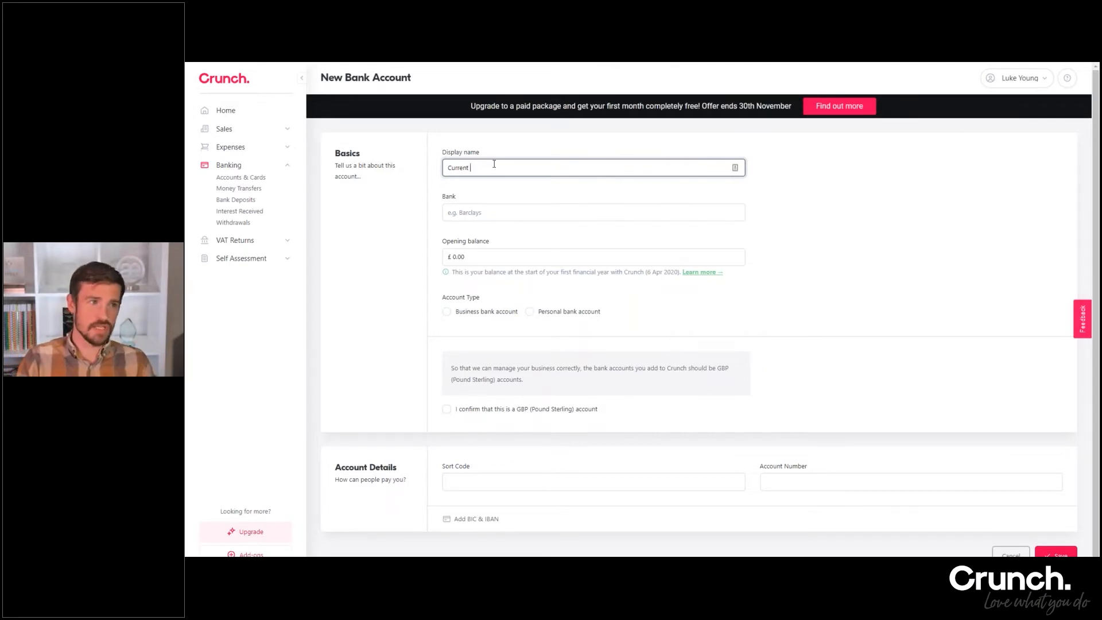
pyautogui.write('s')
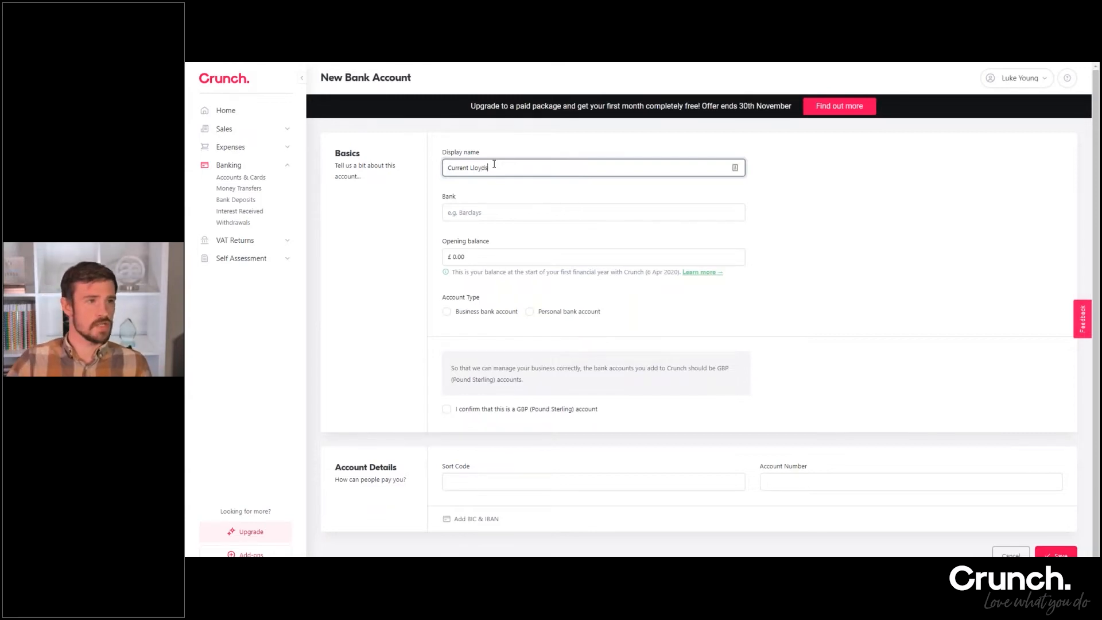
pyautogui.click(486, 213)
pyautogui.write('Lloyds')
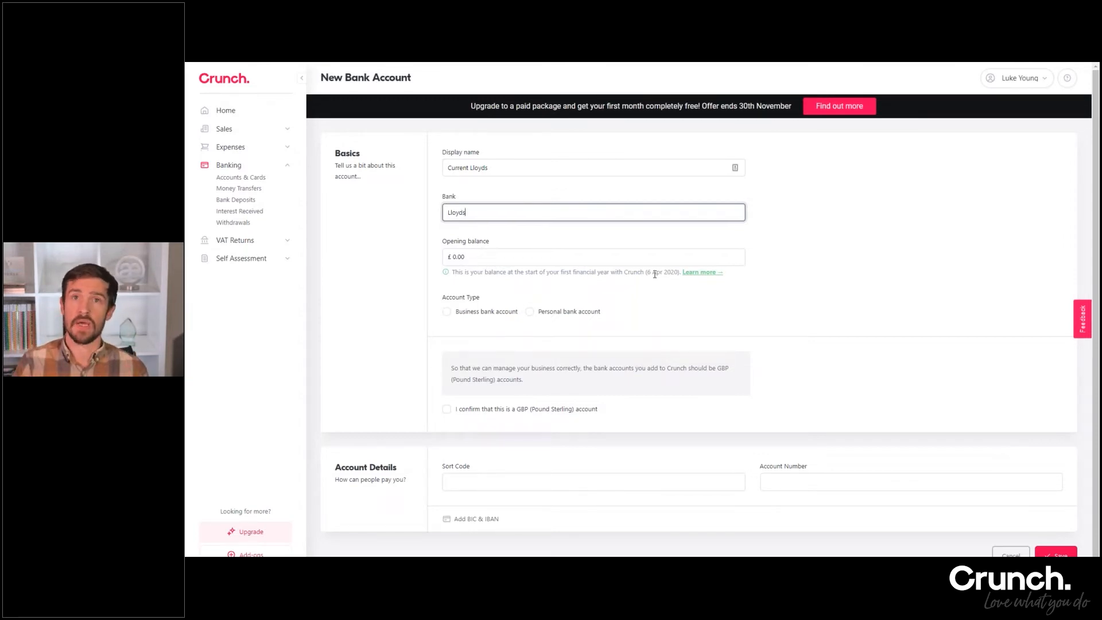
# Mark the new account as a business bank account and confirm that it is a GBP (Pound Sterling) account
pyautogui.moveTo(464, 256); pyautogui.dragTo(454, 255)
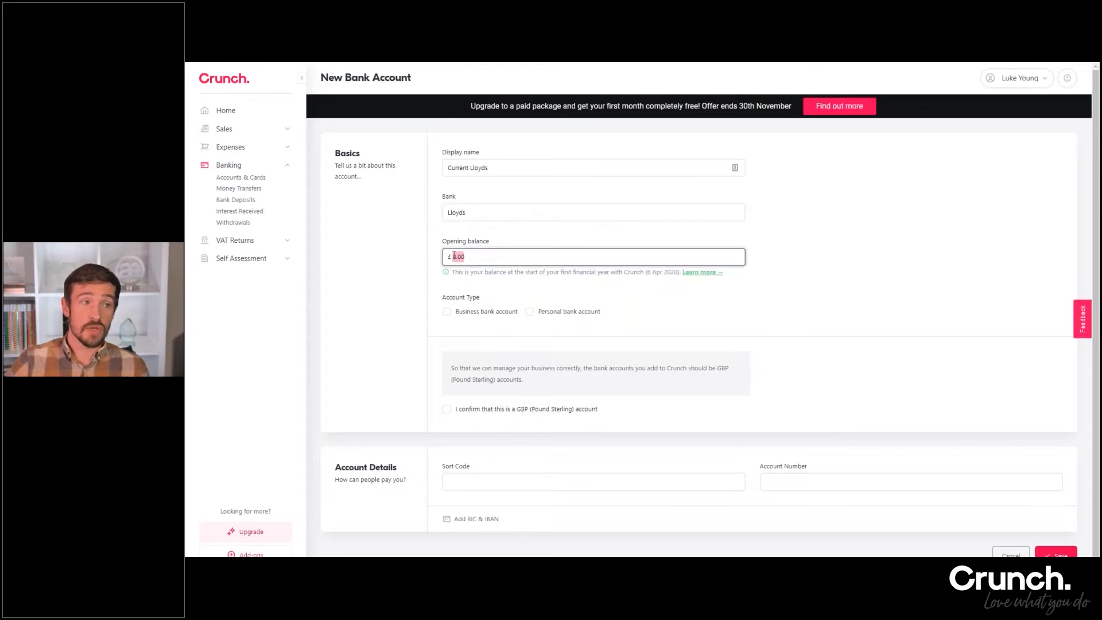
pyautogui.click(608, 261)
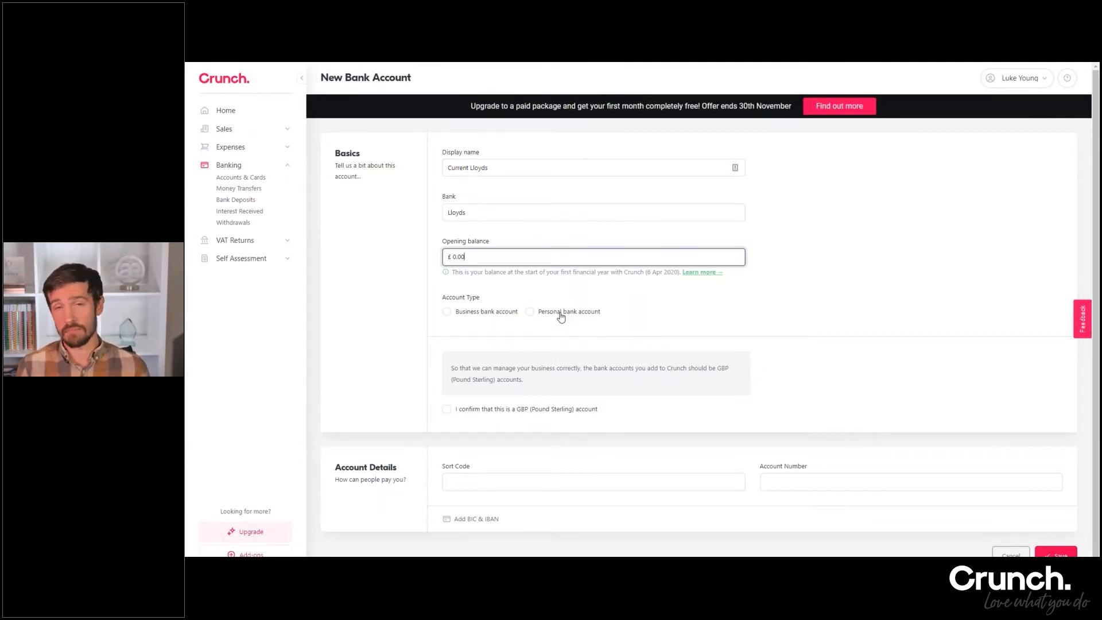
pyautogui.click(476, 312)
pyautogui.scroll(-1, 504, 296)
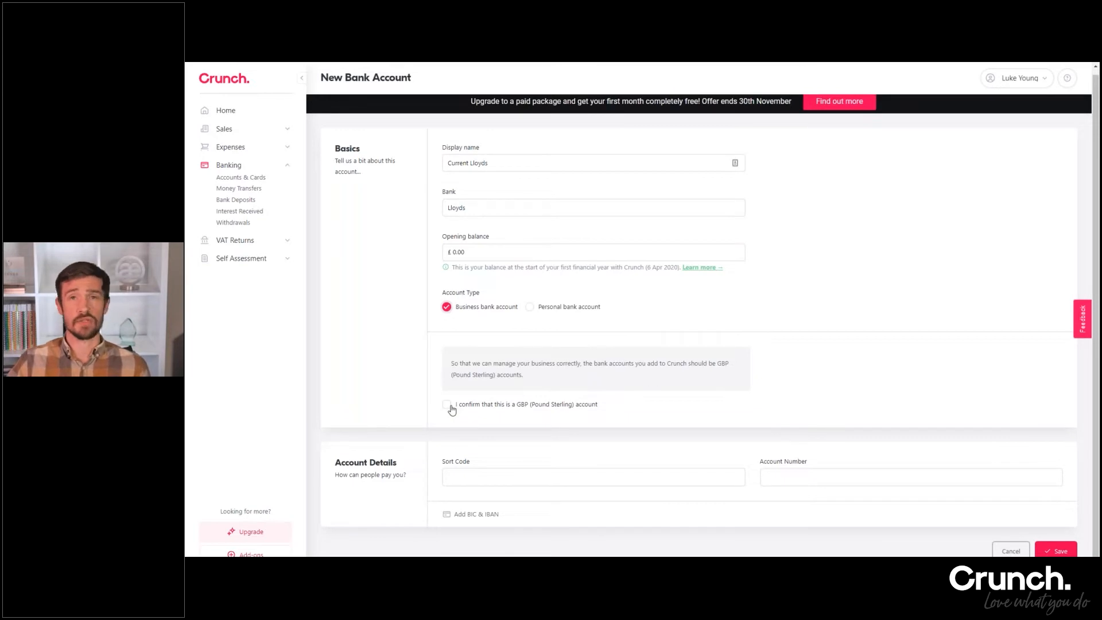
pyautogui.click(447, 404)
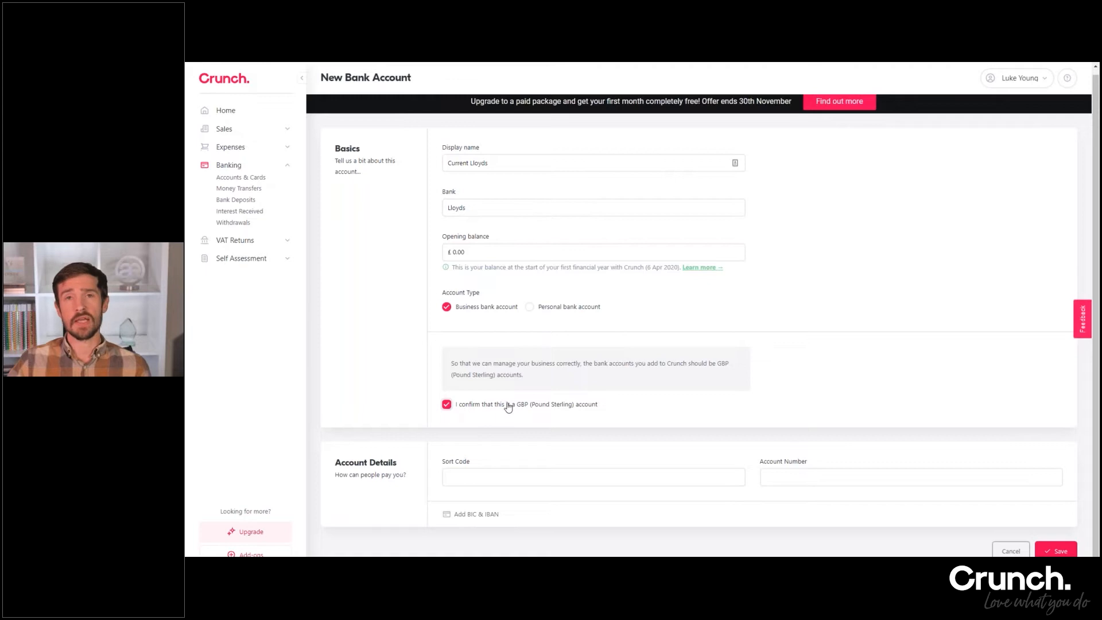
# Enter the sort code and account number for the new bank account, and save it
pyautogui.click(500, 472)
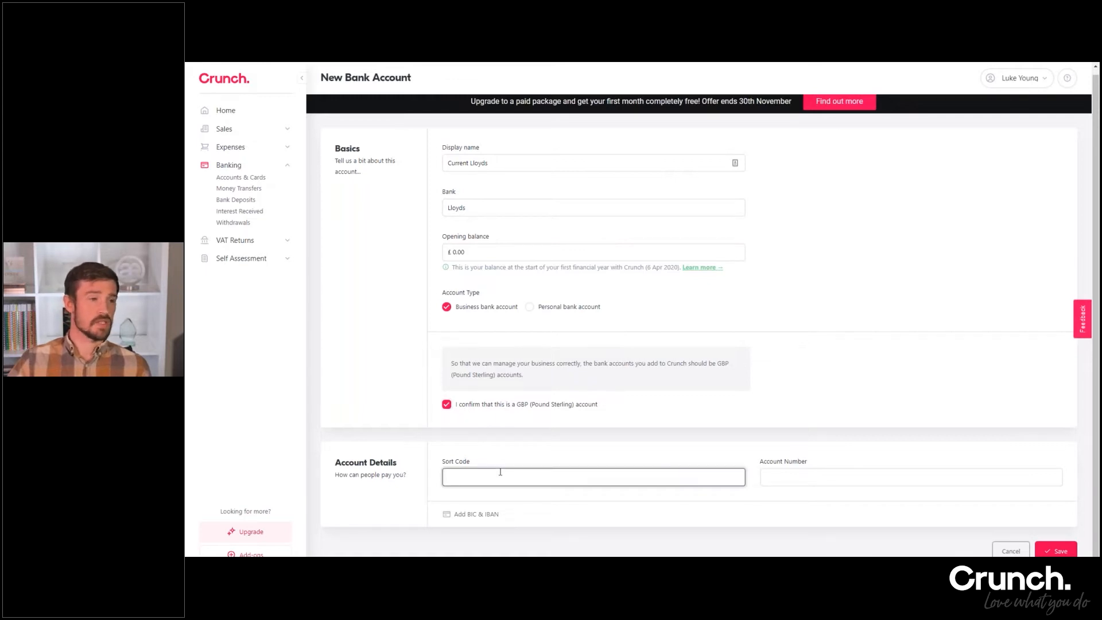
pyautogui.write('1')
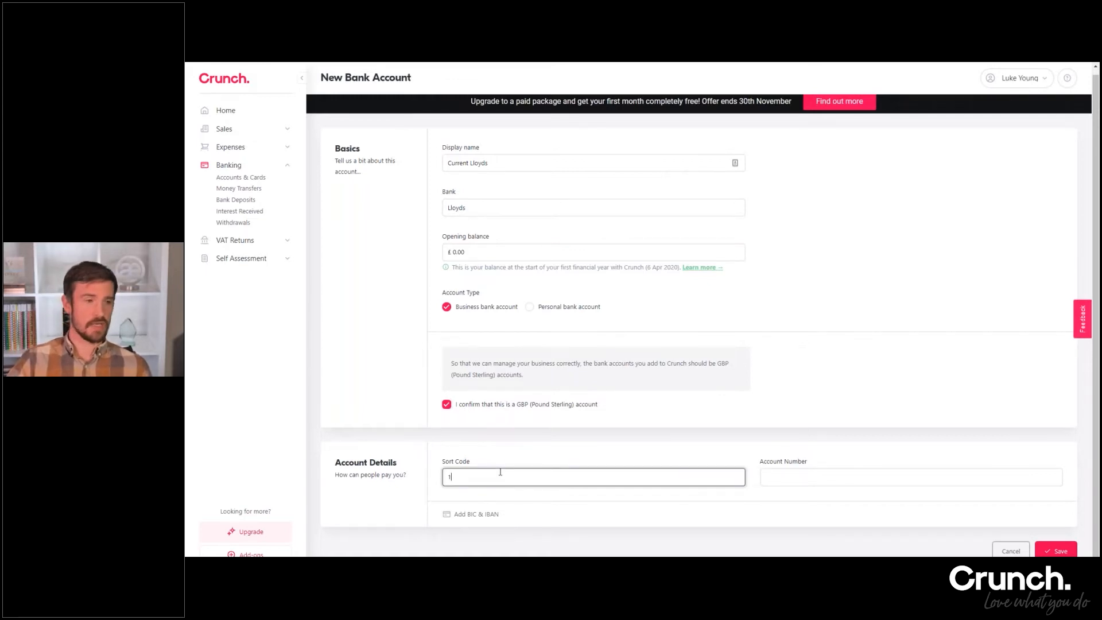
pyautogui.write('1-11-11')
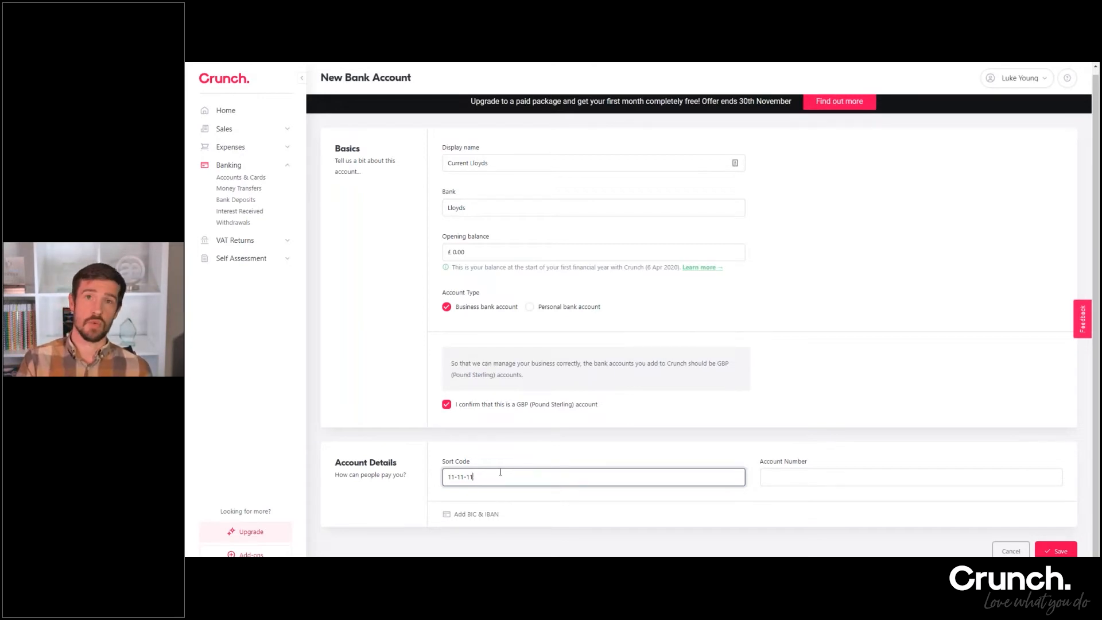
pyautogui.click(773, 475)
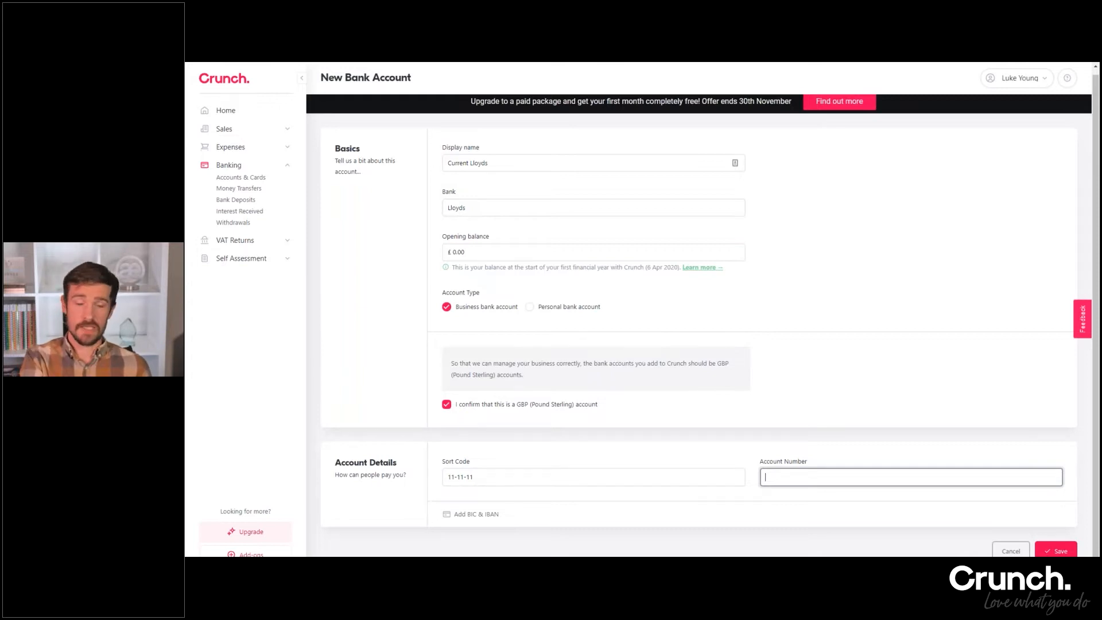
pyautogui.write('12345678')
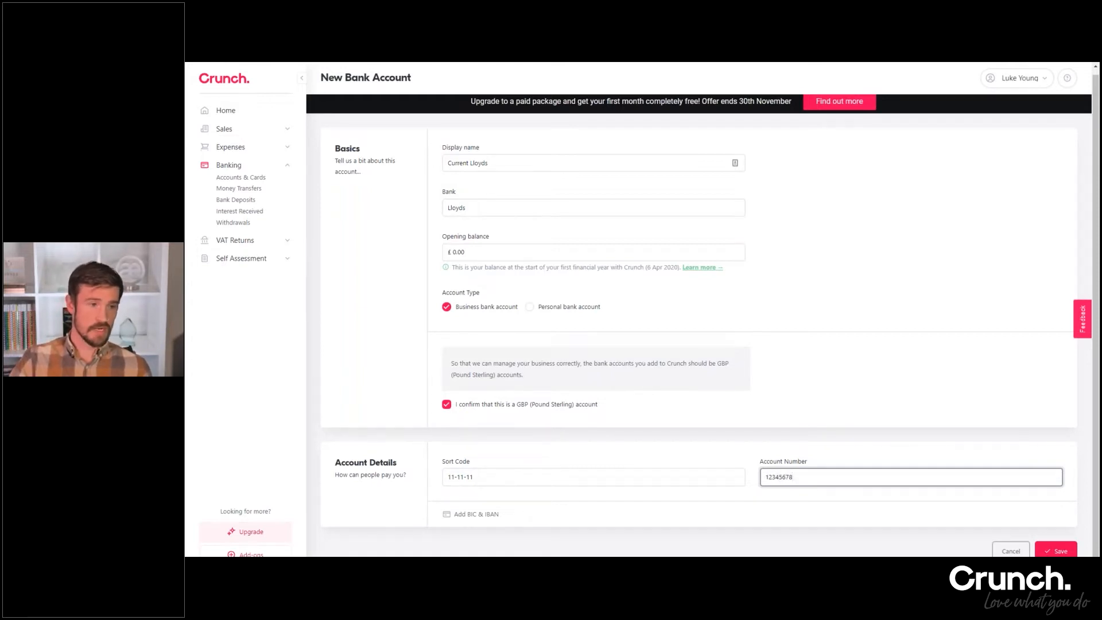
pyautogui.click(1056, 551)
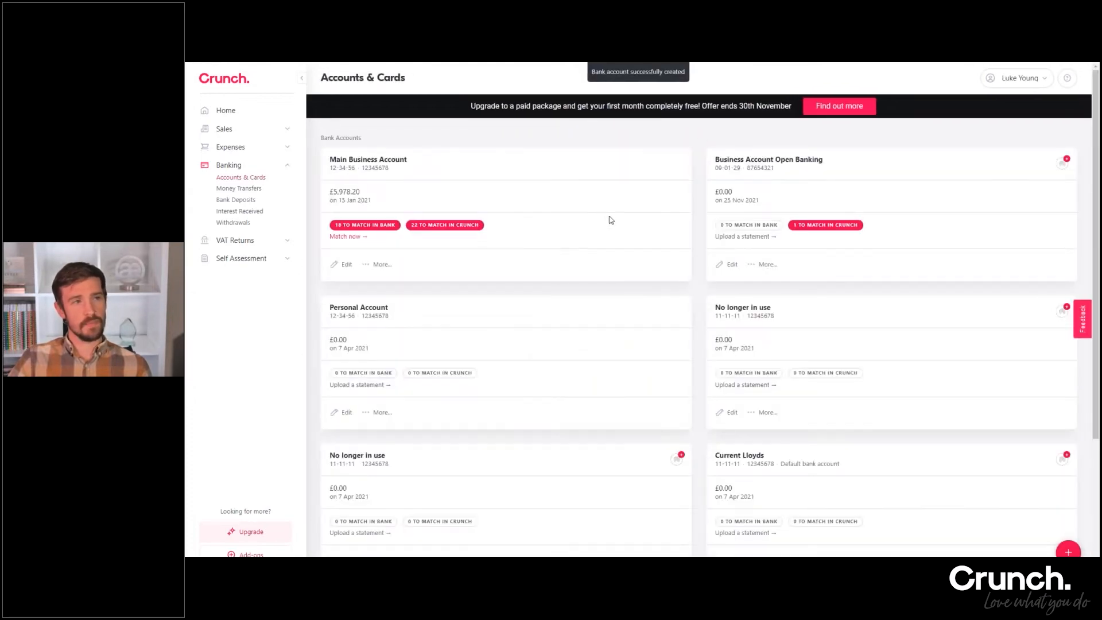
# Review the new Current Lloyds account among the bank accounts in the Accounts & Cards overview
pyautogui.scroll(-3, 634, 226)
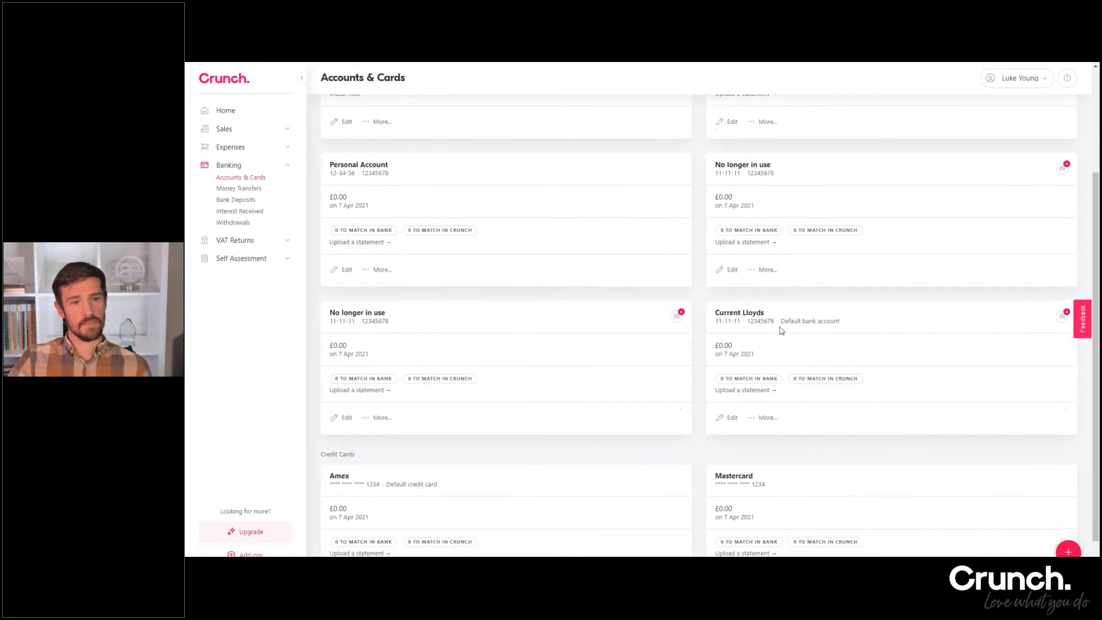
pyautogui.scroll(2, 783, 335)
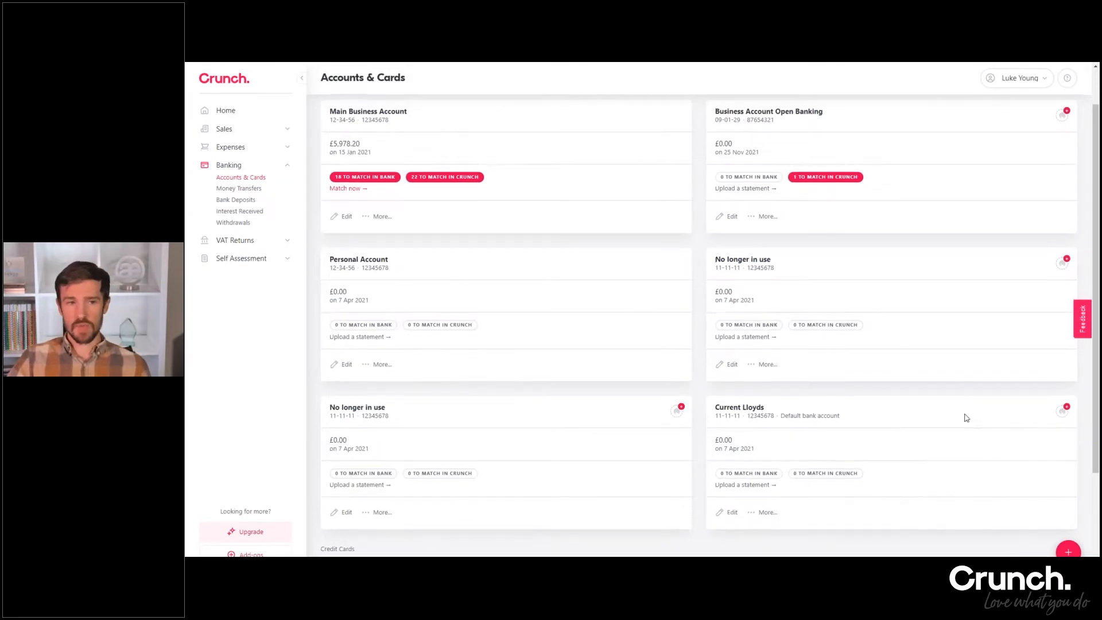
pyautogui.scroll(-1, 967, 417)
pyautogui.moveTo(1065, 365)
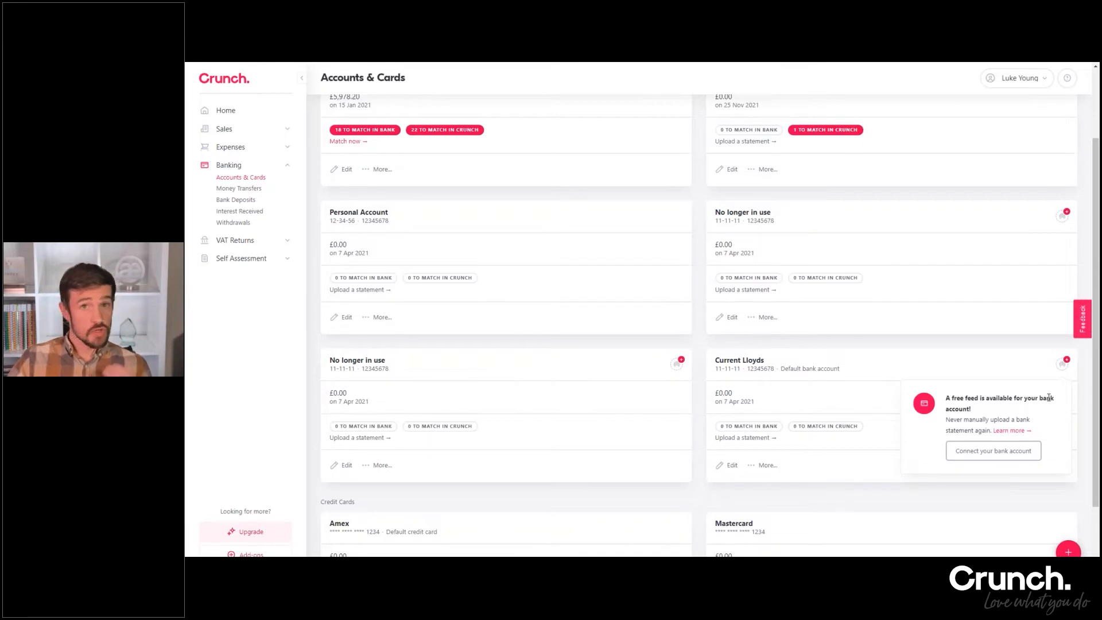
pyautogui.click(1021, 452)
pyautogui.scroll(-5, 708, 278)
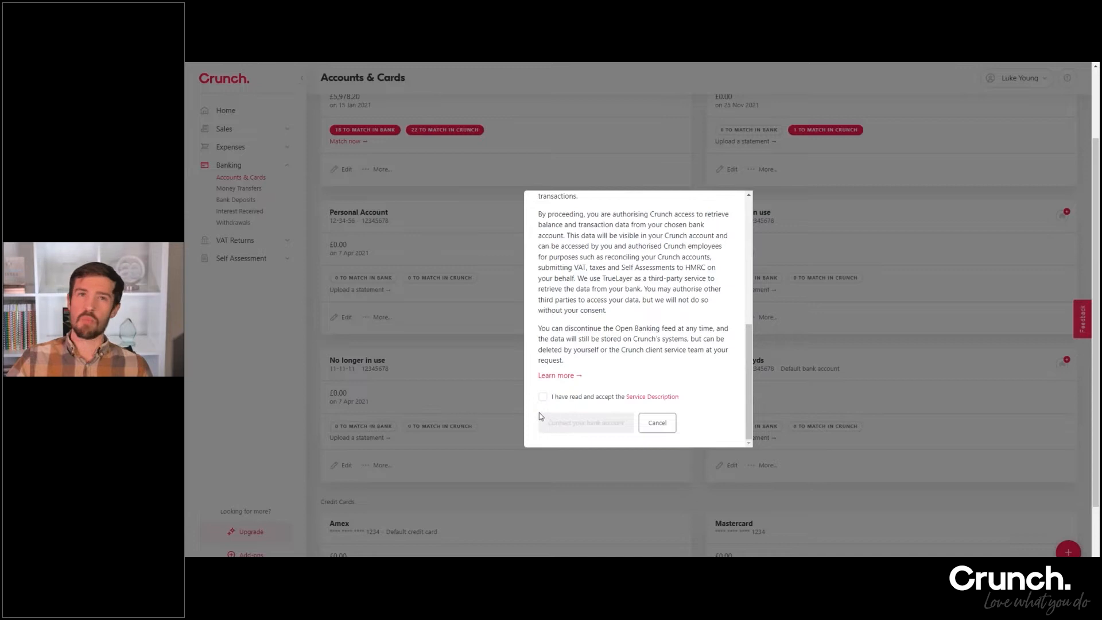
pyautogui.click(558, 400)
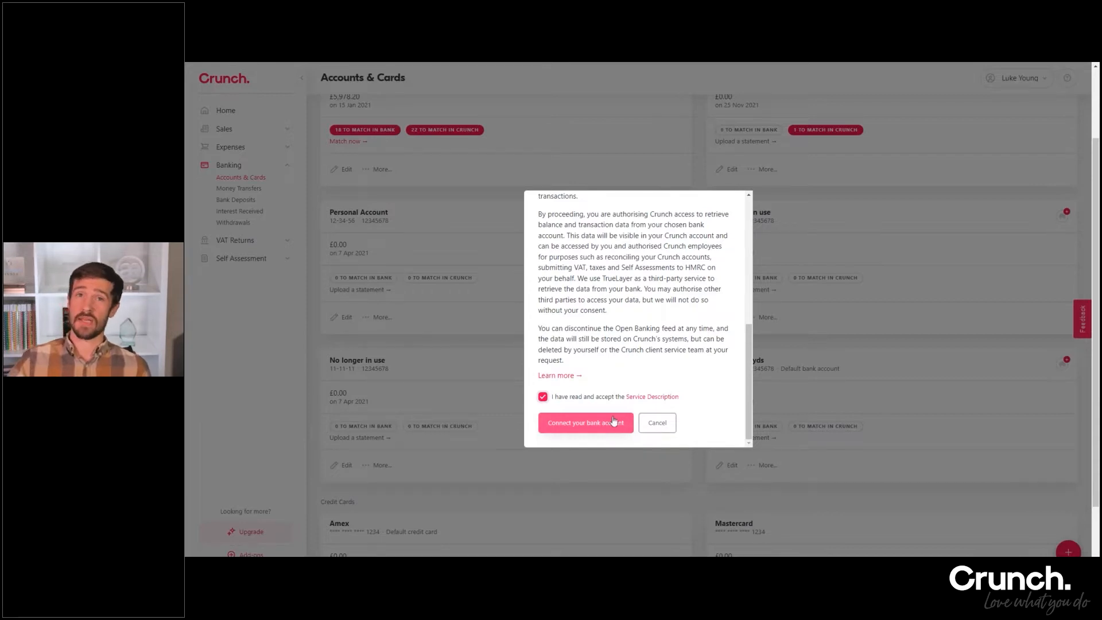
pyautogui.click(658, 423)
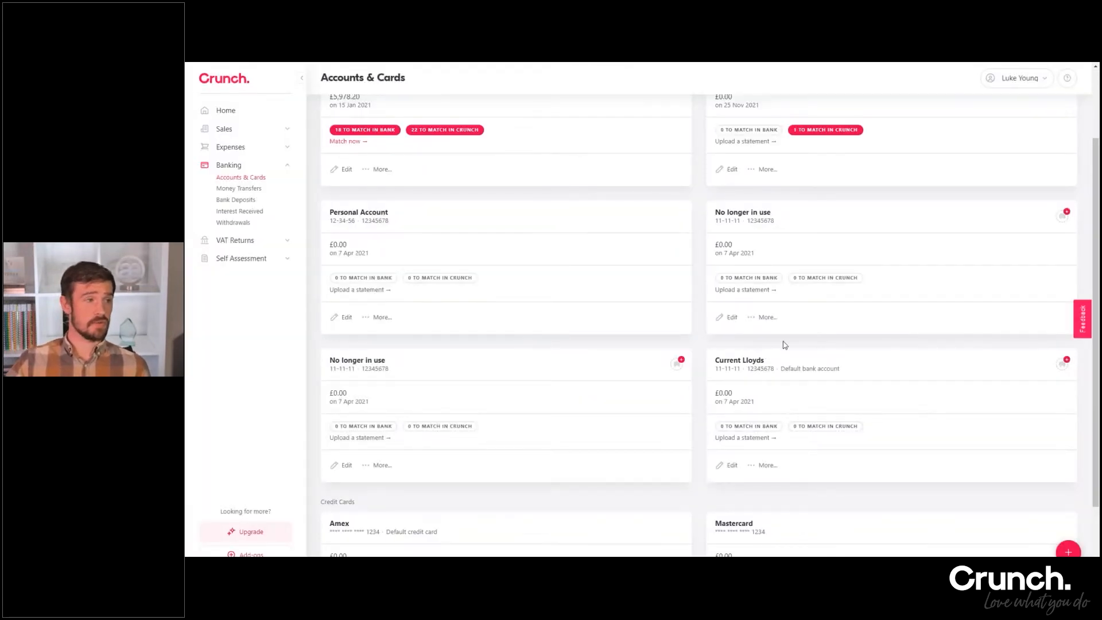
# Start a new credit card with the name "Mastercard" and enter the last four digits of the card
pyautogui.click(1068, 552)
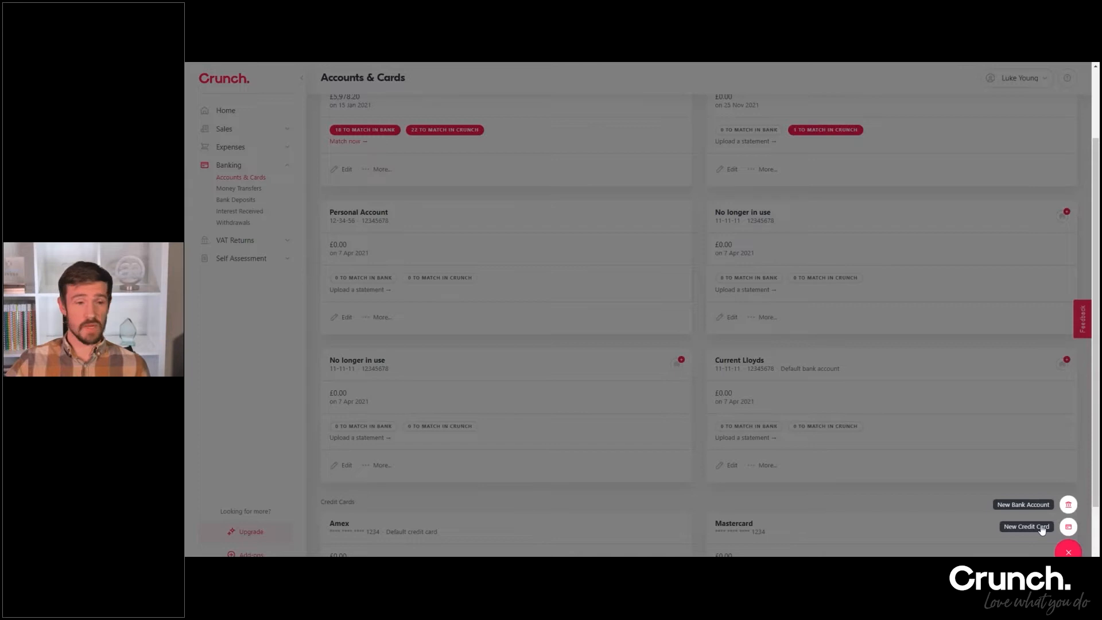
pyautogui.click(1042, 530)
pyautogui.click(498, 167)
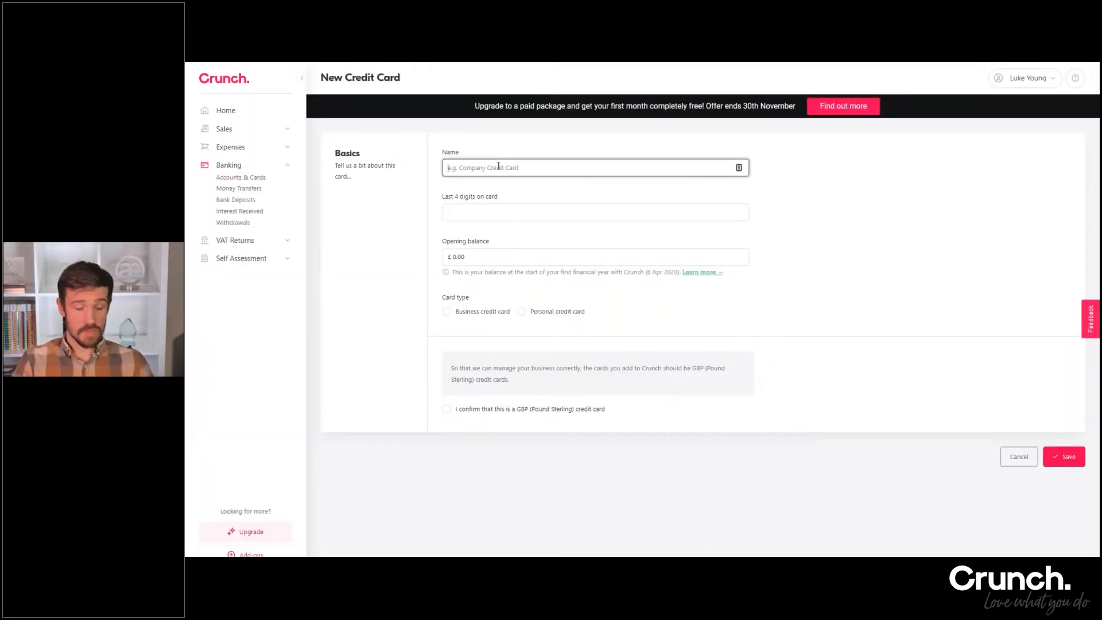
pyautogui.write('Mast')
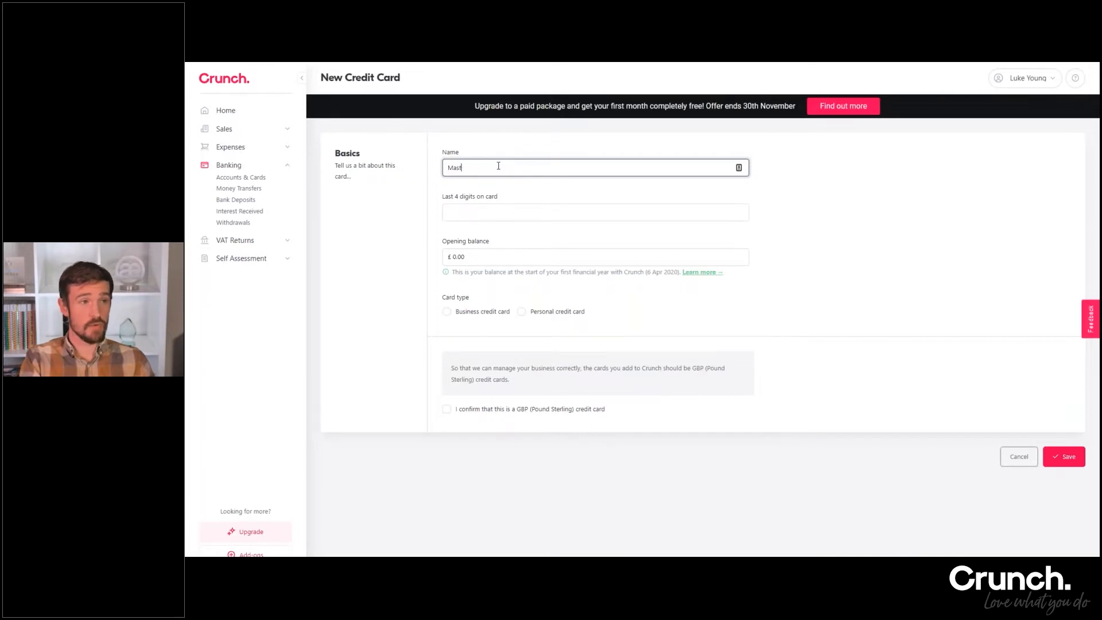
pyautogui.write('ercard')
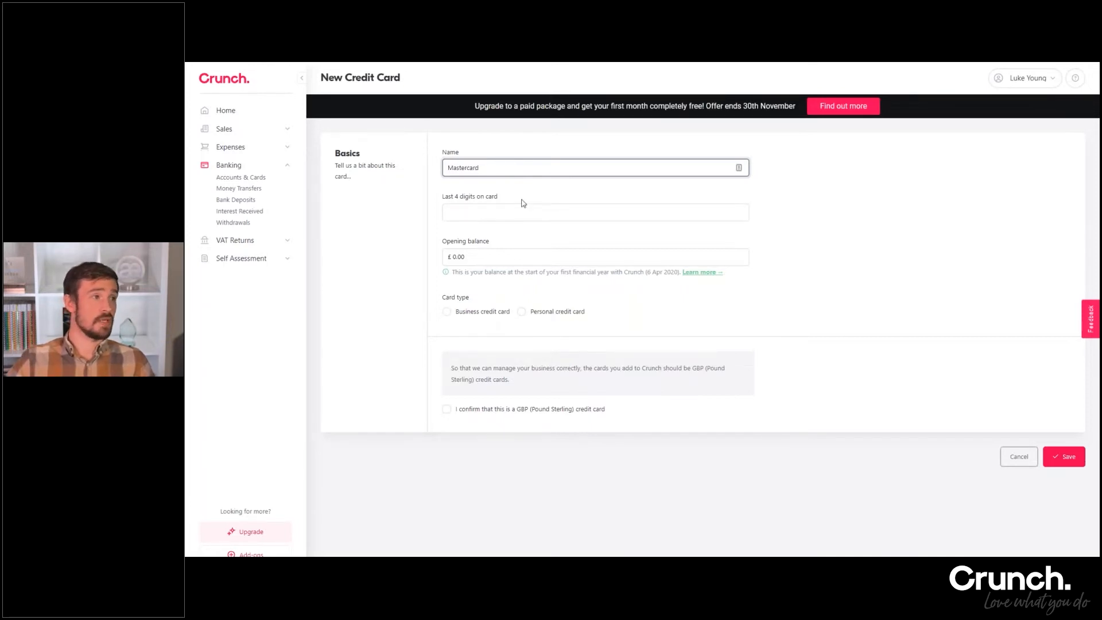
pyautogui.click(503, 212)
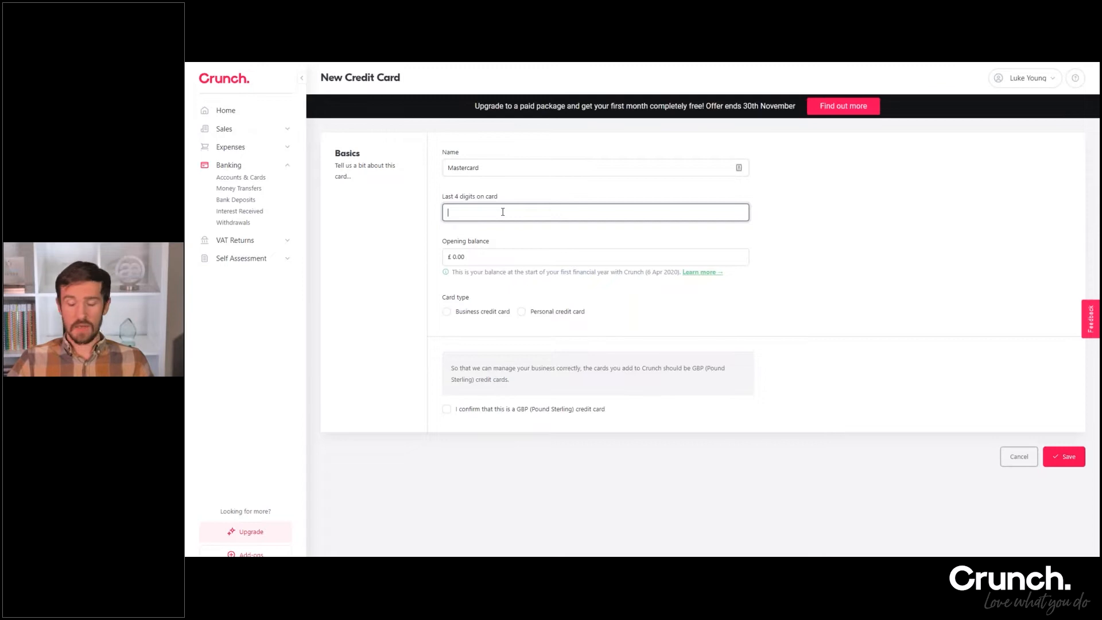
pyautogui.write('5480')
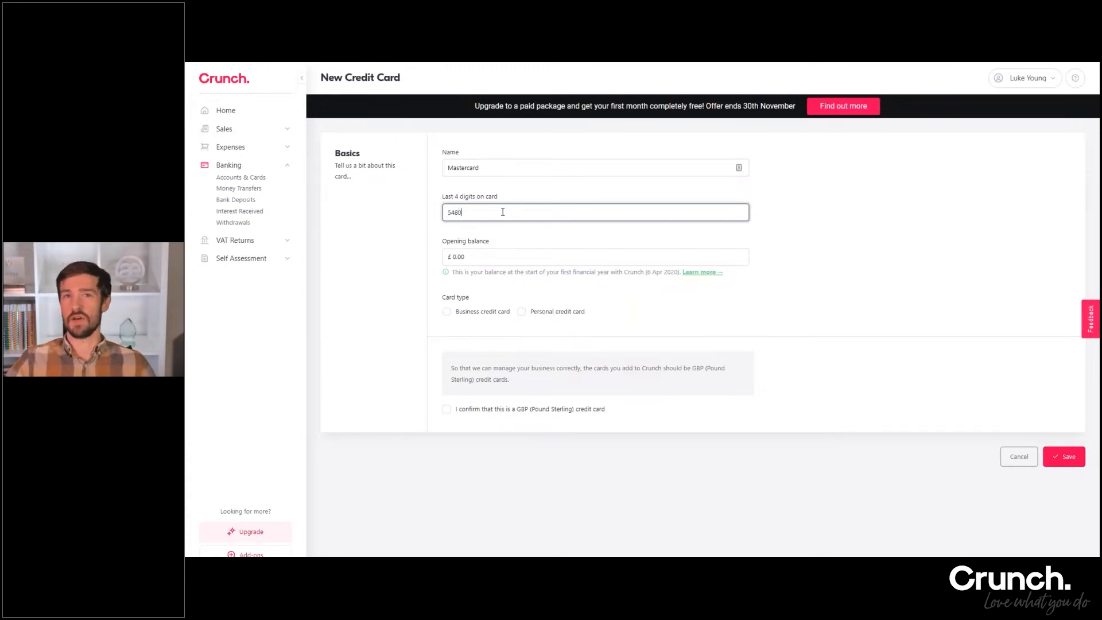
# Mark the card as a business credit card, confirm that it is a GBP (Pound Sterling) card, and save it
pyautogui.click(480, 314)
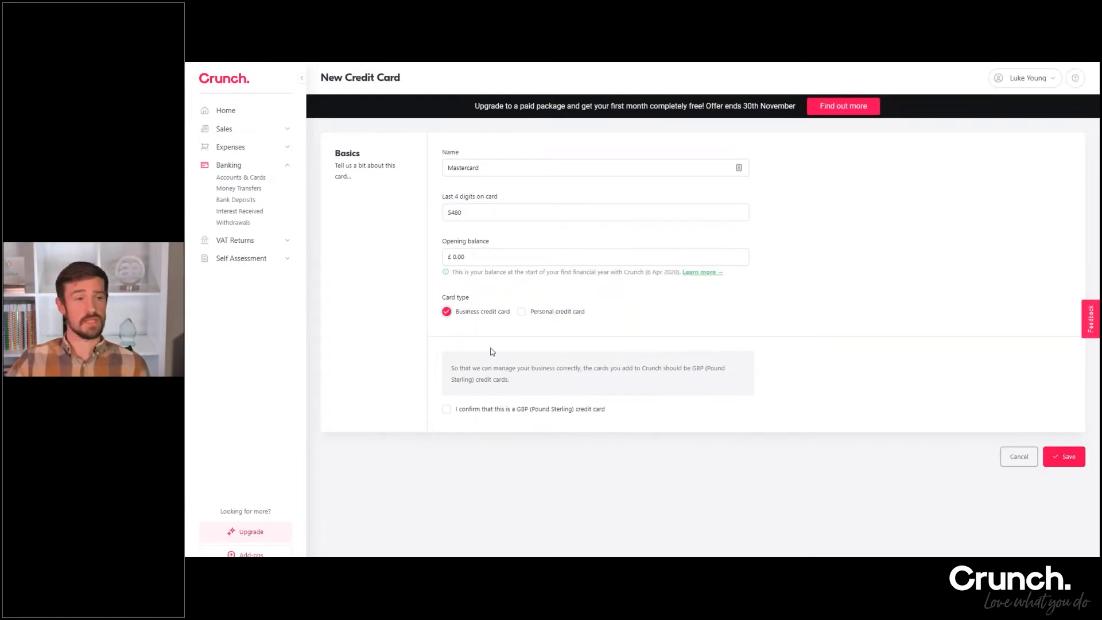
pyautogui.click(449, 411)
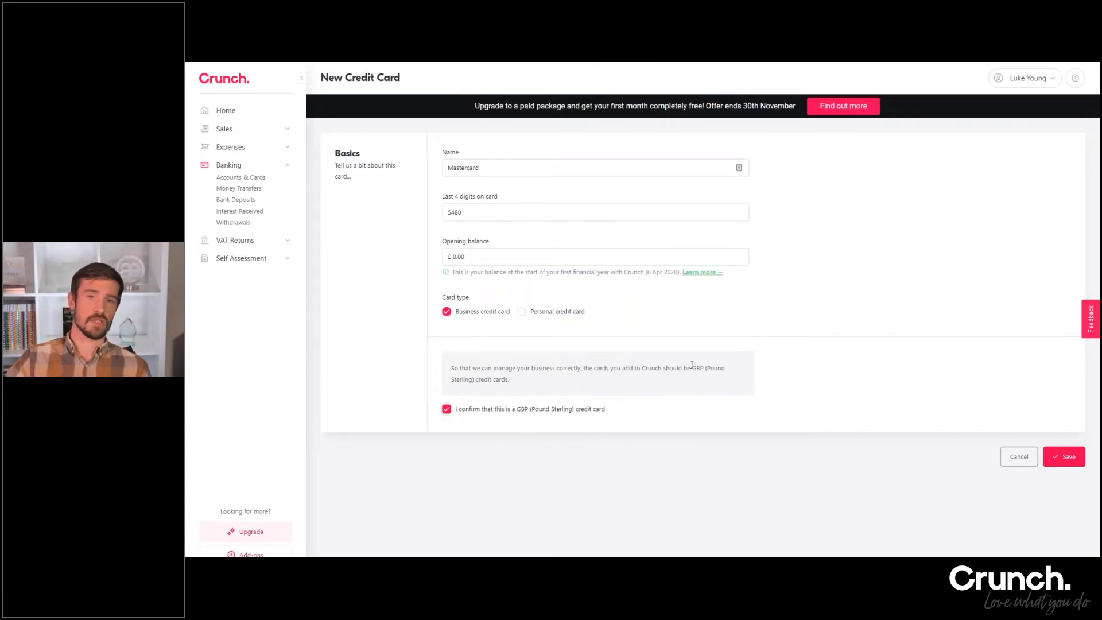
pyautogui.click(1069, 459)
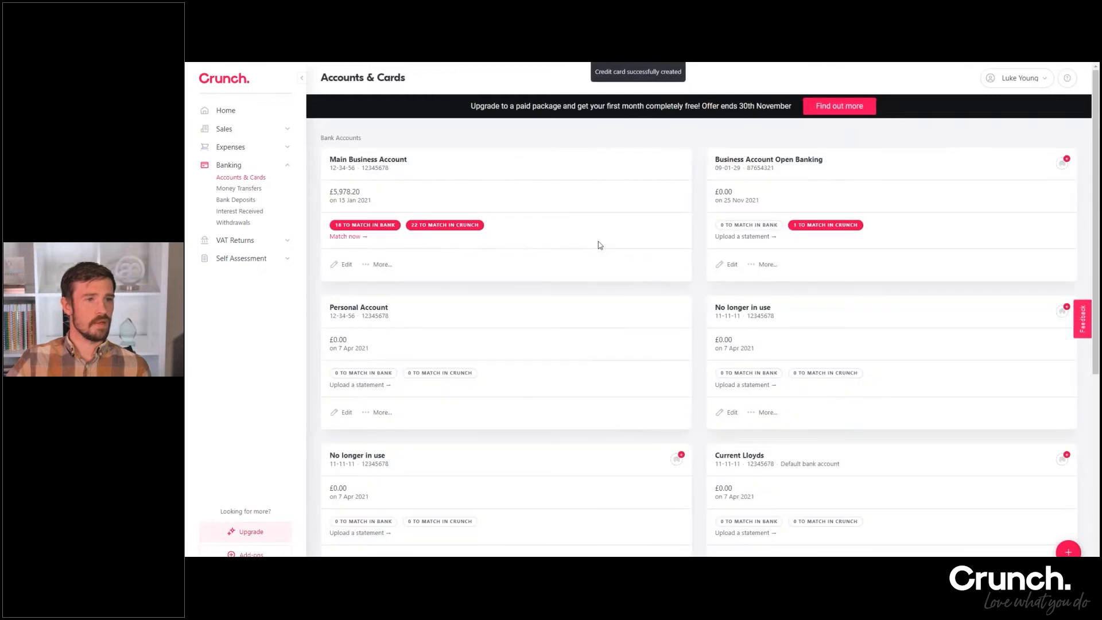
# Review the listed bank accounts and credit cards, and the additional actions offered for the Main Business Account
pyautogui.scroll(-5, 592, 270)
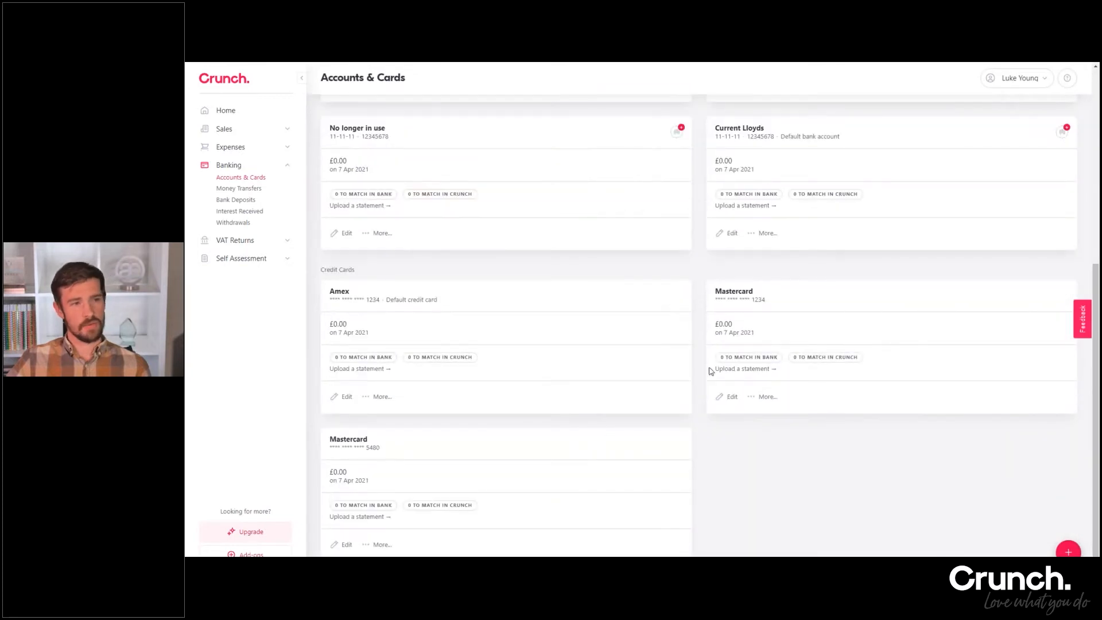
pyautogui.scroll(6, 715, 362)
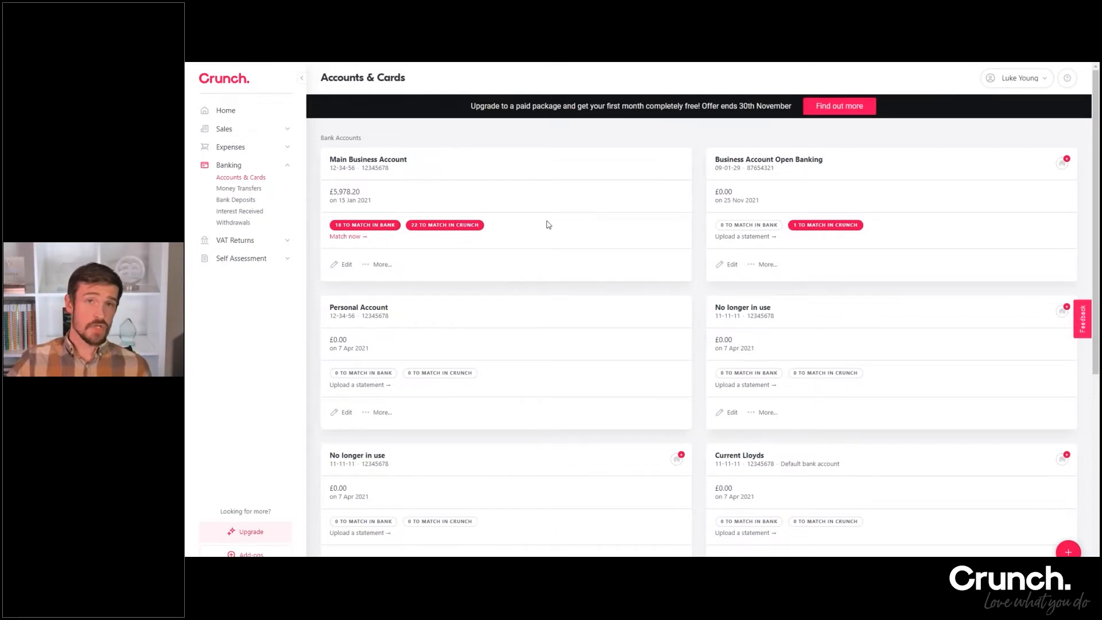
pyautogui.scroll(-5, 590, 247)
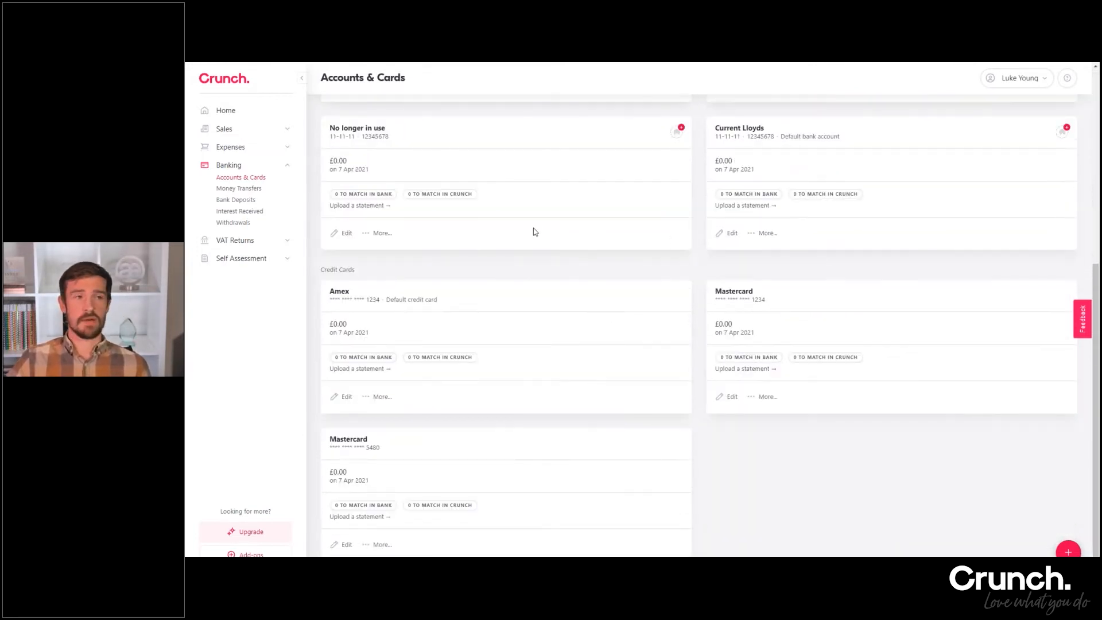
pyautogui.scroll(5, 580, 224)
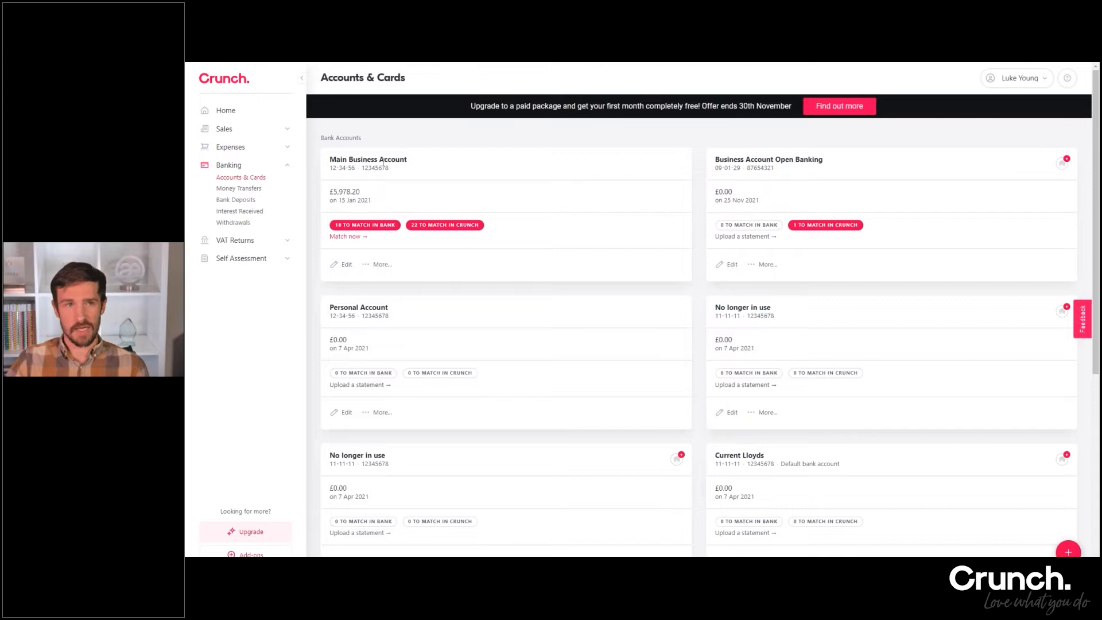
pyautogui.click(379, 266)
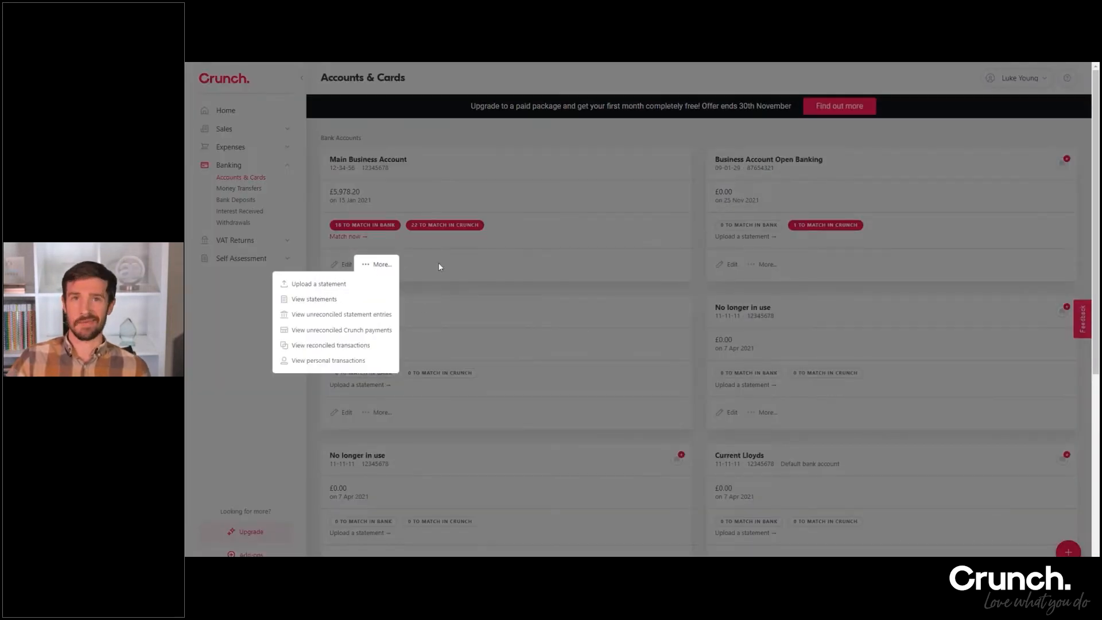
pyautogui.click(463, 256)
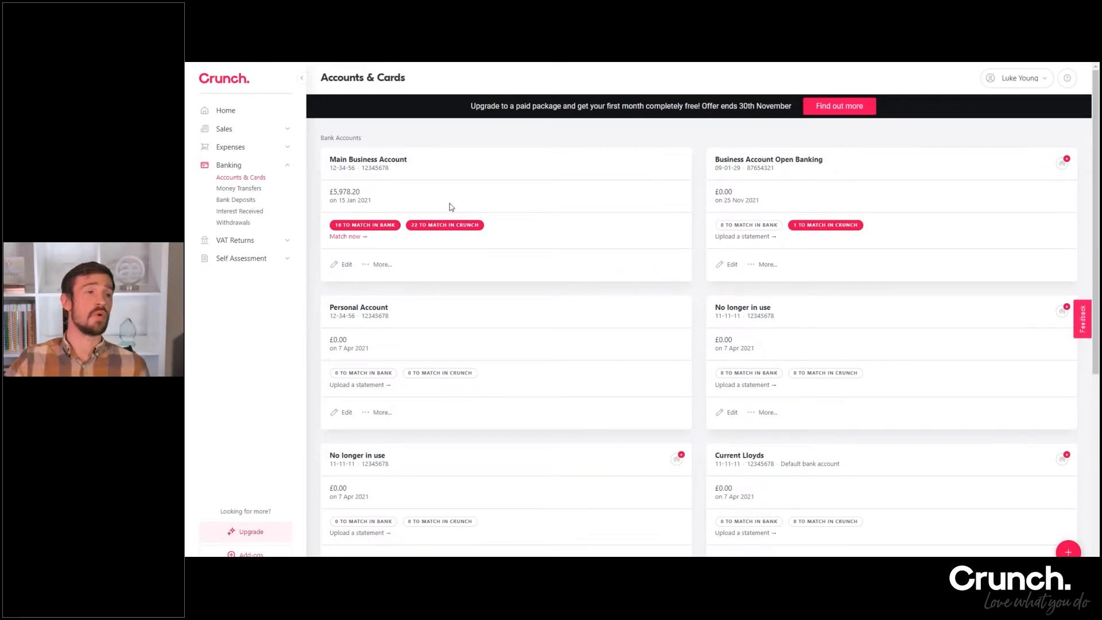
# Review the Money Transfers, Bank Deposits and Interest Received pages of the banking area
pyautogui.click(239, 189)
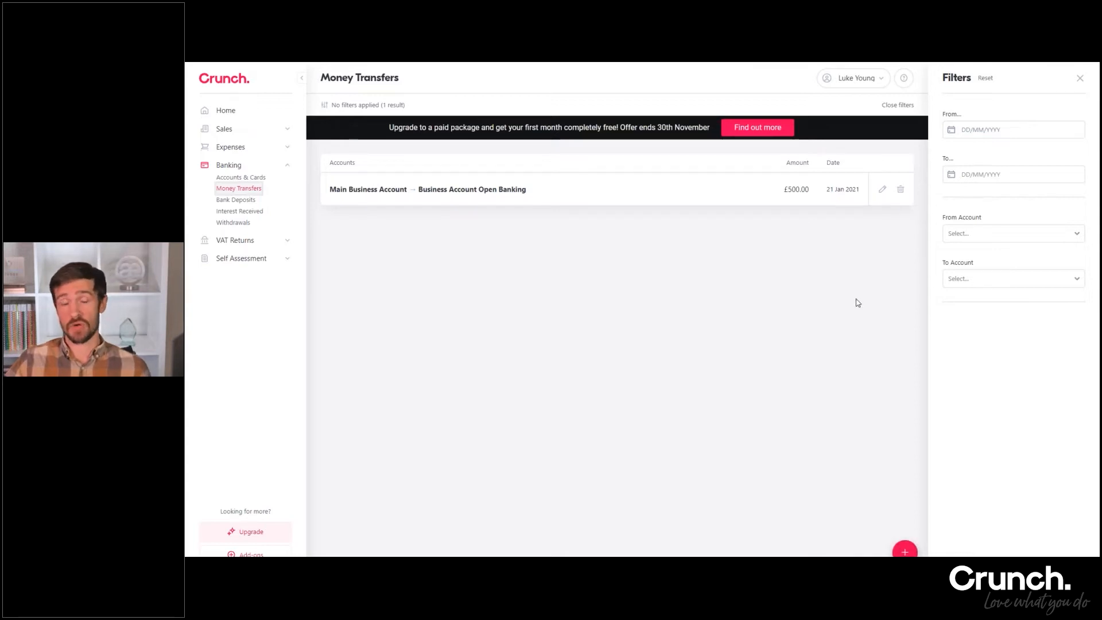
pyautogui.click(244, 200)
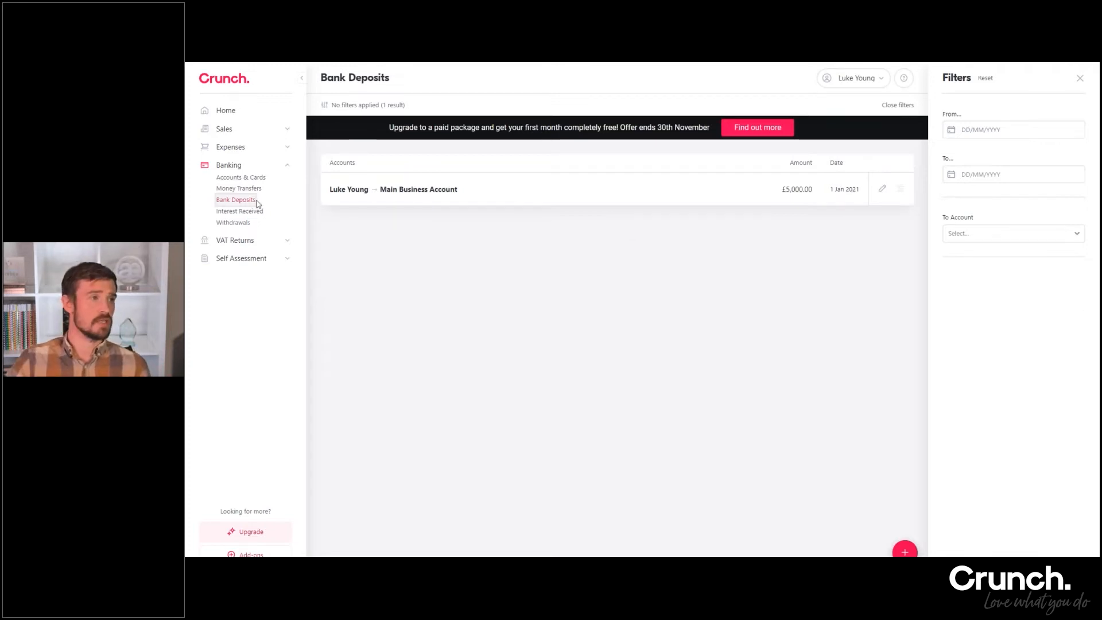
pyautogui.click(232, 211)
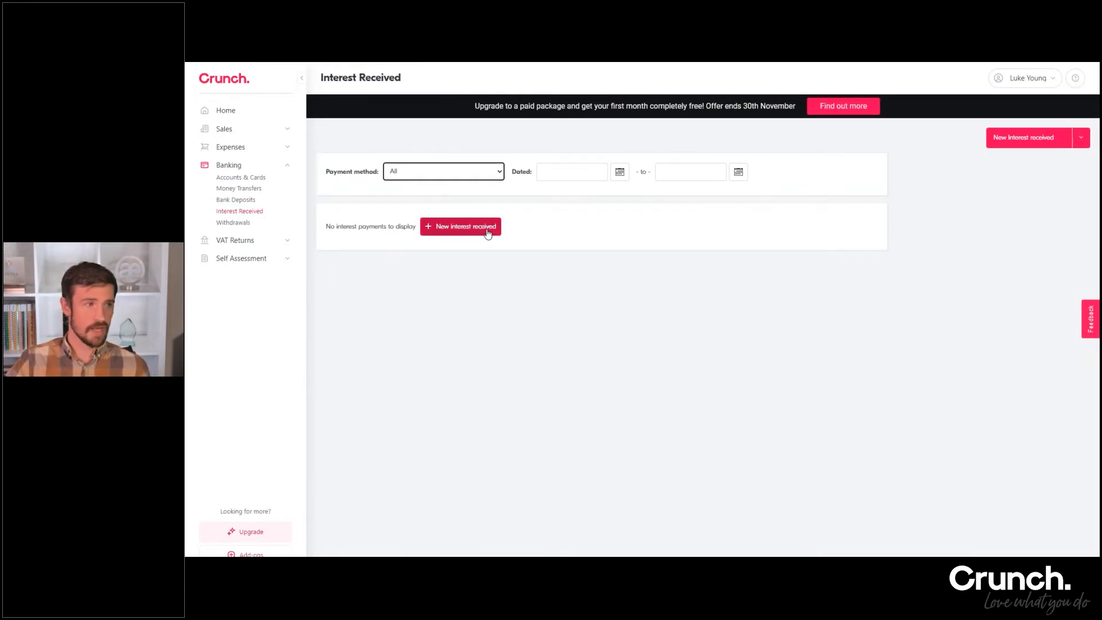
# Start a new withdrawal dated today, 25/11/2021, with an amount of 50.00
pyautogui.click(242, 228)
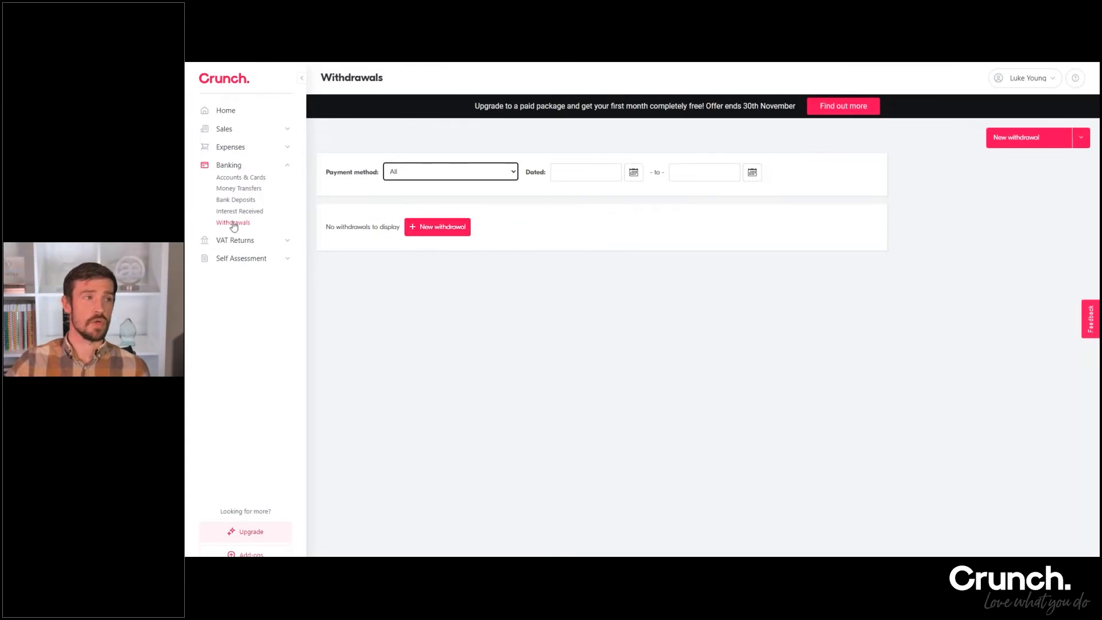
pyautogui.click(454, 228)
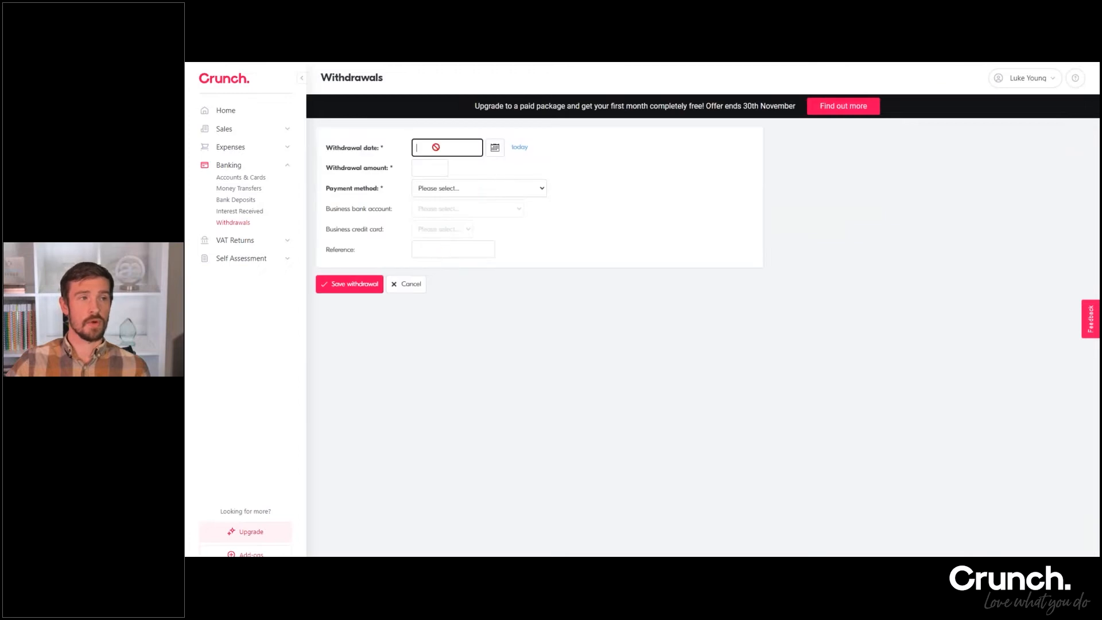
pyautogui.click(517, 150)
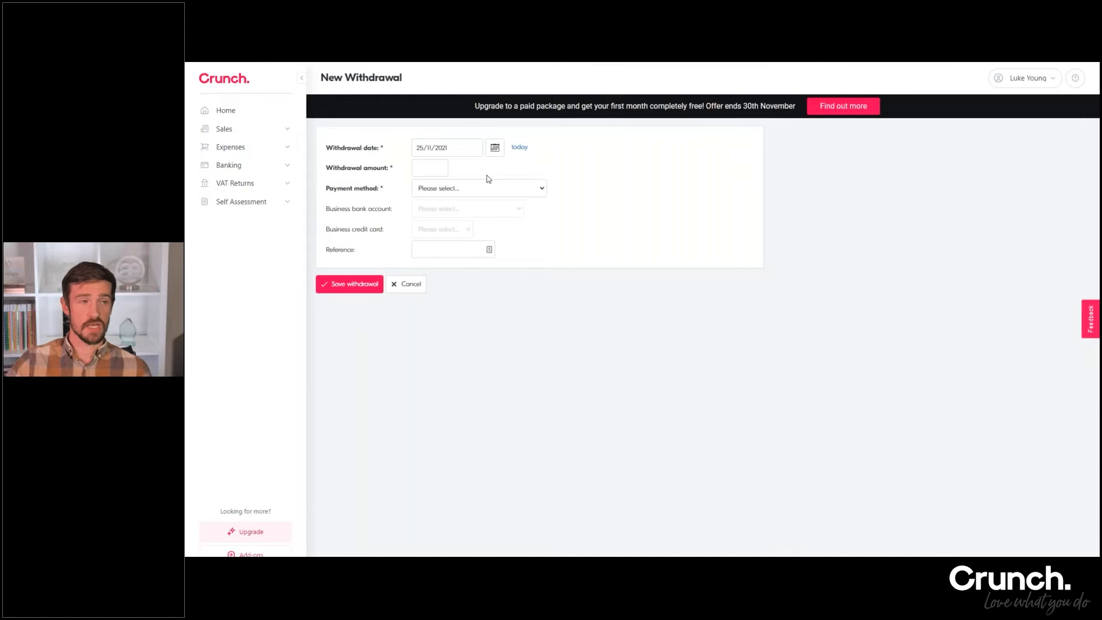
pyautogui.click(431, 170)
pyautogui.write('50')
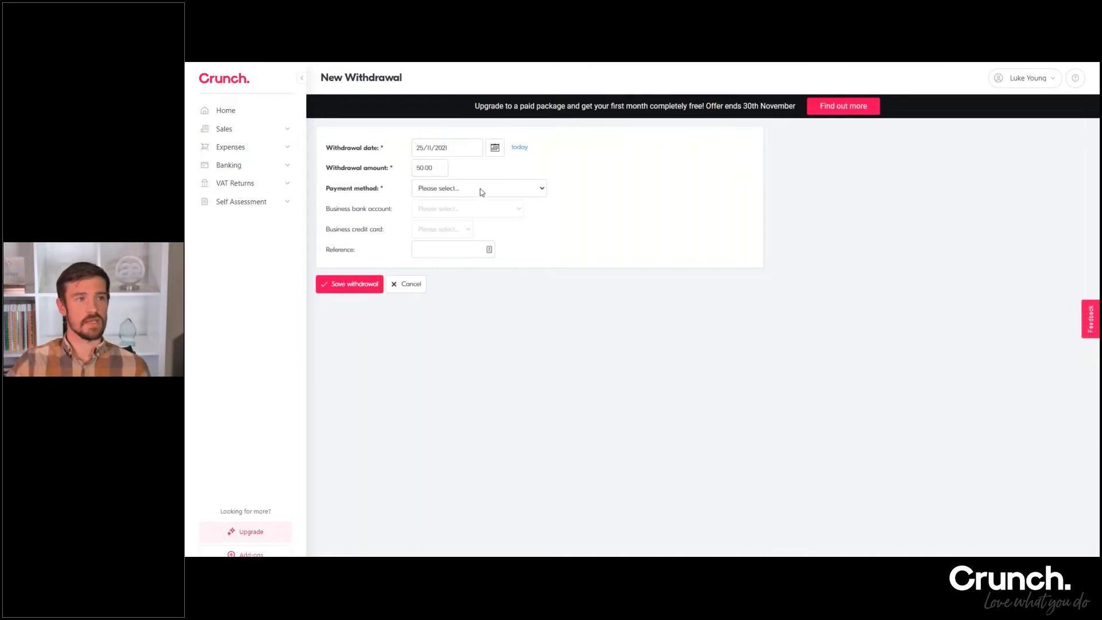
# Set the payment method to "Transfer out from business bank account", keep Current Lloyds as the bank account, and save the withdrawal
pyautogui.click(480, 189)
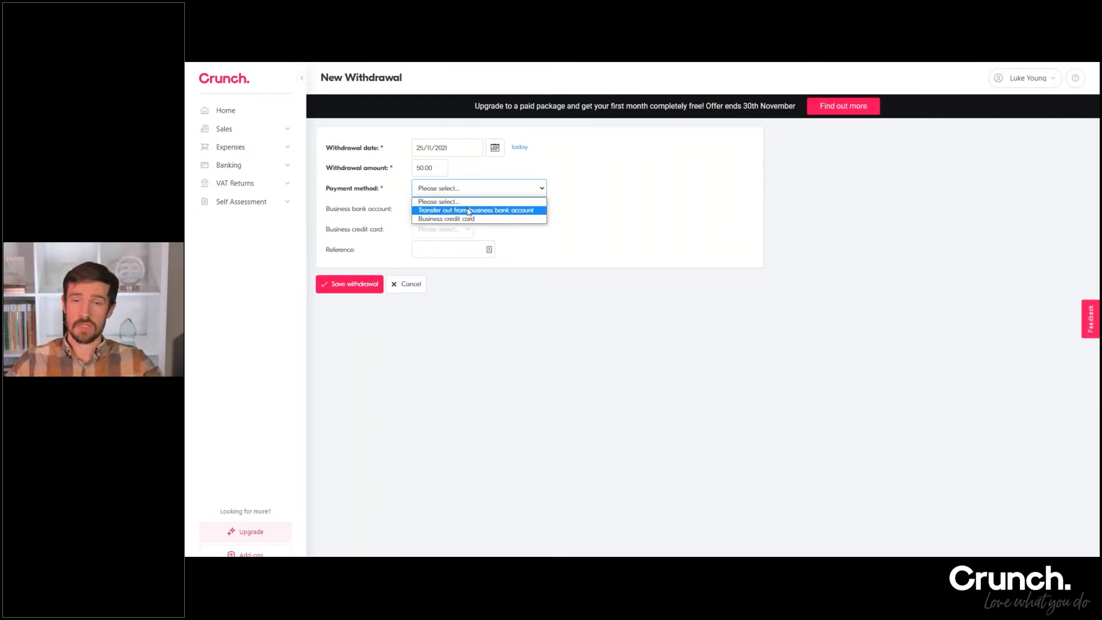
pyautogui.click(469, 211)
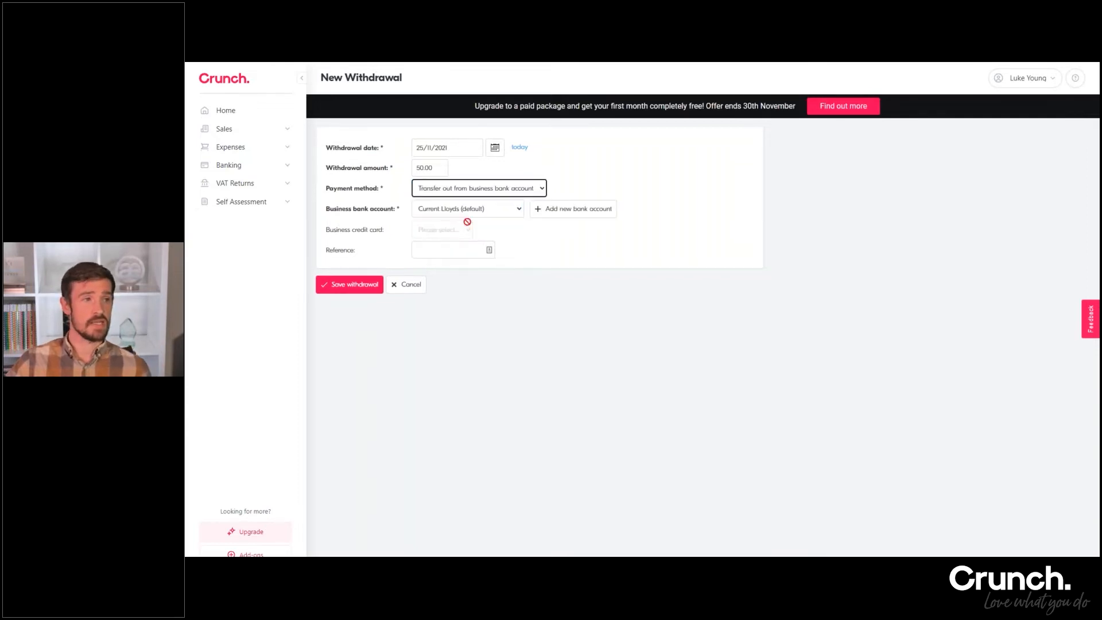
pyautogui.click(449, 210)
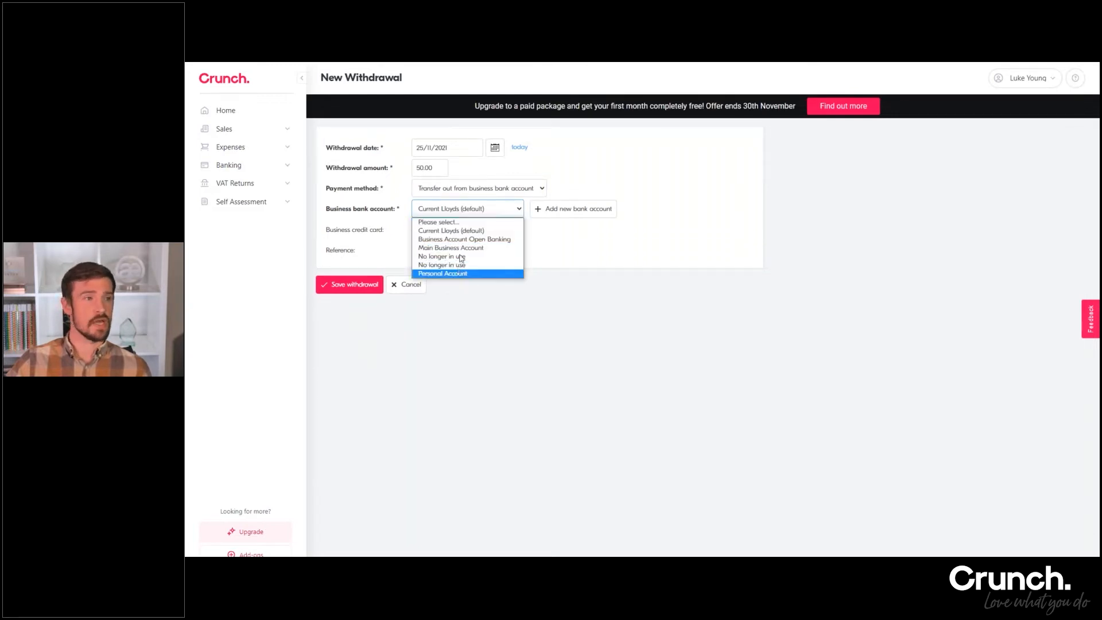
pyautogui.click(678, 204)
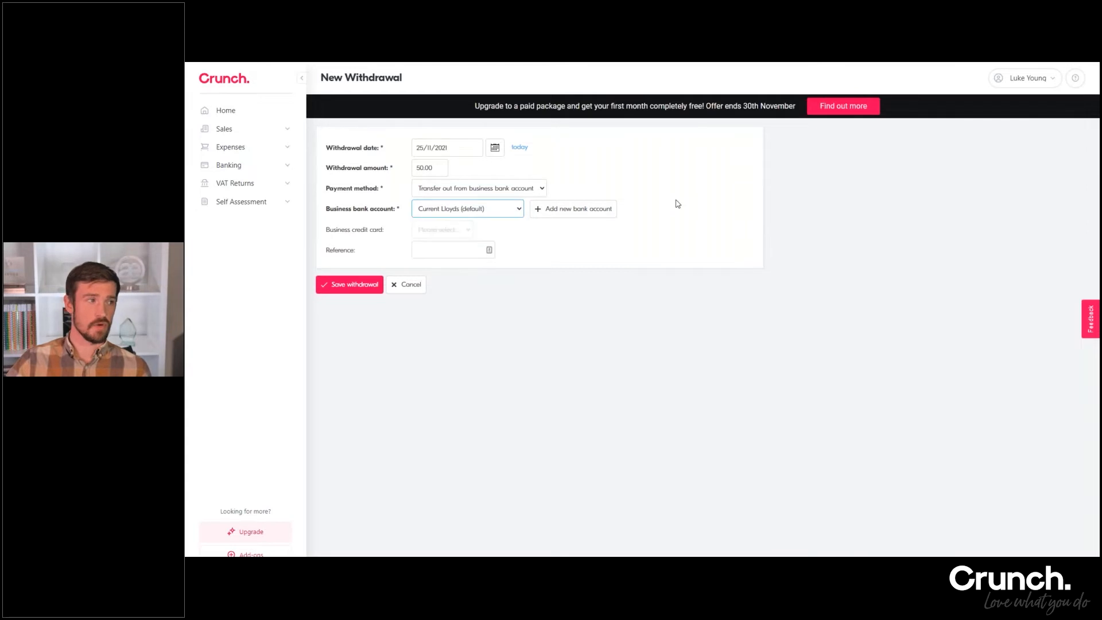
pyautogui.click(369, 295)
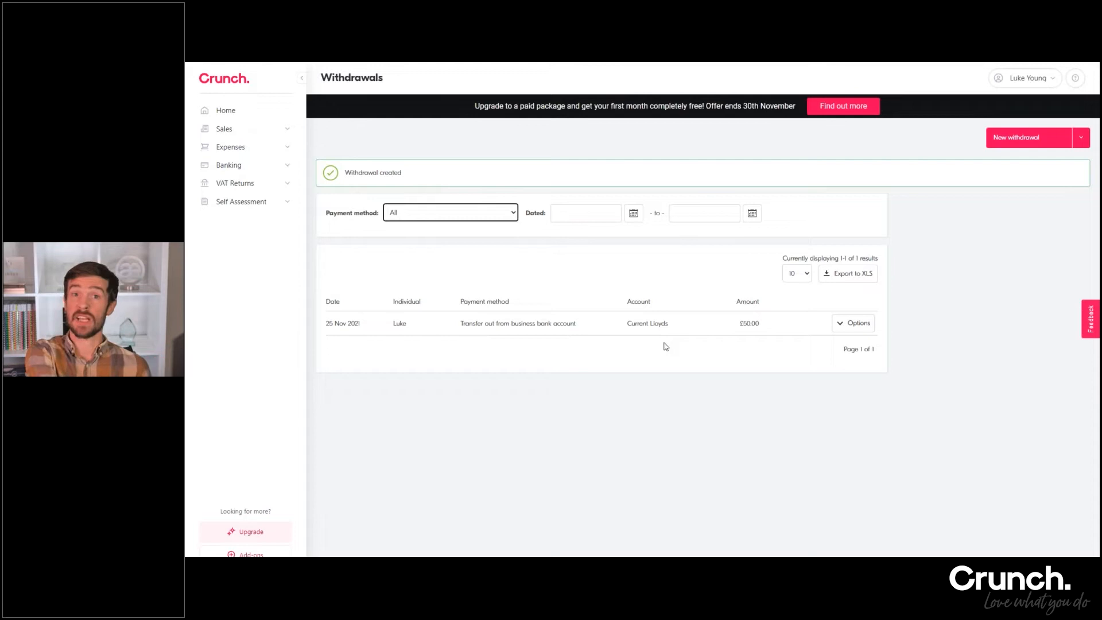
# Open the Sales Dashboard and review the outstanding invoices, unallocated client payments and sales performance chart
pyautogui.moveTo(739, 323); pyautogui.dragTo(757, 326)
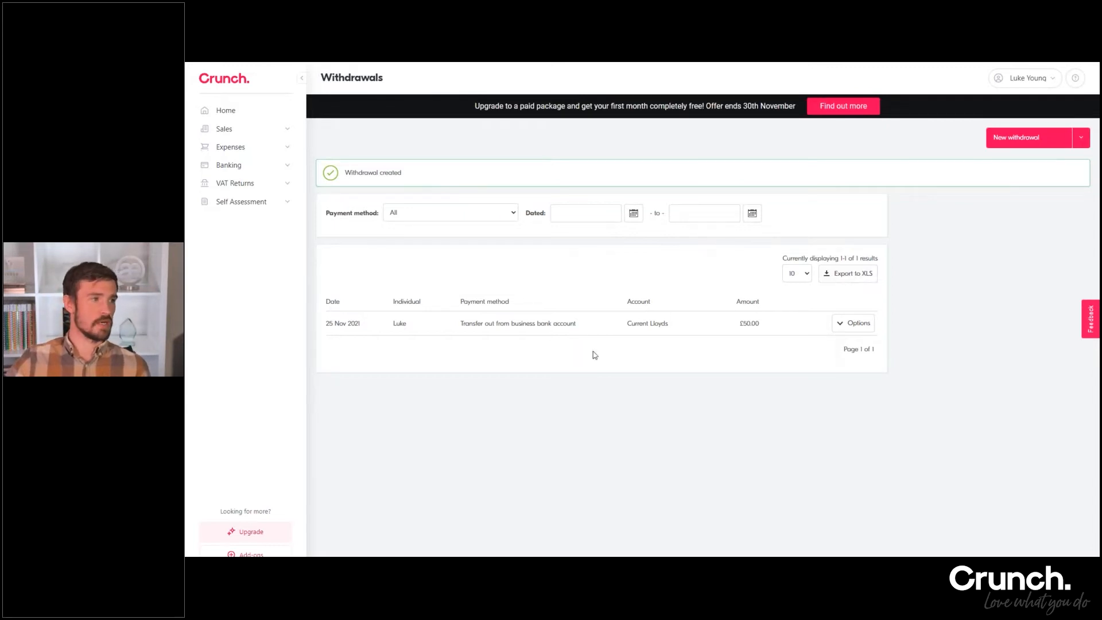
pyautogui.click(287, 168)
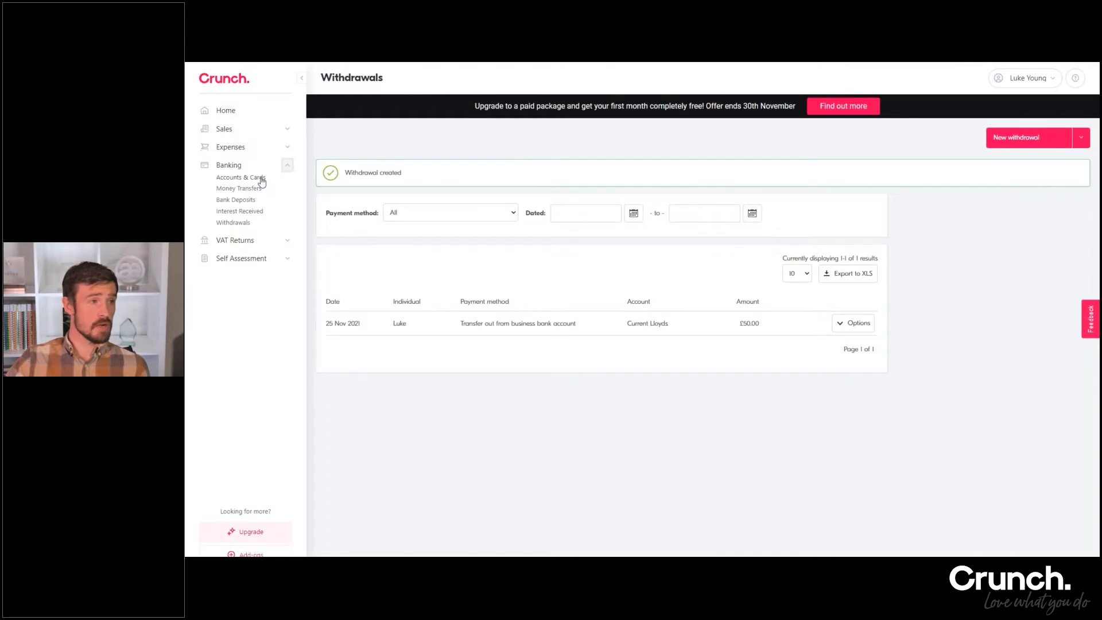
pyautogui.click(288, 166)
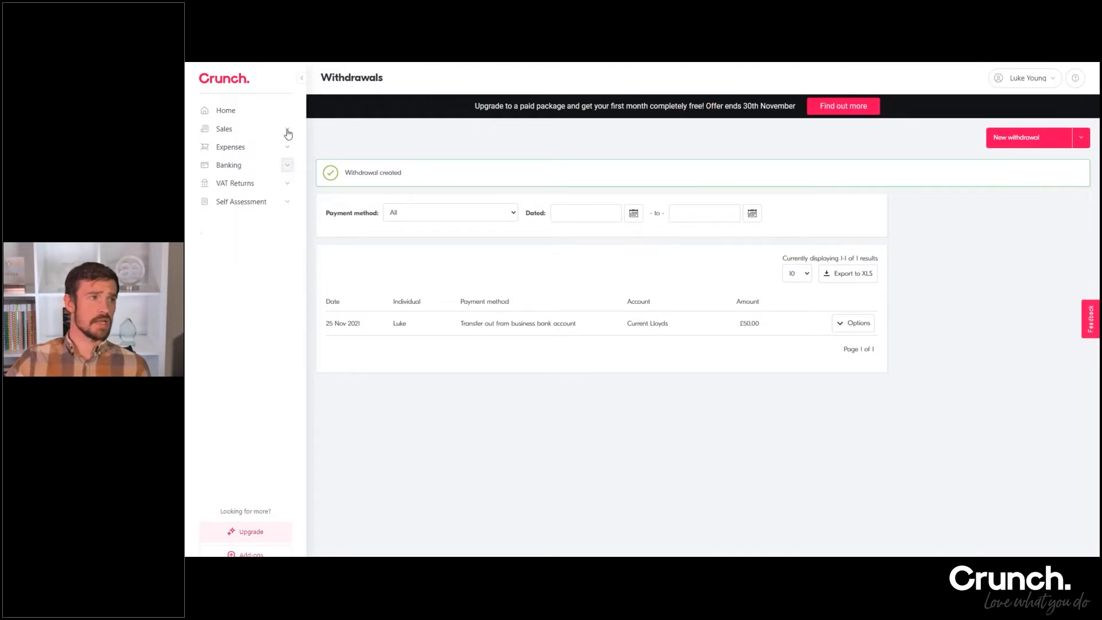
pyautogui.click(288, 130)
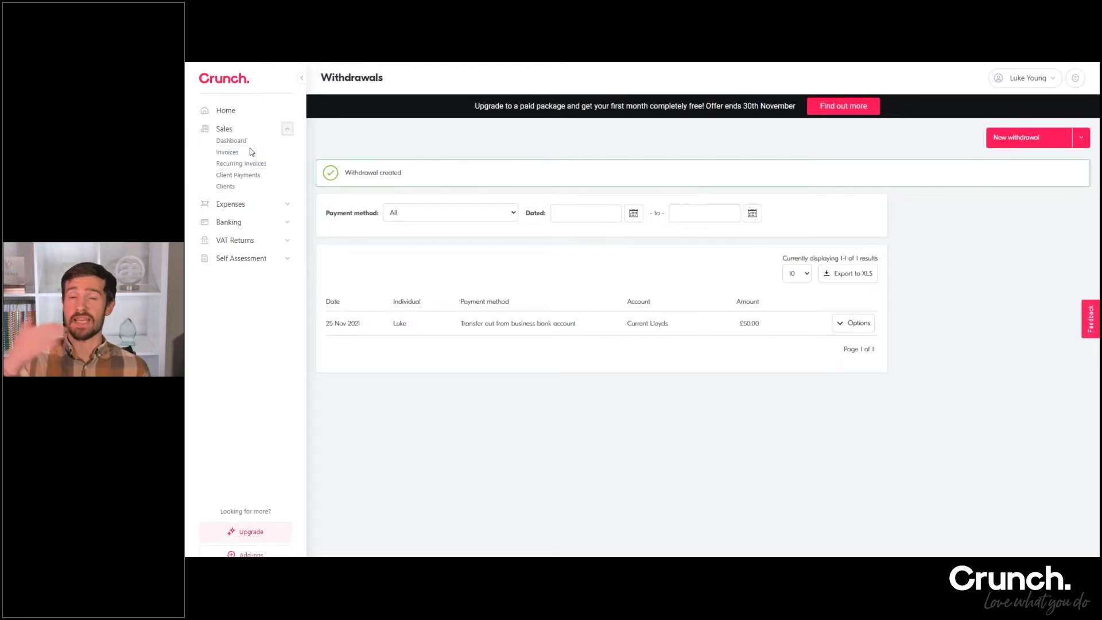
pyautogui.click(237, 141)
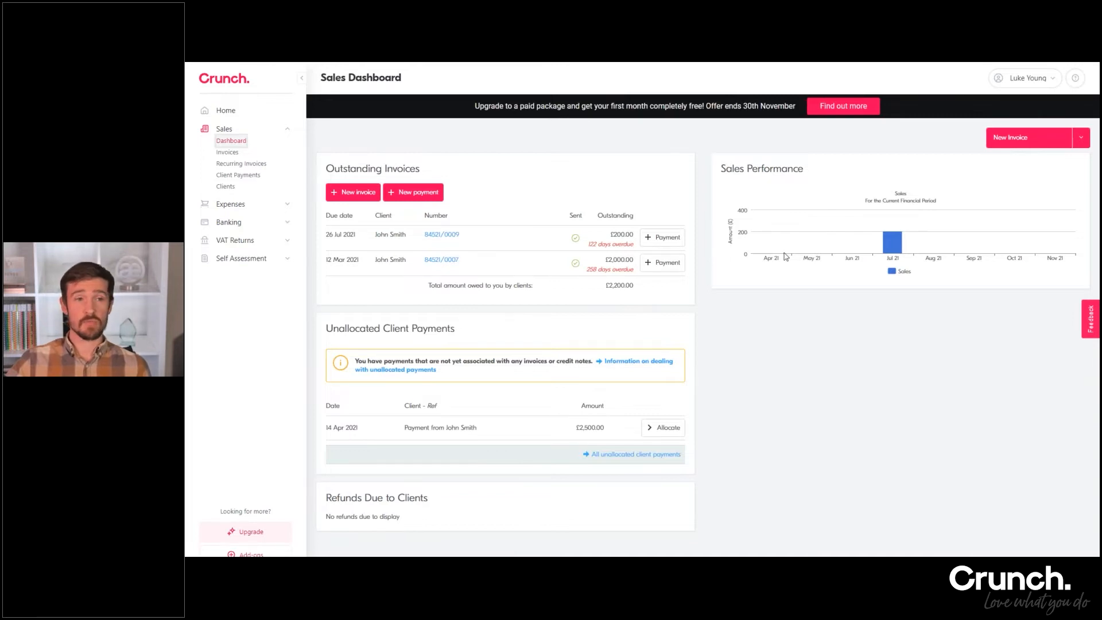
pyautogui.moveTo(892, 240)
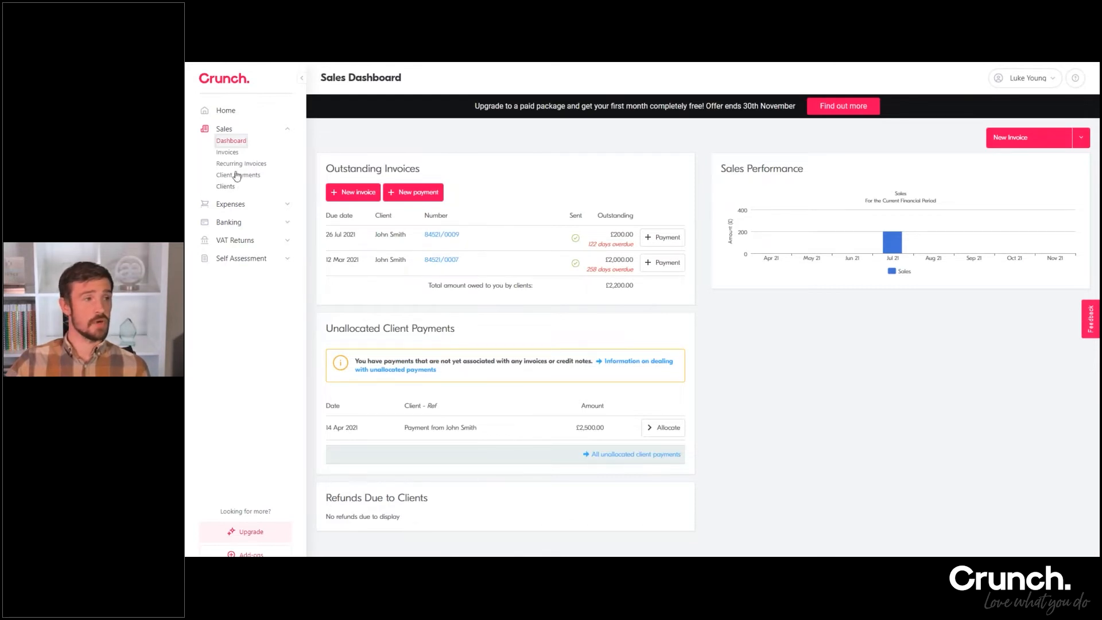
# Start a new client from the Clients list and enter the client's name as the company name
pyautogui.click(225, 186)
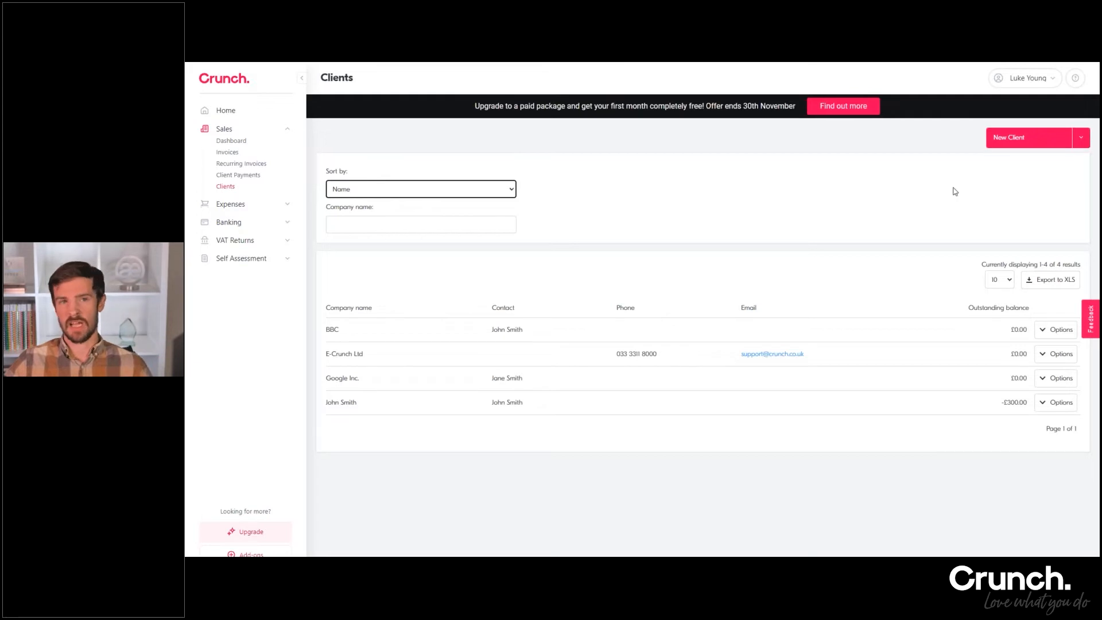
pyautogui.click(1004, 148)
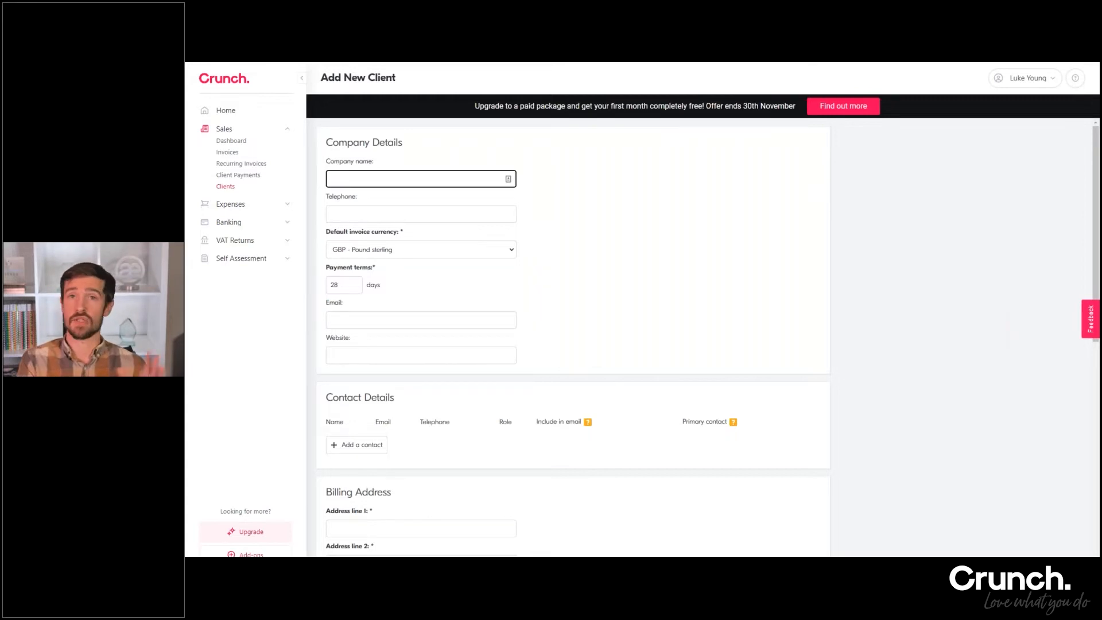
pyautogui.write('John Smith')
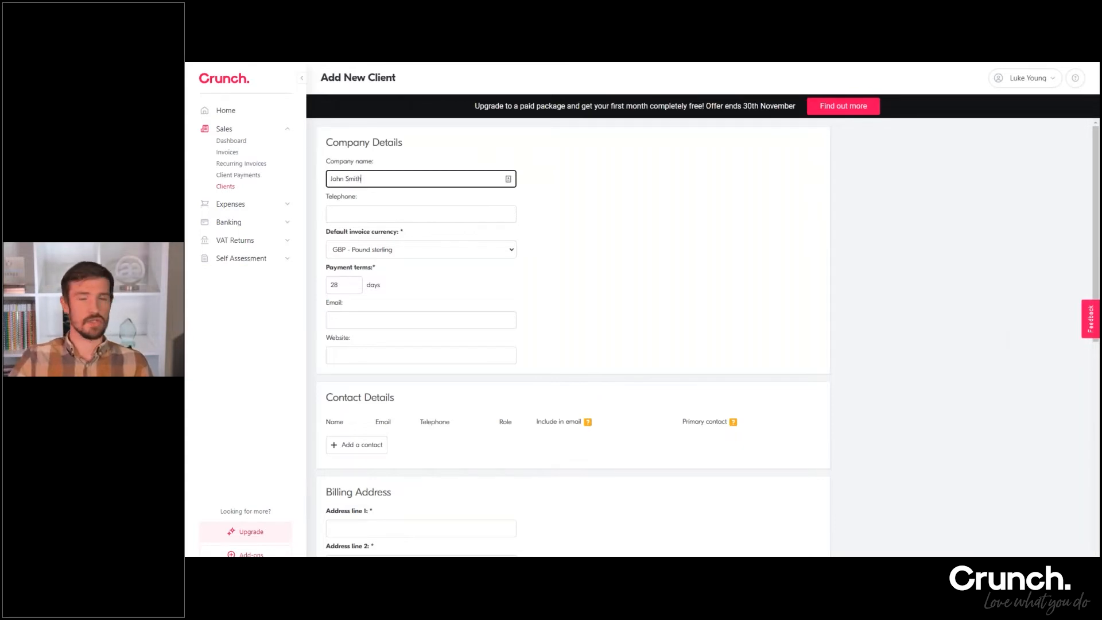
pyautogui.click(602, 219)
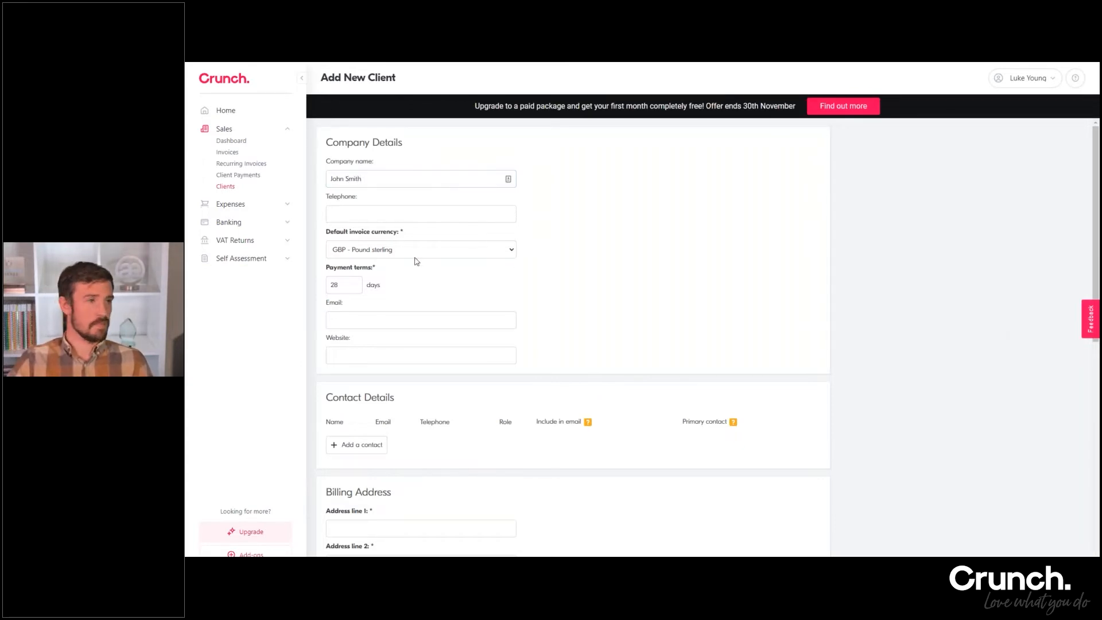
# Check the available default invoice currencies and keep GBP - Pound sterling for the client
pyautogui.click(384, 252)
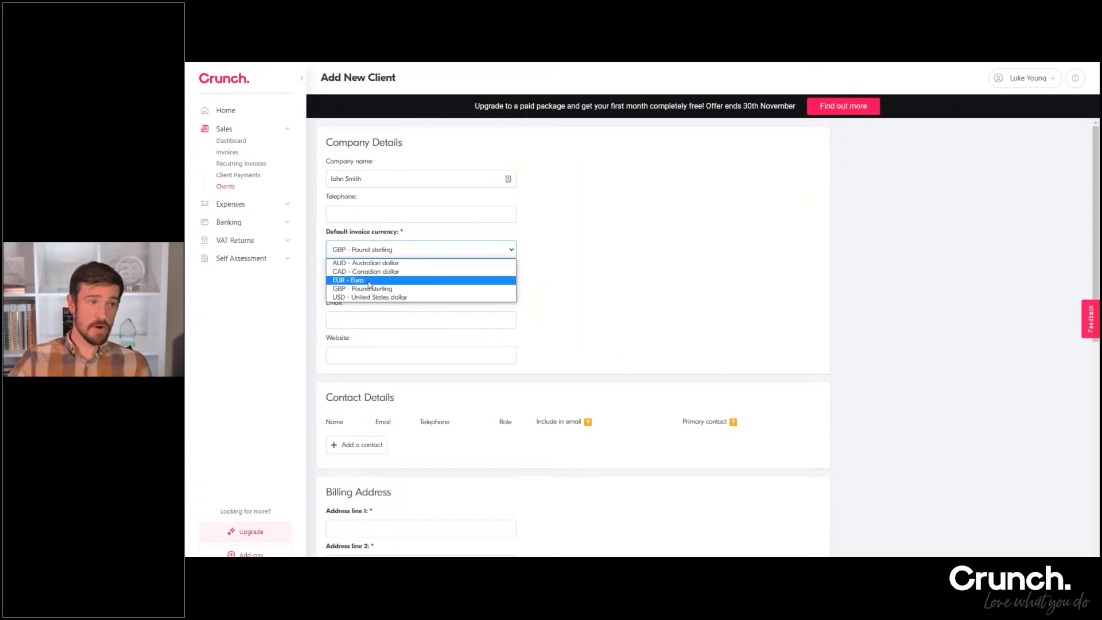
pyautogui.click(445, 289)
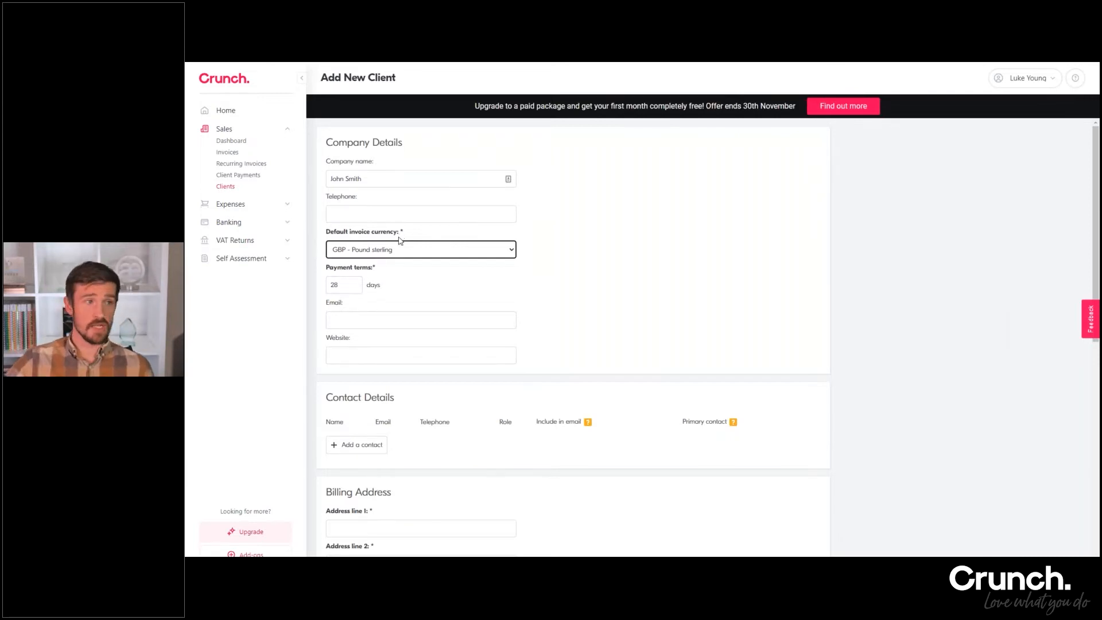
pyautogui.click(363, 255)
pyautogui.click(363, 261)
pyautogui.press('Tab')
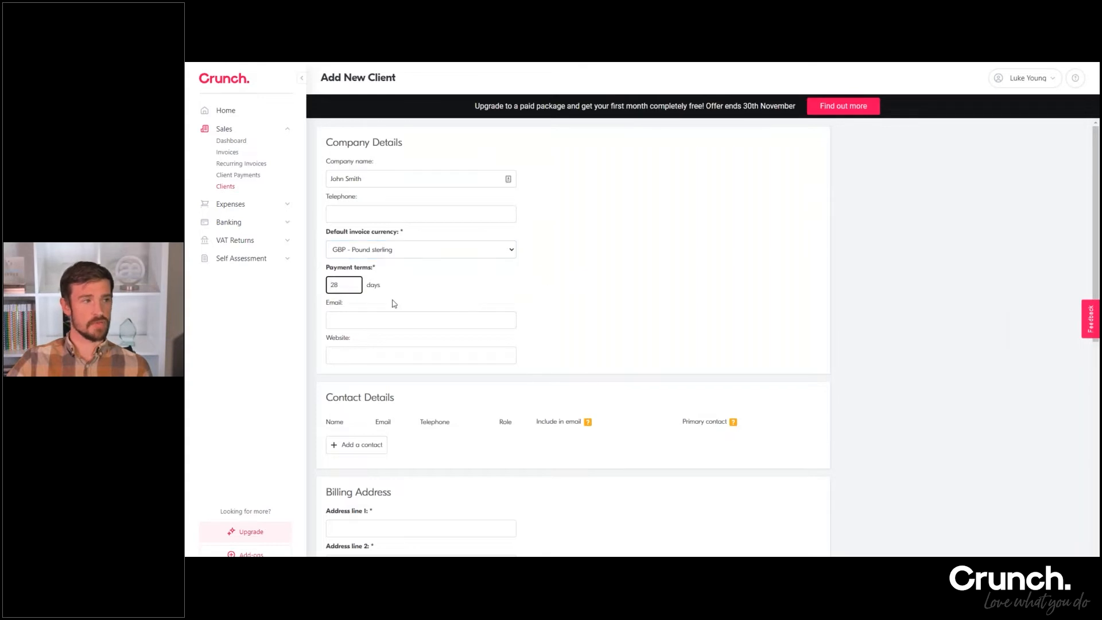
# Set the client's payment terms to 14 days
pyautogui.moveTo(339, 285); pyautogui.dragTo(334, 284)
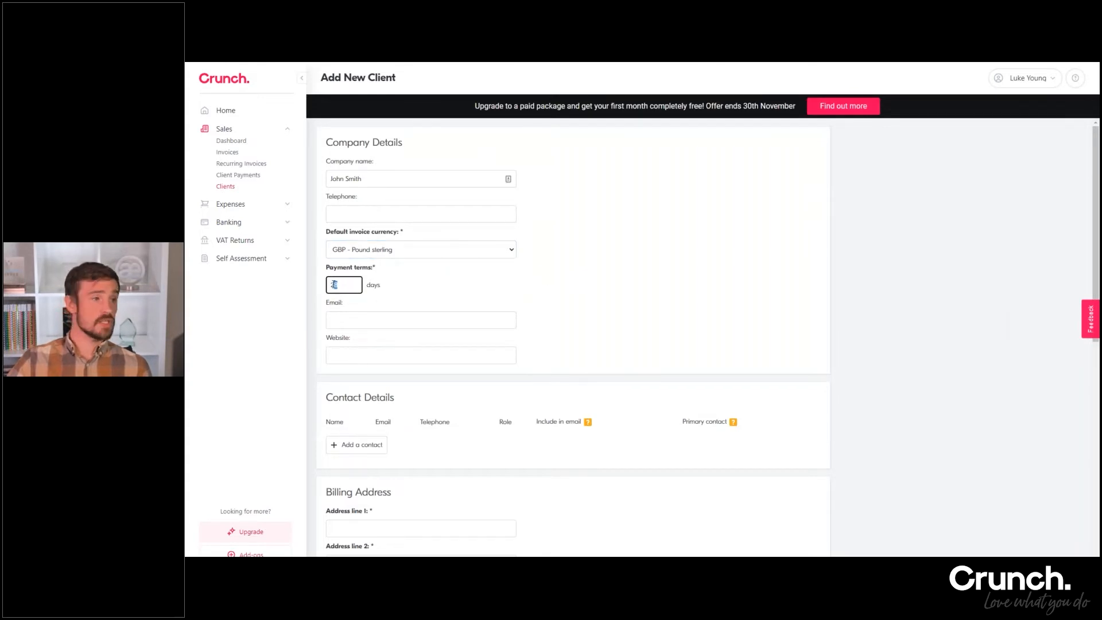
pyautogui.click(339, 285)
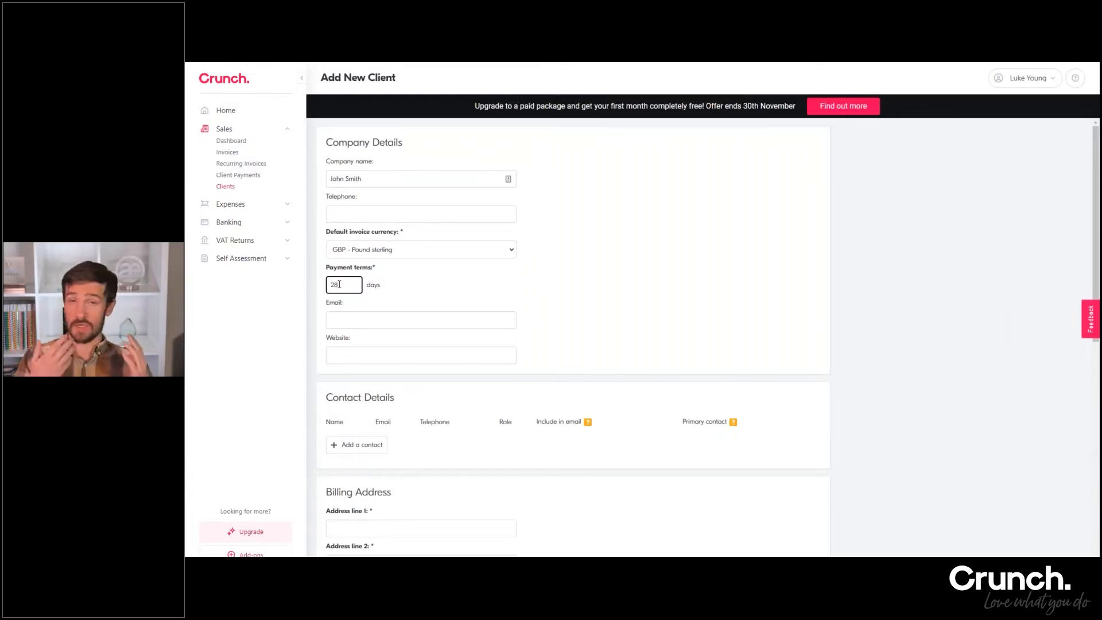
pyautogui.press('BackSpace')
pyautogui.press('BackSpace')
pyautogui.write('14')
pyautogui.click(466, 294)
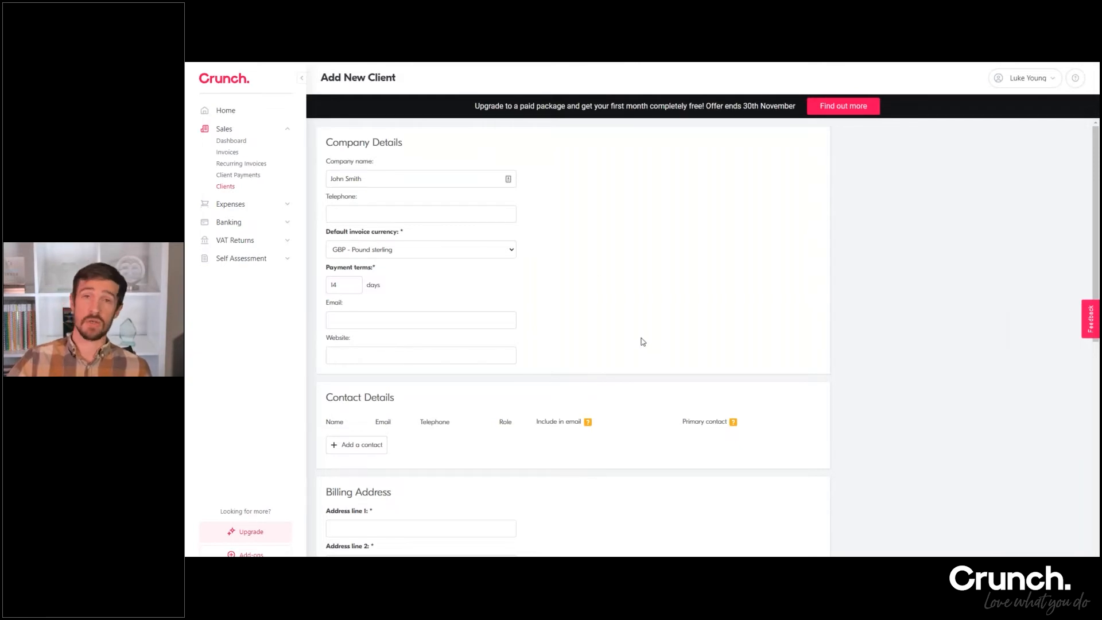
# Add a contact to the client and enter the contact's full name and email address
pyautogui.scroll(-2, 365, 372)
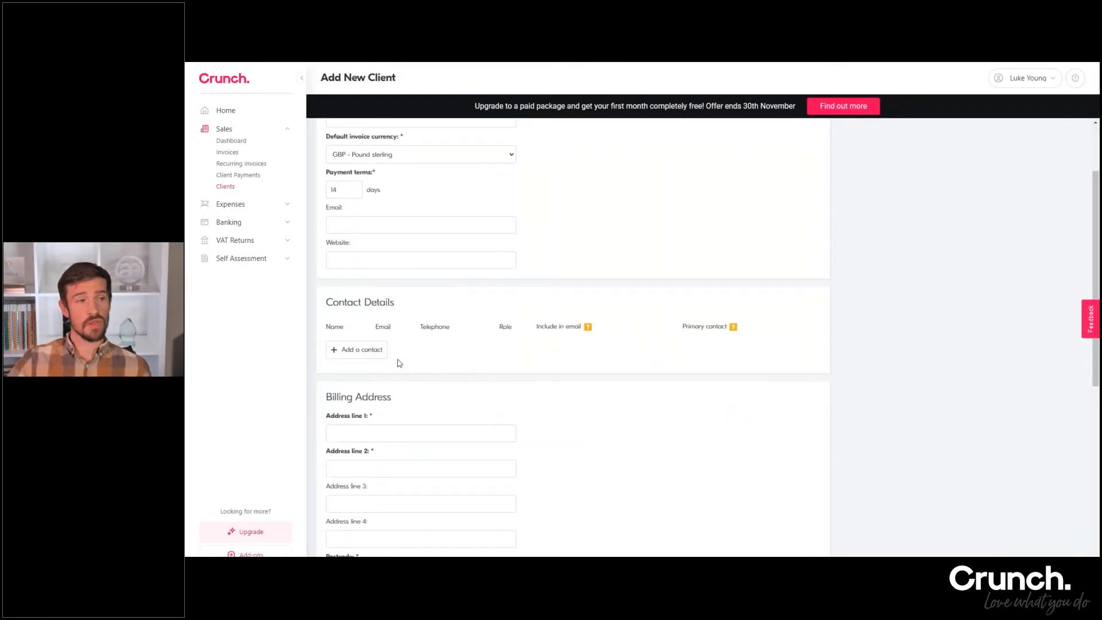
pyautogui.click(376, 355)
pyautogui.click(376, 354)
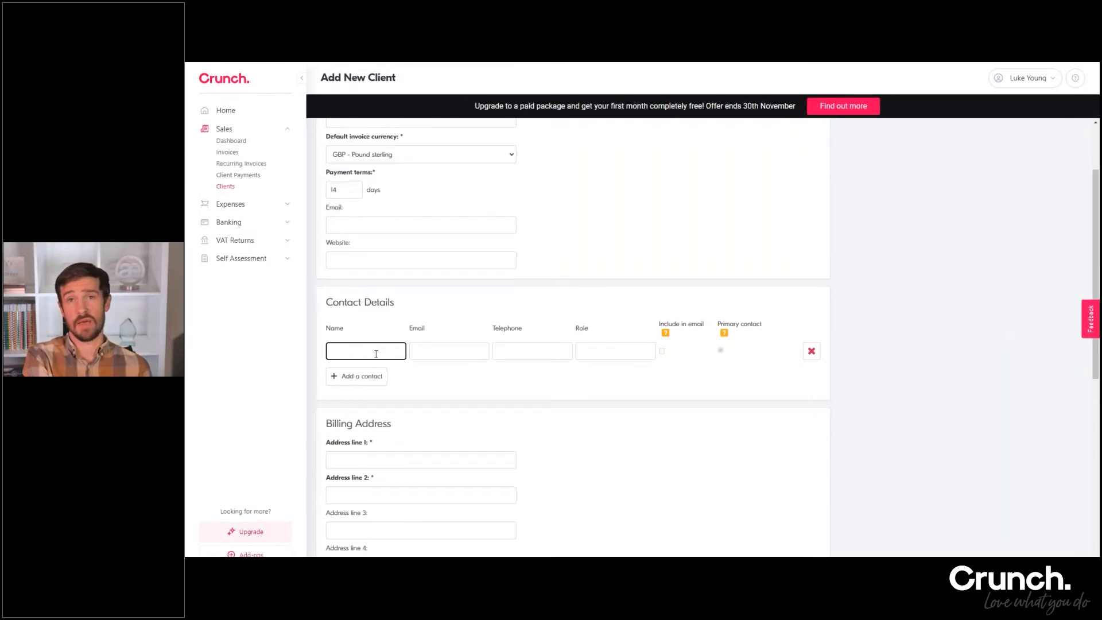
pyautogui.write('John Smith')
pyautogui.press('Tab')
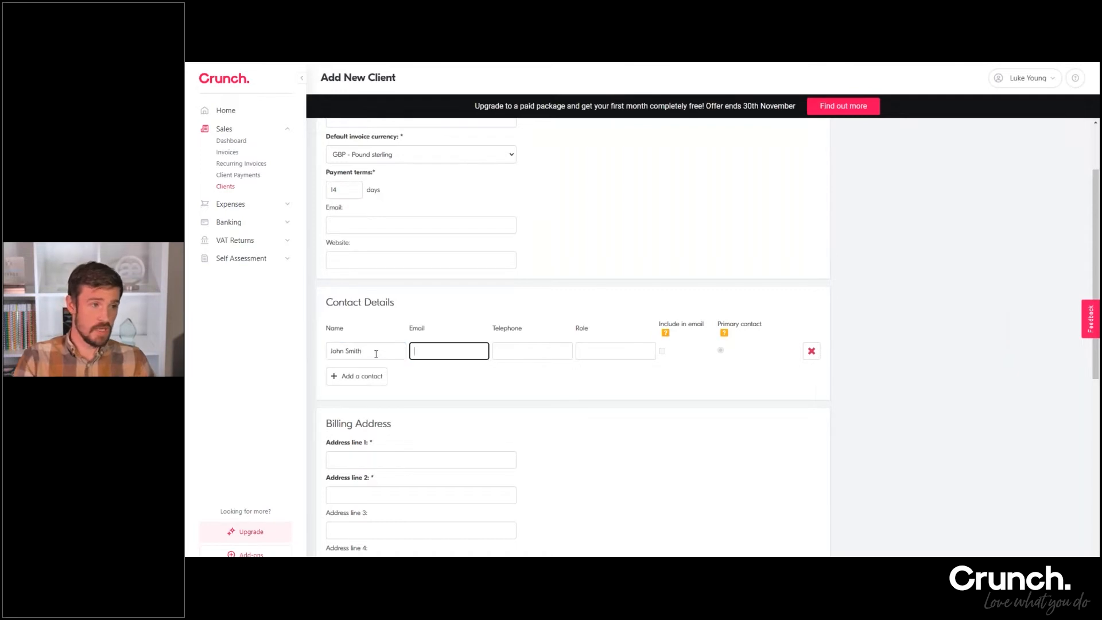
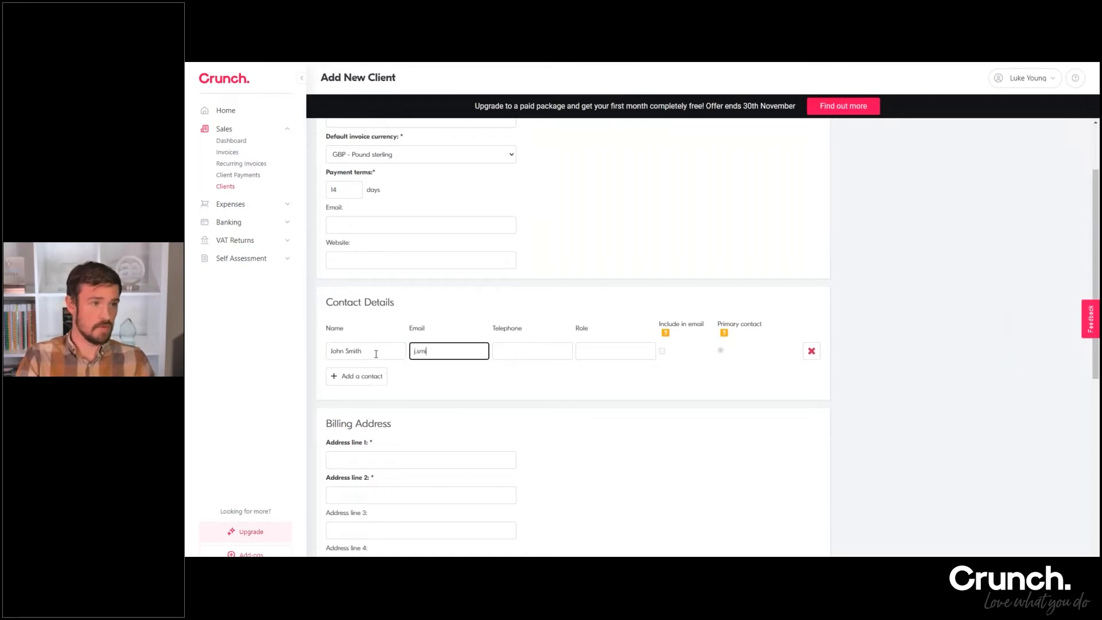
pyautogui.click(551, 351)
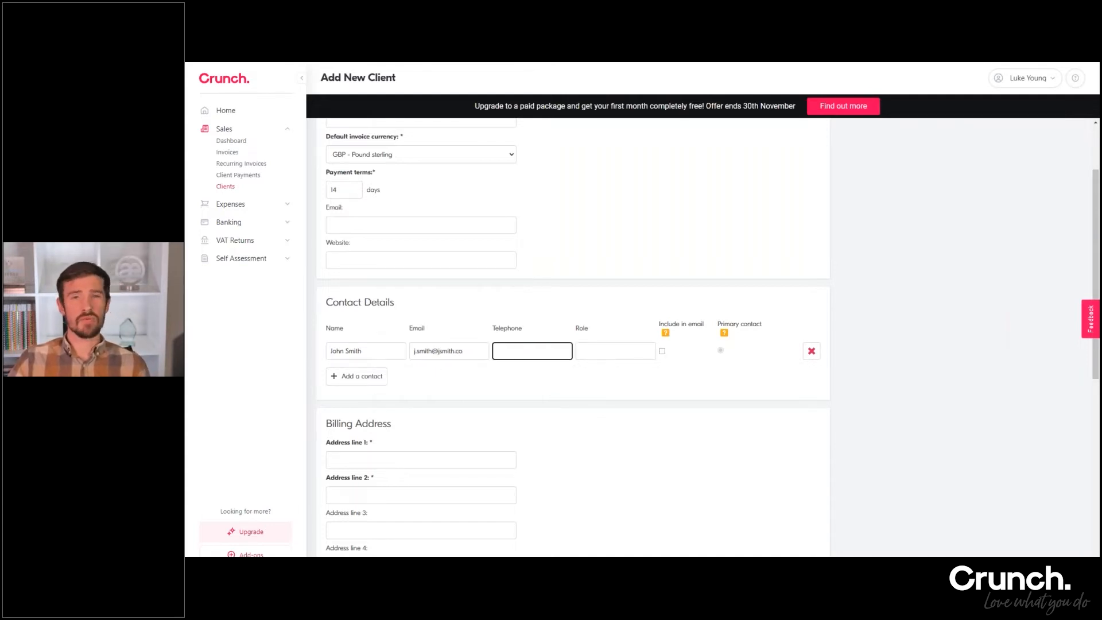
# Leave the contact's telephone and role blank and enable Include in email for this contact
pyautogui.click(462, 351)
pyautogui.click(380, 354)
pyautogui.click(453, 349)
pyautogui.click(512, 352)
pyautogui.scroll(1, 513, 352)
pyautogui.scroll(-1, 598, 393)
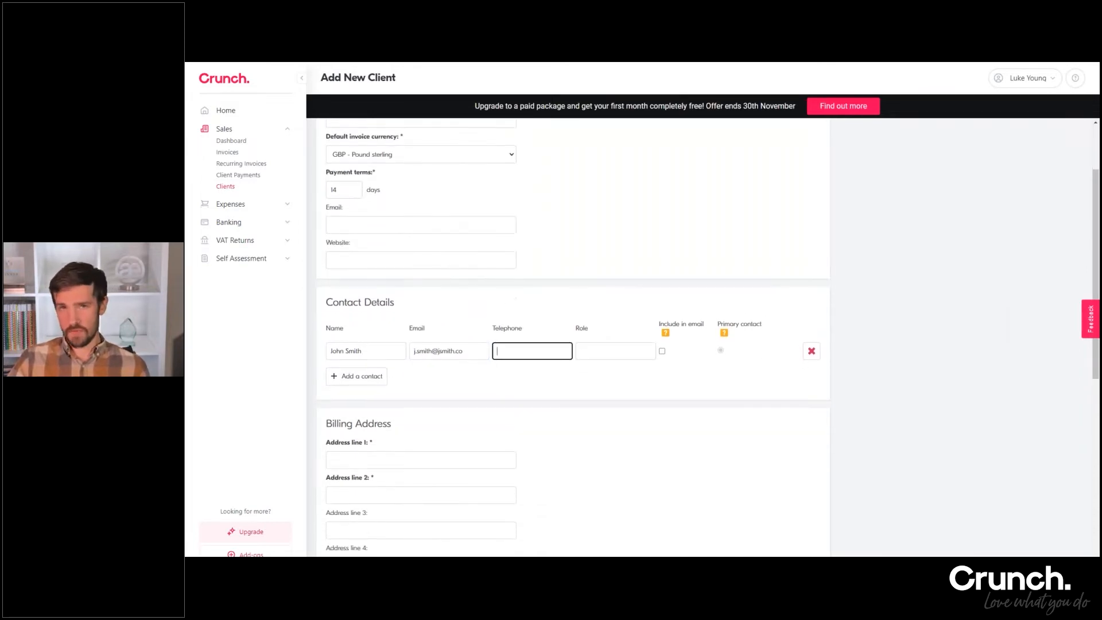
pyautogui.click(663, 352)
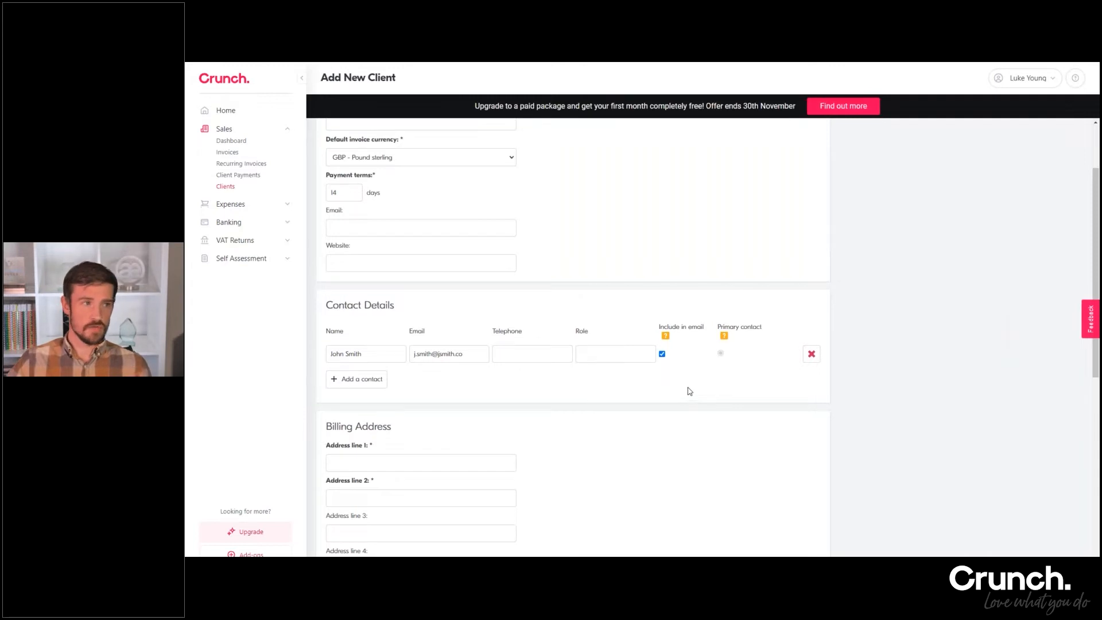
pyautogui.scroll(2, 683, 384)
pyautogui.scroll(-2, 516, 344)
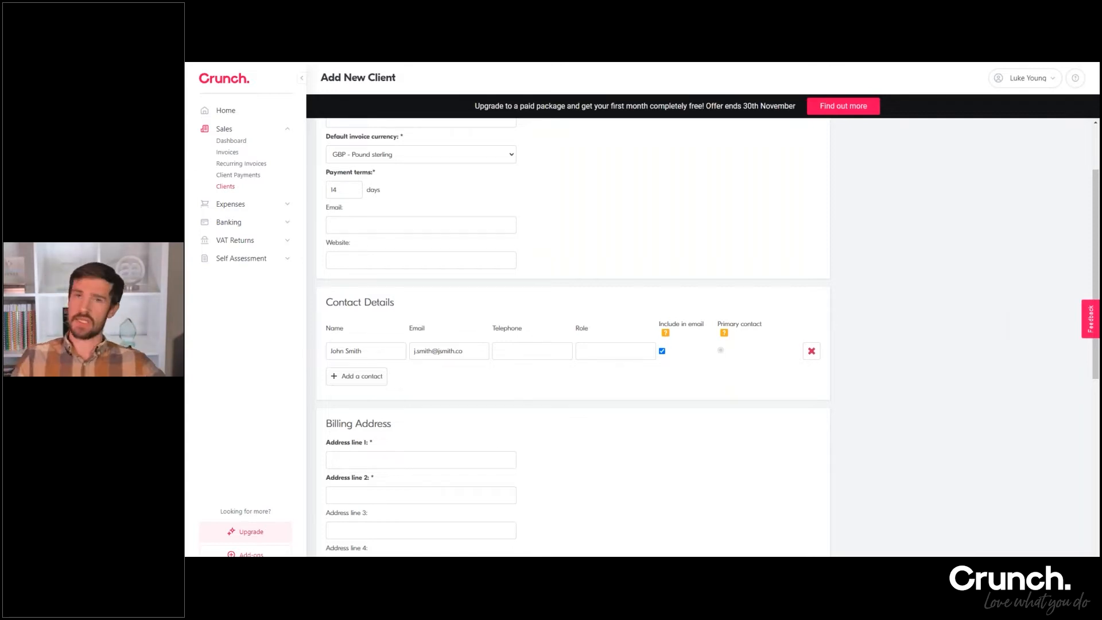
pyautogui.scroll(2, 357, 385)
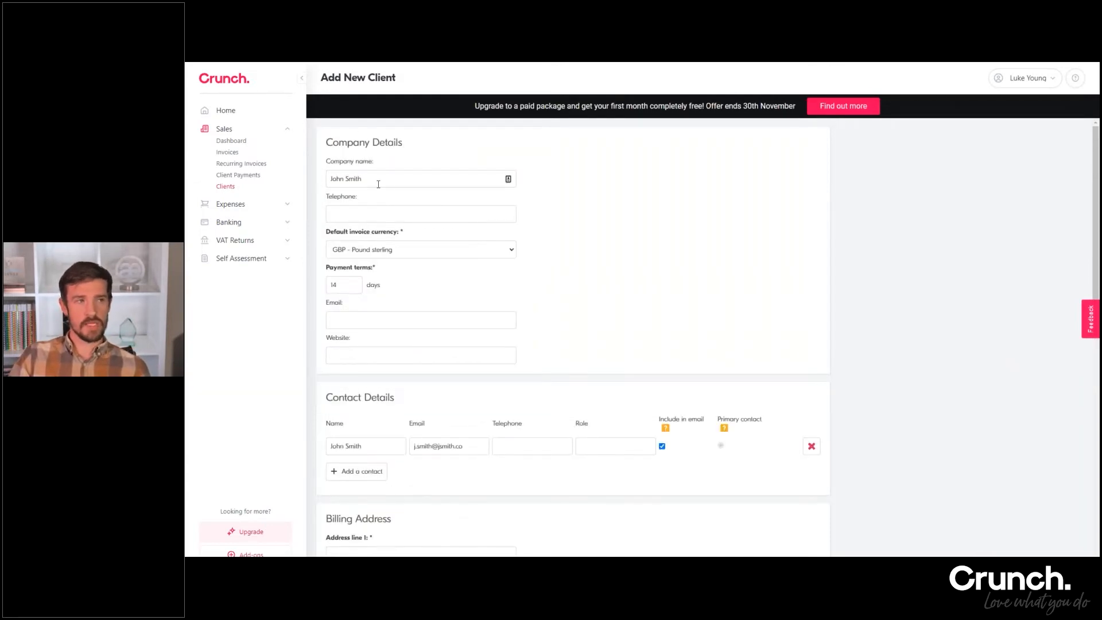
pyautogui.scroll(-2, 361, 287)
pyautogui.click(357, 374)
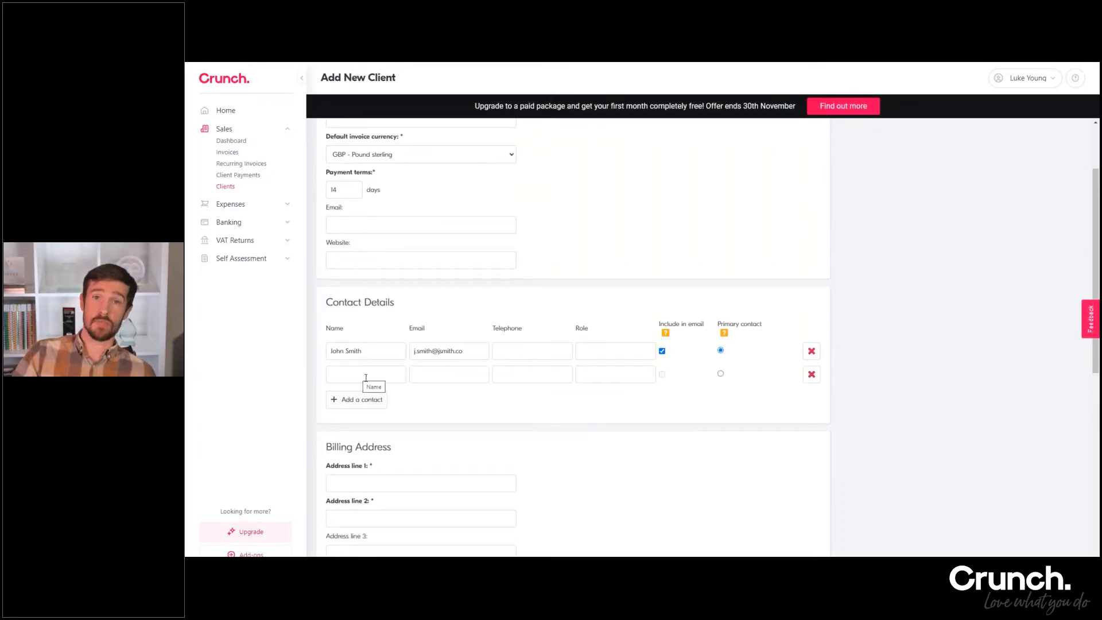
pyautogui.click(426, 373)
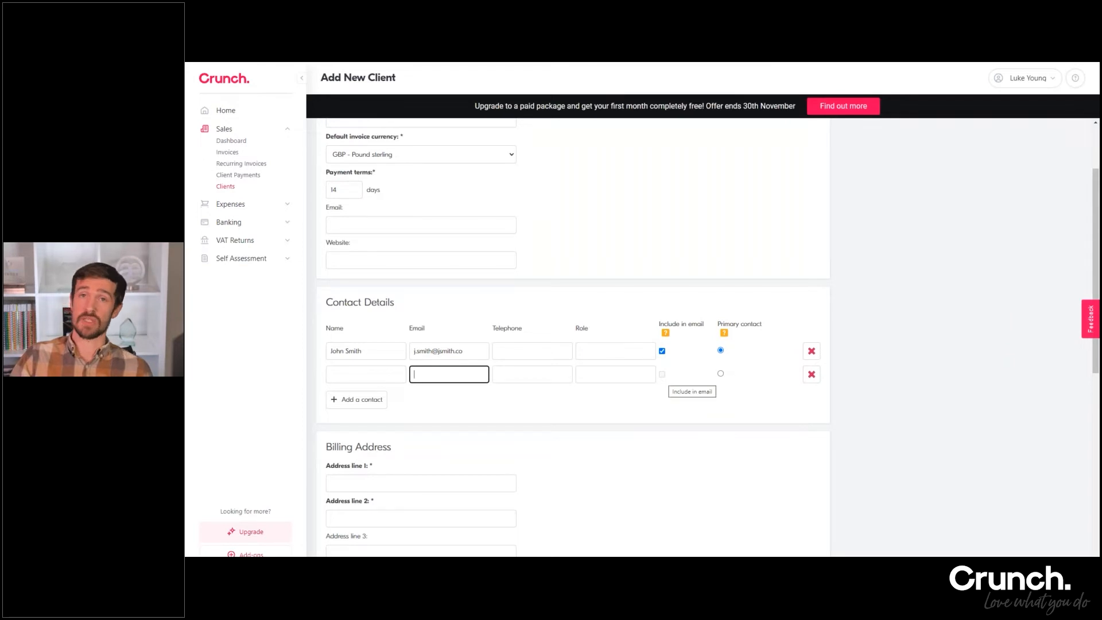
pyautogui.click(812, 375)
pyautogui.click(812, 374)
# Fill in the first two lines of the client's billing address, leaving address lines 3 and 4 blank
pyautogui.scroll(-3, 534, 317)
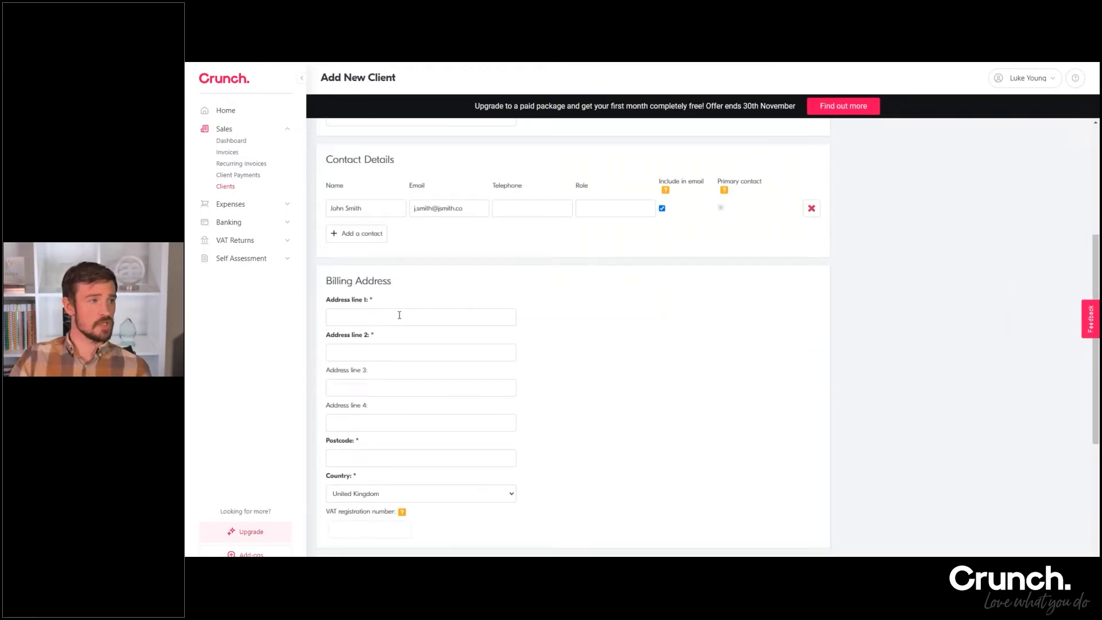
pyautogui.click(385, 319)
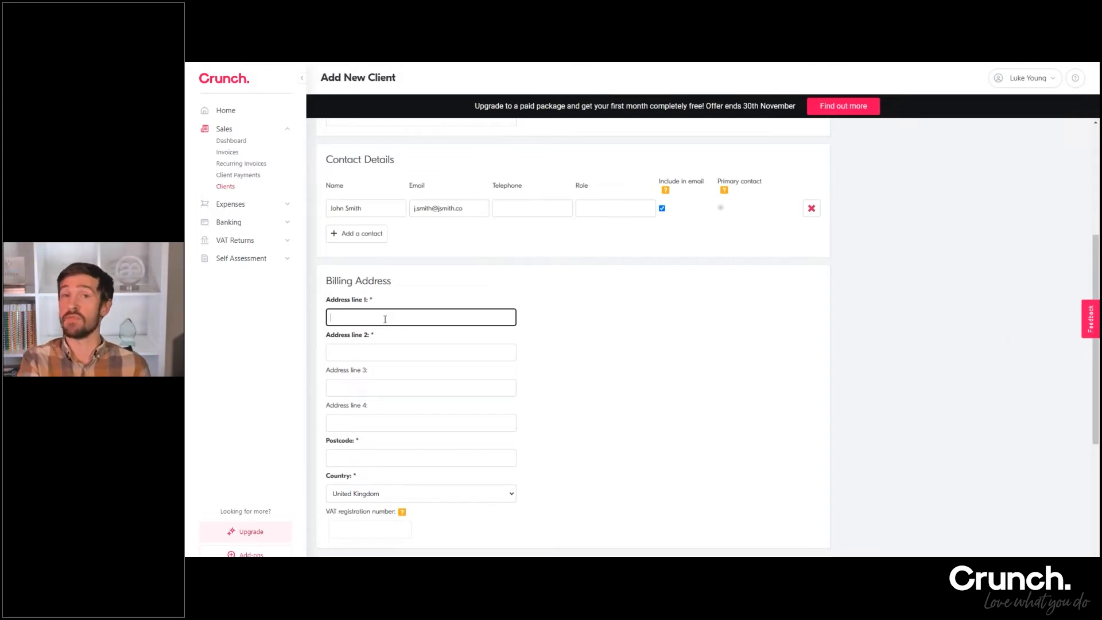
pyautogui.write('1234')
pyautogui.press('Tab')
pyautogui.write('Brighton')
pyautogui.press('Tab')
pyautogui.press('Tab')
pyautogui.press('Tab')
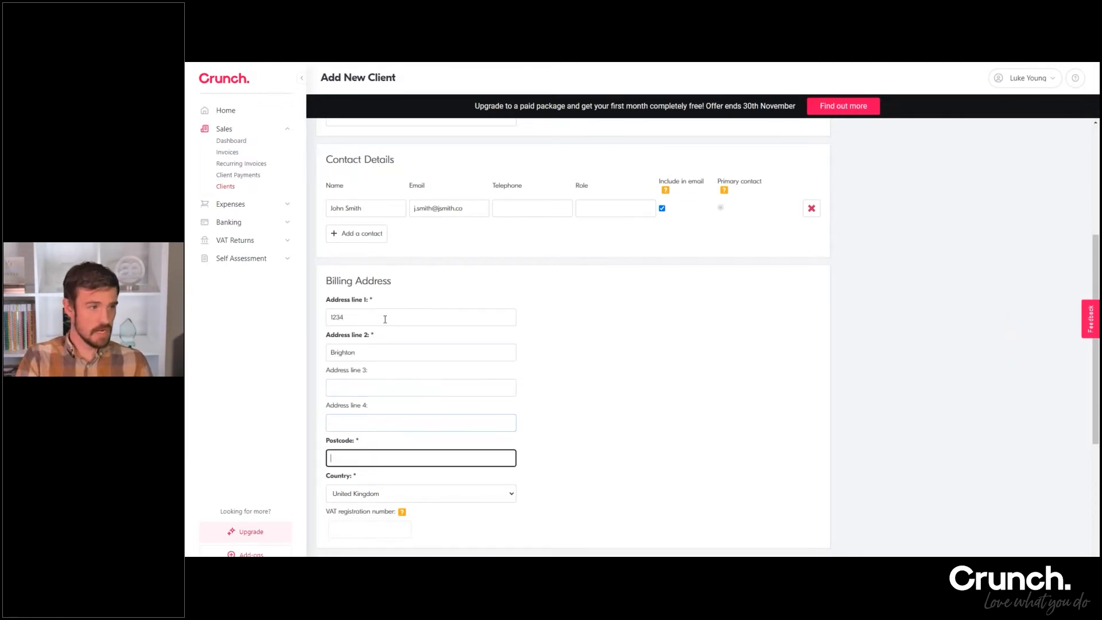
# Enter the billing address postcode and keep United Kingdom as the country
pyautogui.write('RH16 1E')
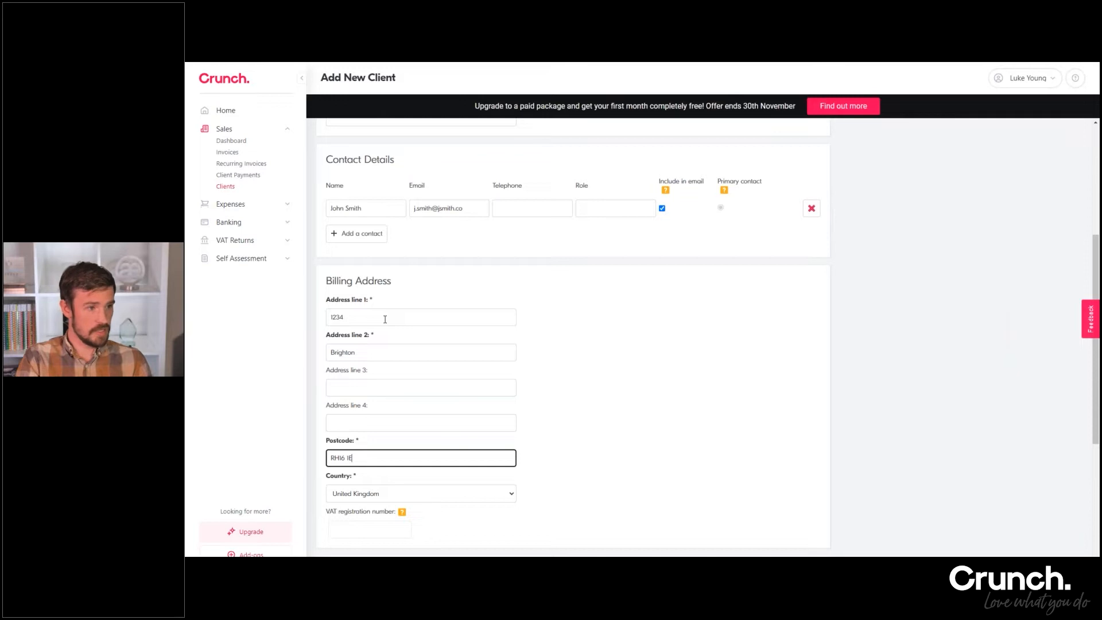
pyautogui.write('G')
pyautogui.scroll(-3, 396, 322)
pyautogui.press('Tab')
pyautogui.scroll(-2, 564, 290)
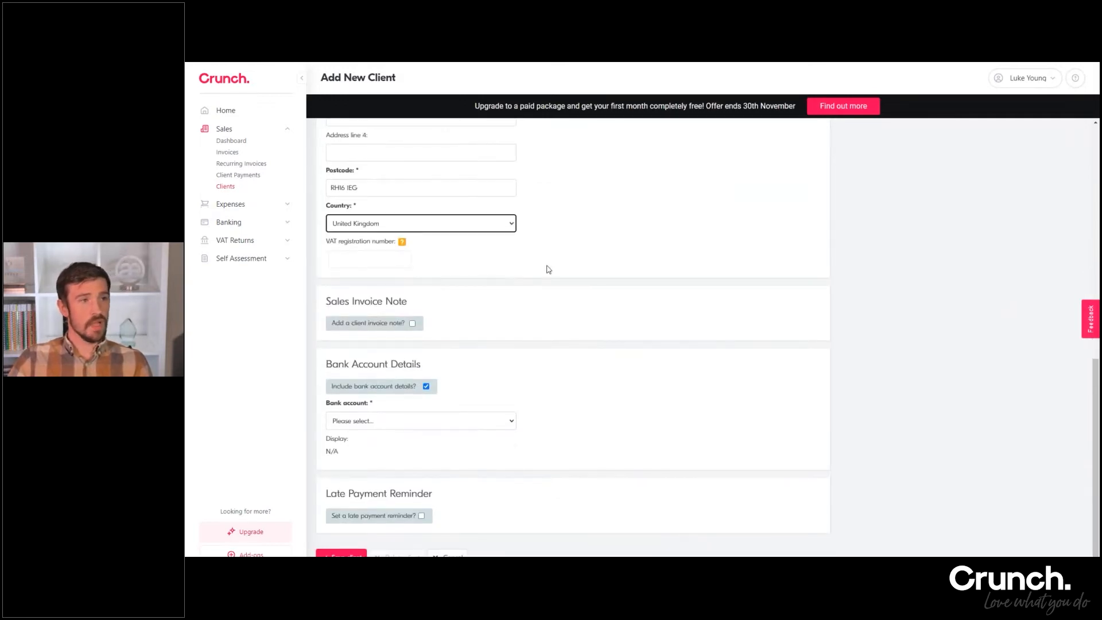
pyautogui.click(567, 236)
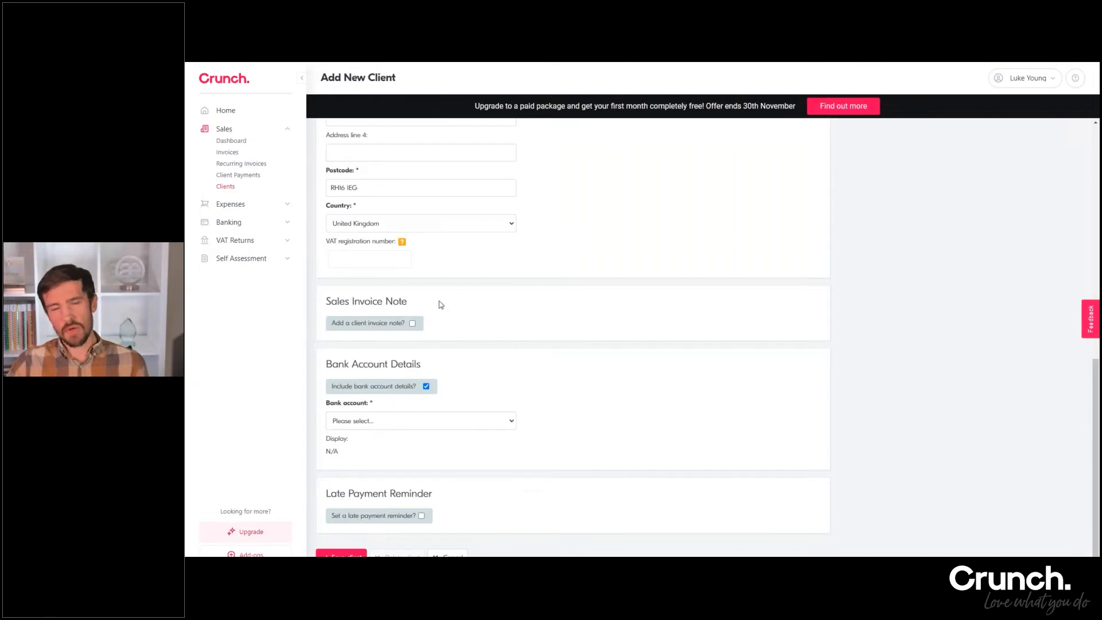
# Enable the client invoice note to view its text editor, and disable it again
pyautogui.click(412, 324)
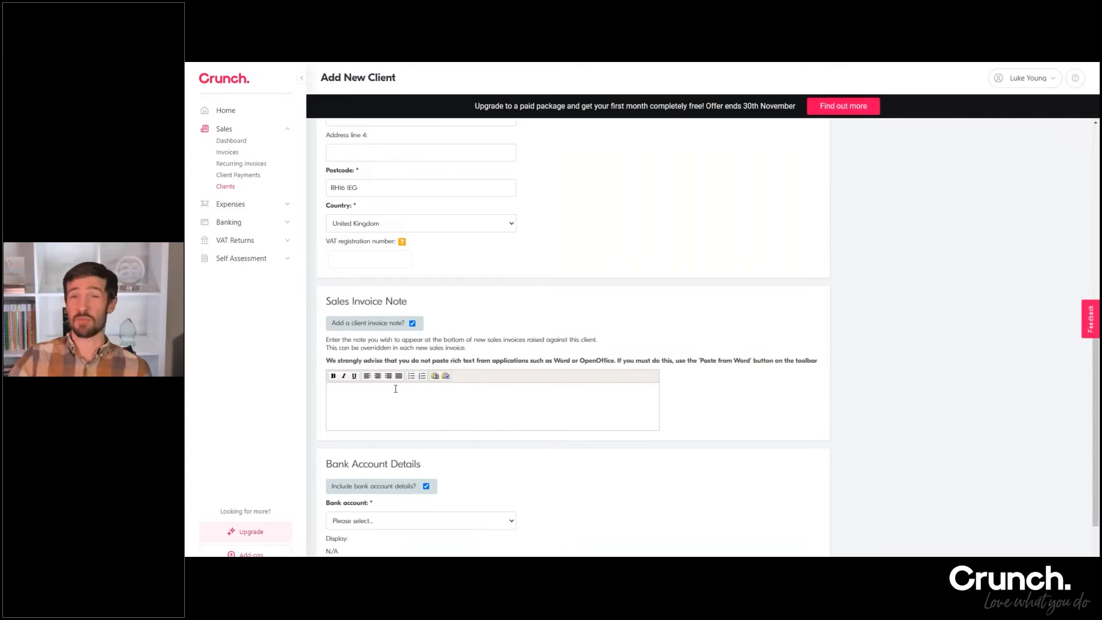
pyautogui.click(412, 323)
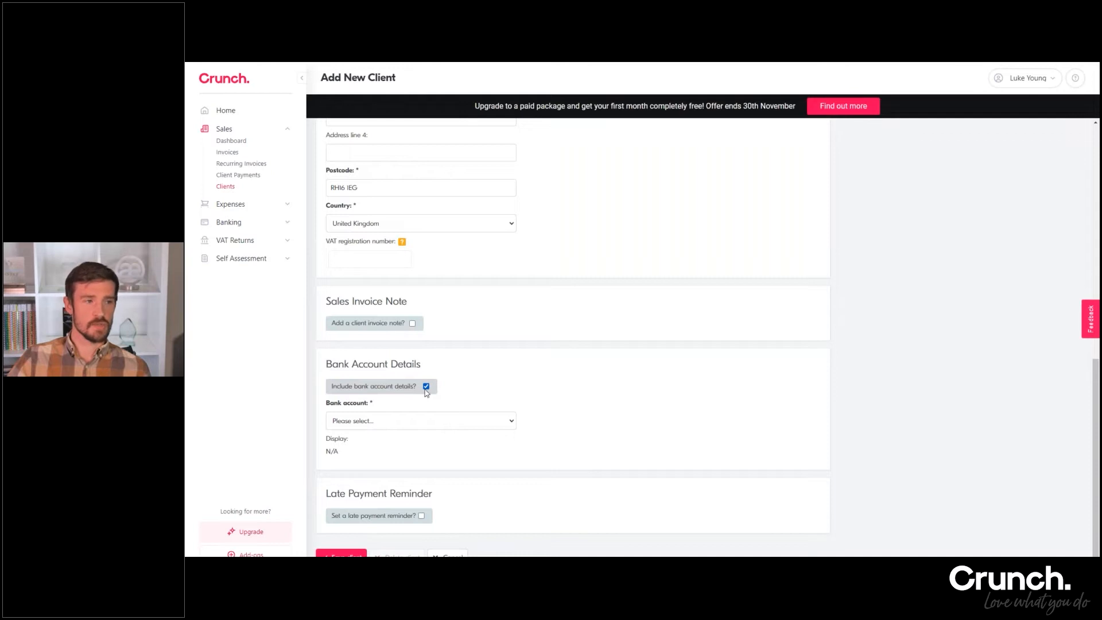
# Choose Current Lloyds as the bank account for the client's included bank account details
pyautogui.click(369, 422)
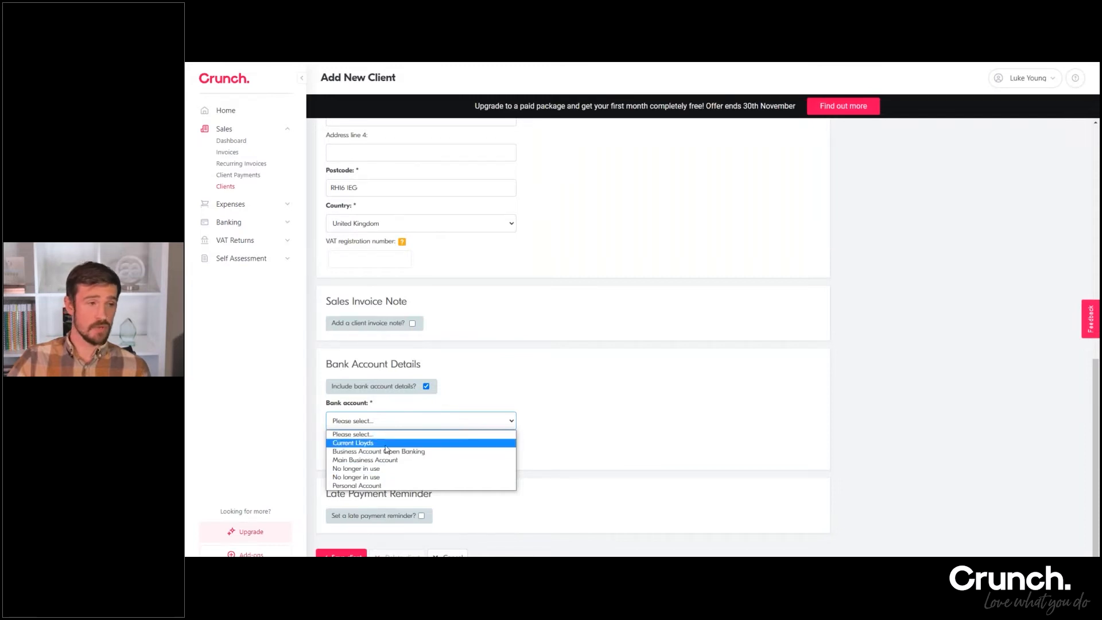
pyautogui.click(386, 445)
pyautogui.scroll(-1, 533, 373)
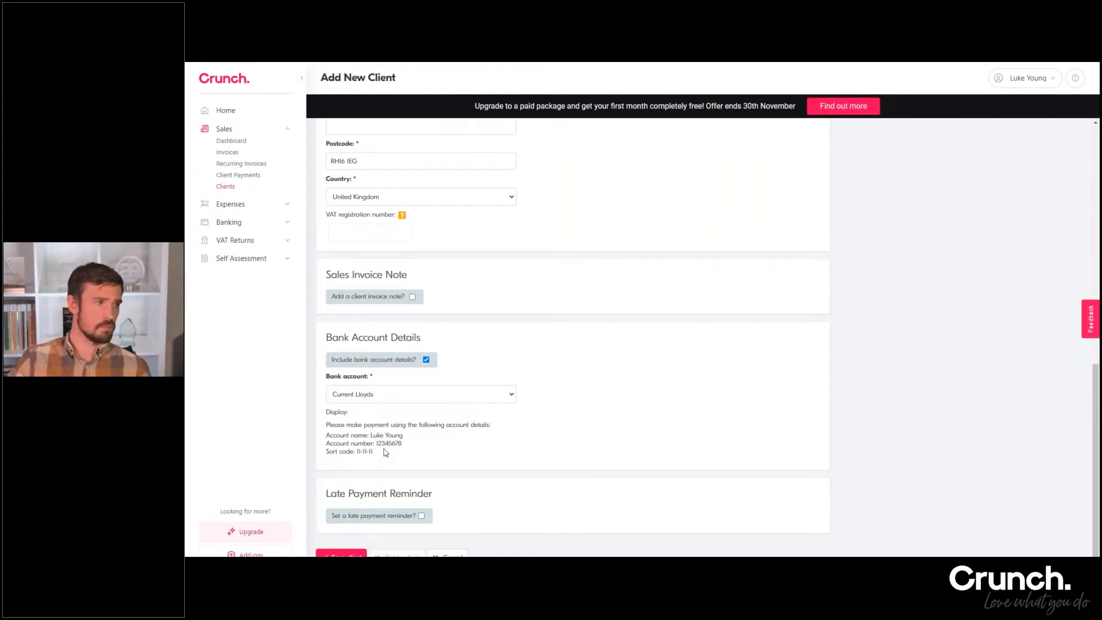
# Enable a late payment reminder with the initial reminder 2 days after the due date and further reminders every 5 days
pyautogui.click(422, 516)
pyautogui.scroll(-2, 491, 417)
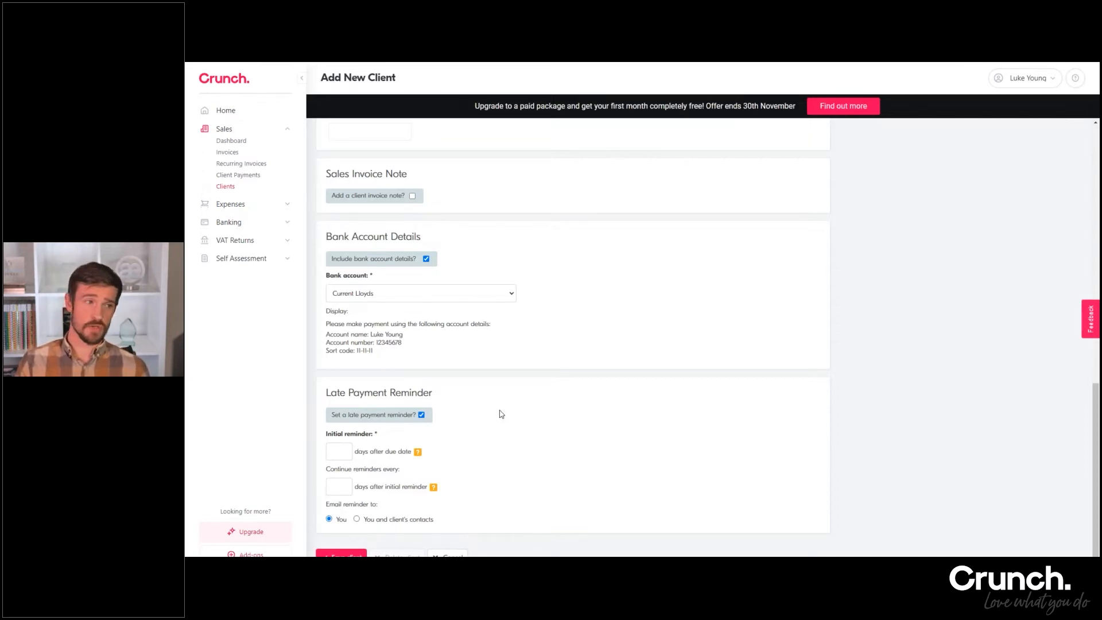
pyautogui.click(332, 451)
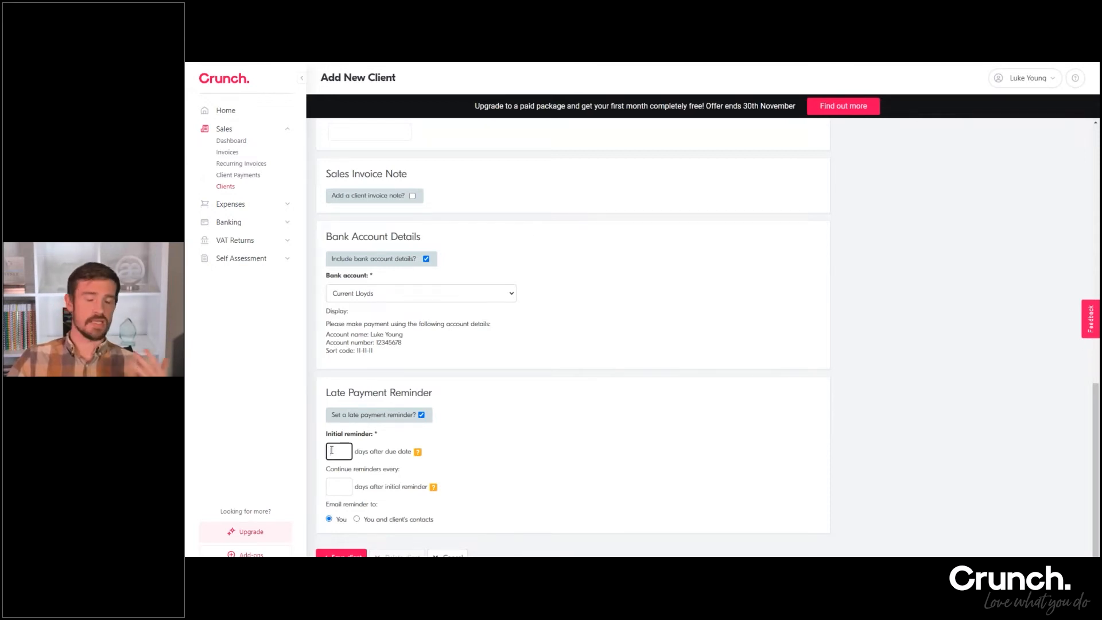
pyautogui.write('5')
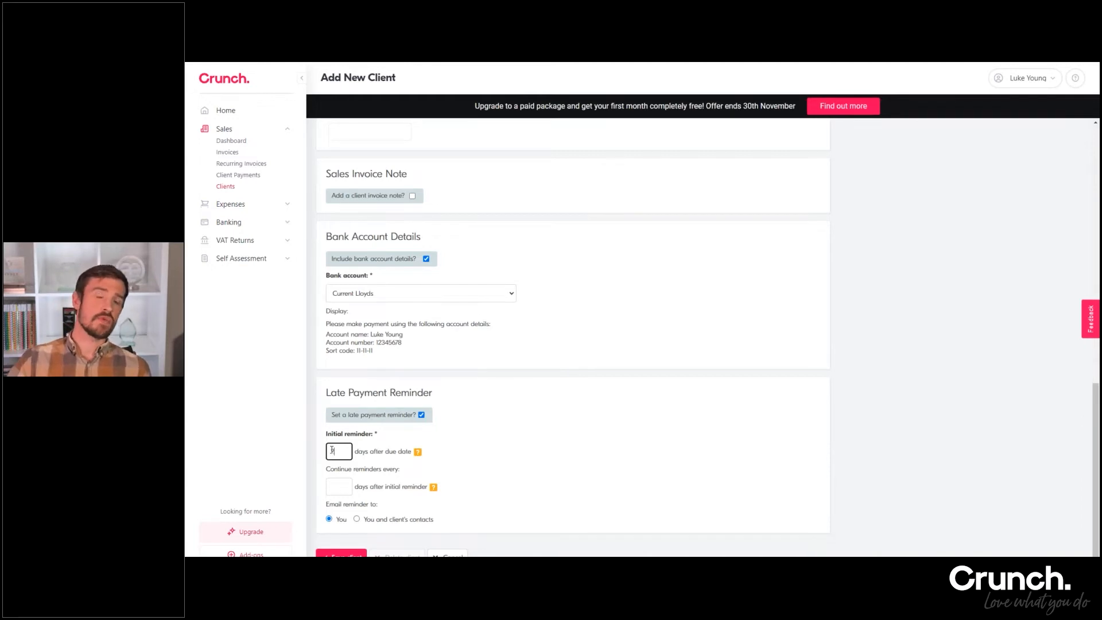
pyautogui.scroll(9, 332, 450)
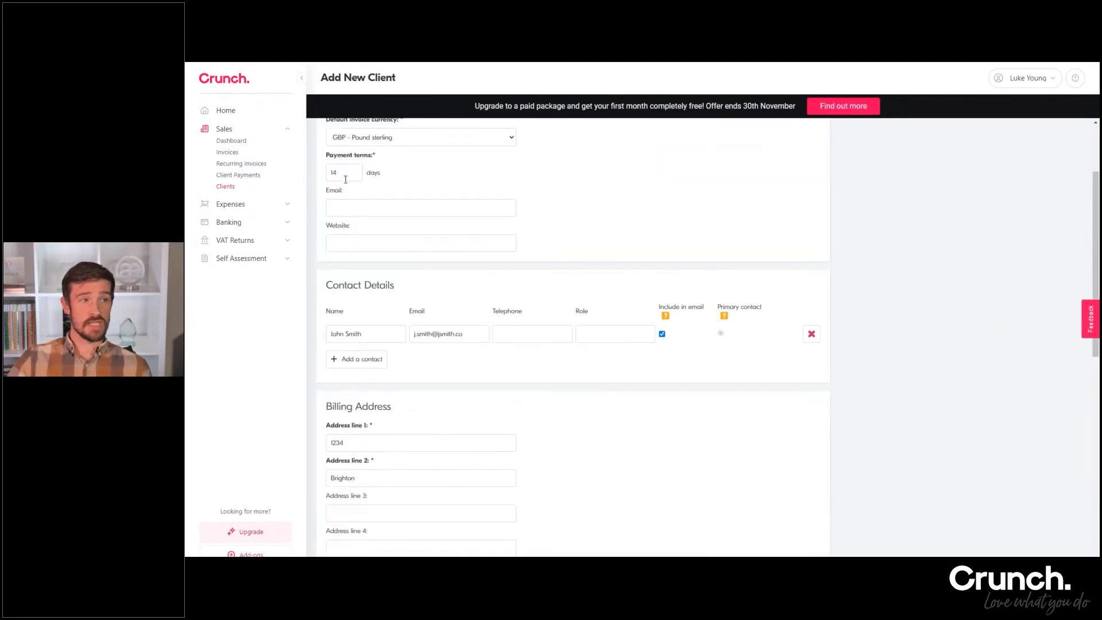
pyautogui.scroll(-9, 337, 175)
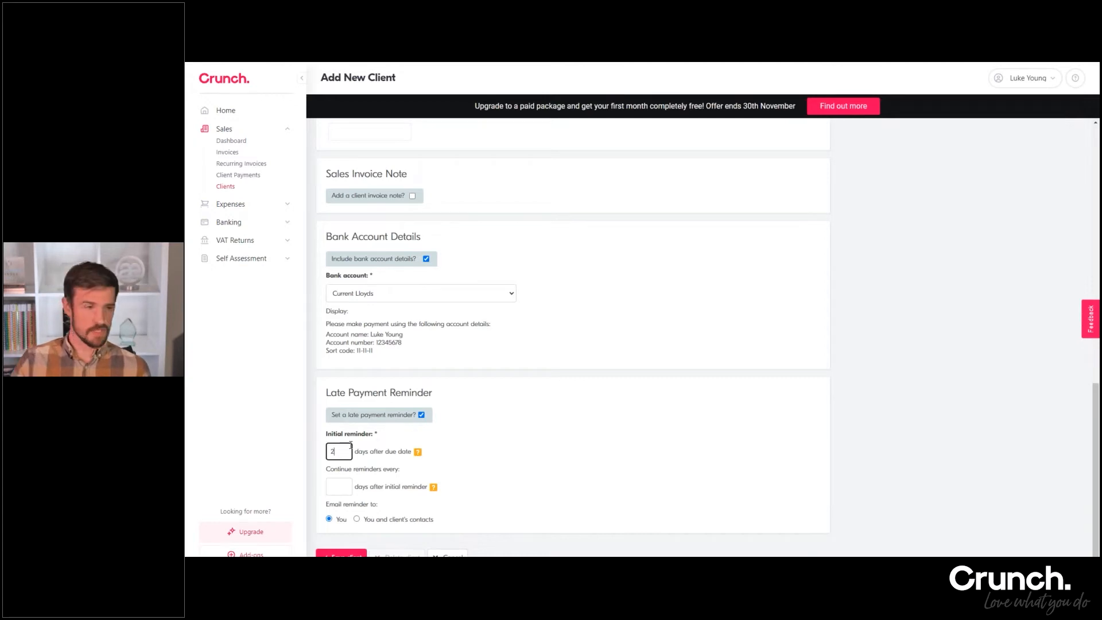
pyautogui.click(348, 489)
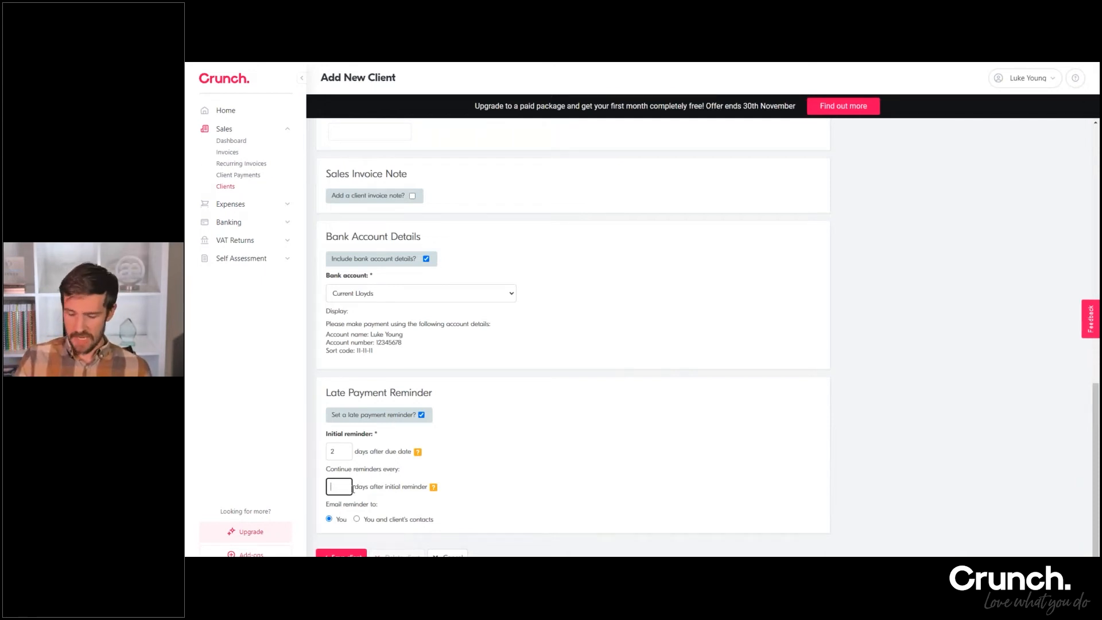
pyautogui.write('5')
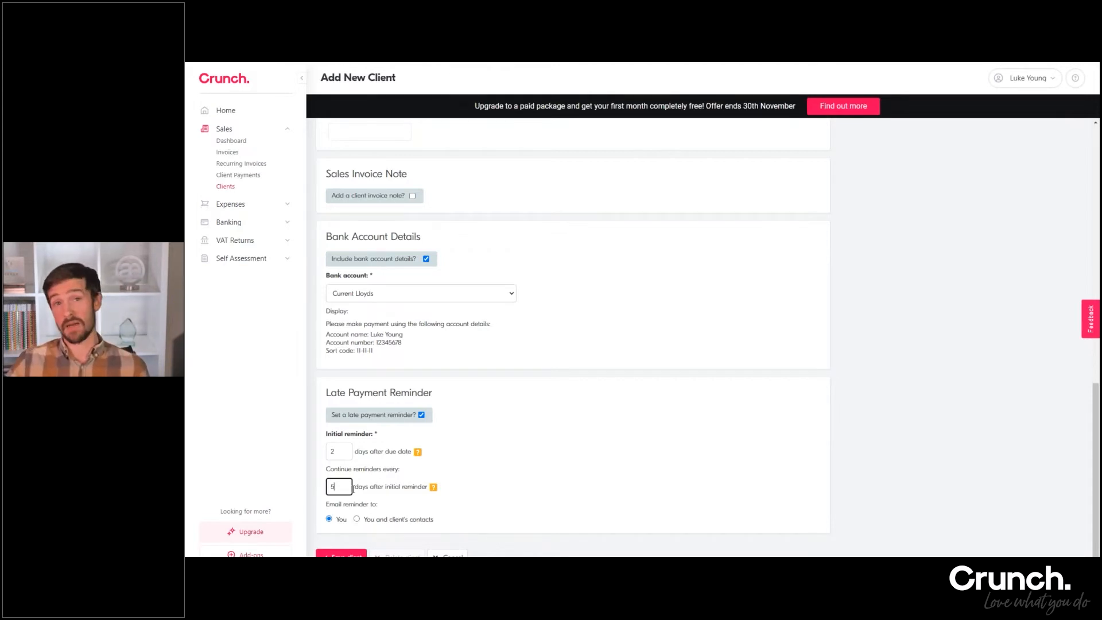
# Try the reminder recipient option You and client's contacts, set it back to You, and save the new client
pyautogui.click(481, 473)
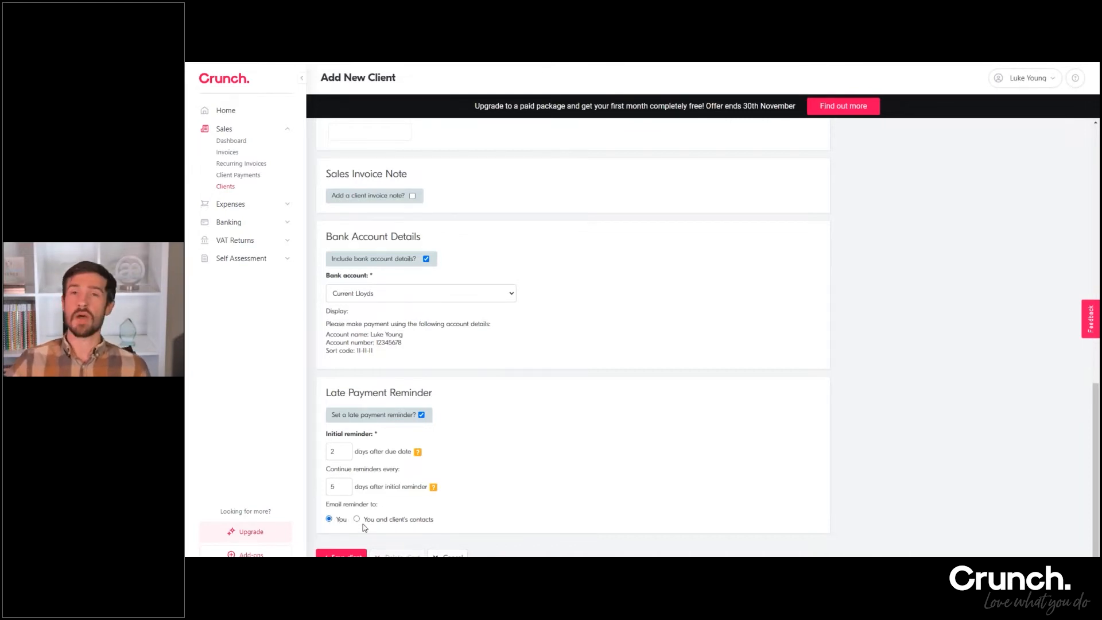
pyautogui.click(356, 519)
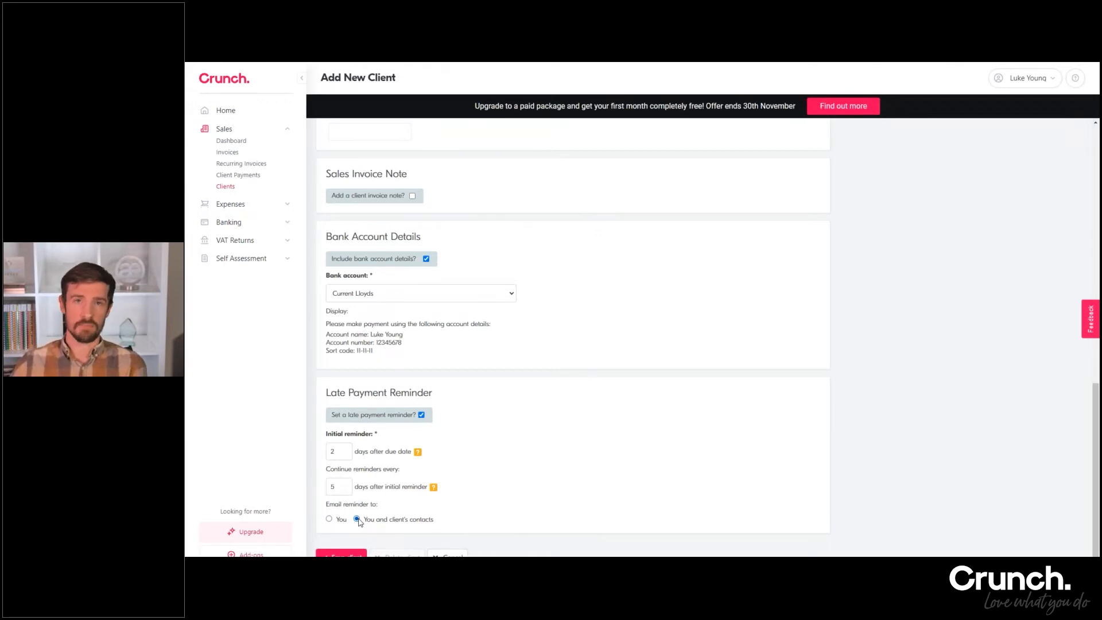
pyautogui.click(329, 519)
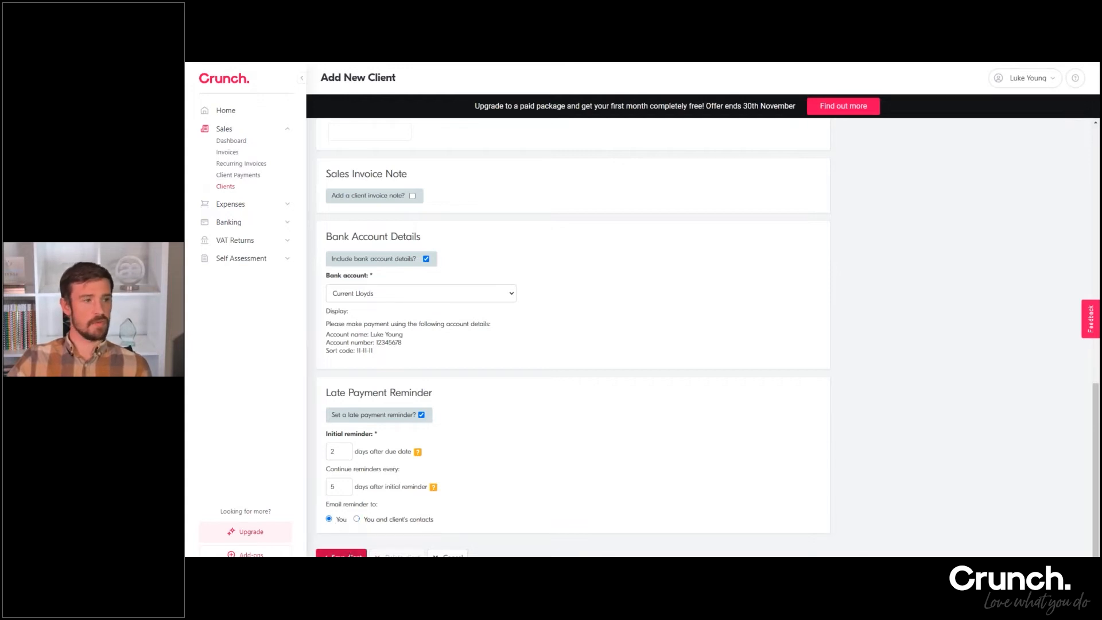
pyautogui.click(341, 555)
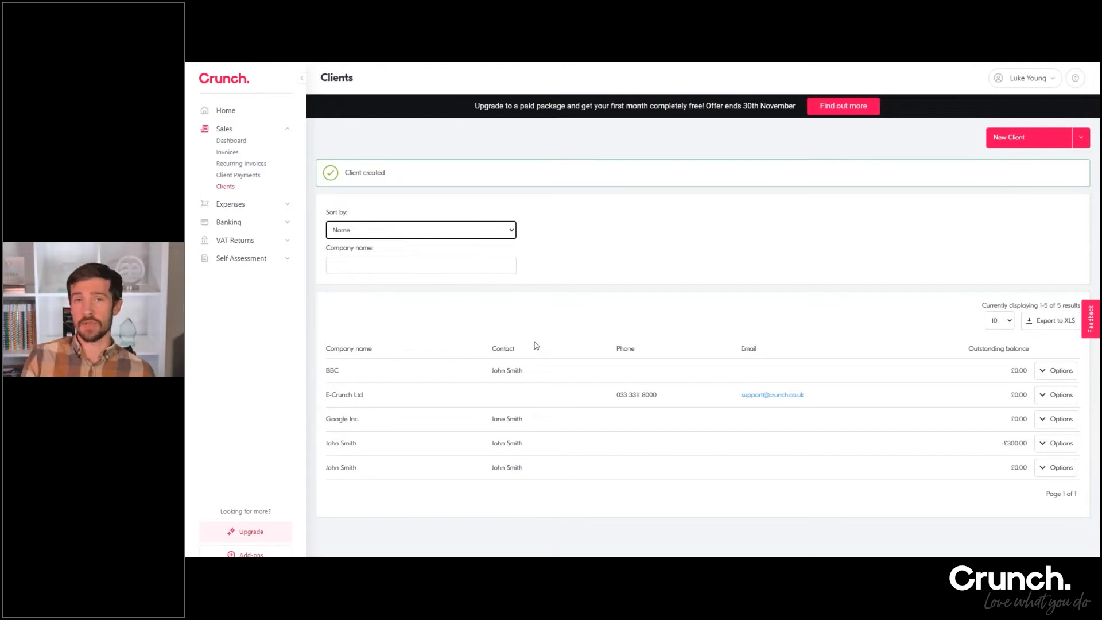
pyautogui.click(616, 238)
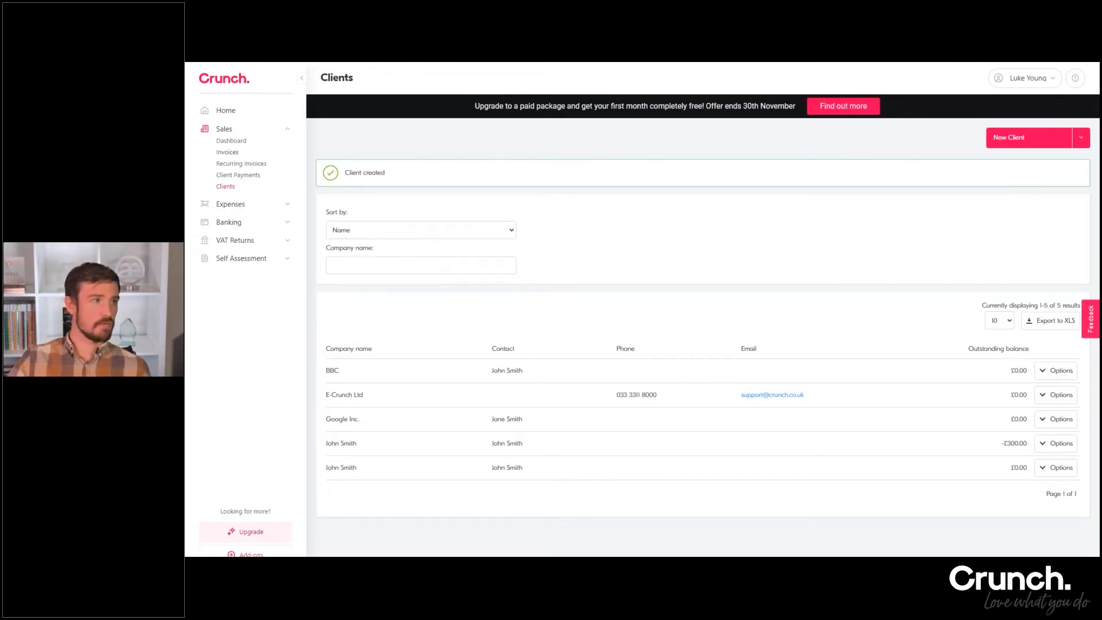
# Open the sales invoices list and examine its client filter, invoice statuses and sent indicators
pyautogui.click(228, 152)
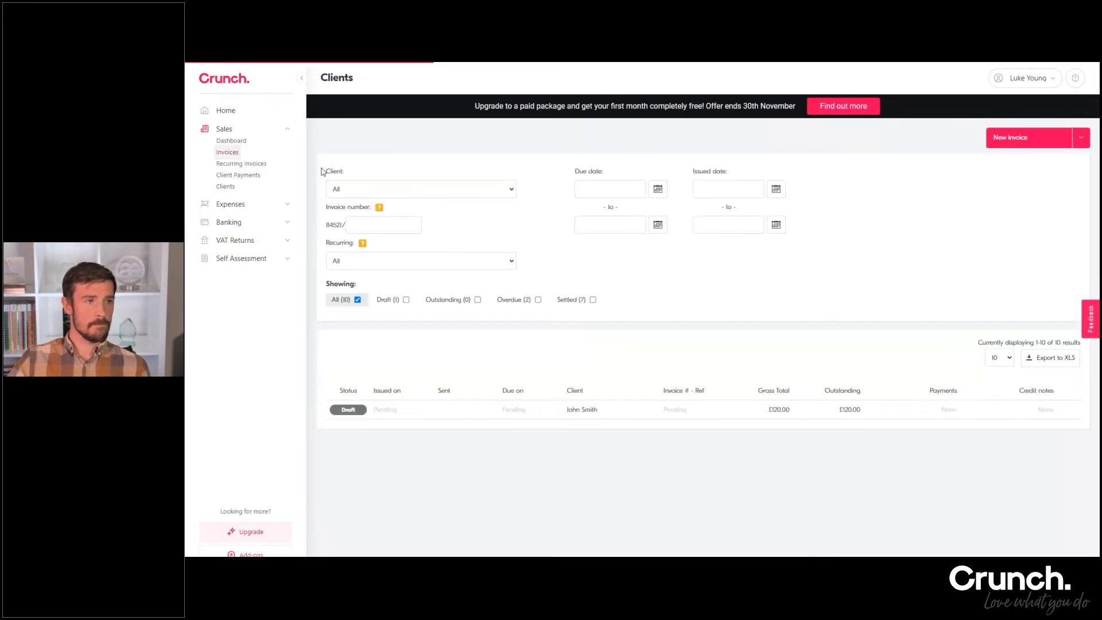
pyautogui.scroll(-2, 629, 272)
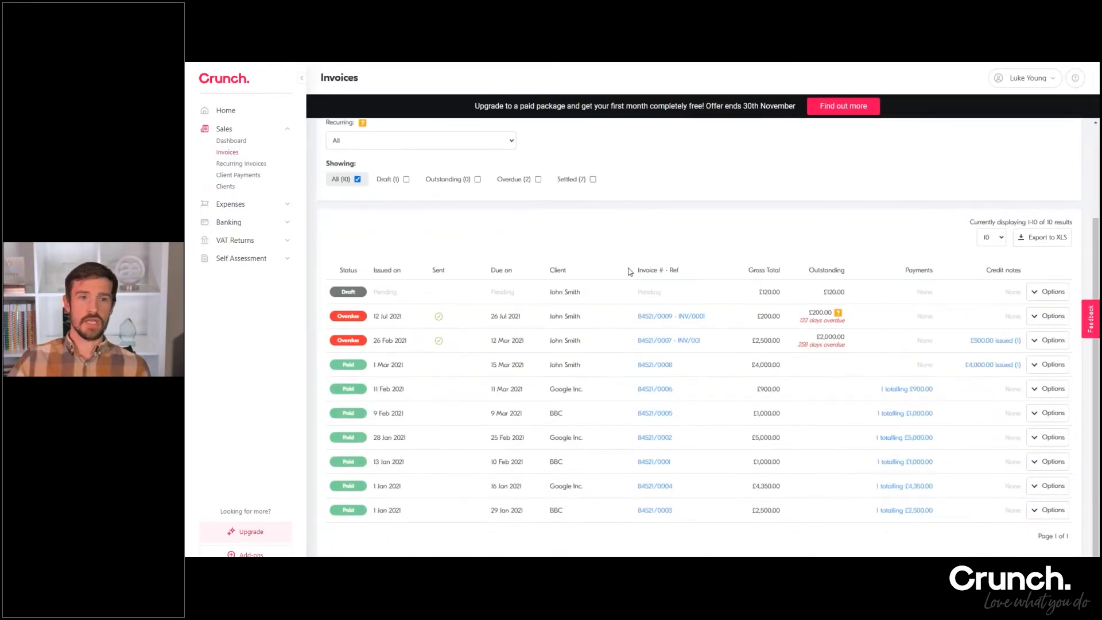
pyautogui.scroll(2, 629, 272)
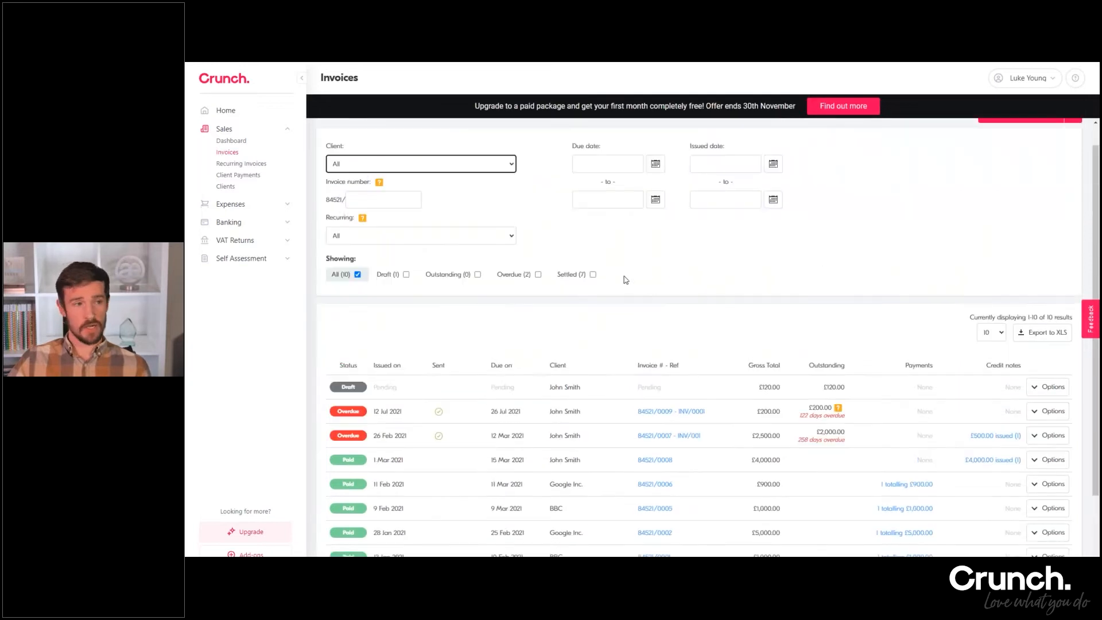
pyautogui.scroll(1, 741, 299)
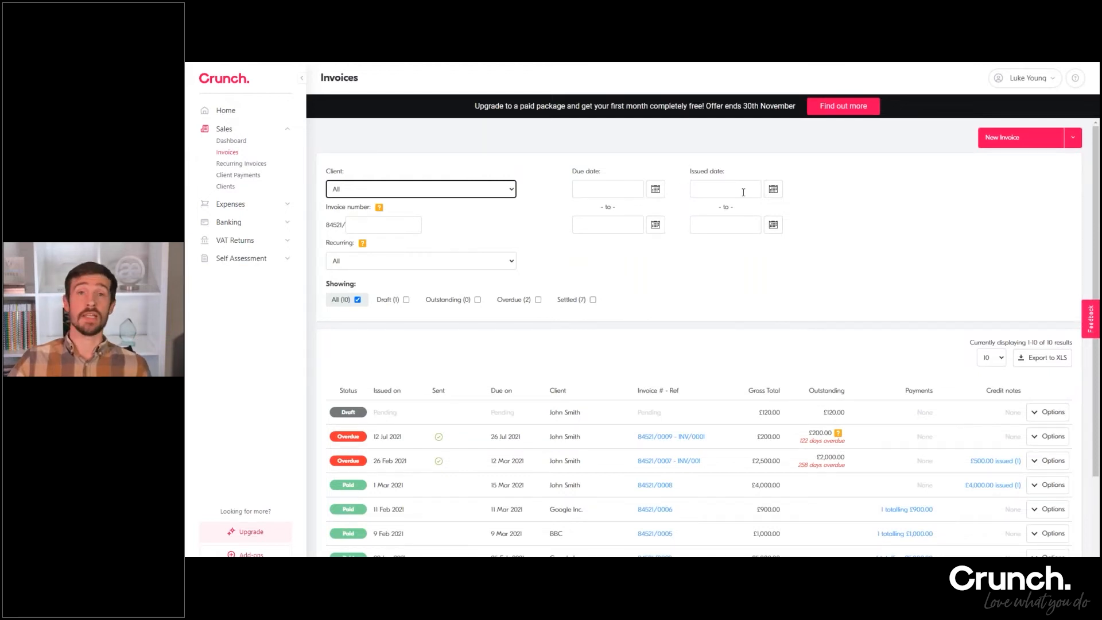
pyautogui.click(397, 188)
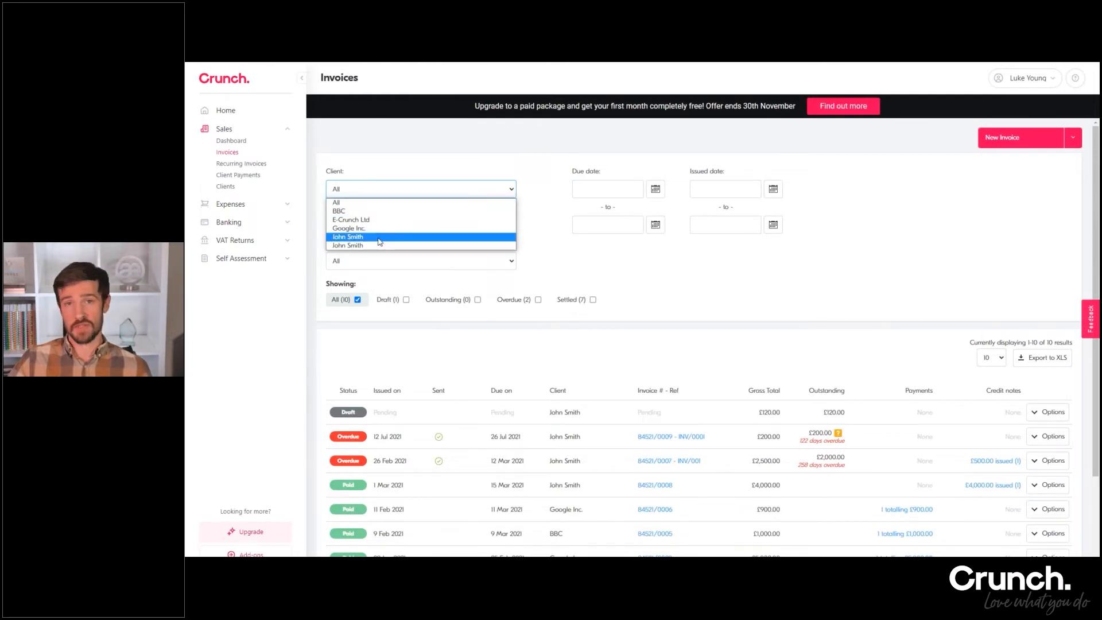
pyautogui.click(394, 172)
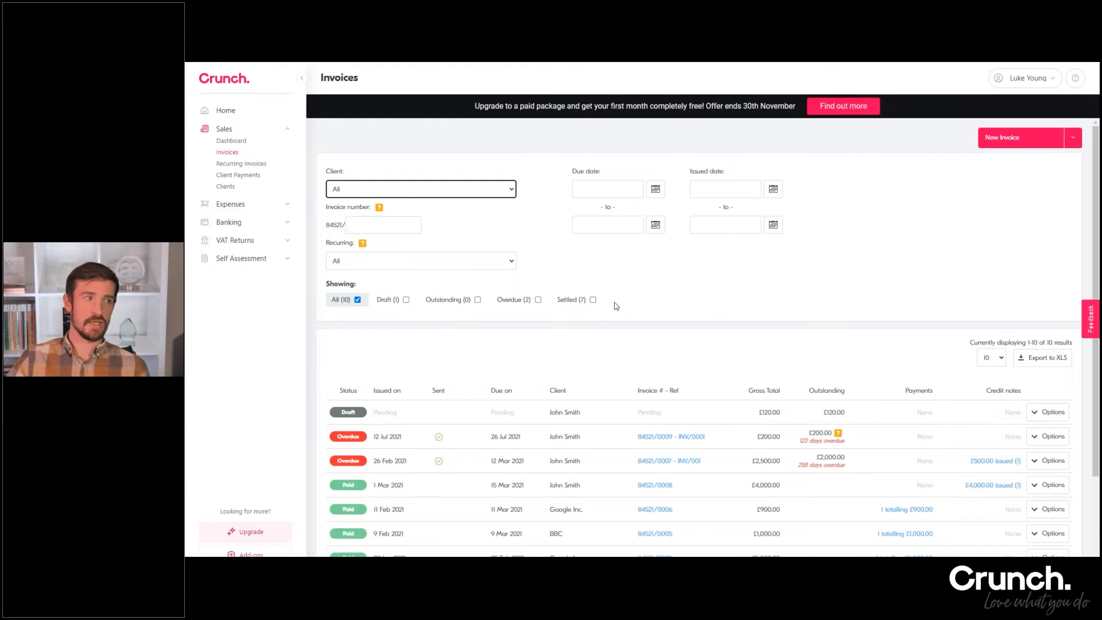
pyautogui.scroll(-2, 691, 286)
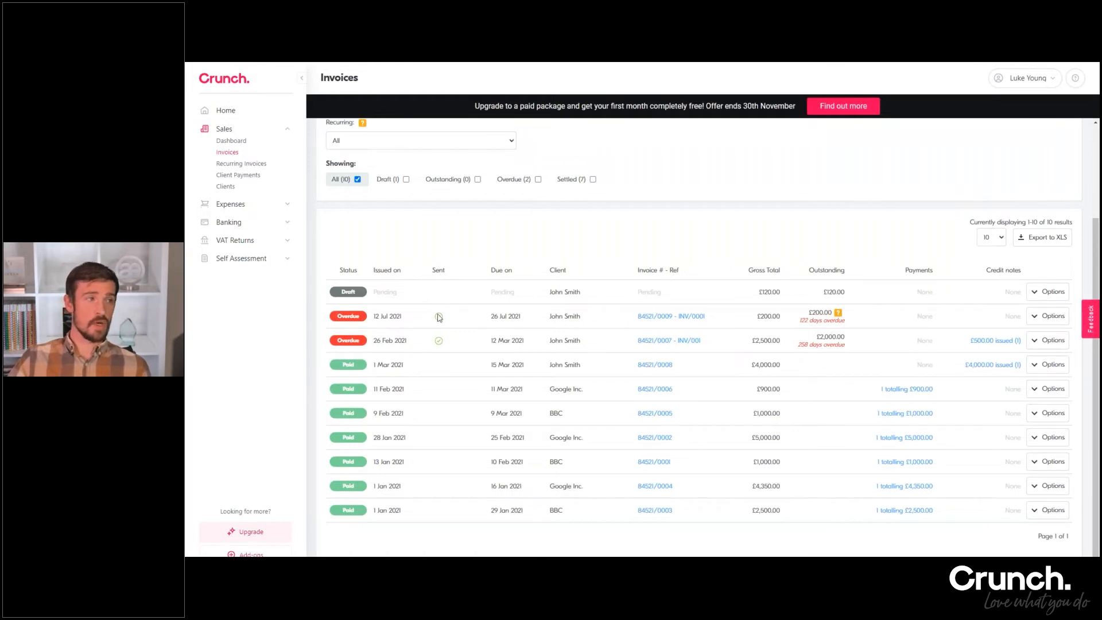
pyautogui.moveTo(439, 317)
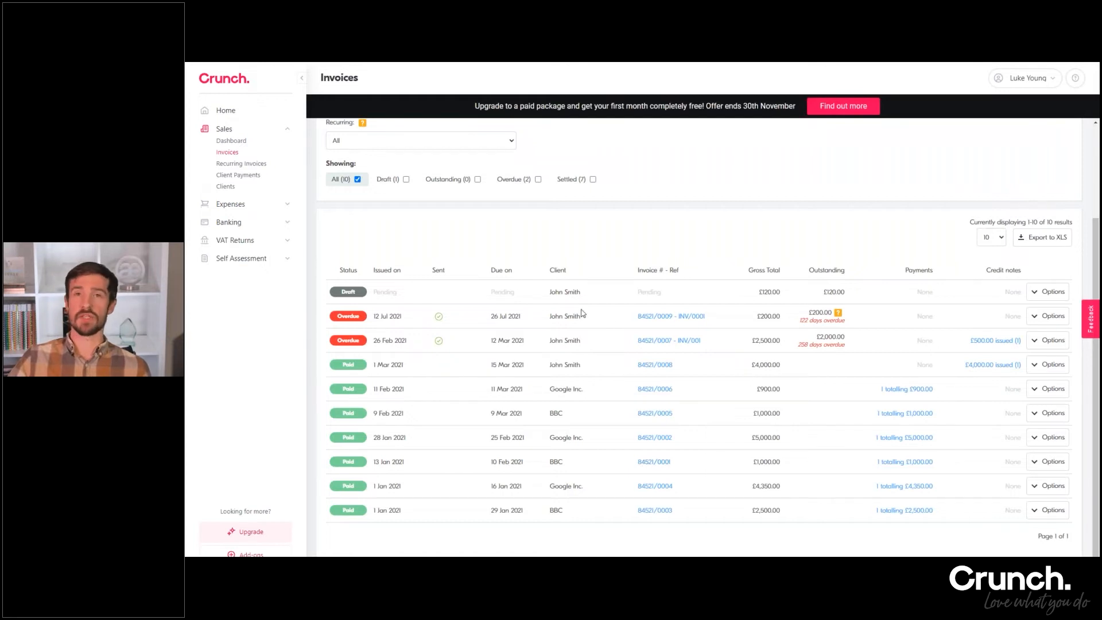
pyautogui.scroll(3, 703, 344)
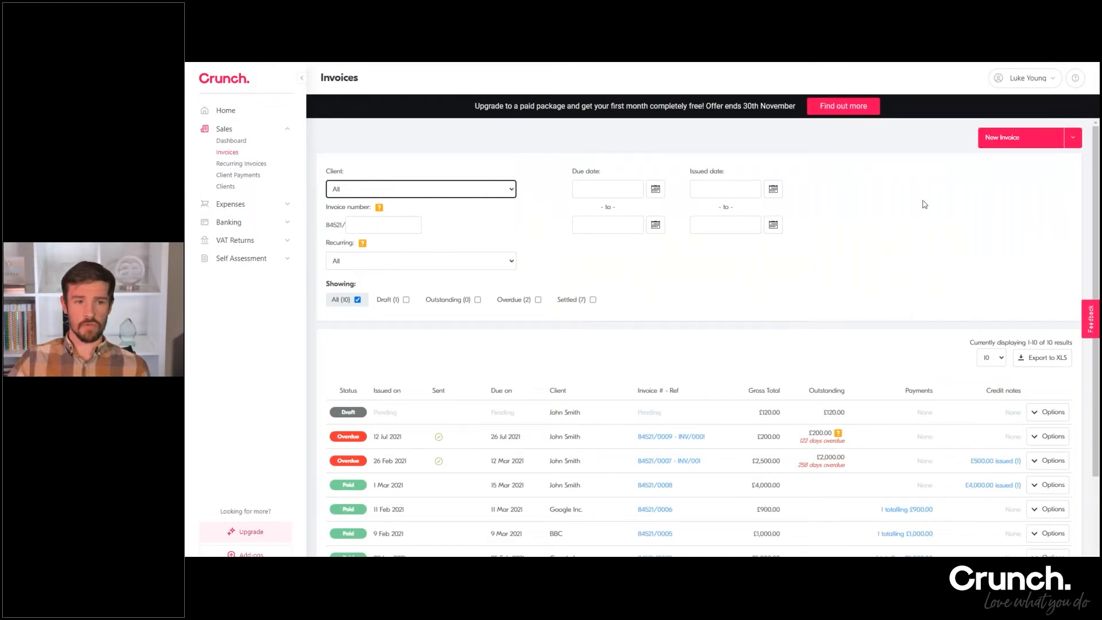
# Start a new invoice for the last client in the client list and set its invoice date to today, 25/11/2021
pyautogui.click(1012, 142)
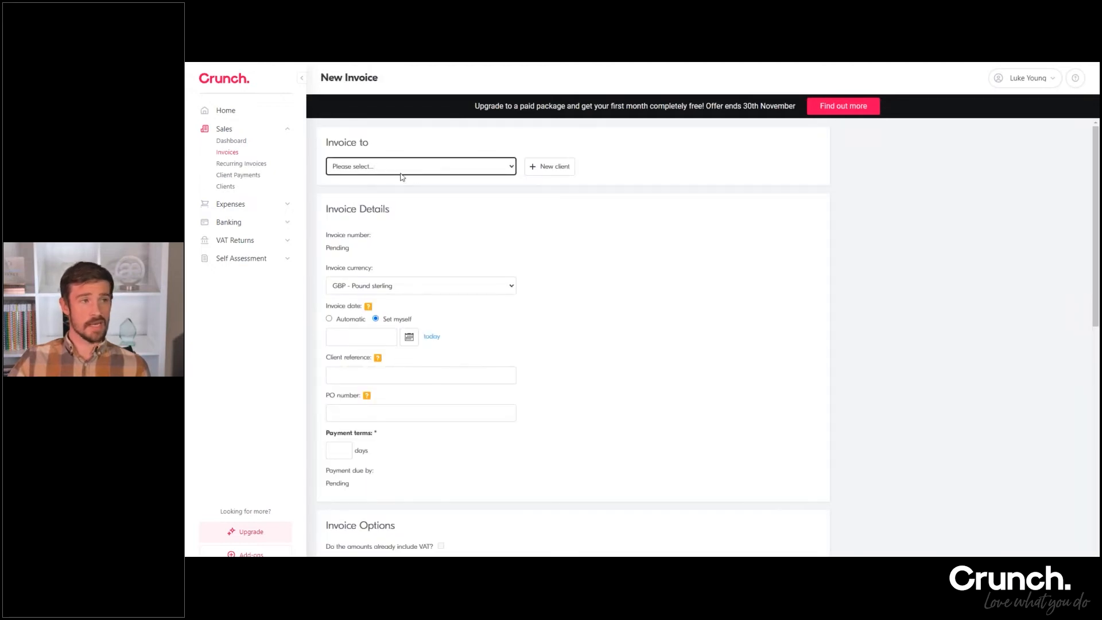
pyautogui.click(377, 171)
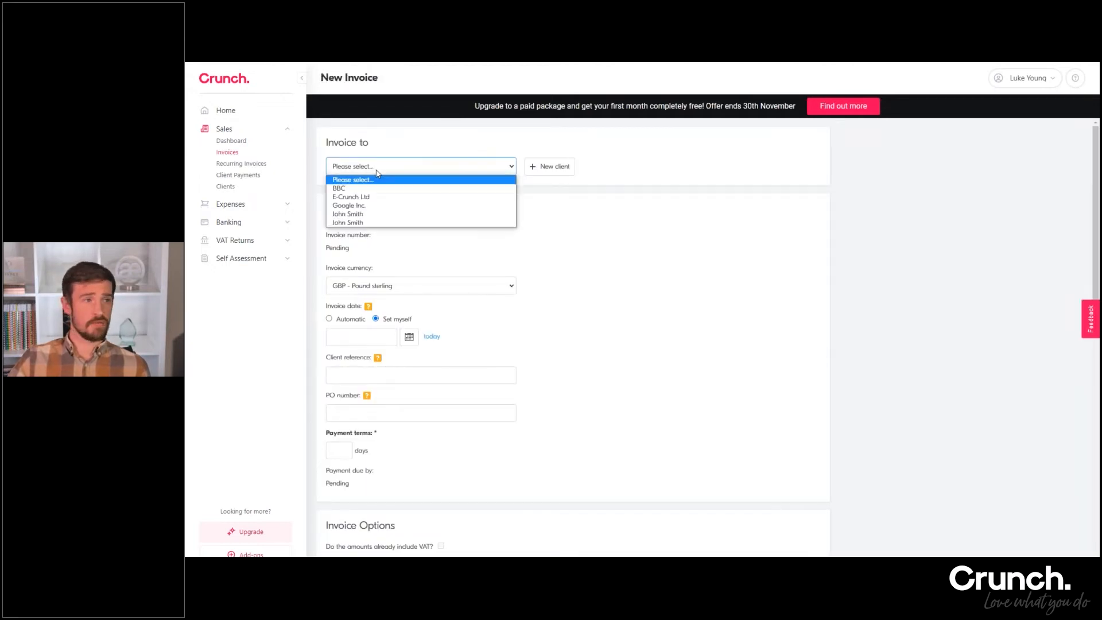
pyautogui.click(363, 222)
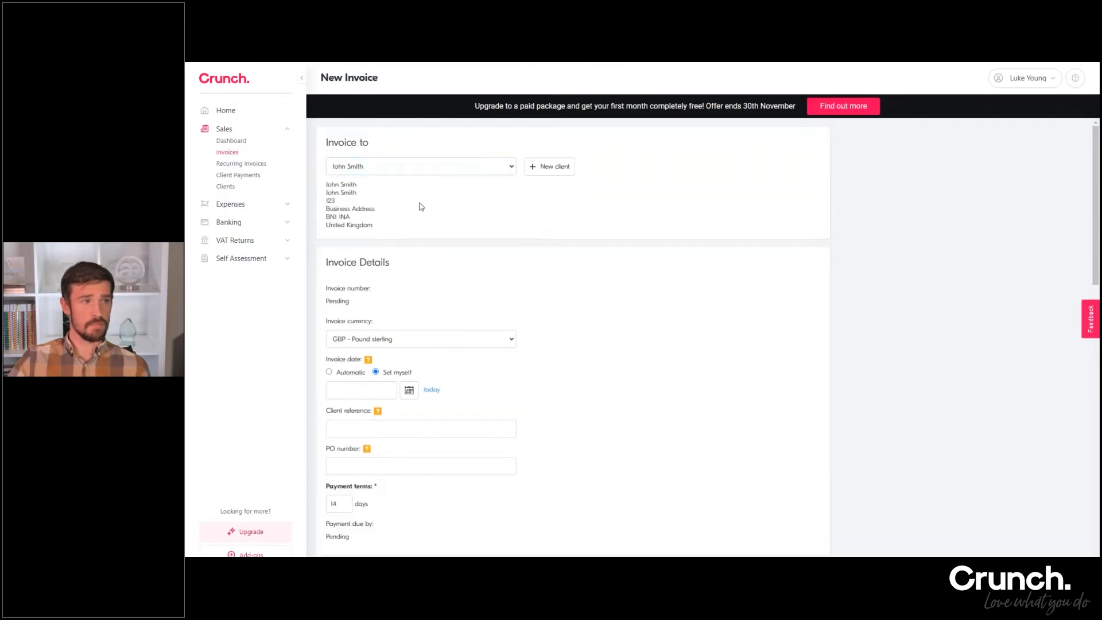
pyautogui.scroll(-3, 419, 206)
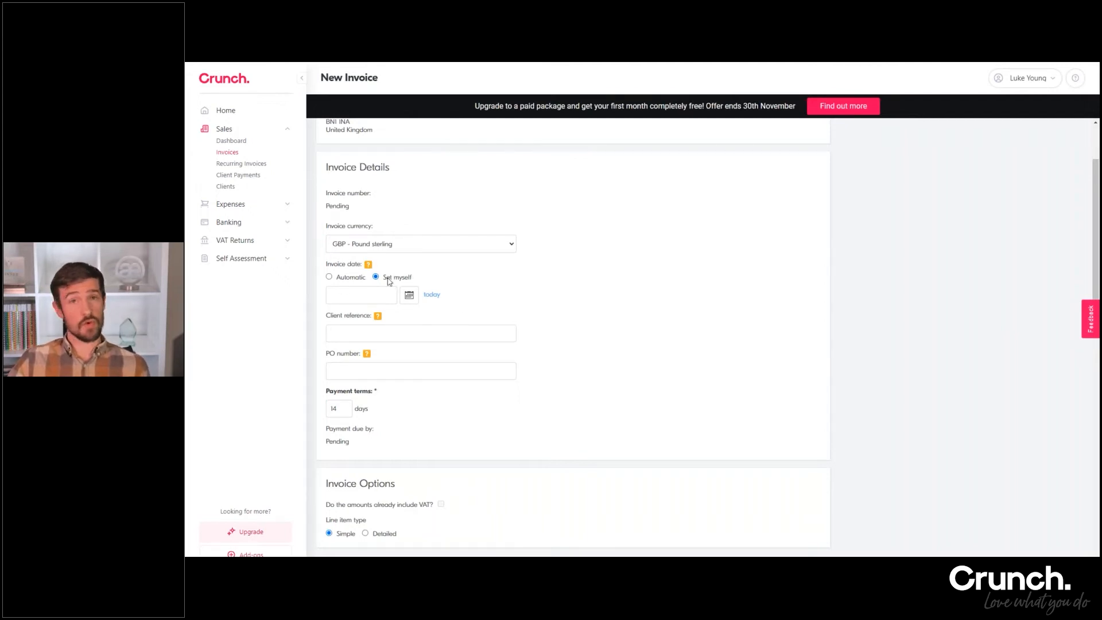
pyautogui.click(432, 294)
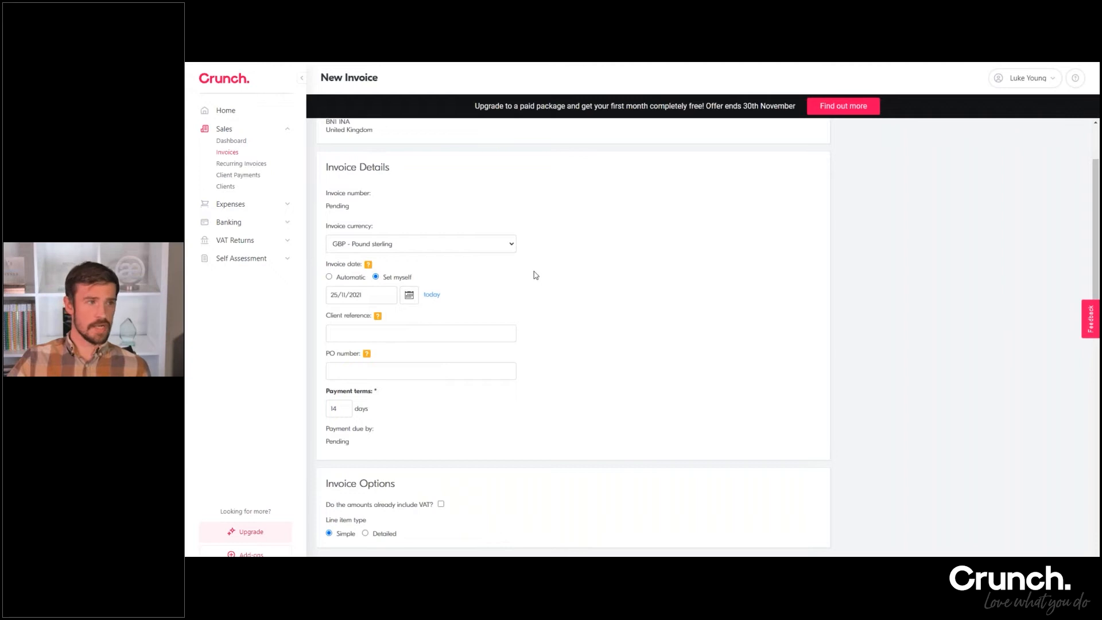
pyautogui.scroll(-2, 534, 271)
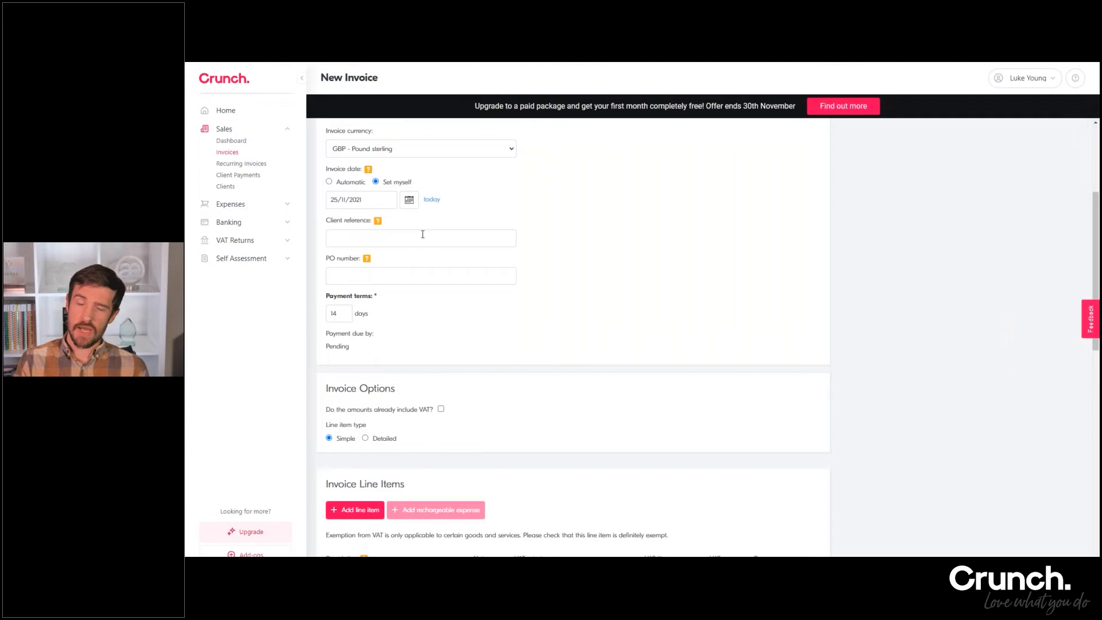
# Enter INV/02258 as the invoice's client reference and clear the field again
pyautogui.click(422, 234)
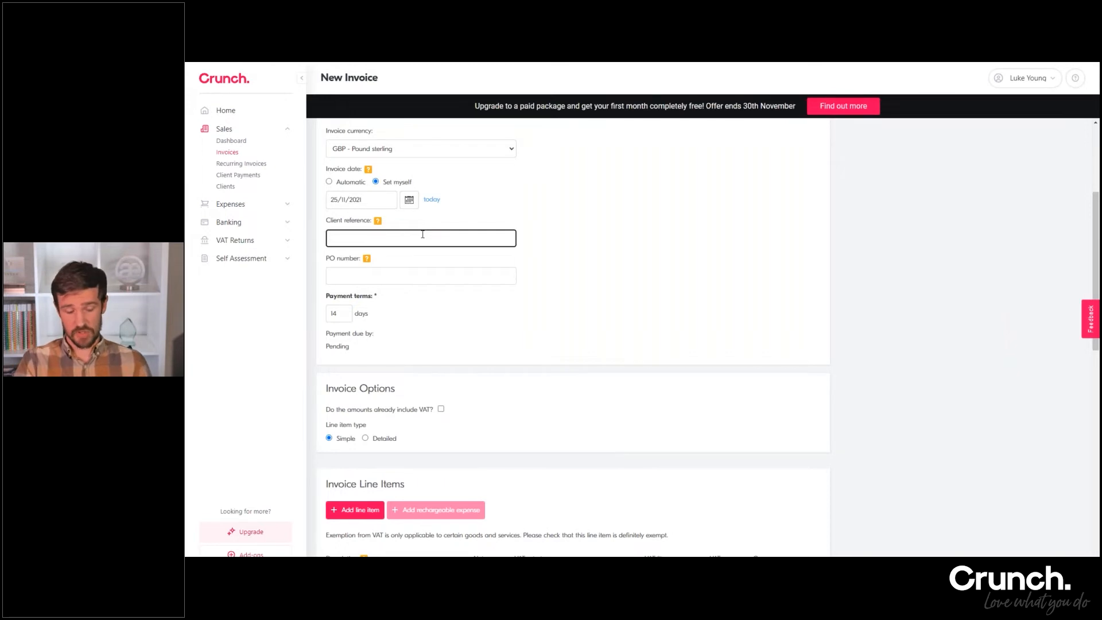
pyautogui.write('INV')
pyautogui.write('?001')
pyautogui.press('BackSpace')
pyautogui.press('BackSpace')
pyautogui.write('/02258')
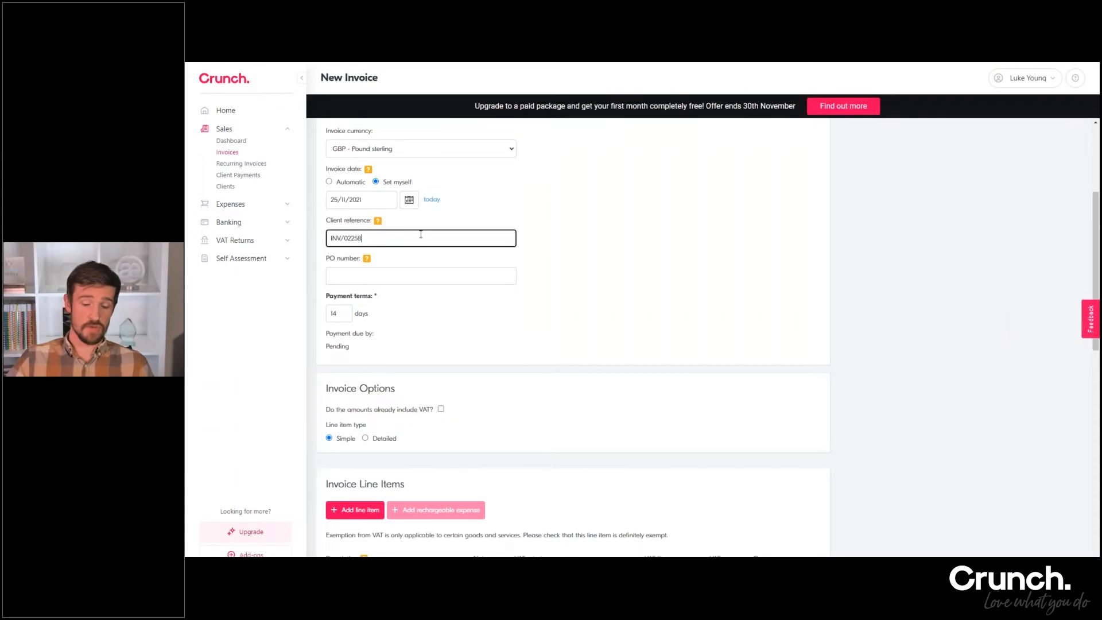
pyautogui.moveTo(361, 238); pyautogui.dragTo(329, 238)
pyautogui.press('BackSpace')
pyautogui.click(547, 247)
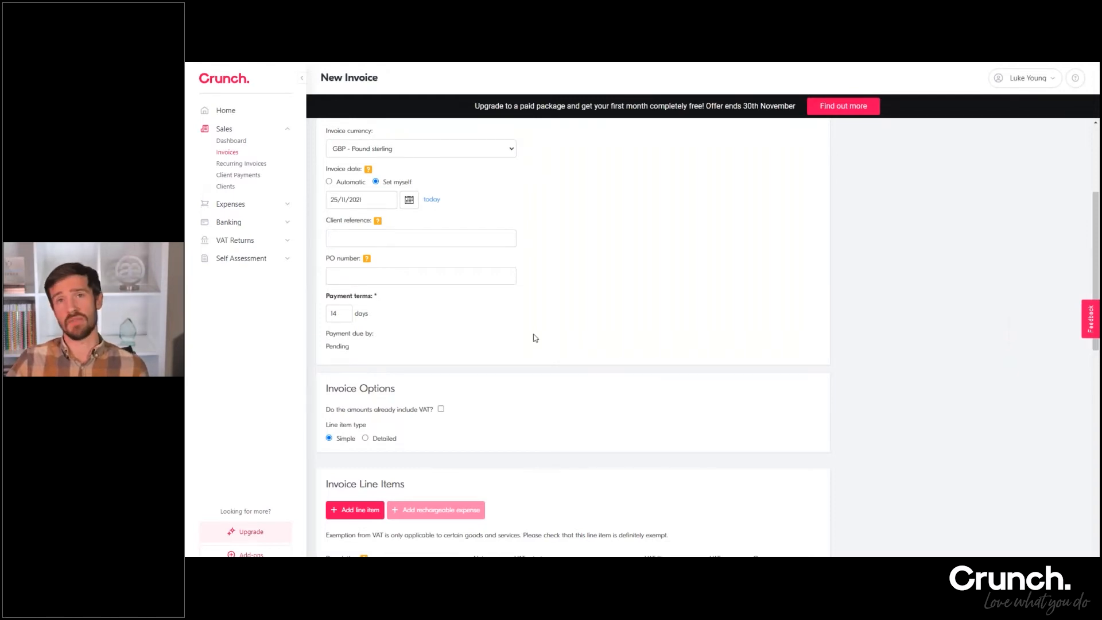
# Add a simple invoice line item My Services with a net amount of 1000 and delete it again
pyautogui.scroll(-1, 530, 338)
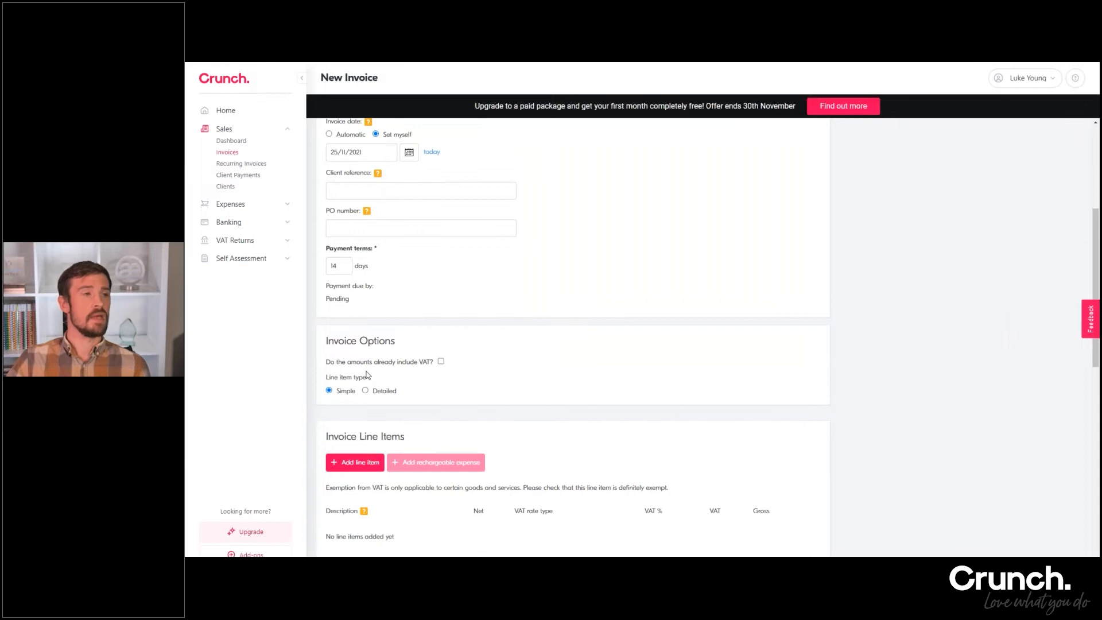
pyautogui.scroll(-1, 400, 368)
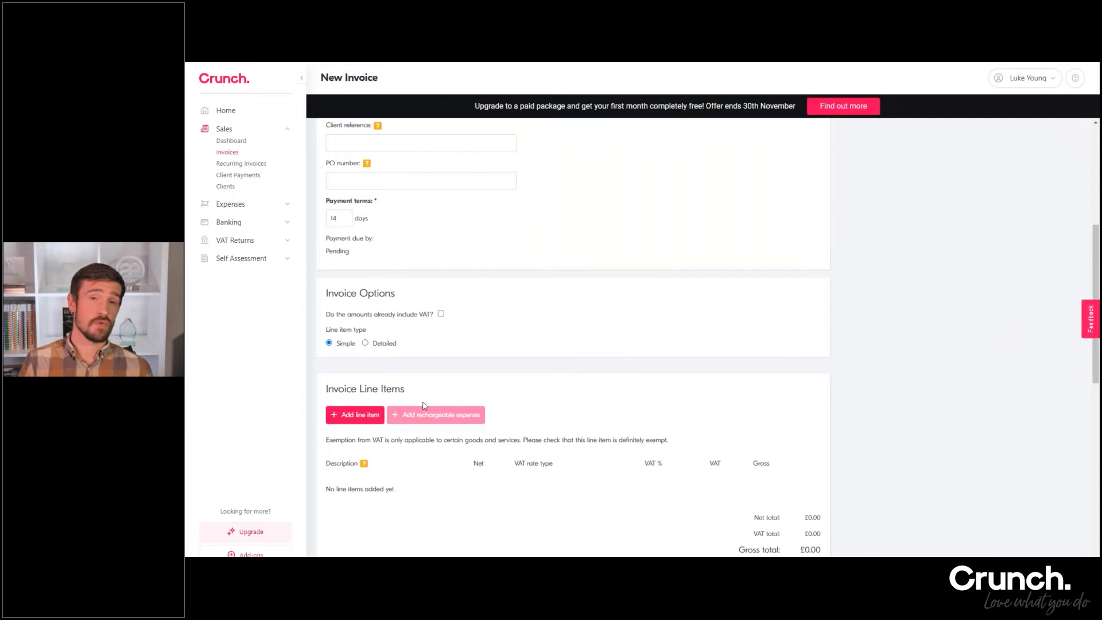
pyautogui.scroll(-2, 427, 430)
pyautogui.click(347, 322)
pyautogui.write('M')
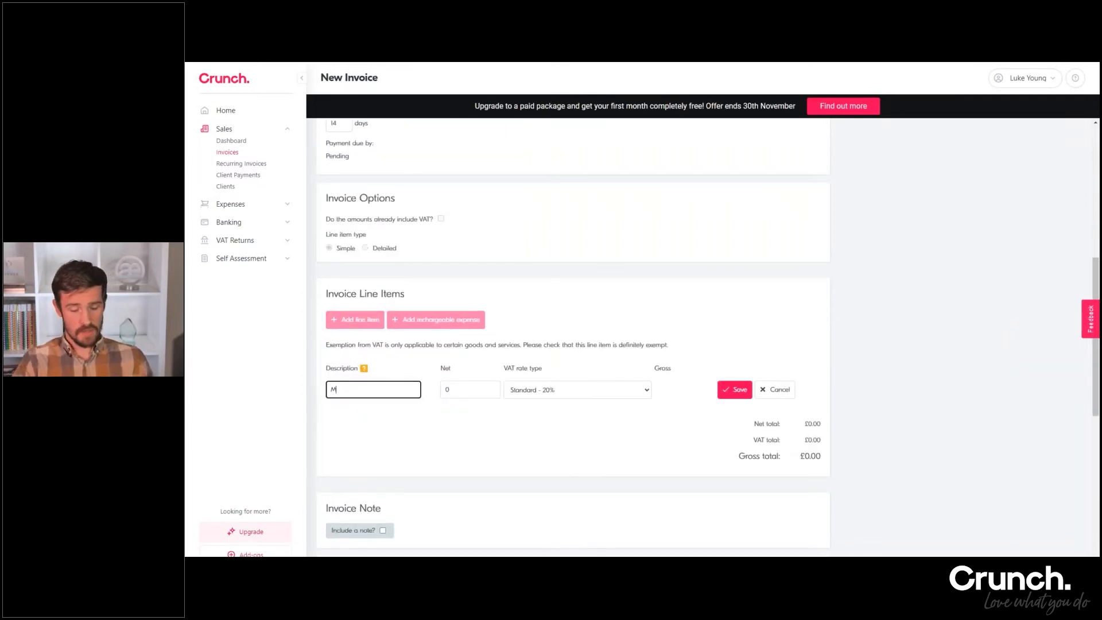
pyautogui.write('y Services')
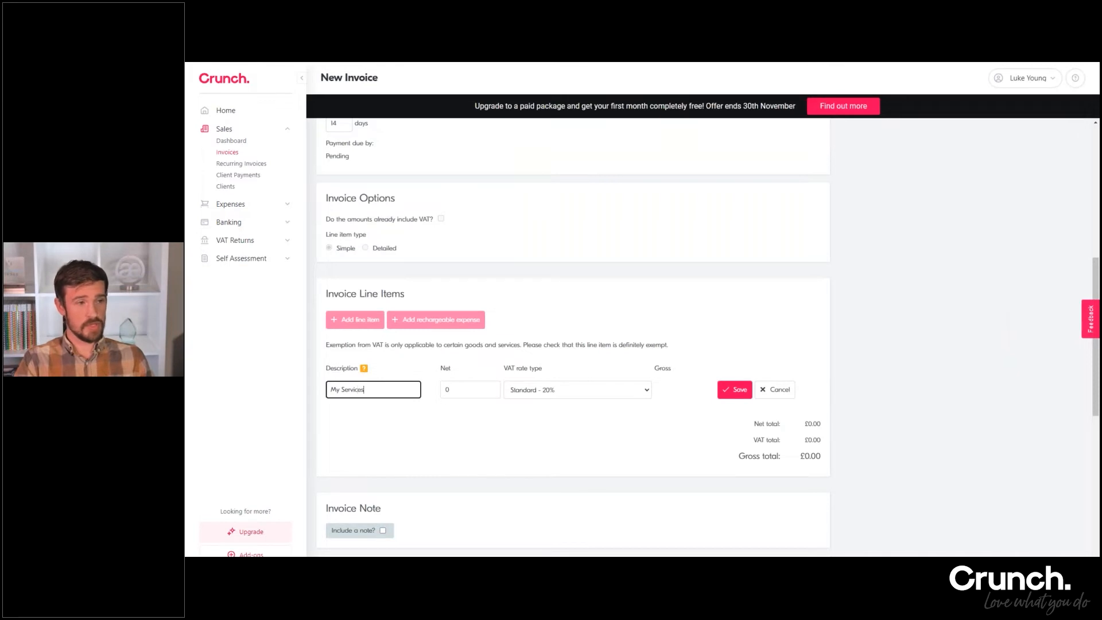
pyautogui.click(445, 390)
pyautogui.write('1000')
pyautogui.click(749, 392)
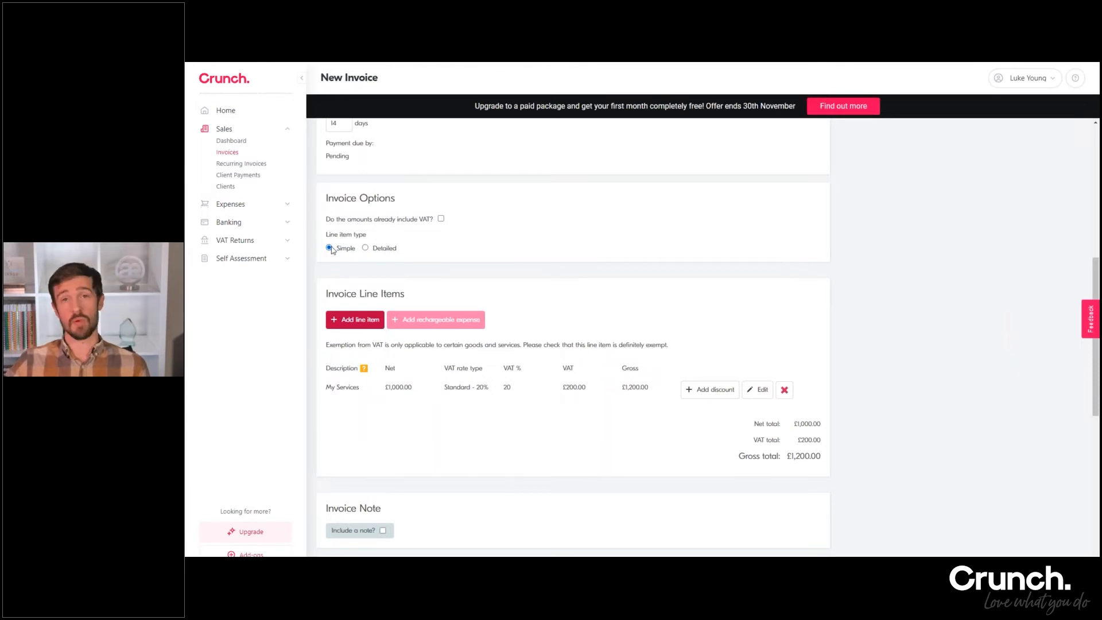
pyautogui.click(784, 390)
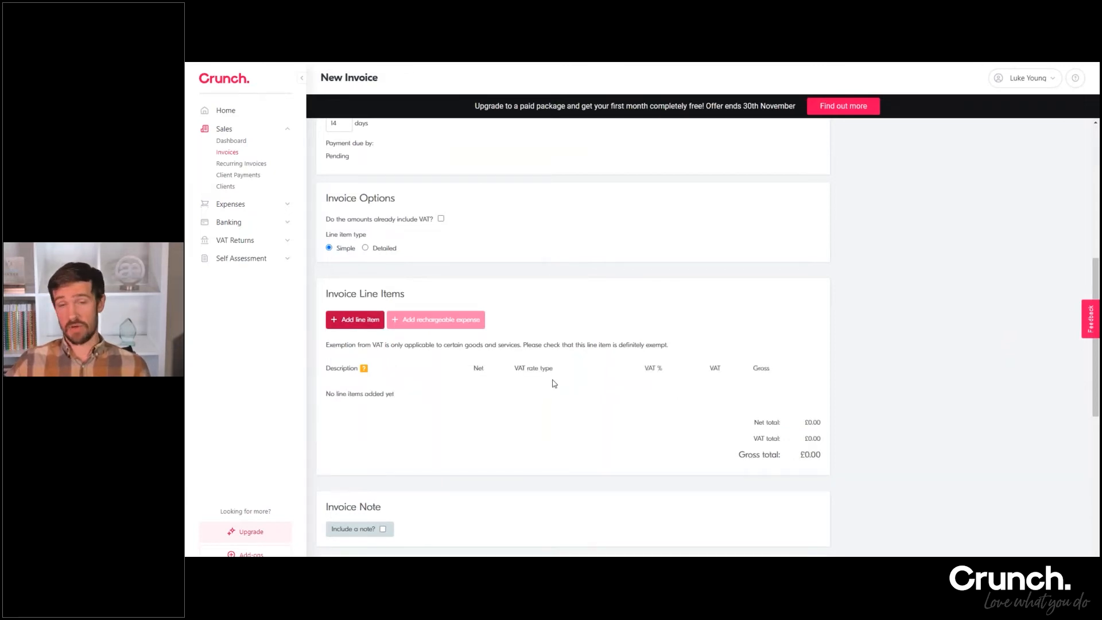
# Switch the line item type to Detailed and save a My Services line with rate 15 and quantity 6
pyautogui.click(366, 249)
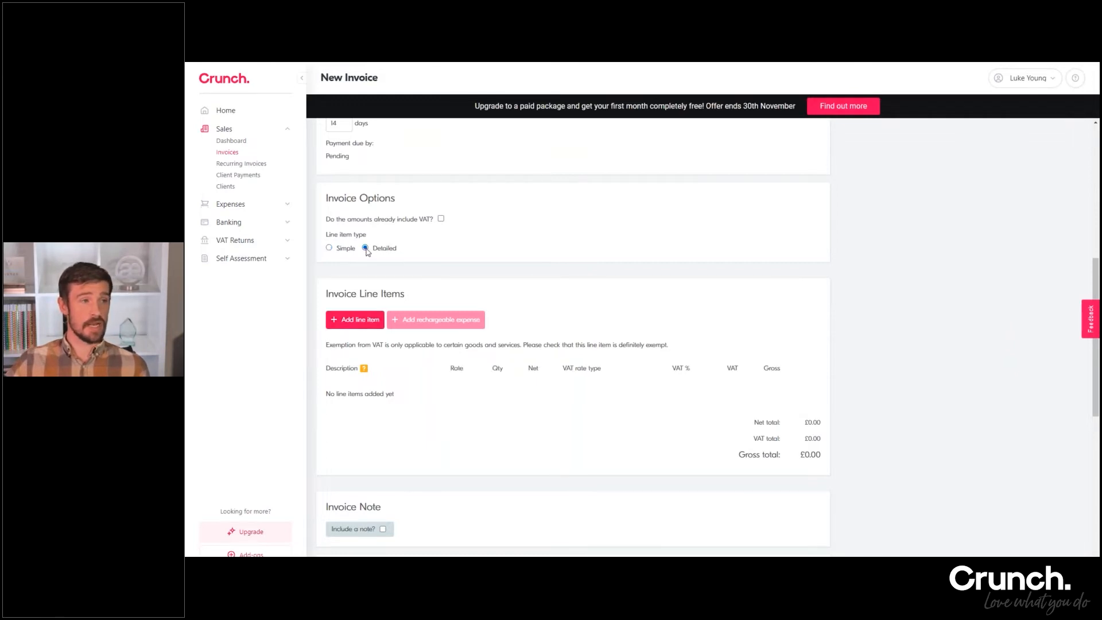
pyautogui.click(363, 322)
pyautogui.write('My Services')
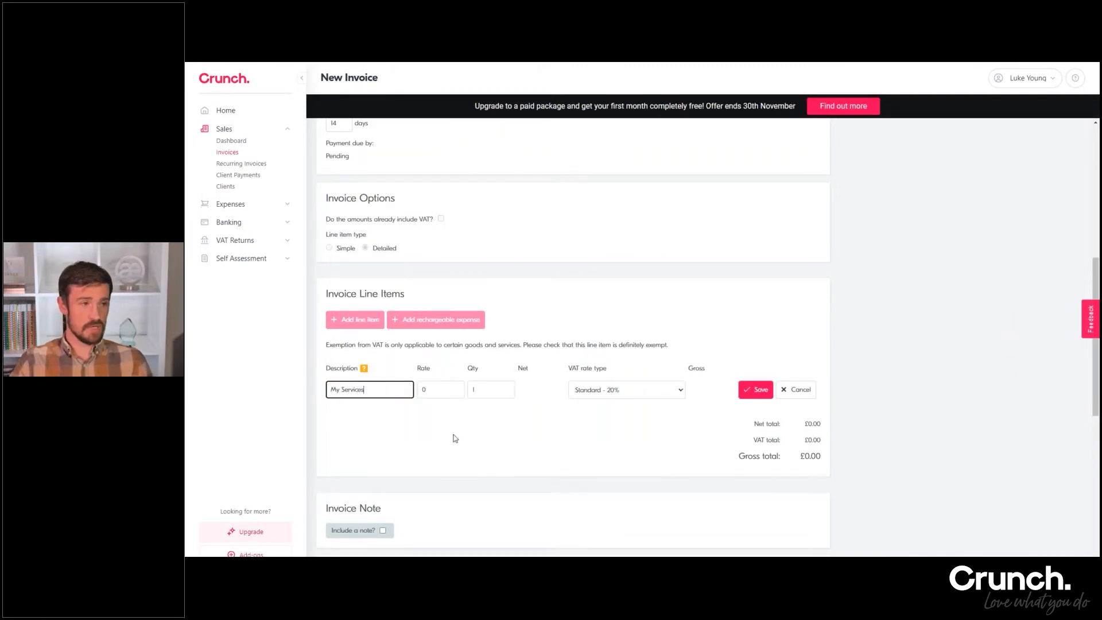
pyautogui.press('Tab')
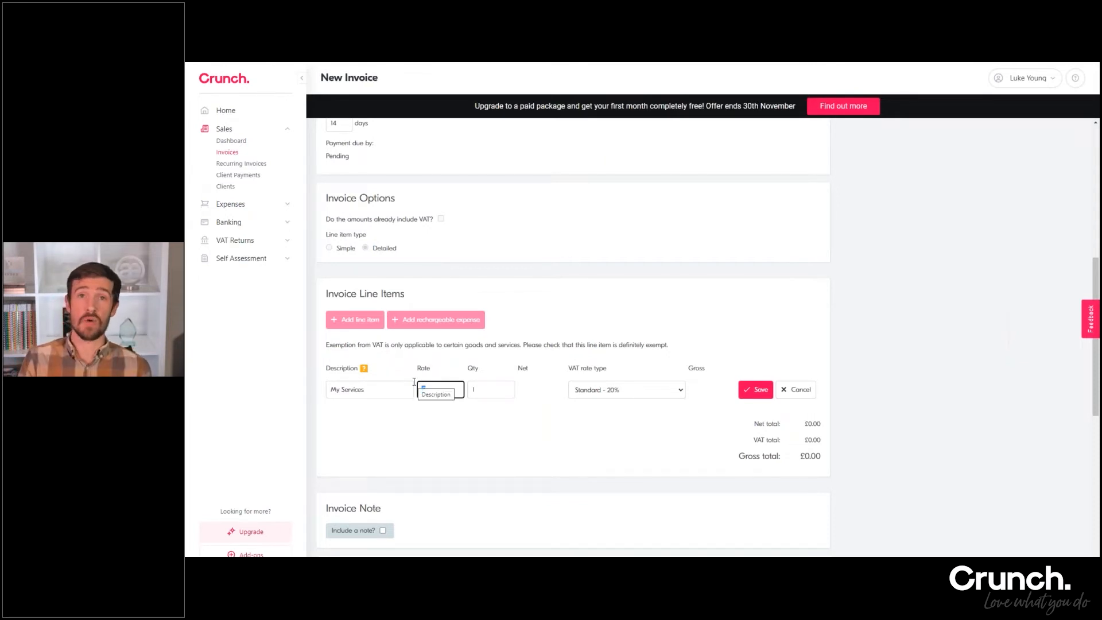
pyautogui.write('15')
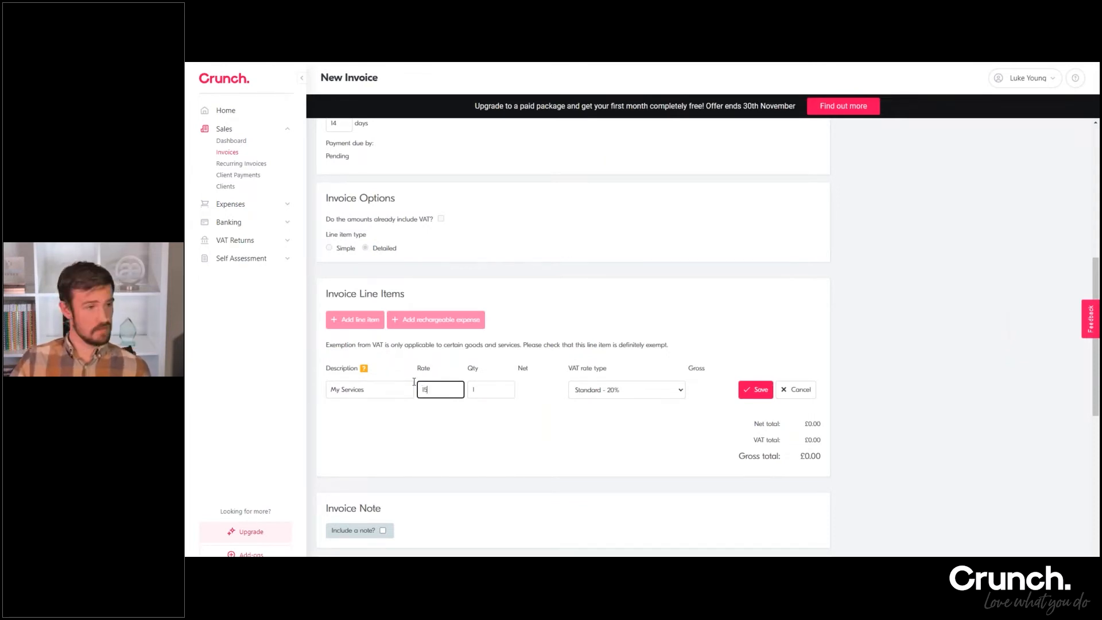
pyautogui.press('Tab')
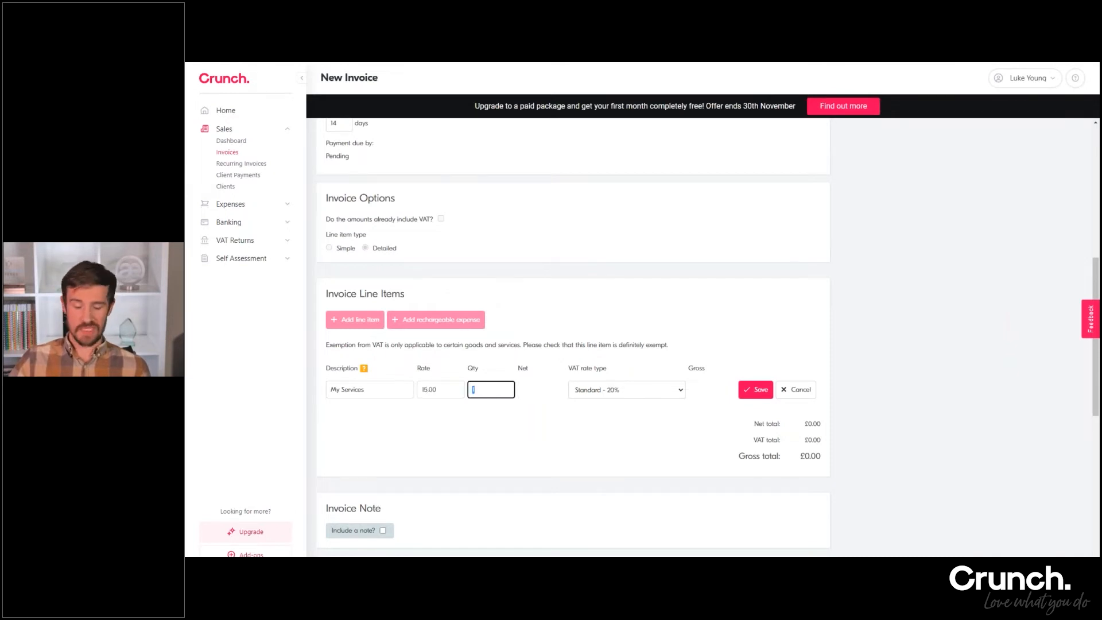
pyautogui.write('6')
pyautogui.click(566, 337)
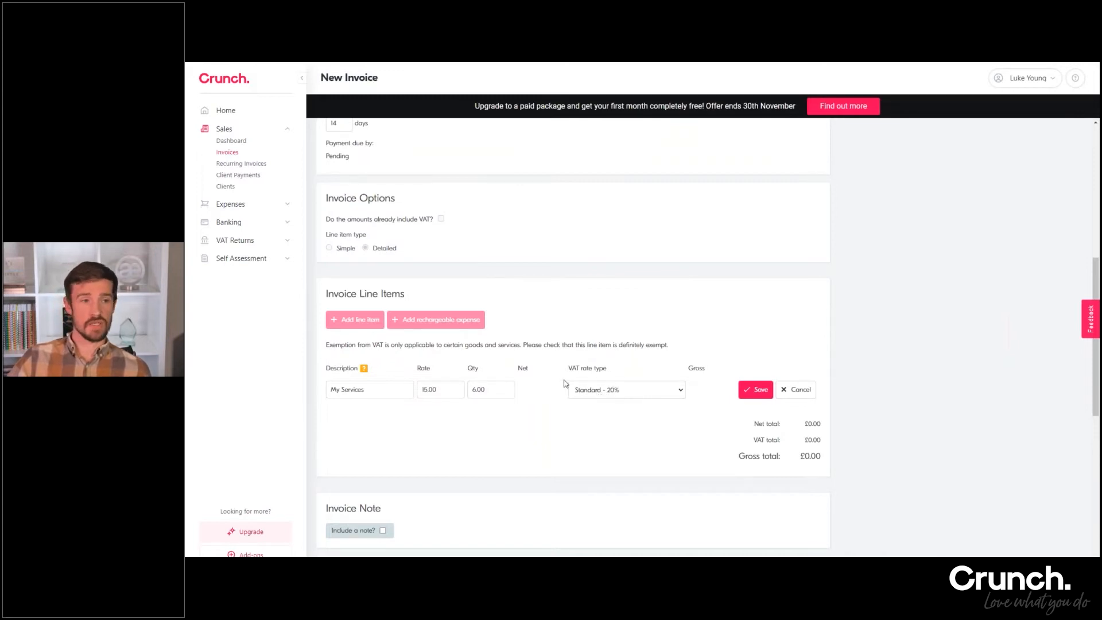
pyautogui.click(753, 391)
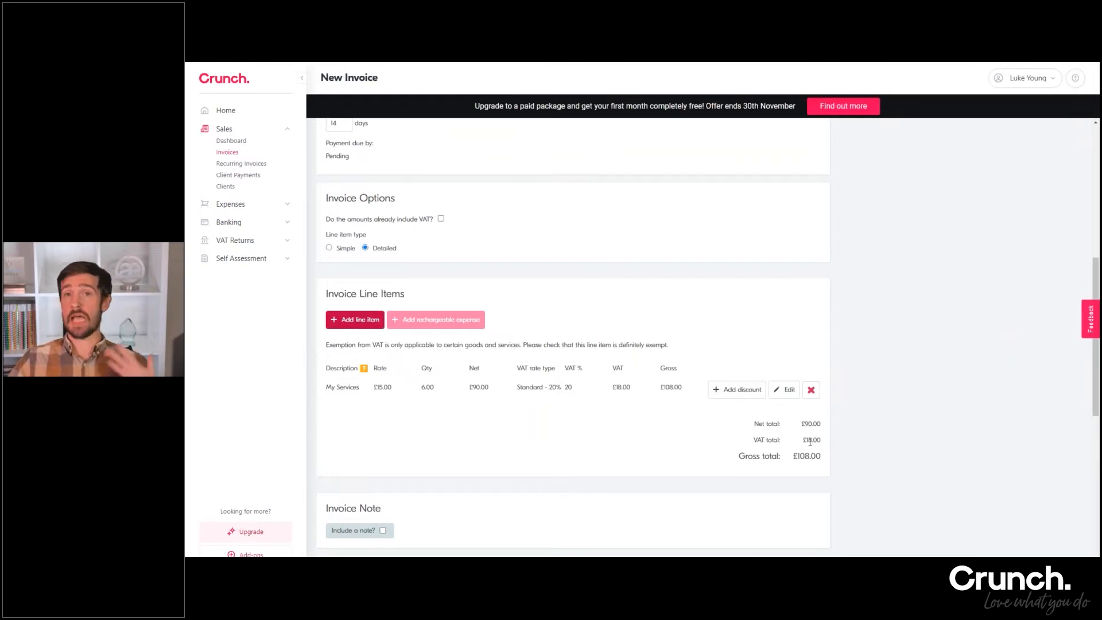
# Review the invoice's note, bank account details and late payment reminder sections, and save the invoice
pyautogui.scroll(-1, 596, 327)
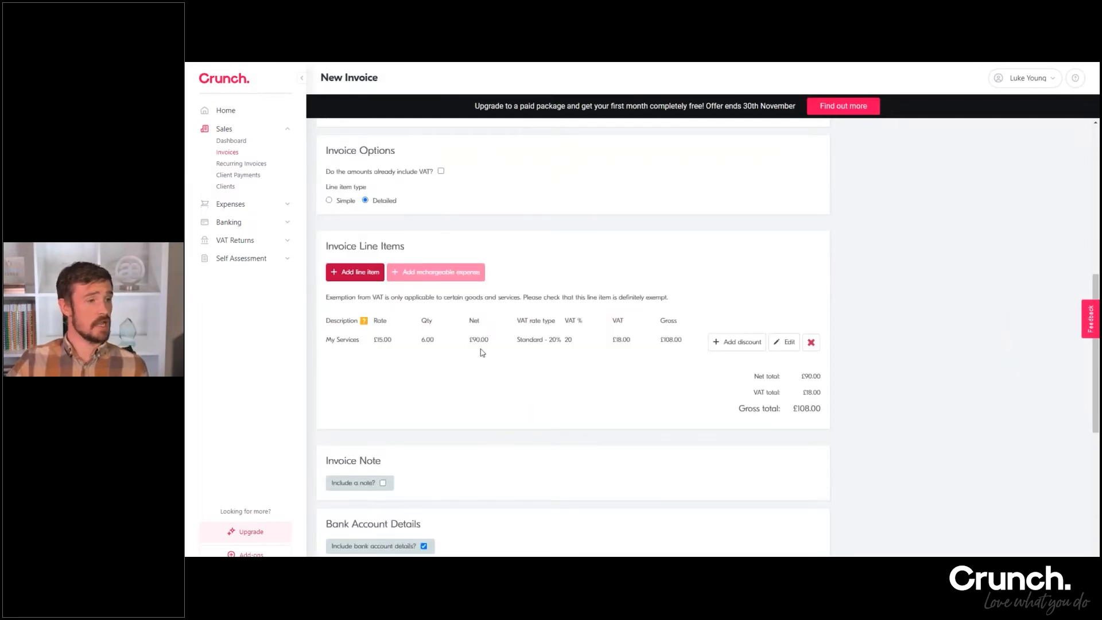
pyautogui.scroll(-2, 549, 355)
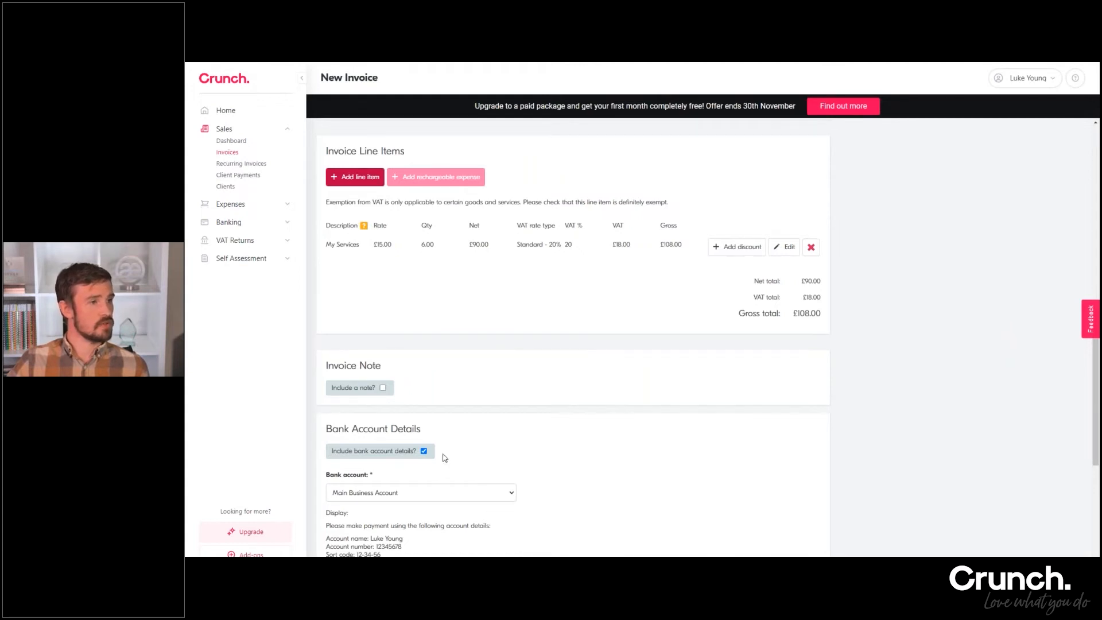
pyautogui.scroll(-2, 445, 456)
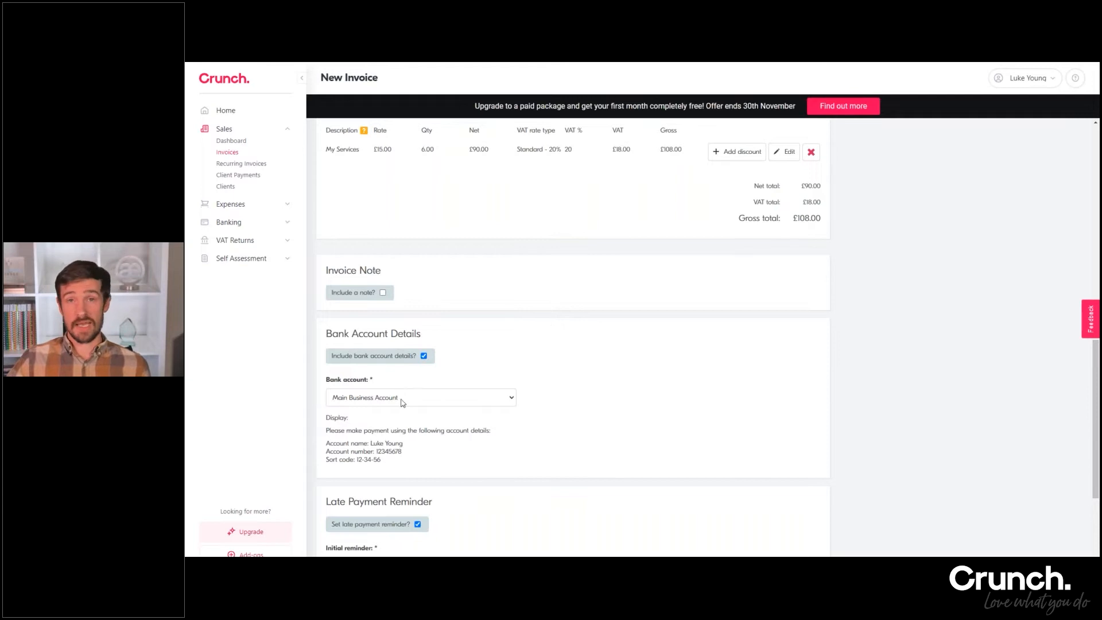
pyautogui.scroll(-4, 347, 395)
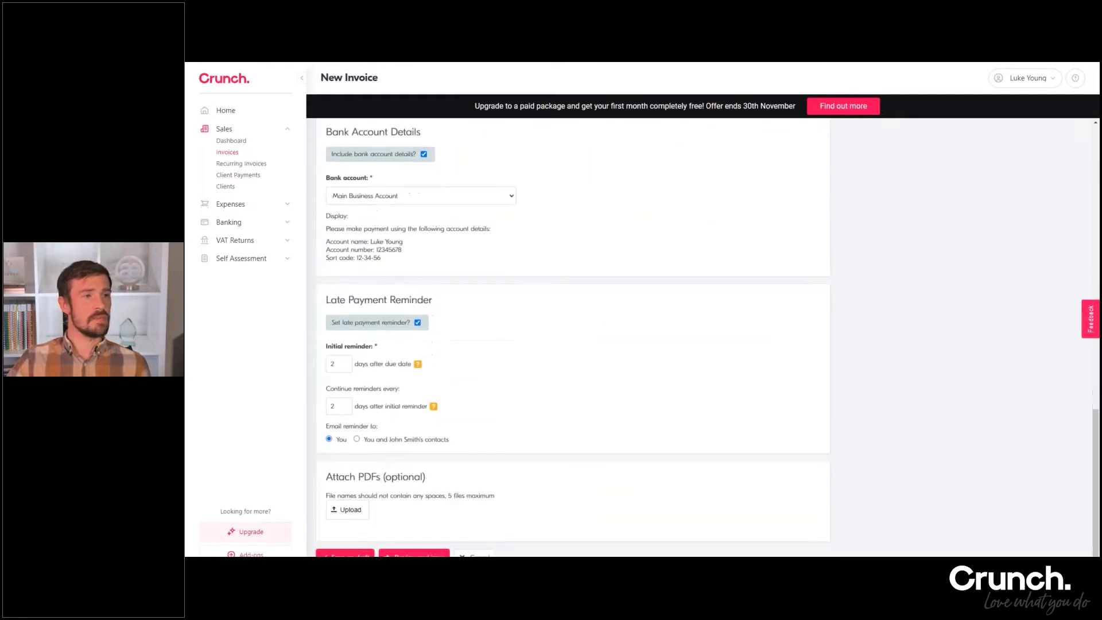
pyautogui.click(351, 552)
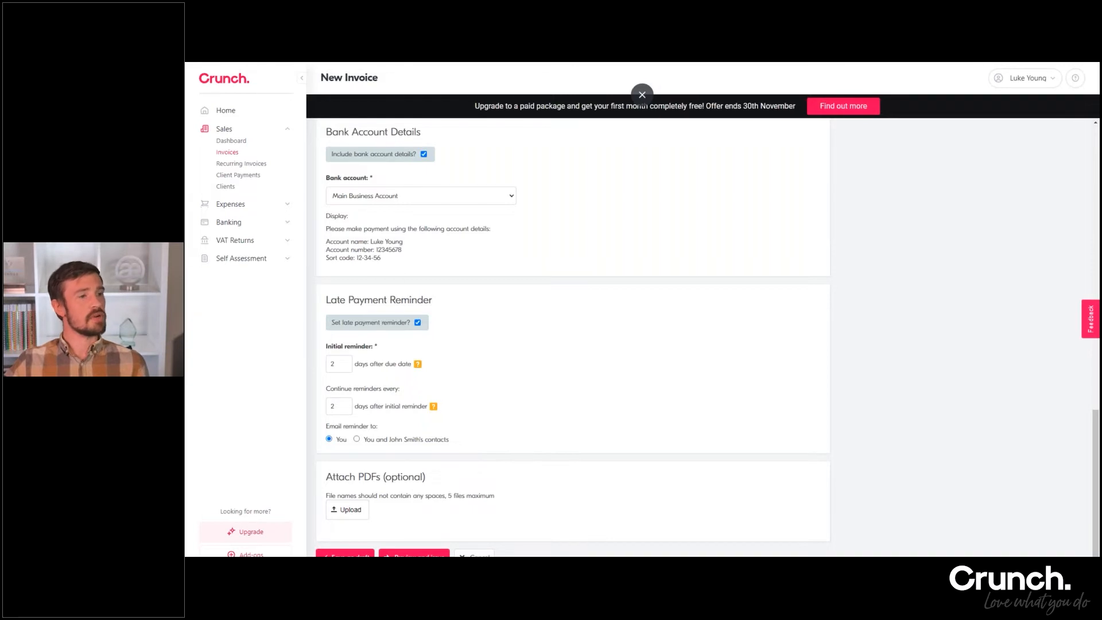
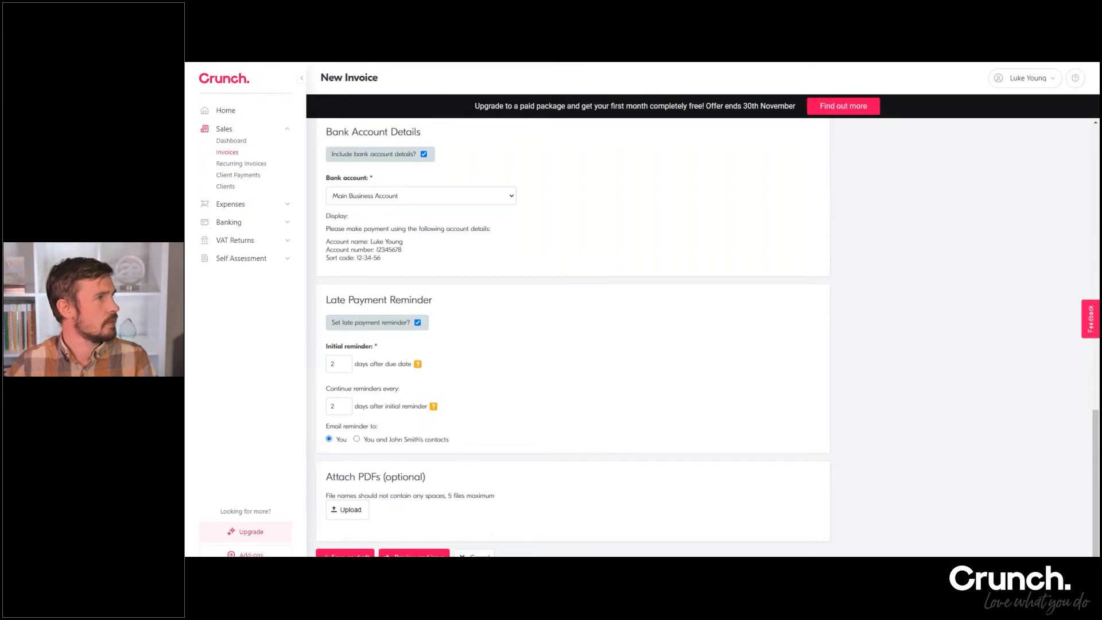
# Delete the My Services line item from the invoice and toggle the line item type to Simple and back to Detailed
pyautogui.scroll(1, 306, 464)
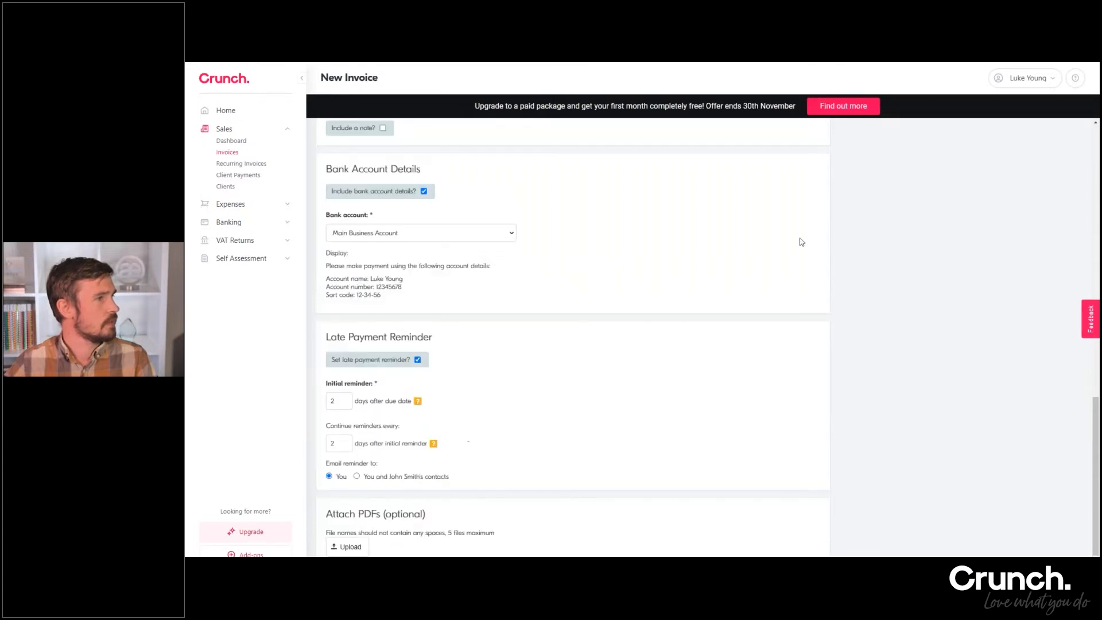
pyautogui.scroll(5, 859, 273)
pyautogui.scroll(-5, 859, 273)
pyautogui.scroll(2, 873, 292)
pyautogui.scroll(5, 886, 314)
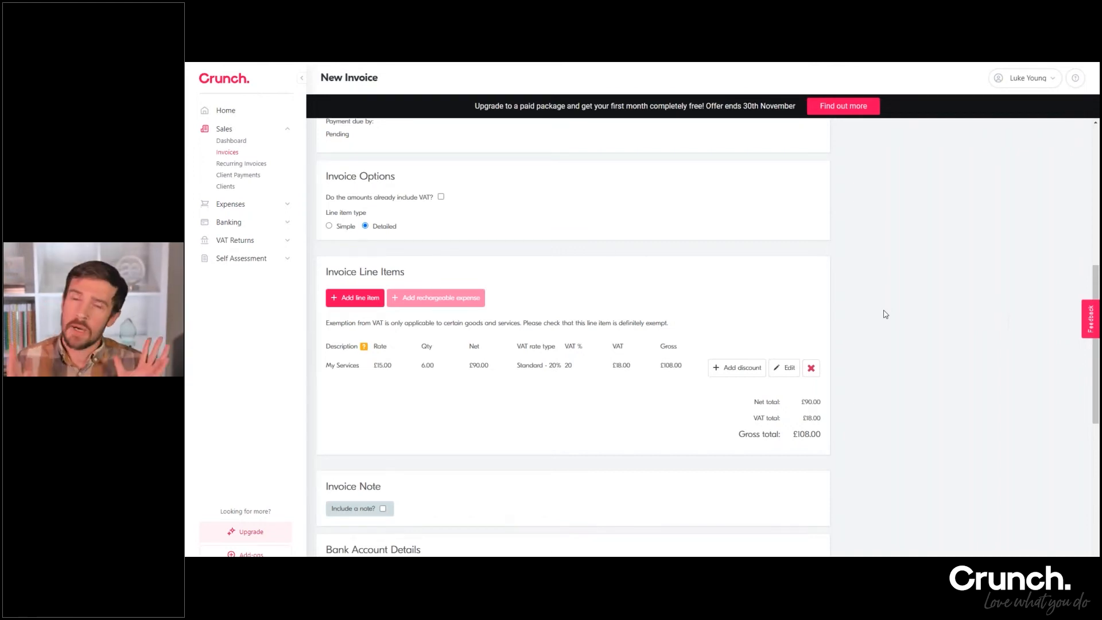
pyautogui.scroll(5, 941, 322)
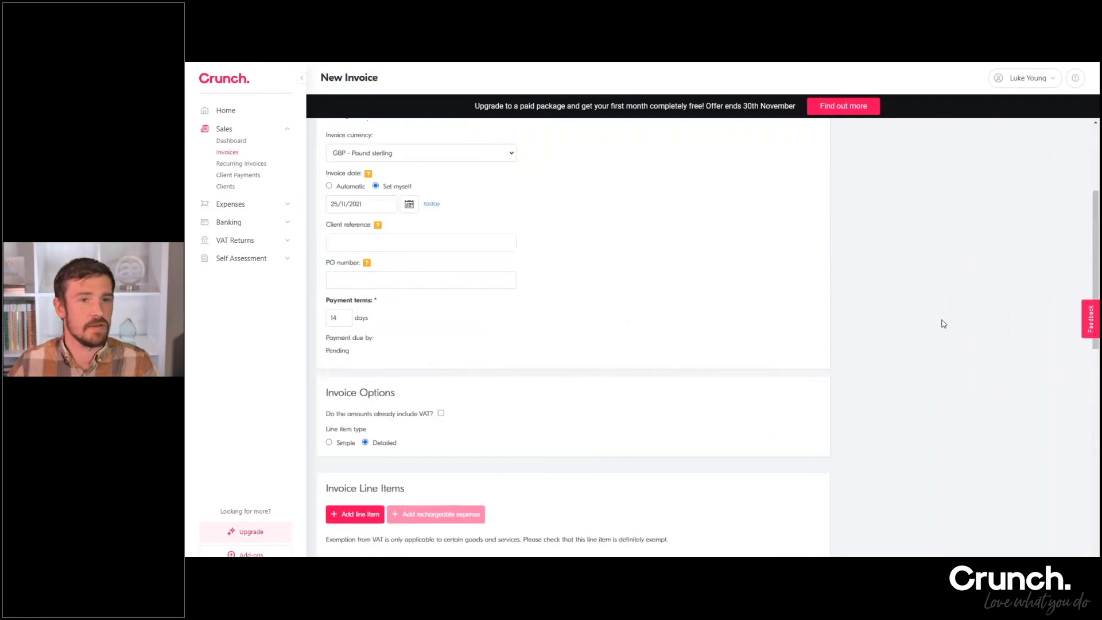
pyautogui.scroll(-5, 943, 324)
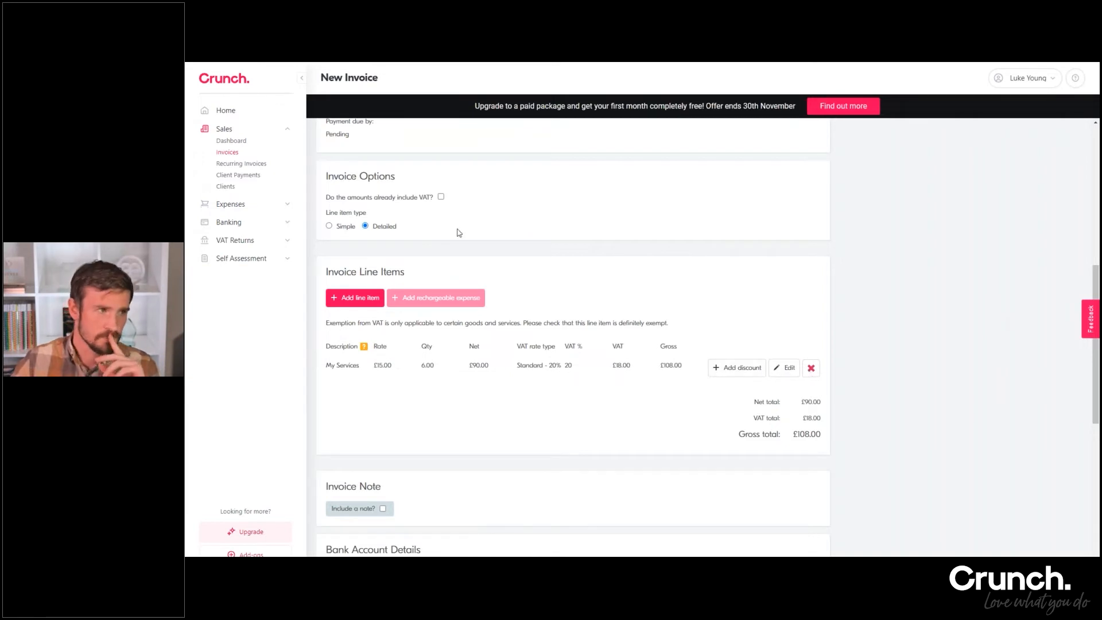
pyautogui.click(811, 368)
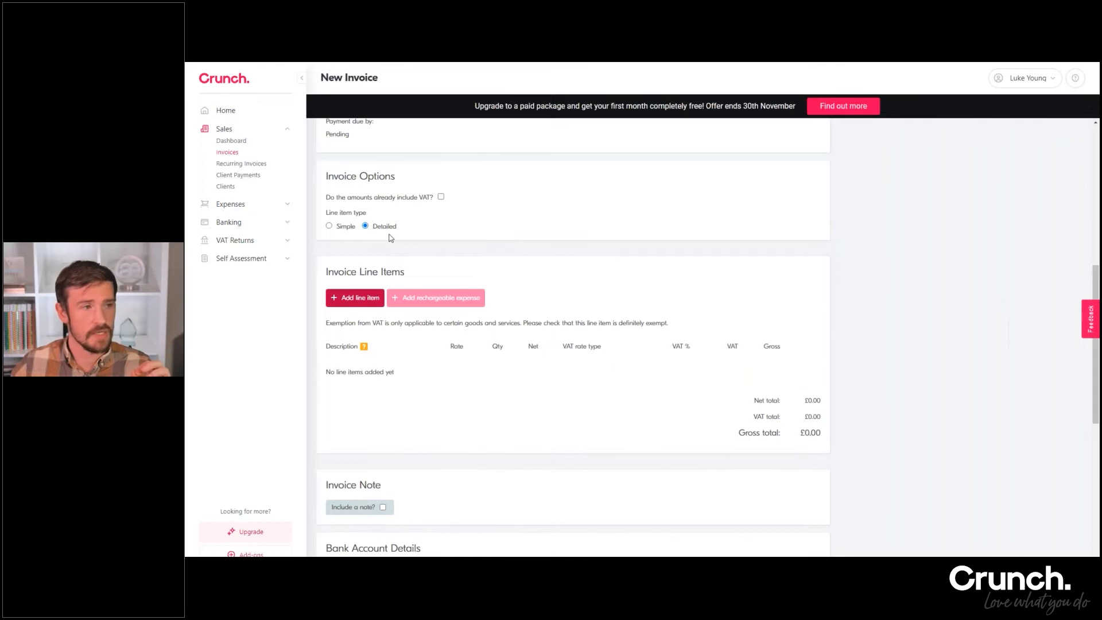
pyautogui.click(330, 227)
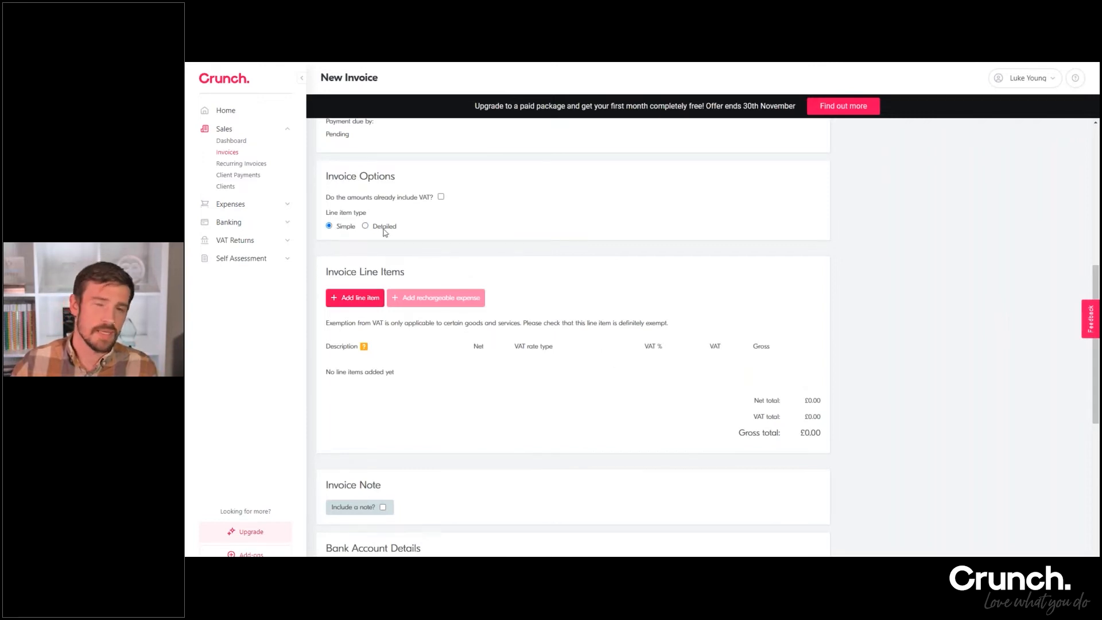
pyautogui.click(383, 228)
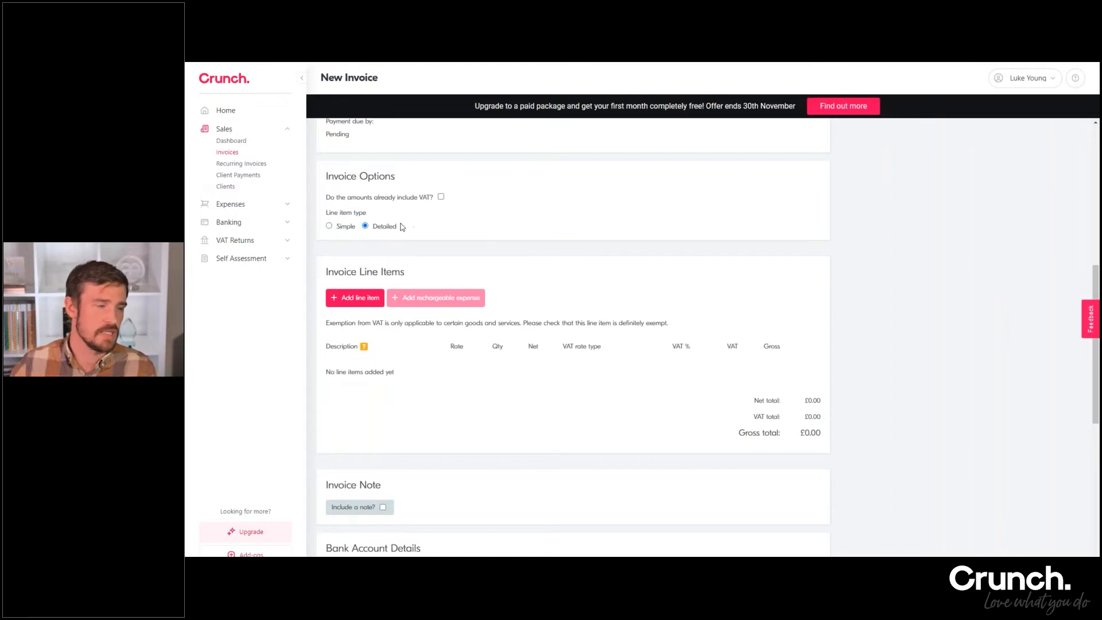
# Mark the amounts as already including VAT and save a My Services line item with rate 15 and quantity 6
pyautogui.scroll(1, 405, 230)
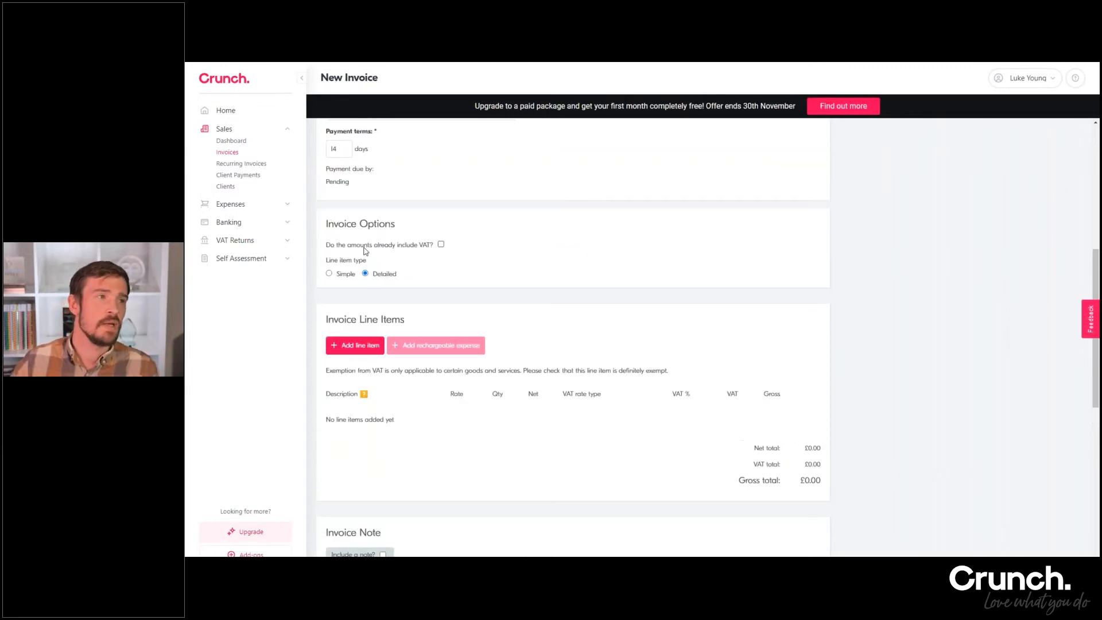
pyautogui.click(441, 245)
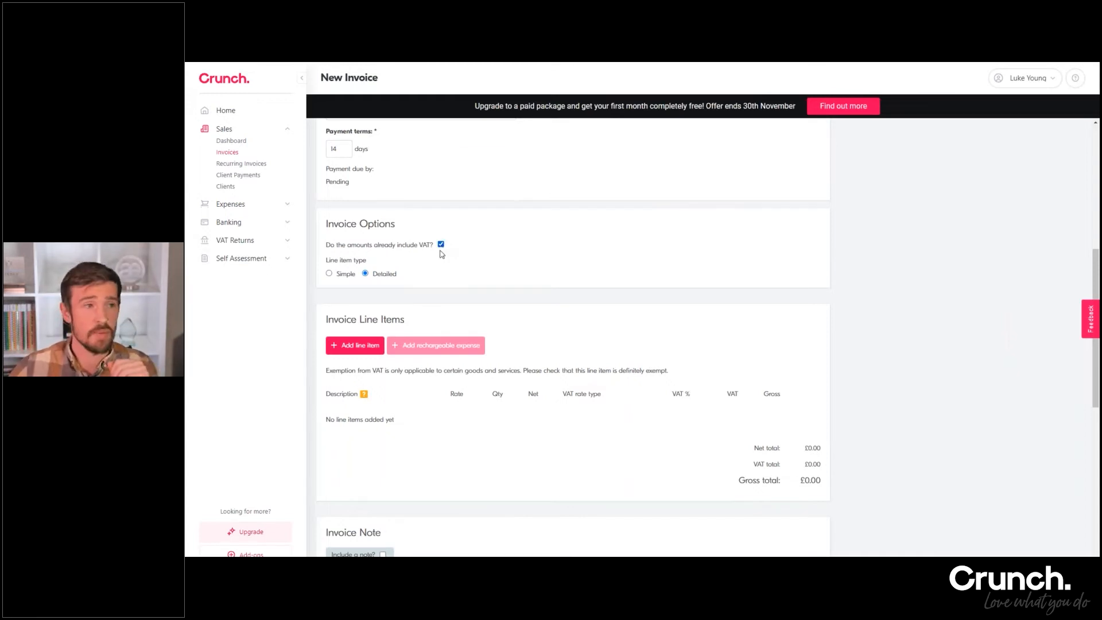
pyautogui.click(345, 345)
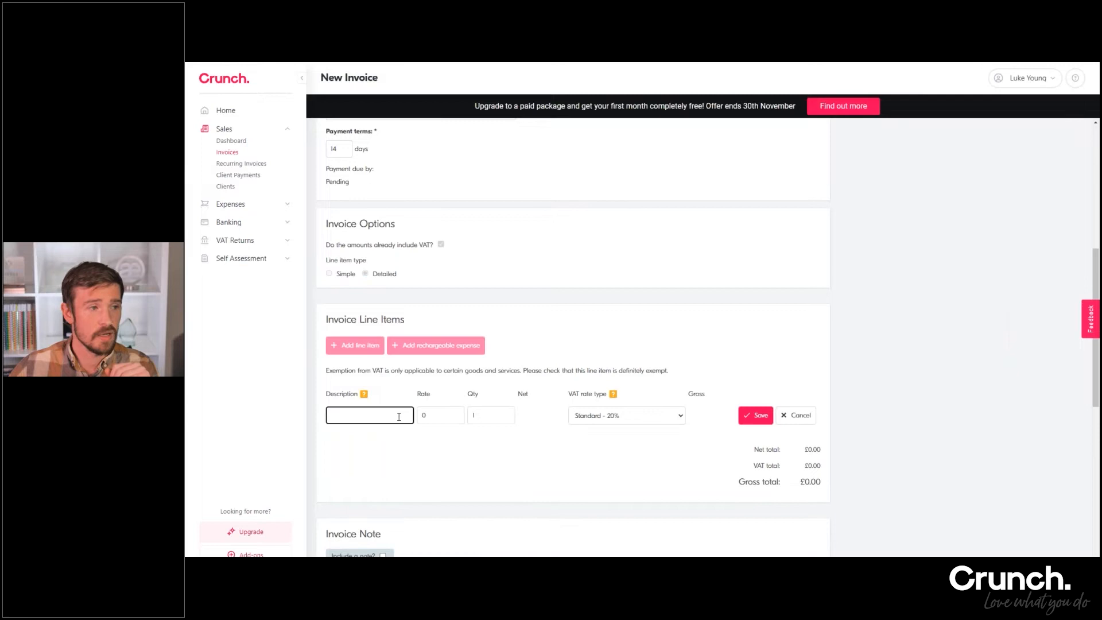
pyautogui.write('My Services')
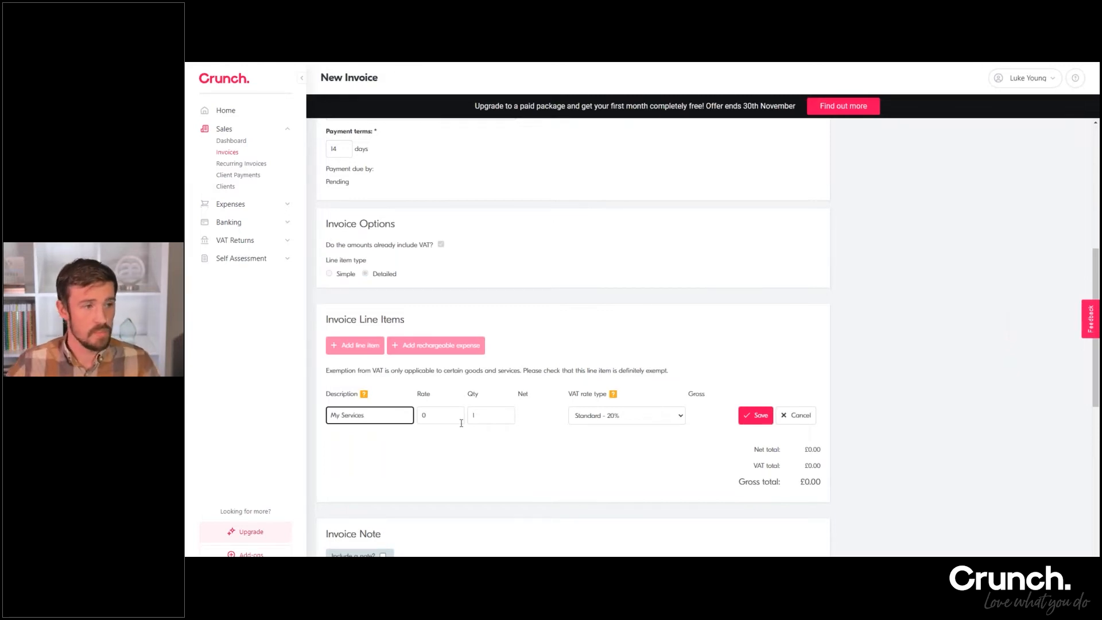
pyautogui.press('Tab')
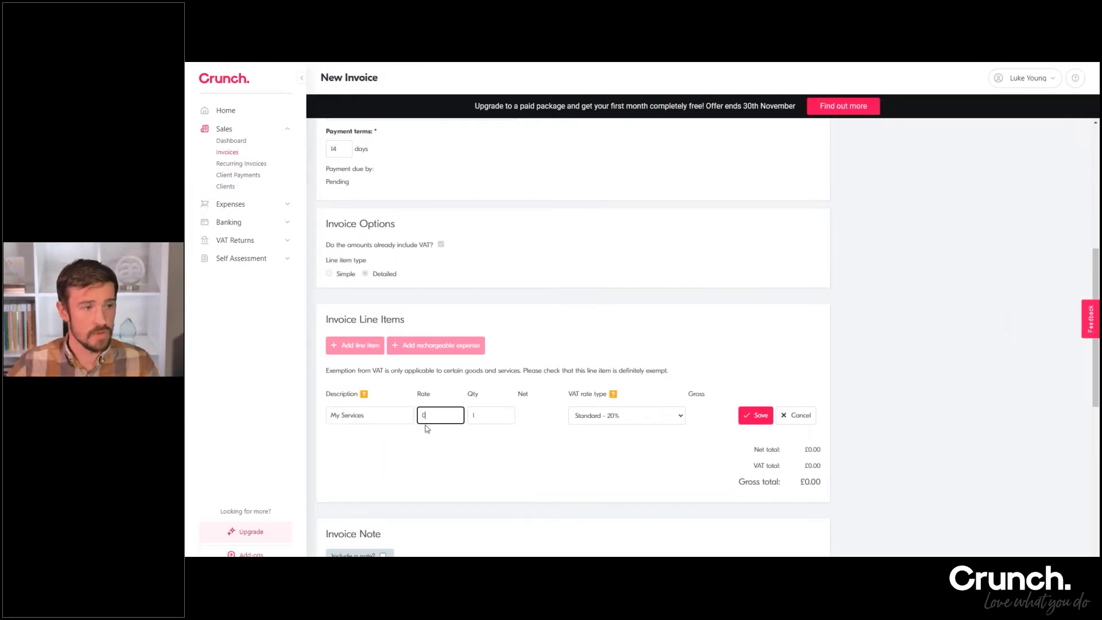
pyautogui.write('15')
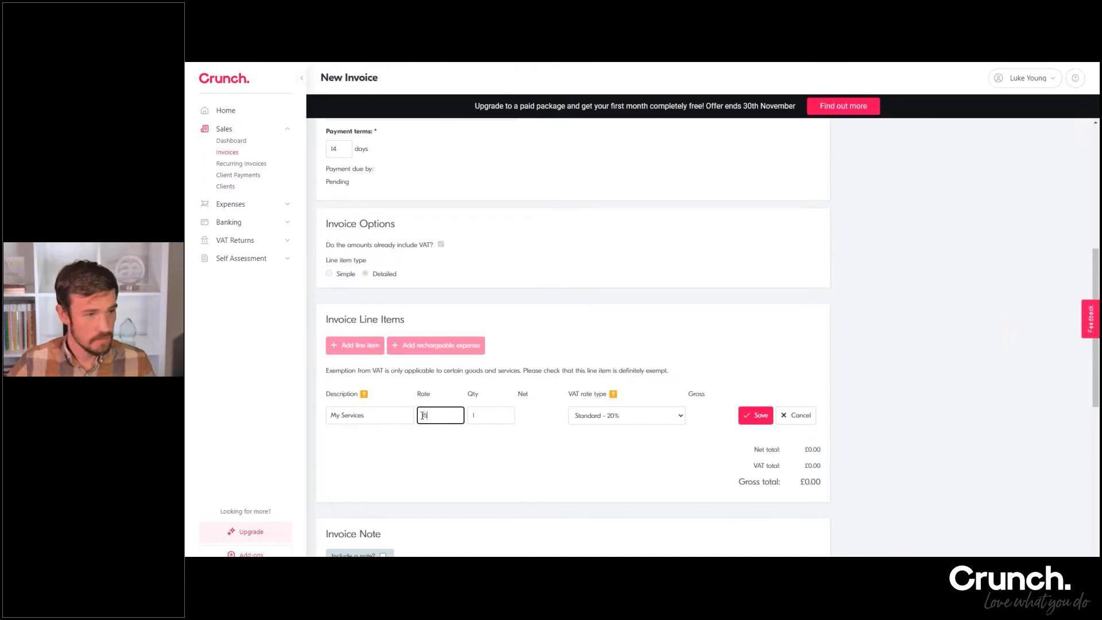
pyautogui.press('Tab')
pyautogui.write('6')
pyautogui.press('Tab')
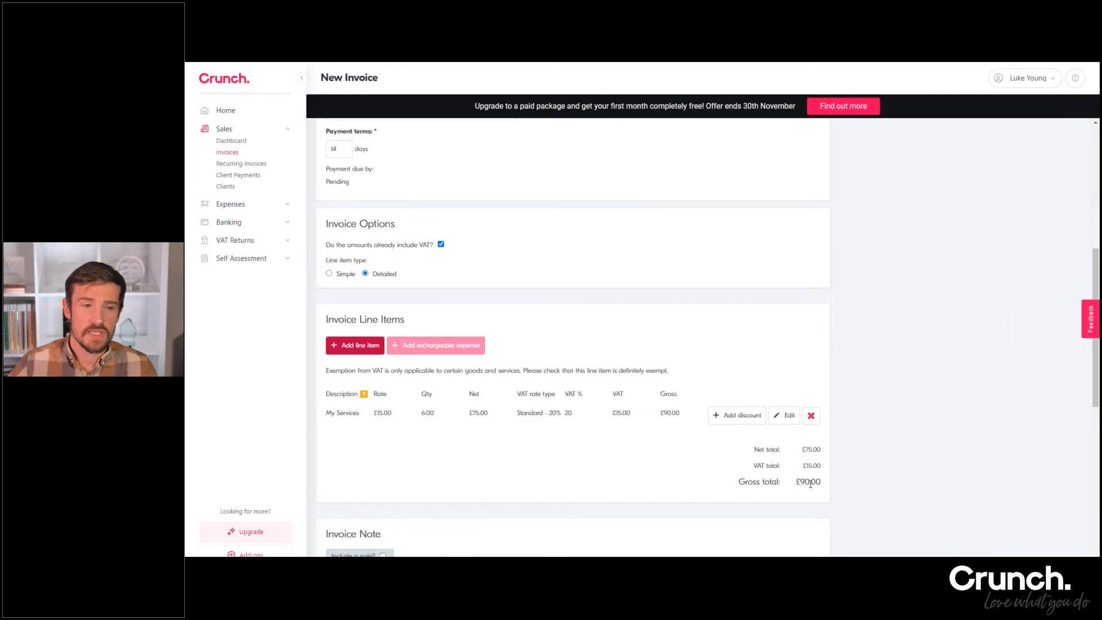
# Check the gross, net and VAT totals, delete the VAT-inclusive My Services line, and turn off the option that amounts already include VAT
pyautogui.moveTo(805, 483); pyautogui.dragTo(821, 483)
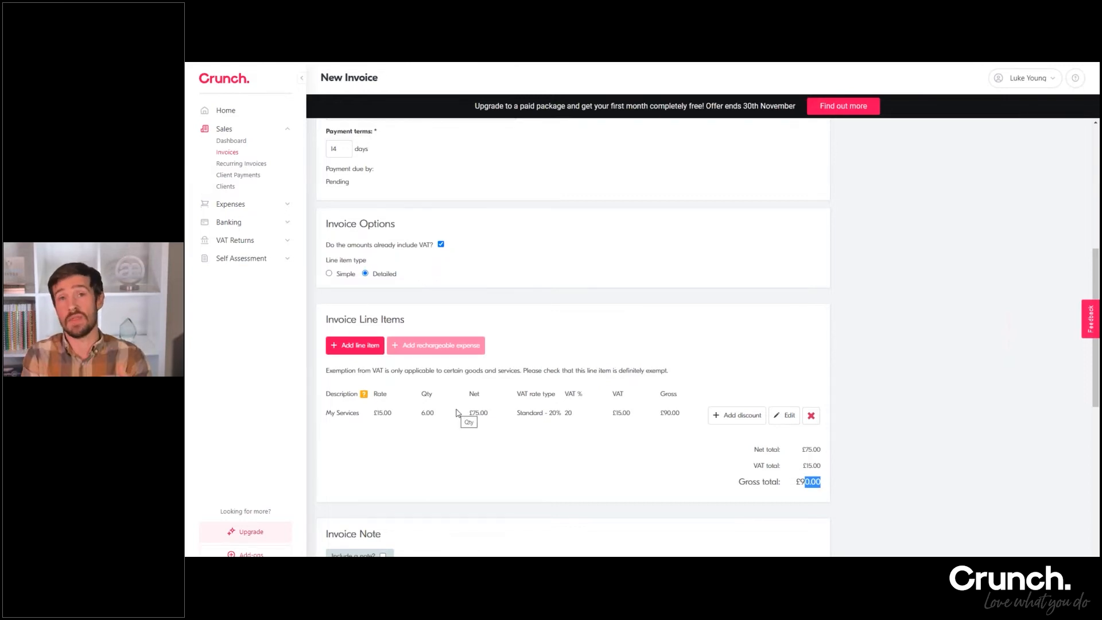
pyautogui.click(814, 481)
pyautogui.moveTo(802, 450); pyautogui.dragTo(815, 453)
pyautogui.click(812, 466)
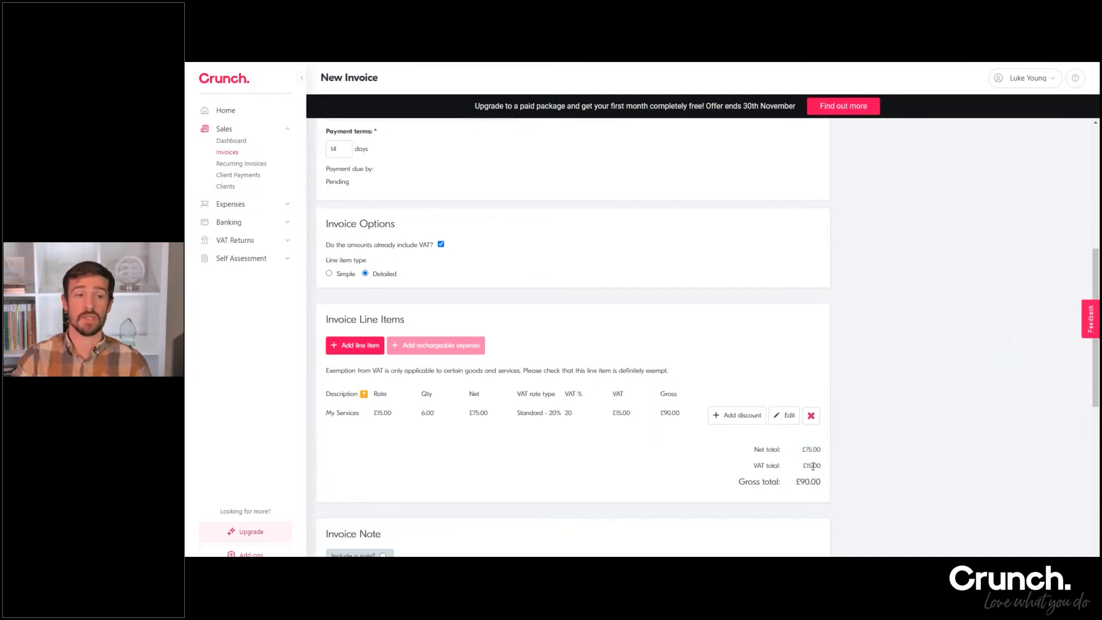
pyautogui.click(812, 416)
pyautogui.click(441, 245)
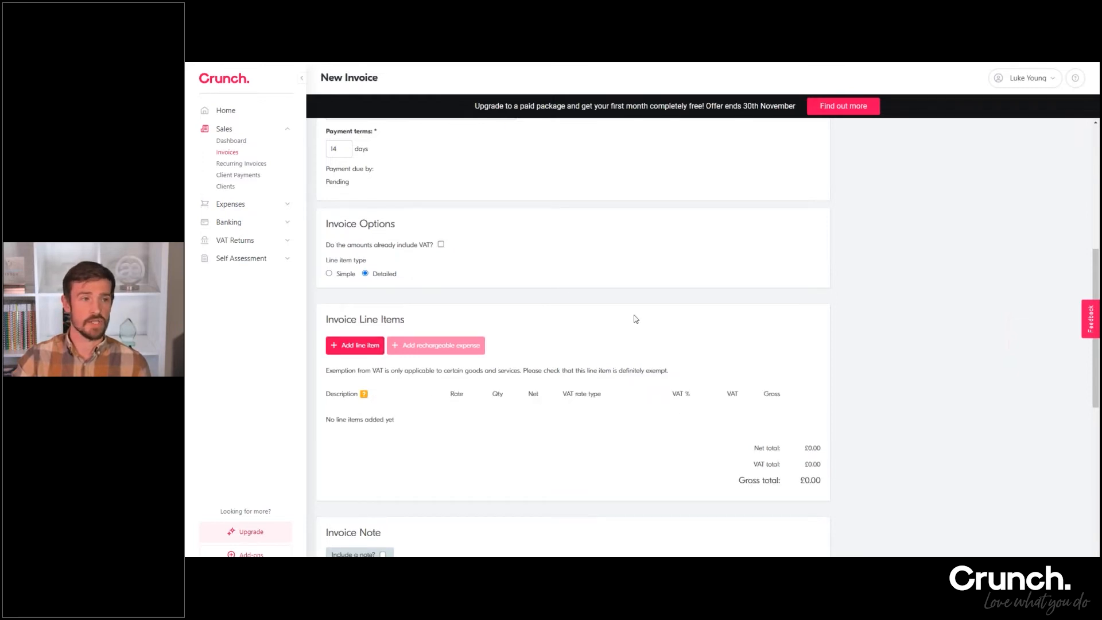
# Add a VAT-exclusive My Services line item with rate 15 and quantity 6, and save it
pyautogui.click(365, 348)
pyautogui.write('My Services')
pyautogui.press('Tab')
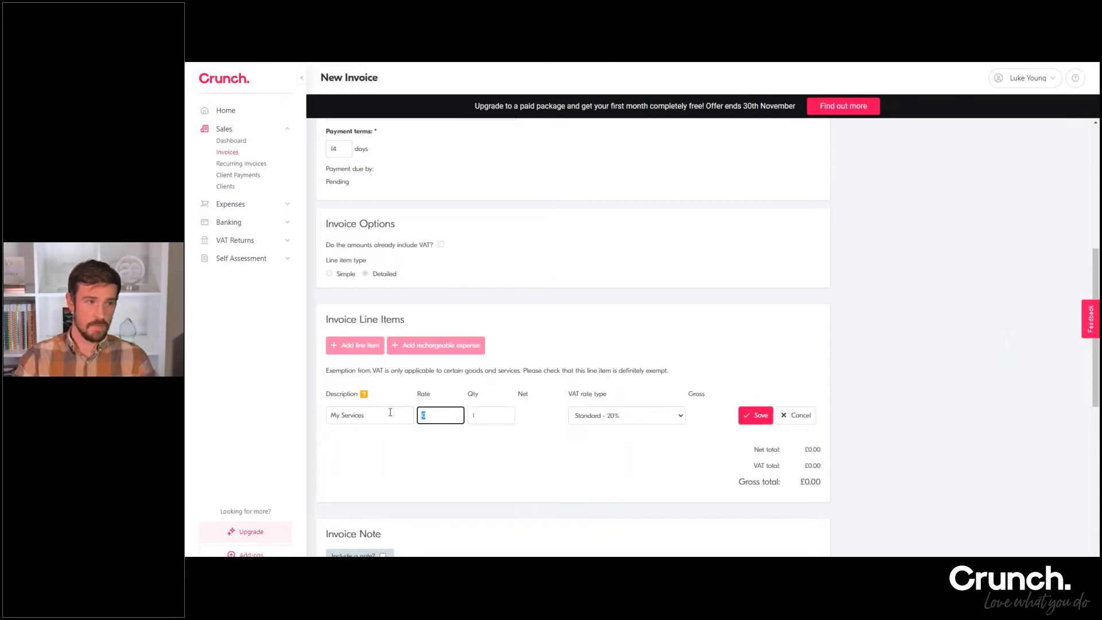
pyautogui.write('15')
pyautogui.press('Tab')
pyautogui.write('6')
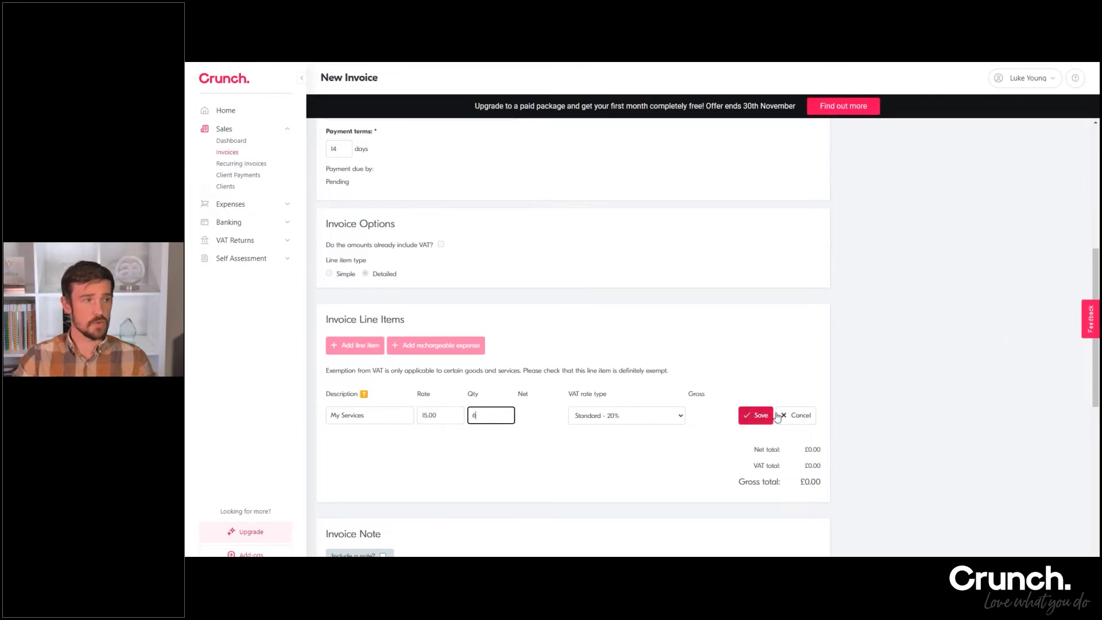
pyautogui.click(756, 415)
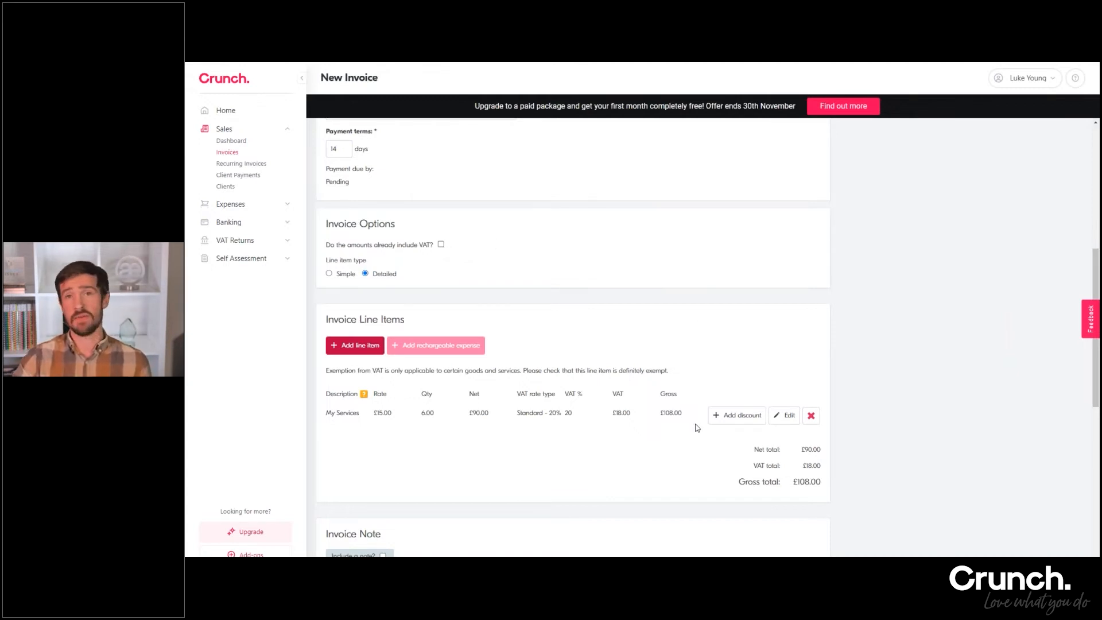
# Add a discount of 10 described as Discount to the My Services line item and save it
pyautogui.scroll(-1, 695, 428)
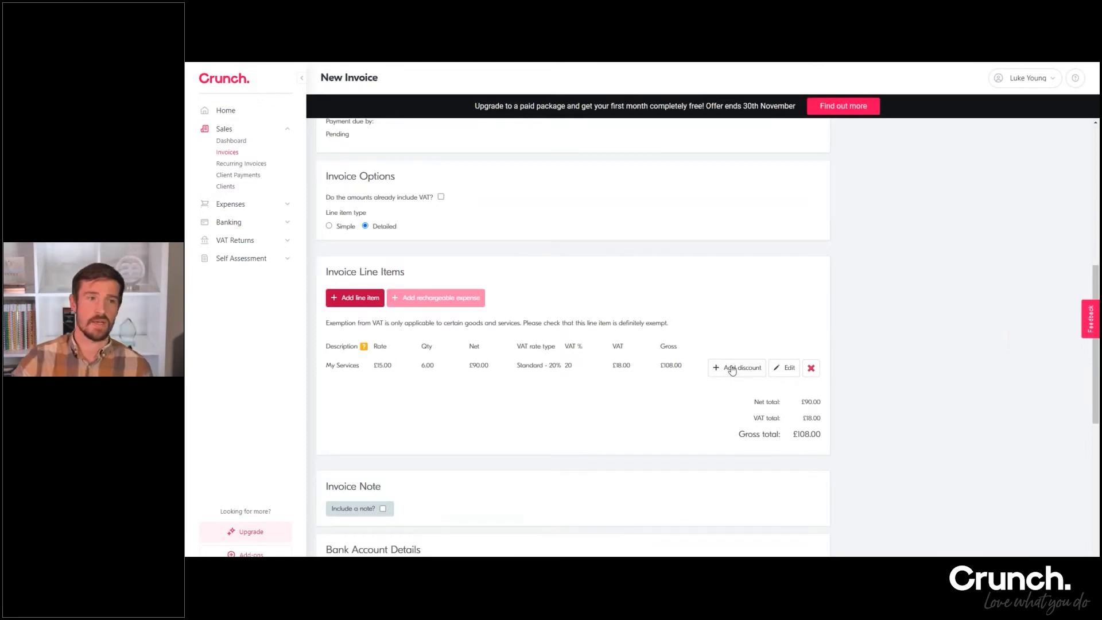
pyautogui.click(732, 368)
pyautogui.click(407, 390)
pyautogui.write('Discount')
pyautogui.press('Tab')
pyautogui.write('10')
pyautogui.click(738, 394)
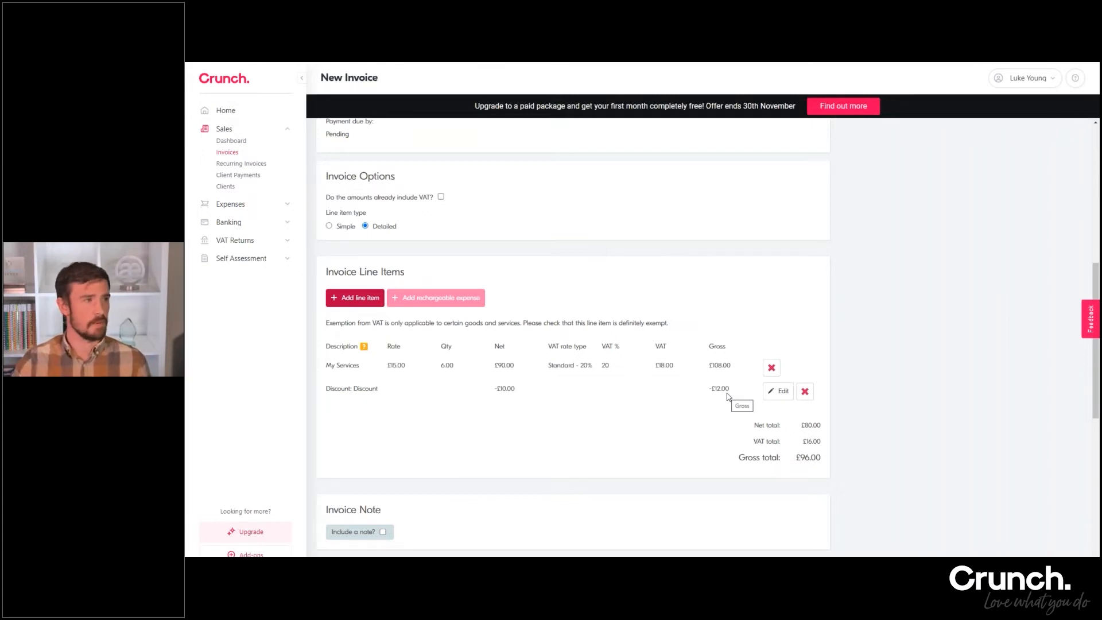
# Open the discount line for editing, cancel the edit, and delete the discount
pyautogui.click(775, 397)
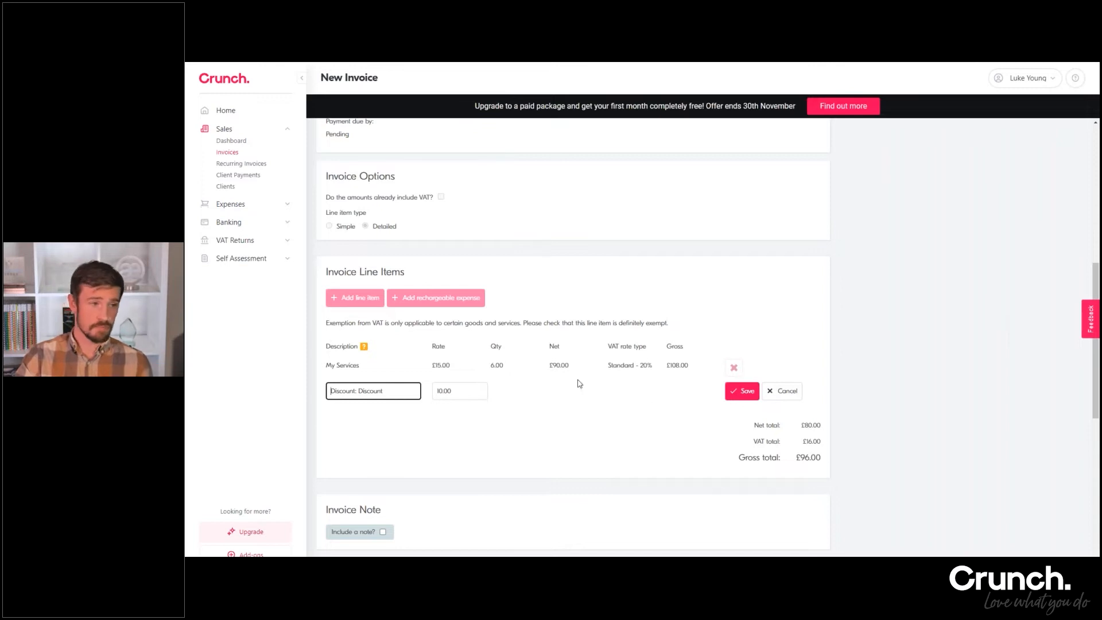
pyautogui.click(774, 391)
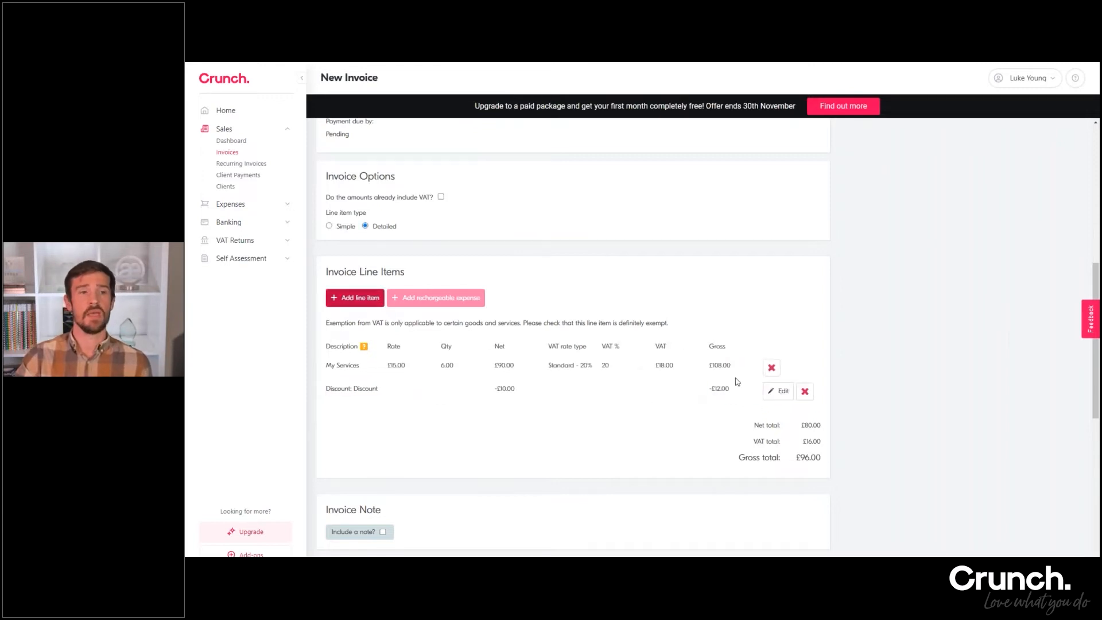
pyautogui.click(806, 394)
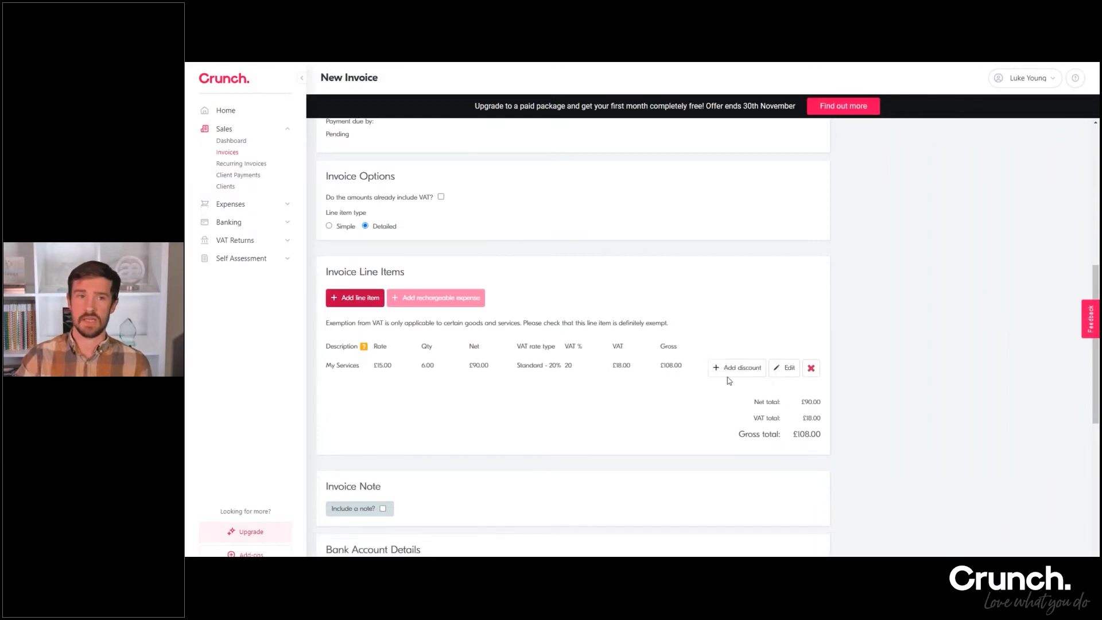
# Review the remaining sections of the invoice form and save the invoice as a draft
pyautogui.scroll(-2, 502, 330)
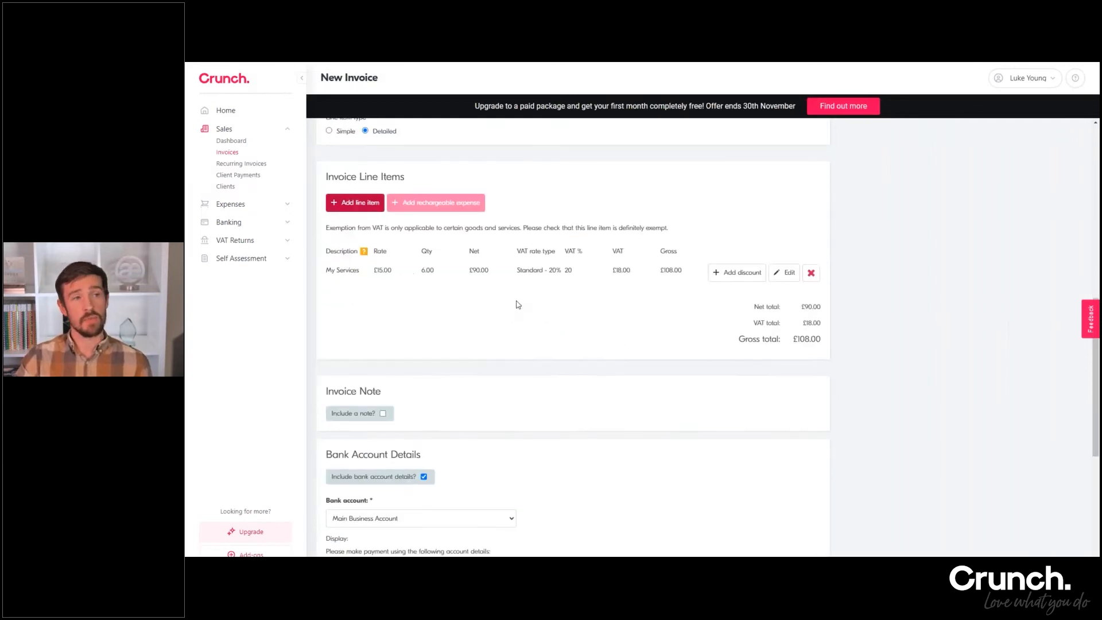
pyautogui.scroll(-5, 445, 276)
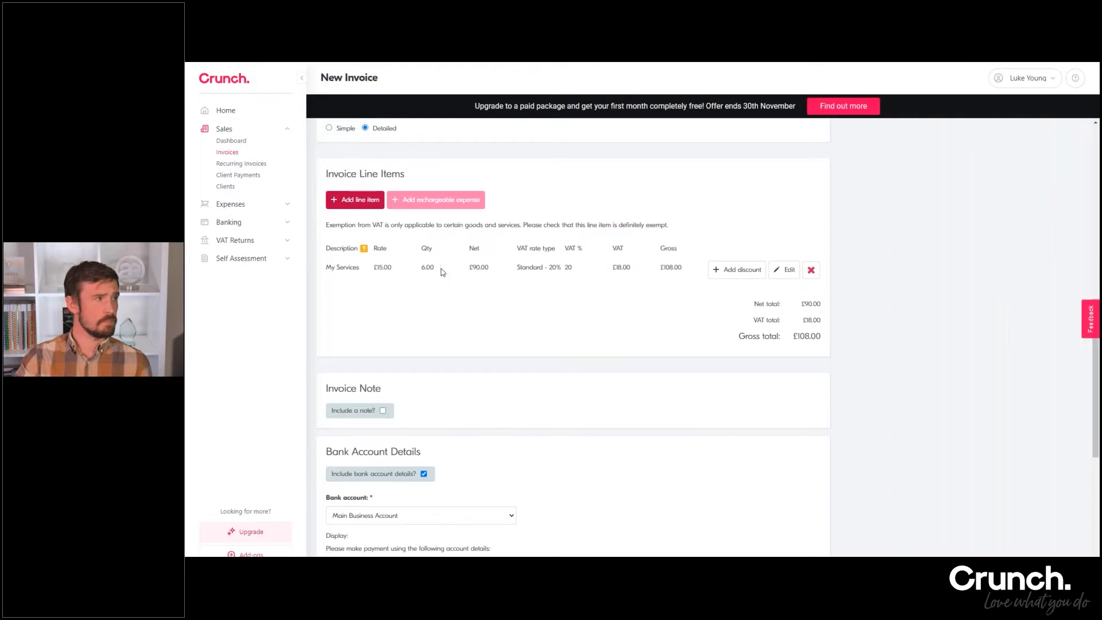
pyautogui.scroll(-1, 573, 334)
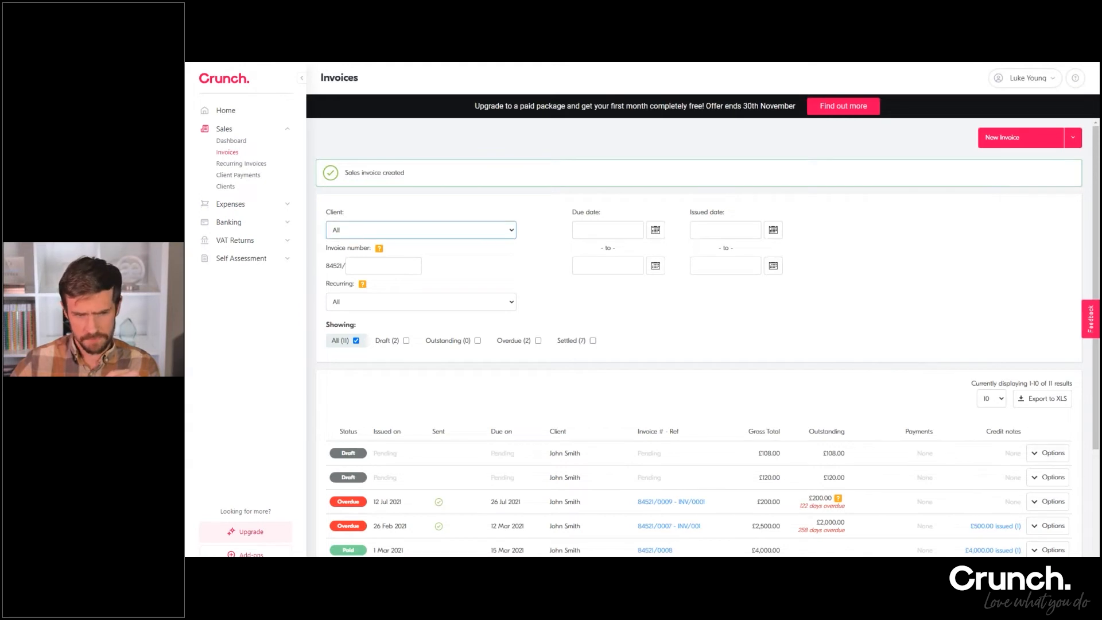
# Create a document of type Quote from the £108.00 draft invoice and download it as a PDF
pyautogui.click(1048, 453)
pyautogui.scroll(-2, 1033, 453)
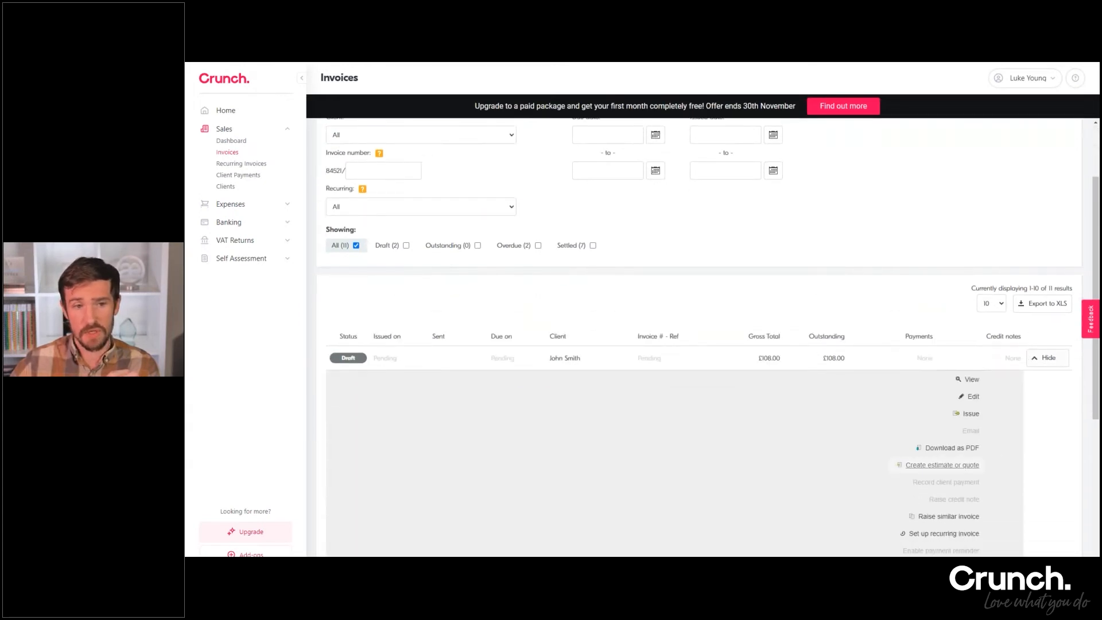
pyautogui.click(966, 470)
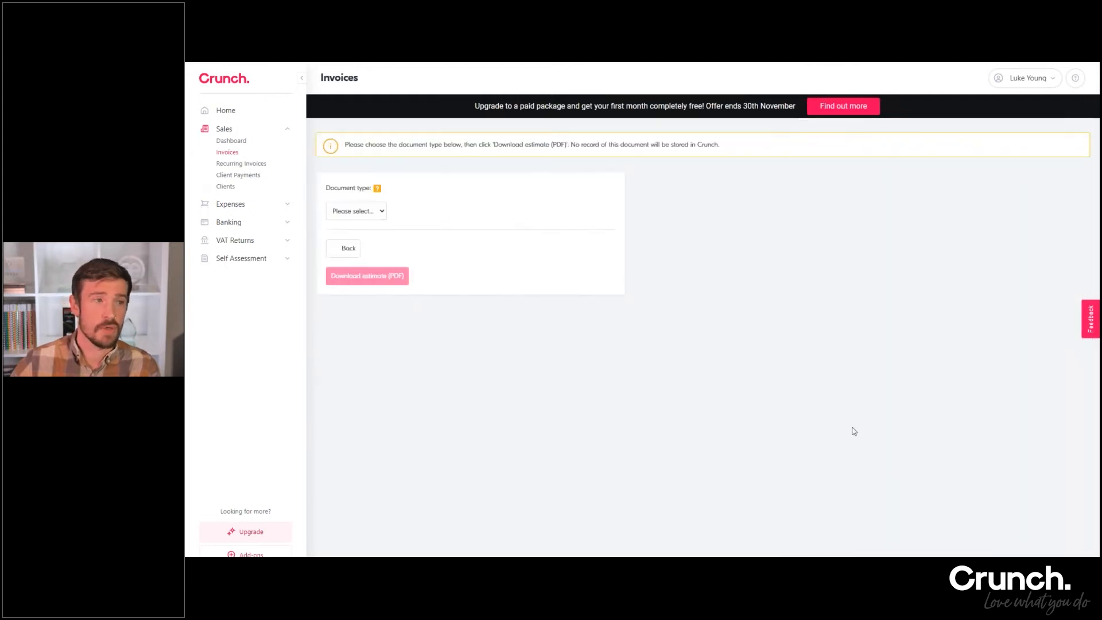
pyautogui.click(367, 212)
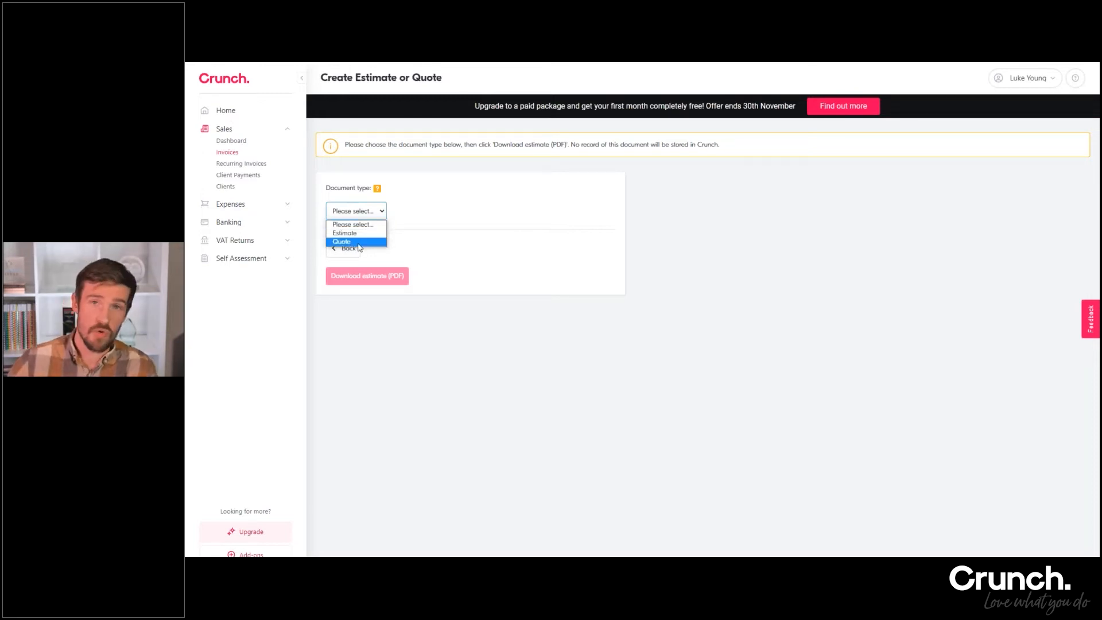
pyautogui.click(361, 243)
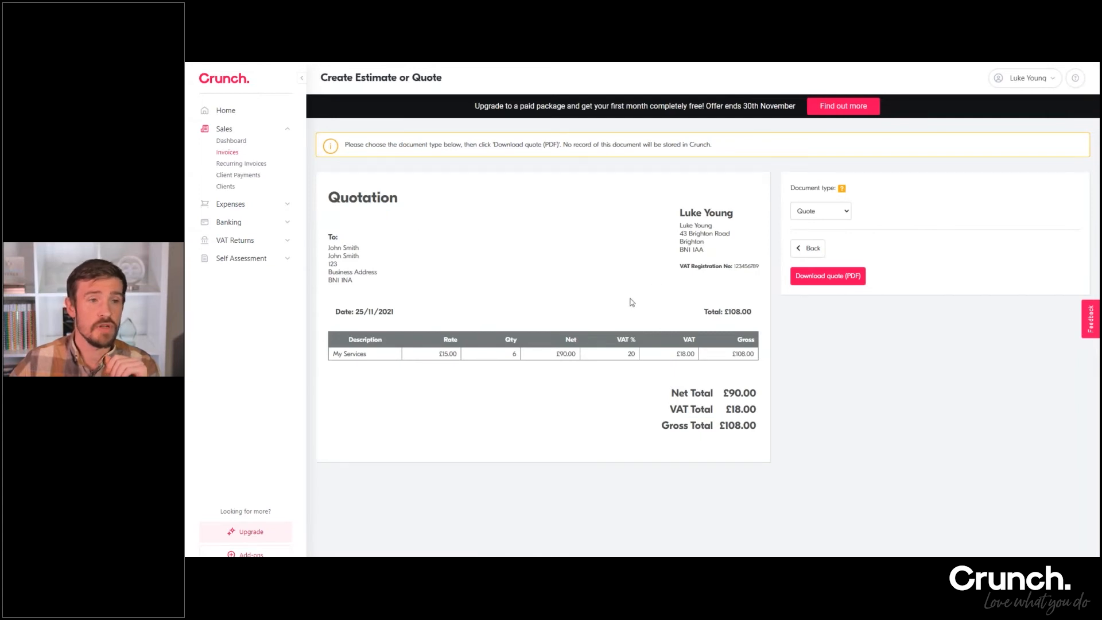
pyautogui.click(839, 285)
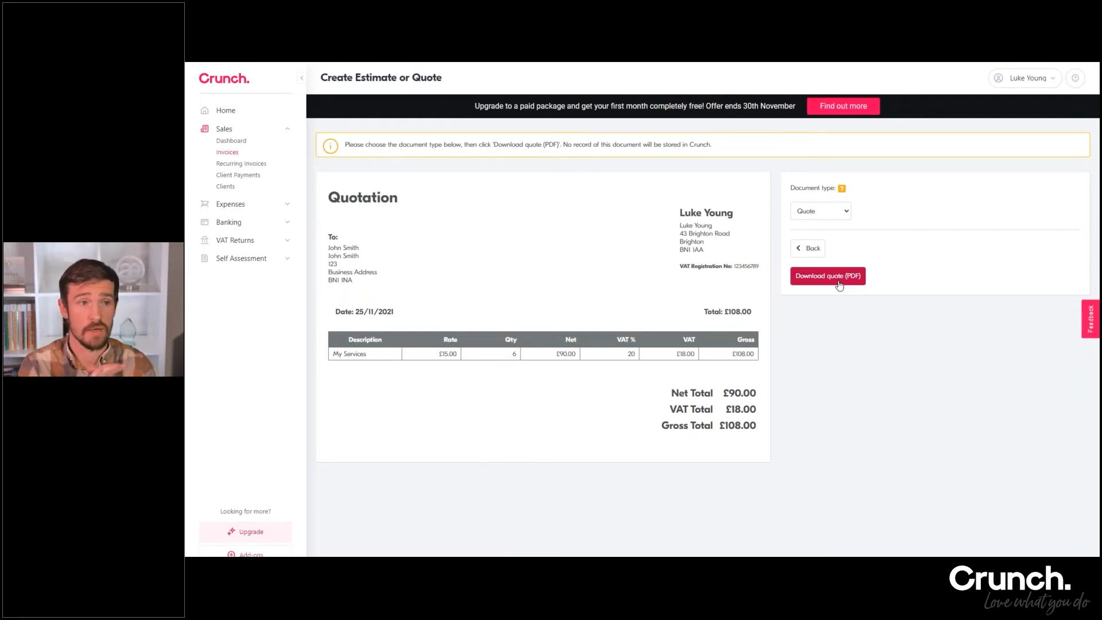
# Return to the invoice list and open the preview and issue page for the £108.00 draft invoice
pyautogui.click(810, 251)
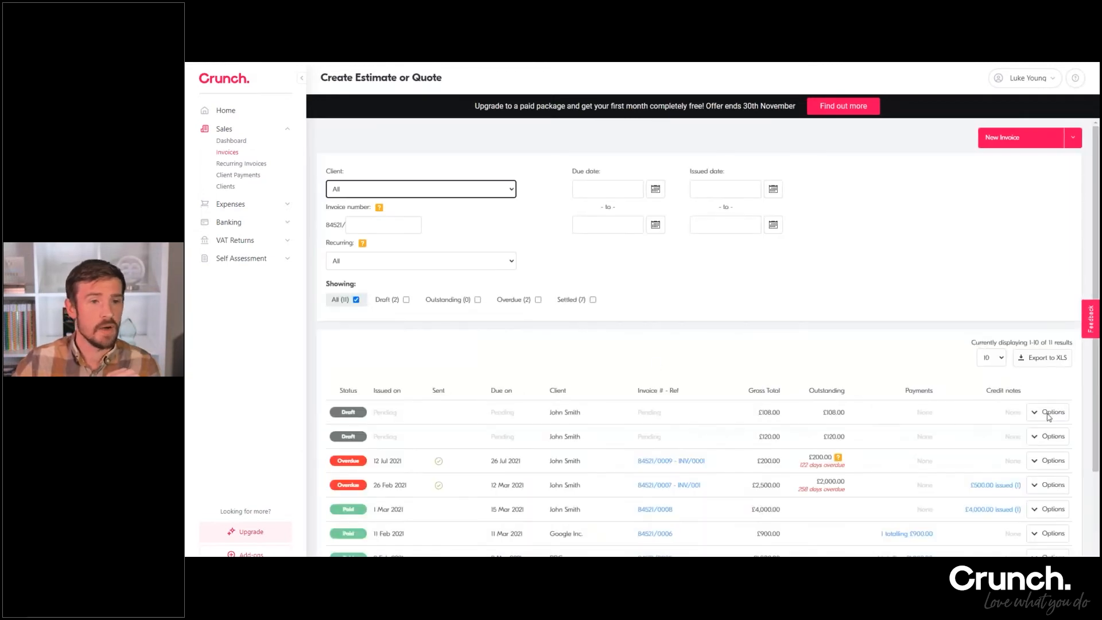
pyautogui.click(1049, 417)
pyautogui.click(972, 437)
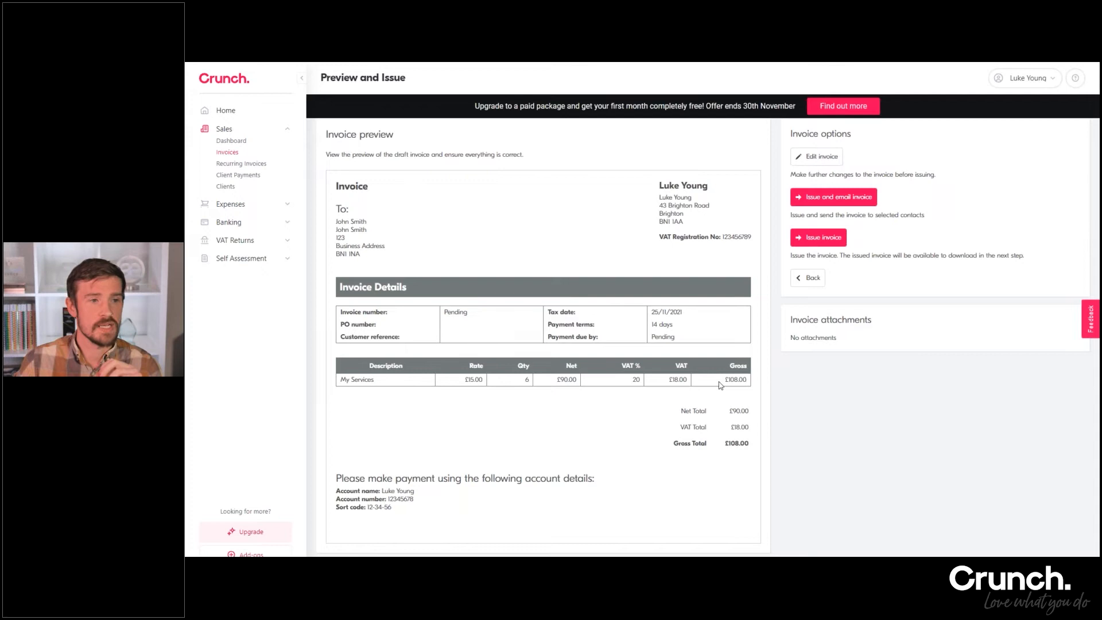
# Reopen the £108.00 draft invoice for editing, look over its details and line items, and return to the issue preview
pyautogui.click(813, 162)
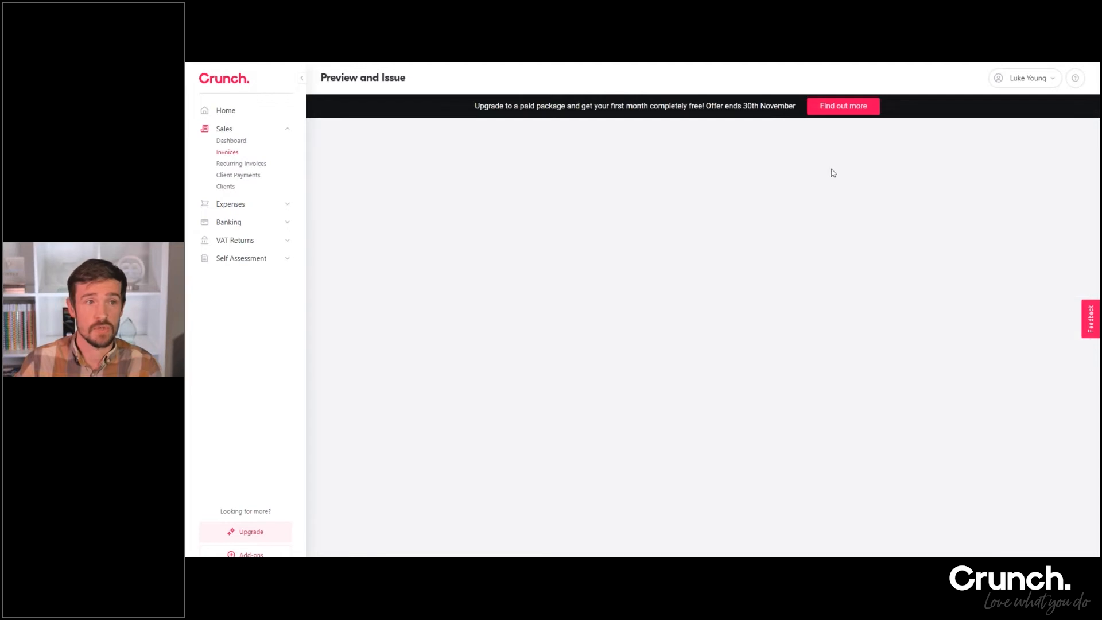
pyautogui.scroll(-10, 480, 286)
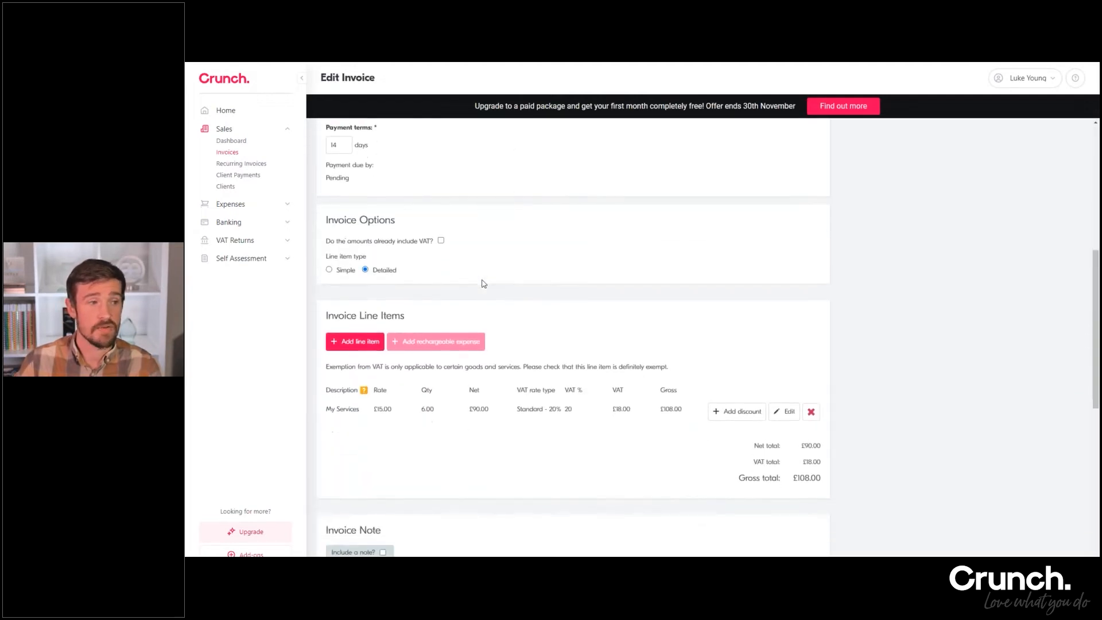
pyautogui.click(414, 552)
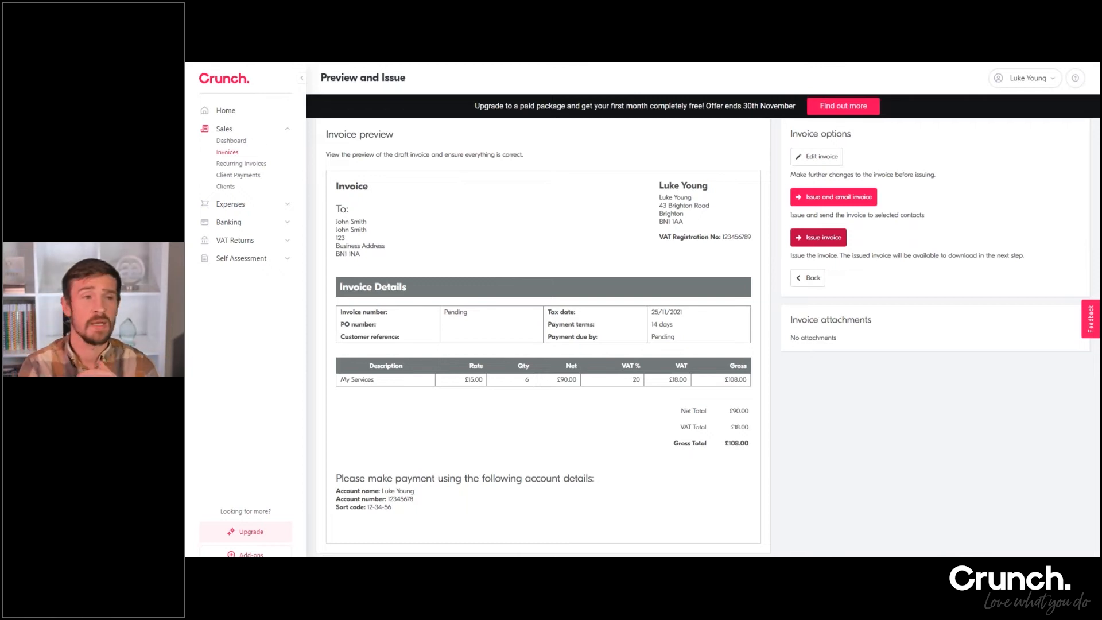
# Issue the £108.00 invoice and email it to the selected client contact, keeping the default subject and message
pyautogui.click(827, 202)
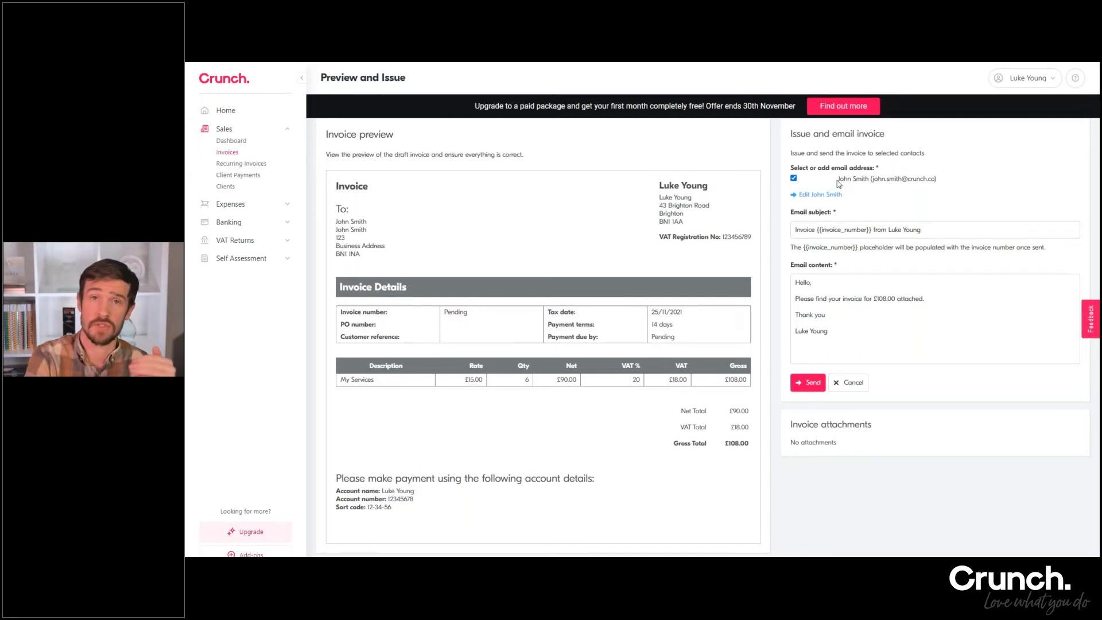
pyautogui.click(794, 180)
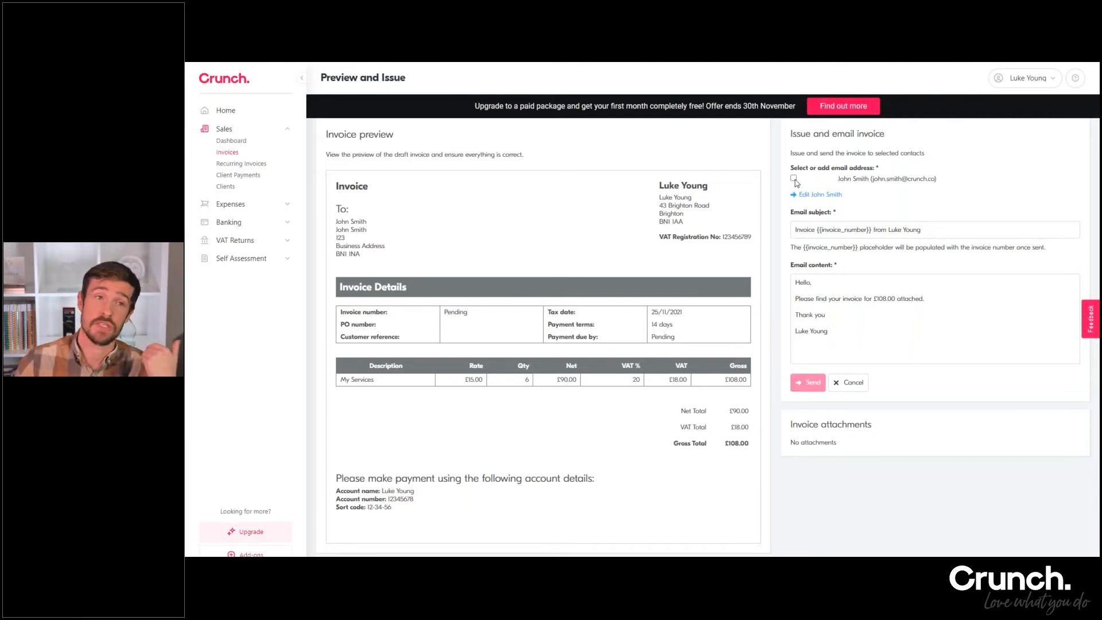
pyautogui.click(794, 179)
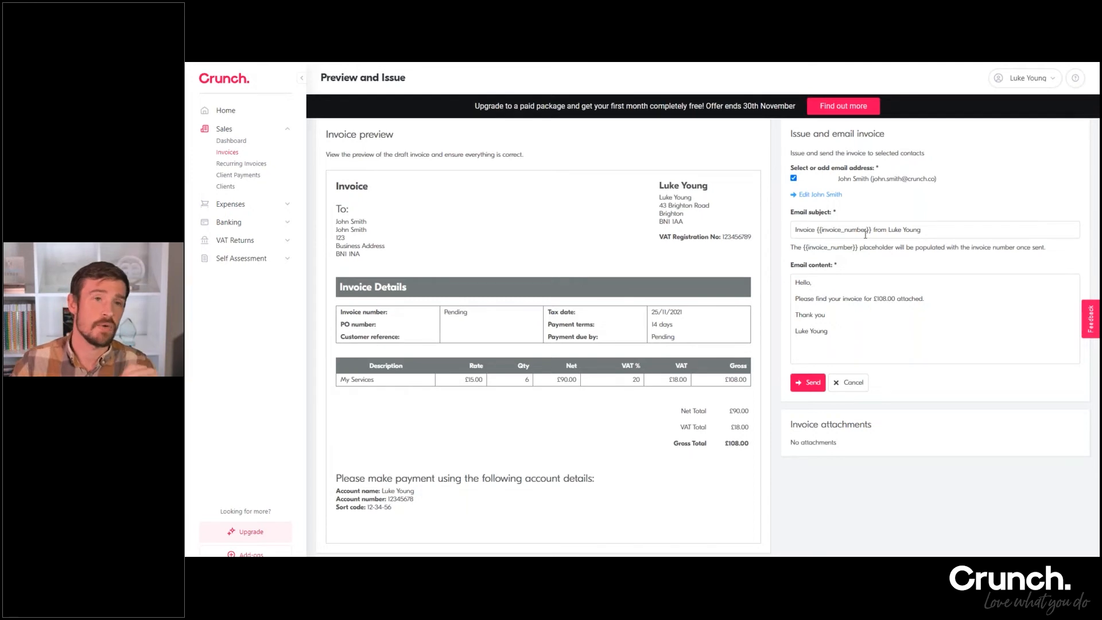
pyautogui.moveTo(872, 231); pyautogui.dragTo(817, 230)
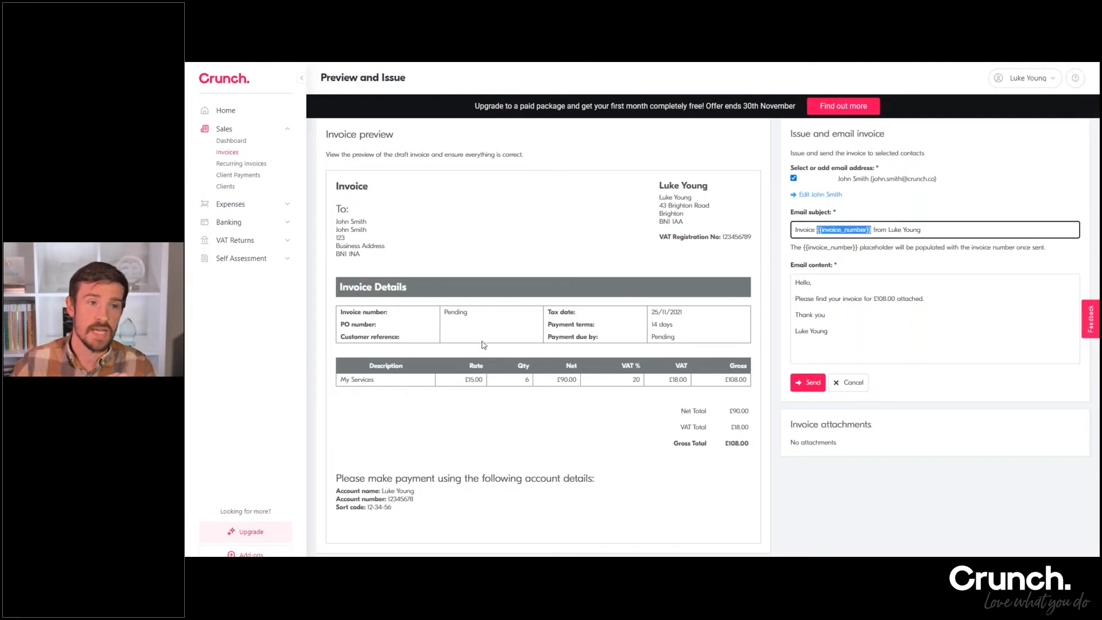
pyautogui.click(859, 293)
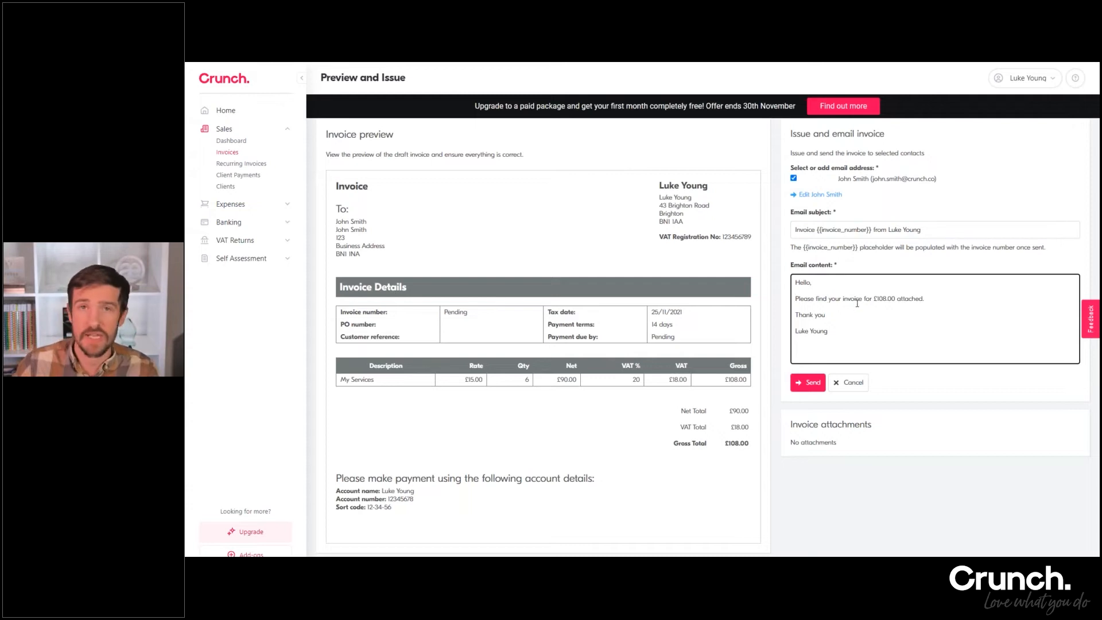
pyautogui.hotkey('ctrl', 'a')
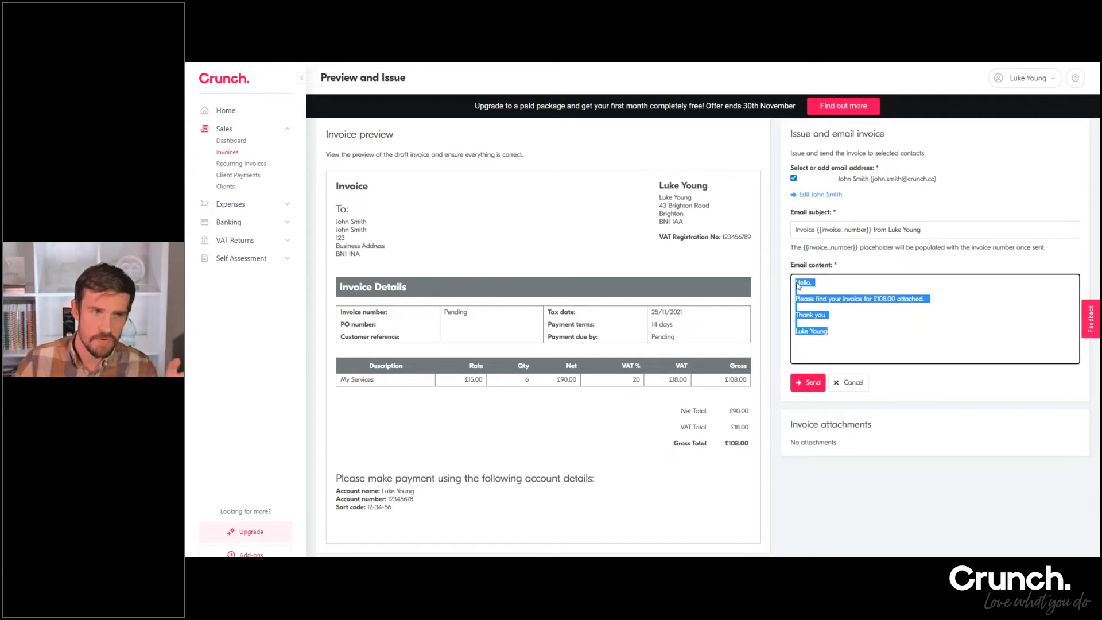
pyautogui.click(896, 307)
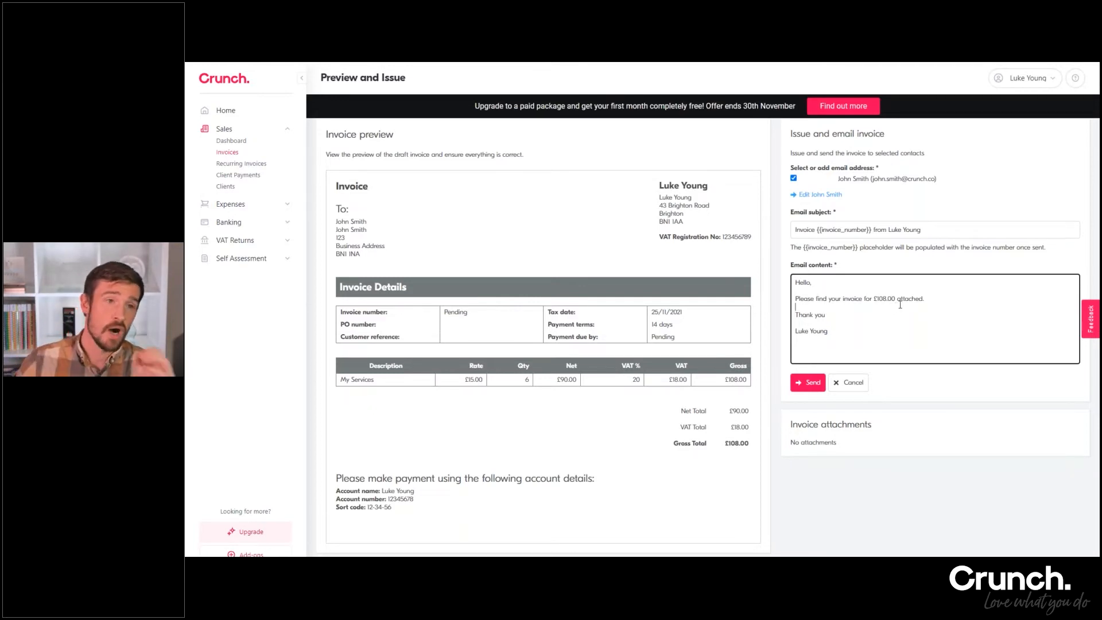
pyautogui.click(810, 383)
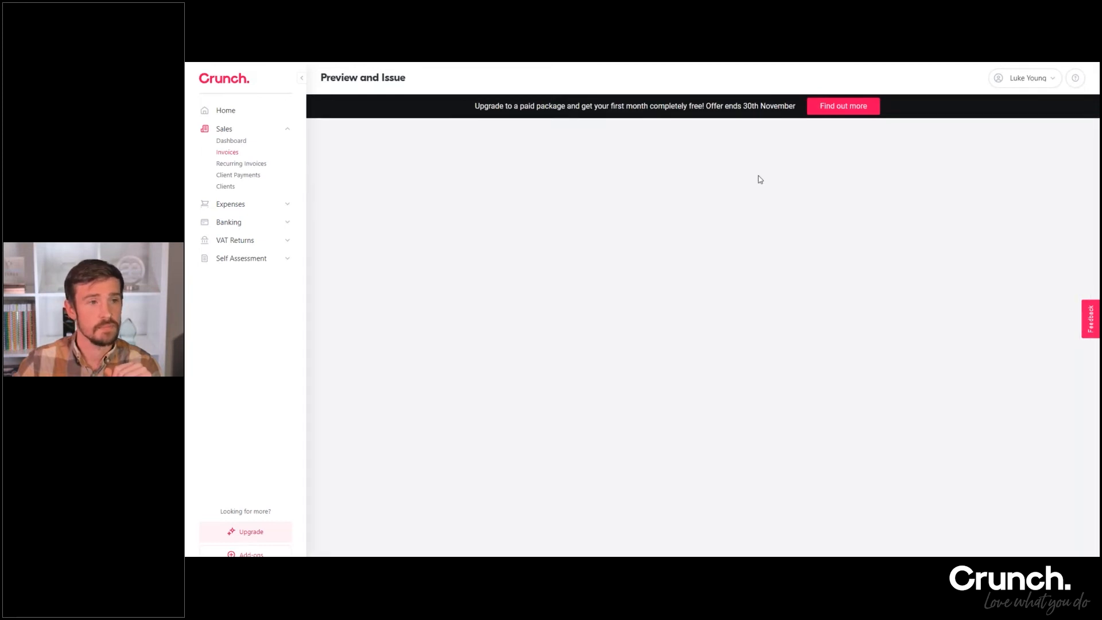
# View the recurring invoices page and look through the blank new invoice form started from it
pyautogui.scroll(-3, 864, 310)
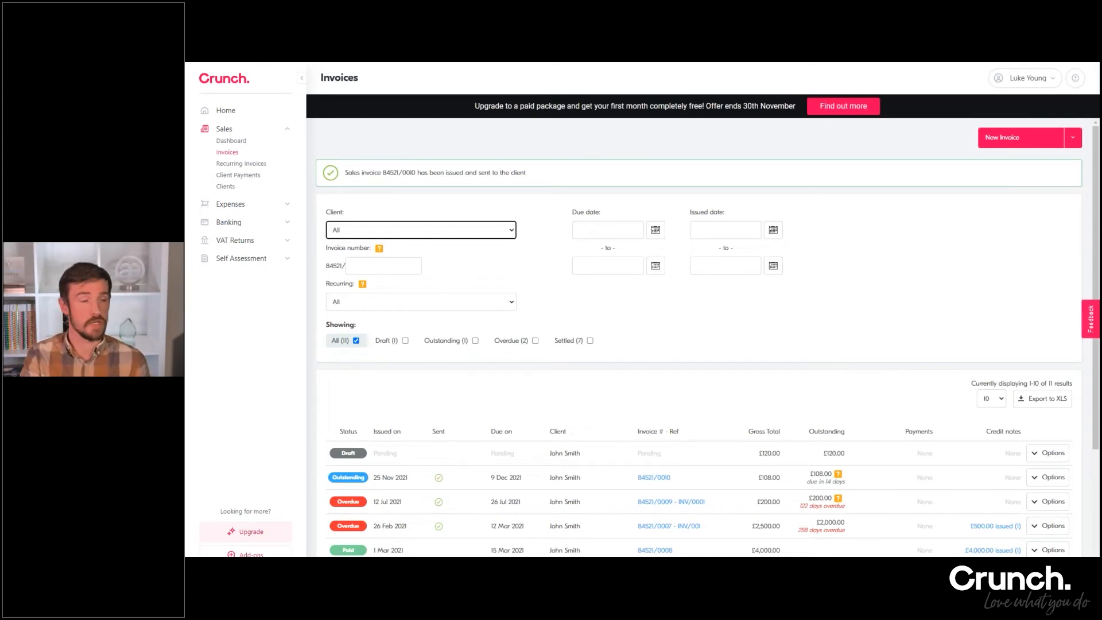
pyautogui.click(255, 165)
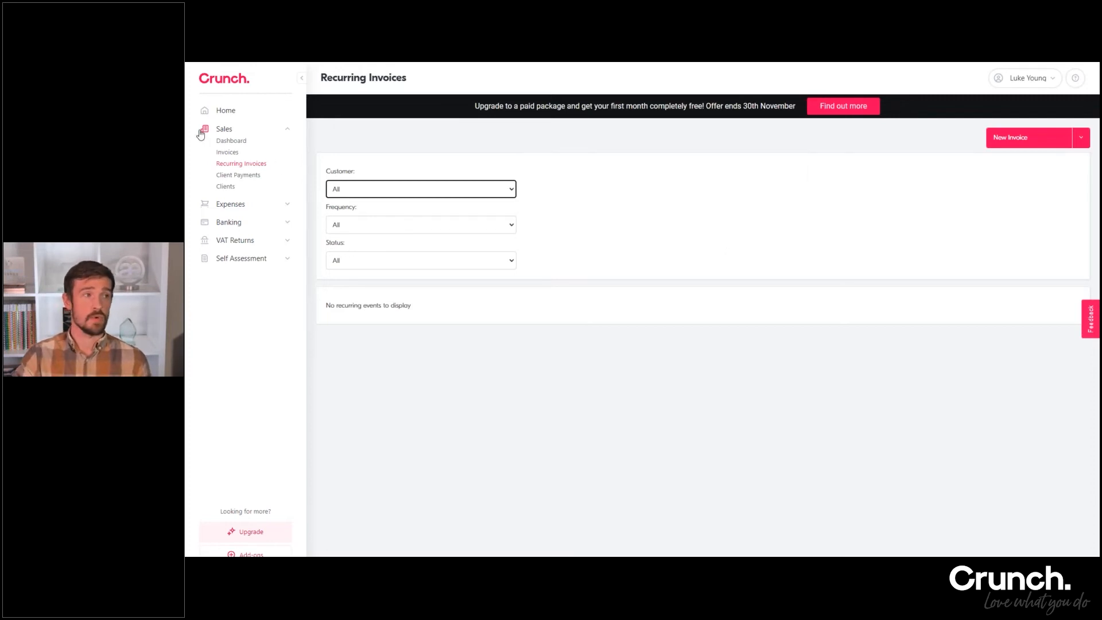
pyautogui.click(1028, 144)
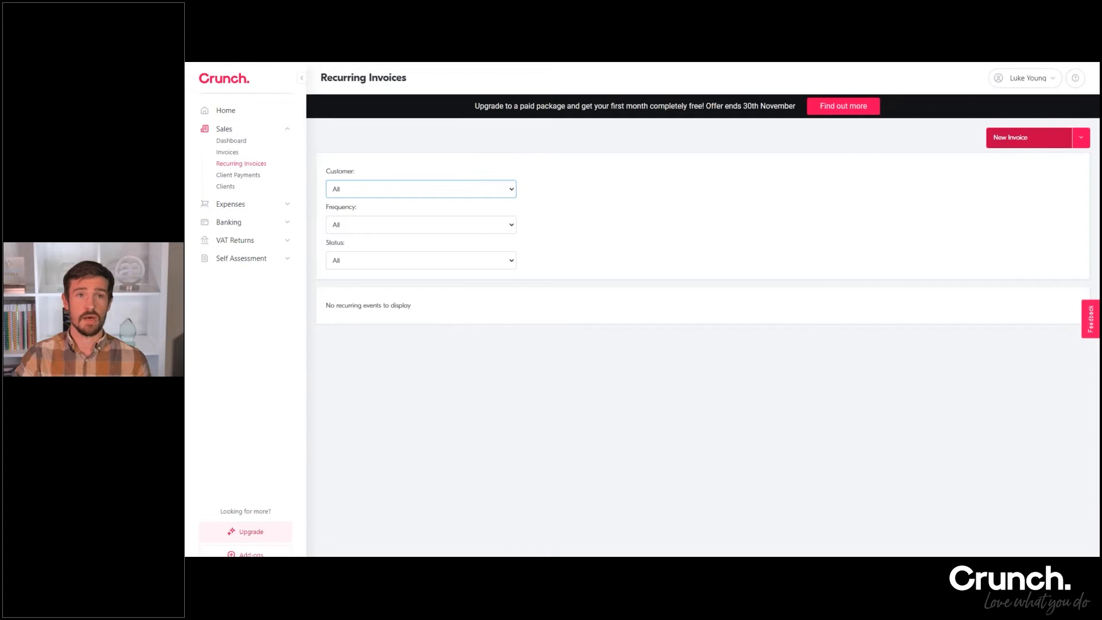
pyautogui.scroll(-3, 631, 267)
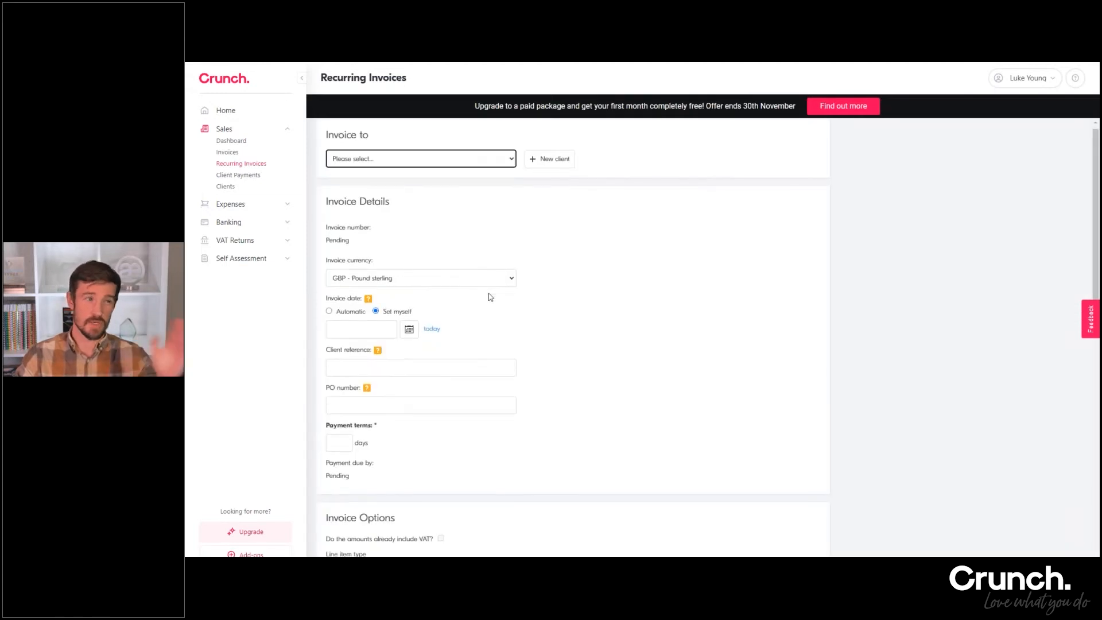
pyautogui.scroll(-7, 631, 267)
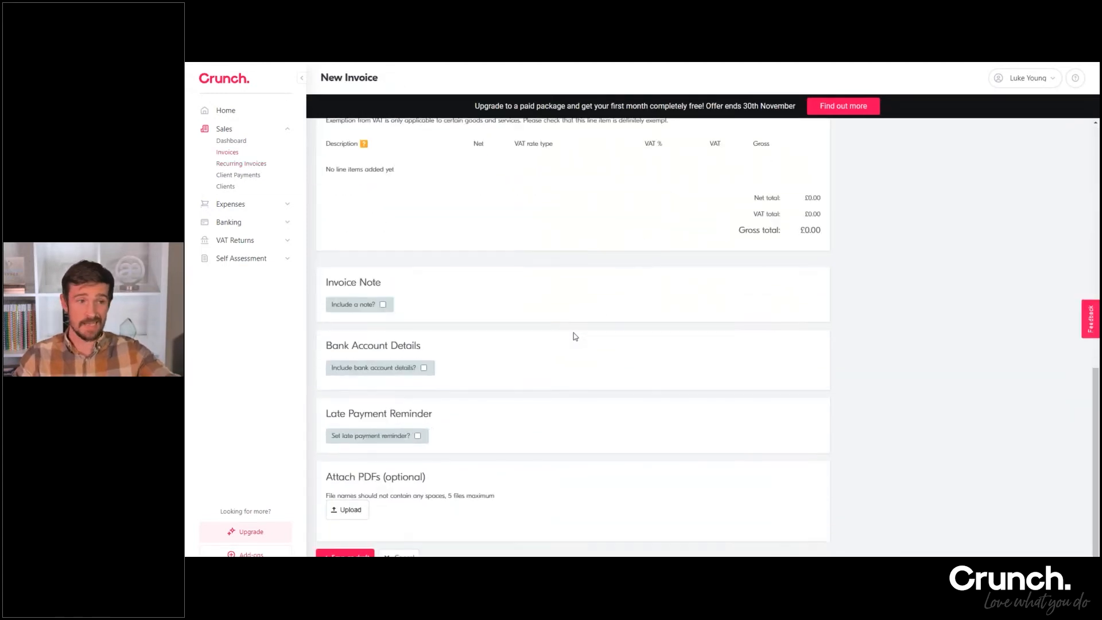
pyautogui.scroll(10, 575, 336)
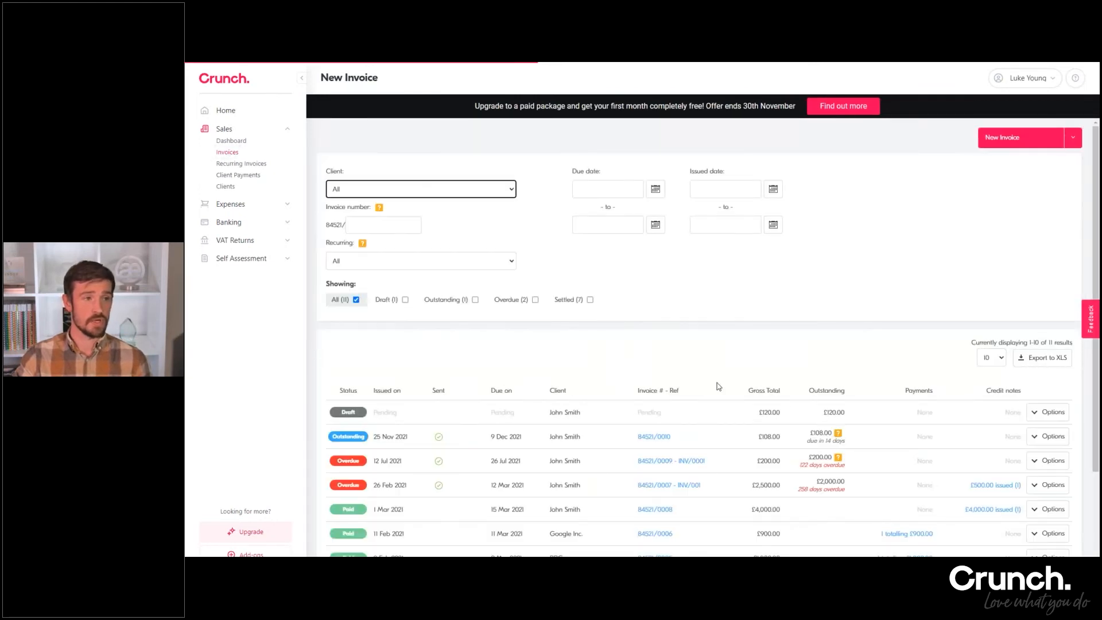
# Start a recurring invoice event from the outstanding £108.00 invoice and set it to repeat monthly
pyautogui.scroll(-1, 718, 387)
pyautogui.click(1048, 390)
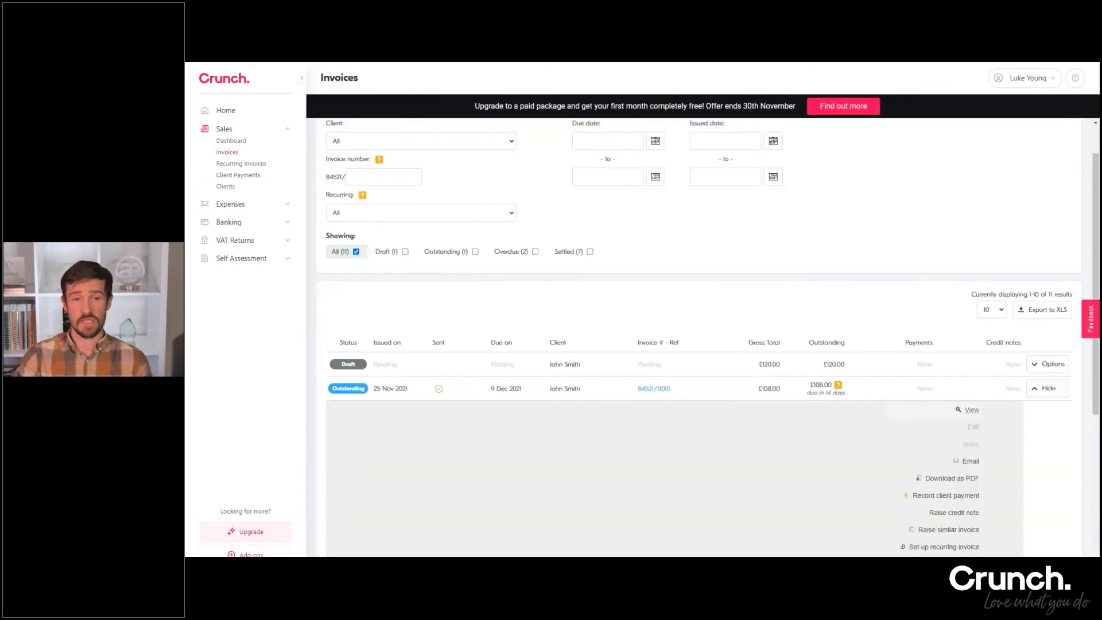
pyautogui.scroll(-1, 970, 459)
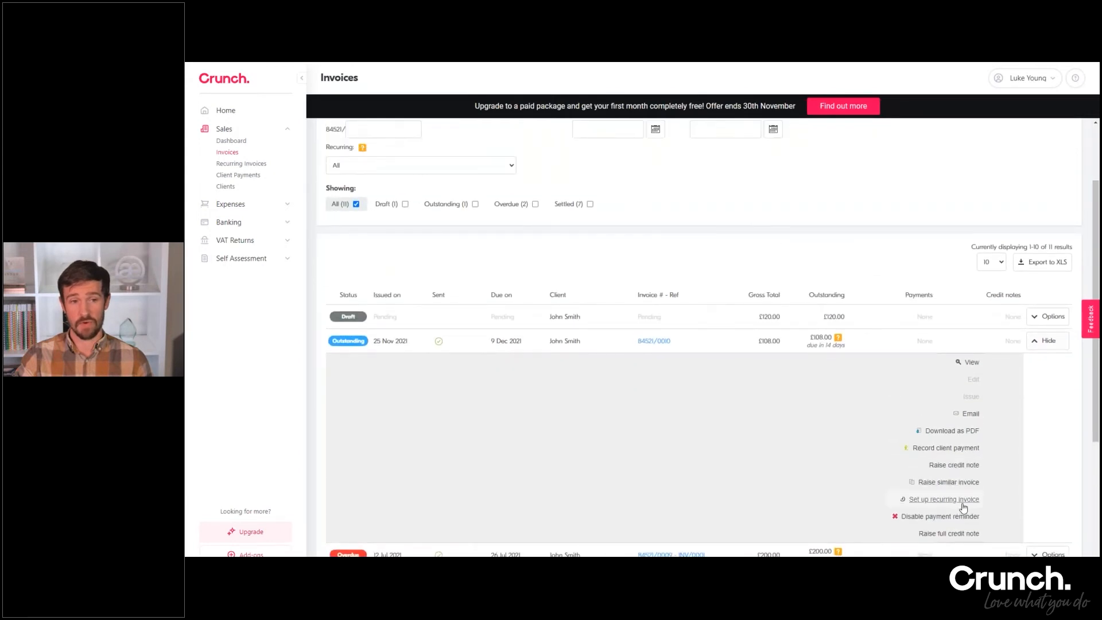
pyautogui.click(963, 500)
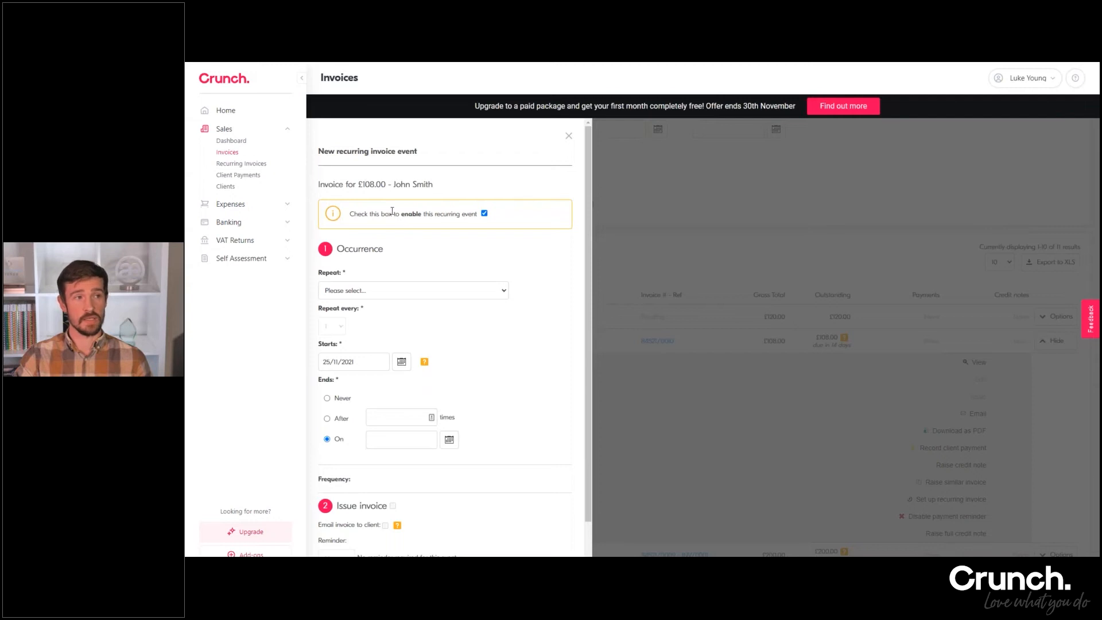
pyautogui.click(366, 297)
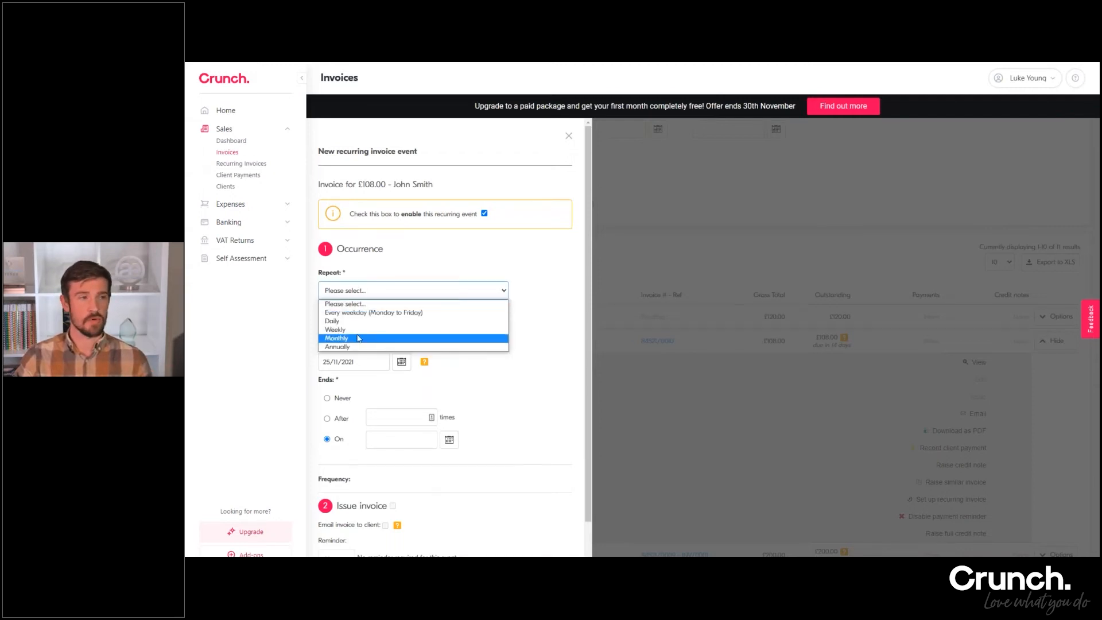
pyautogui.click(339, 336)
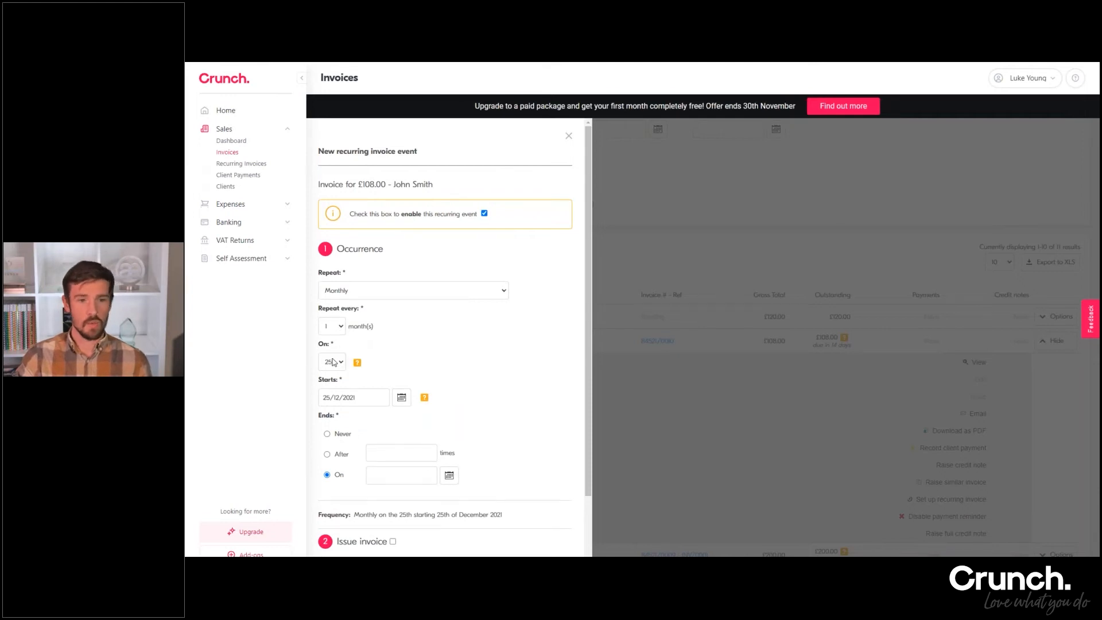
# Set the recurring invoice event to end after 6 times
pyautogui.scroll(-1, 367, 389)
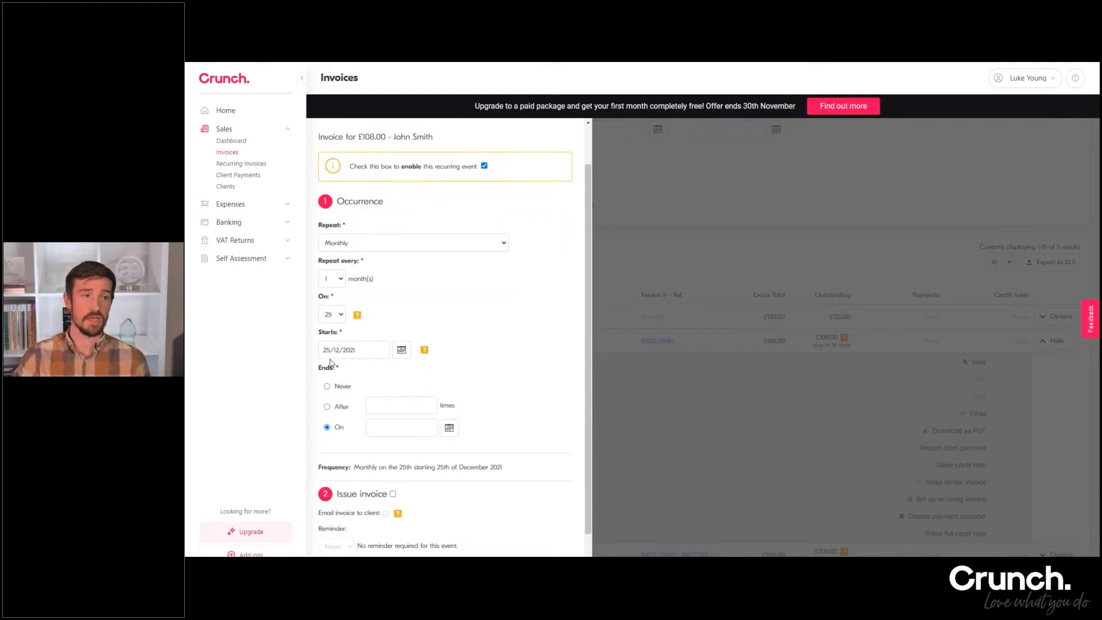
pyautogui.scroll(-1, 338, 352)
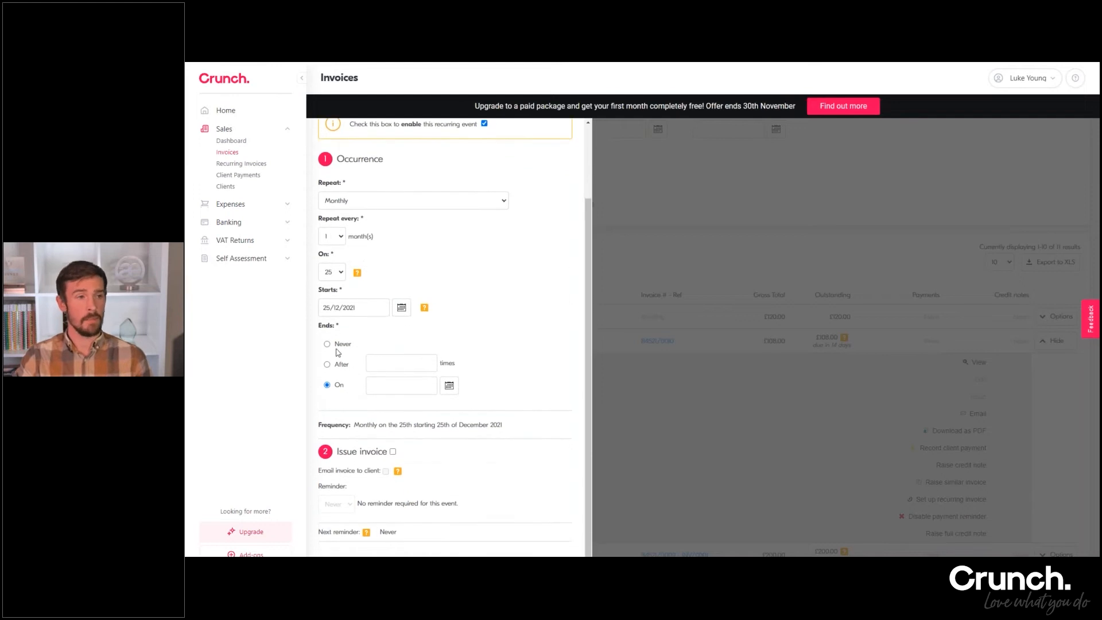
pyautogui.click(341, 365)
pyautogui.click(381, 360)
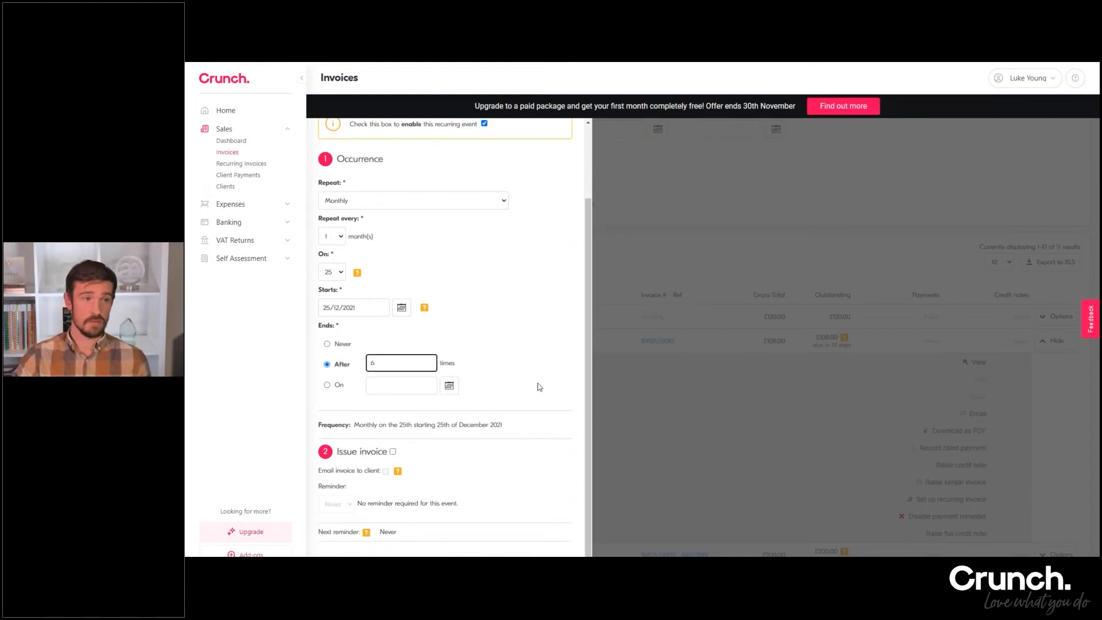
pyautogui.click(533, 333)
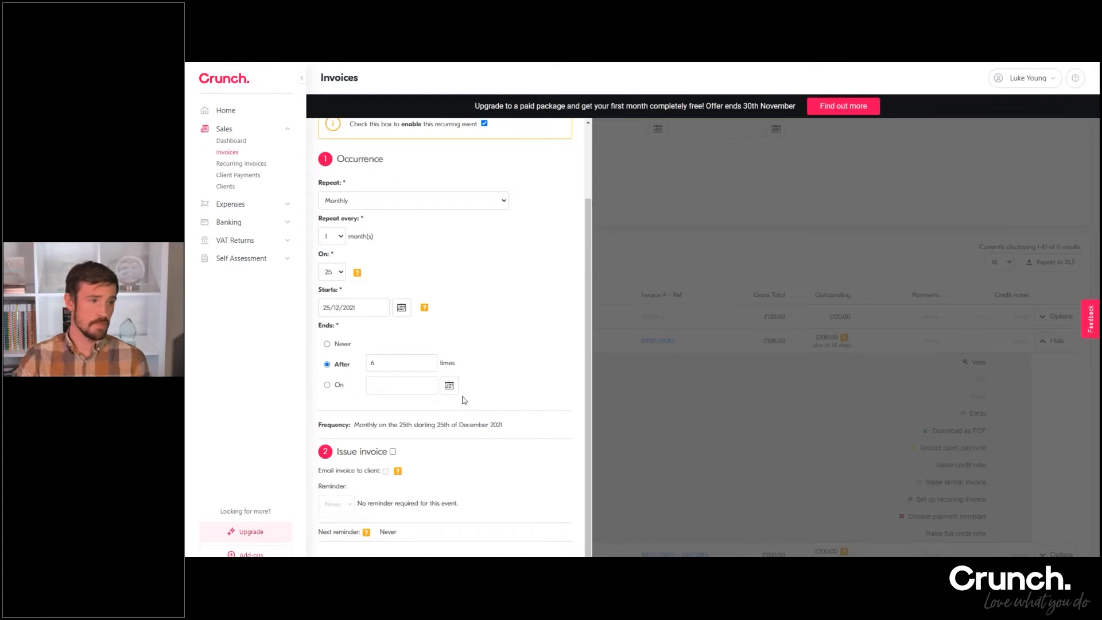
# Enable issuing the invoice and emailing it to the client, set a reminder 2 days before issuing, and save the recurring event
pyautogui.click(394, 451)
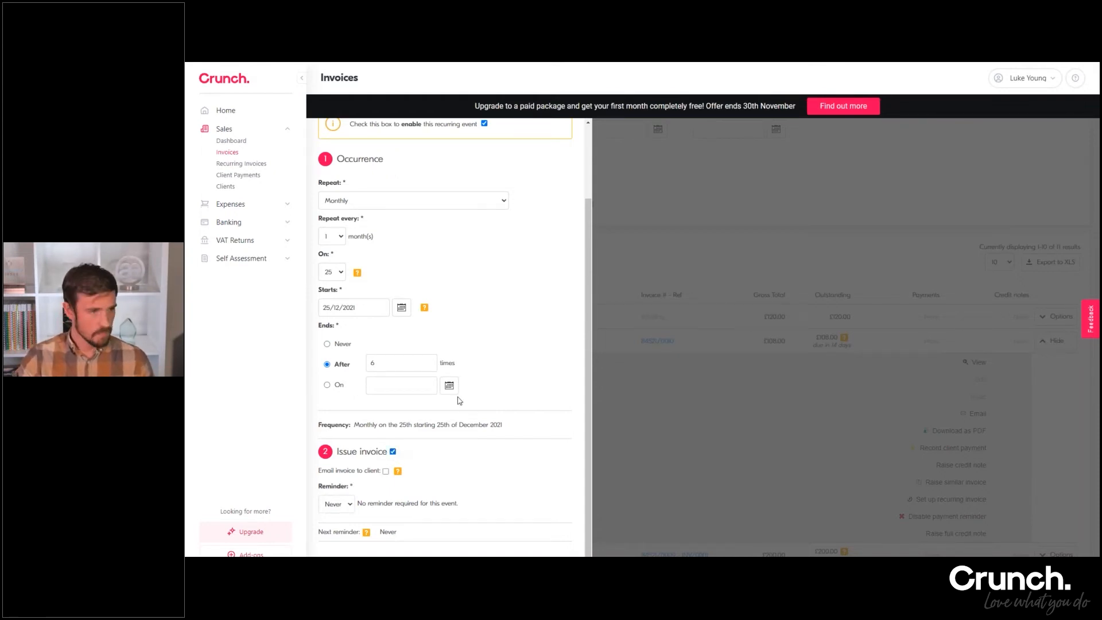
pyautogui.click(386, 472)
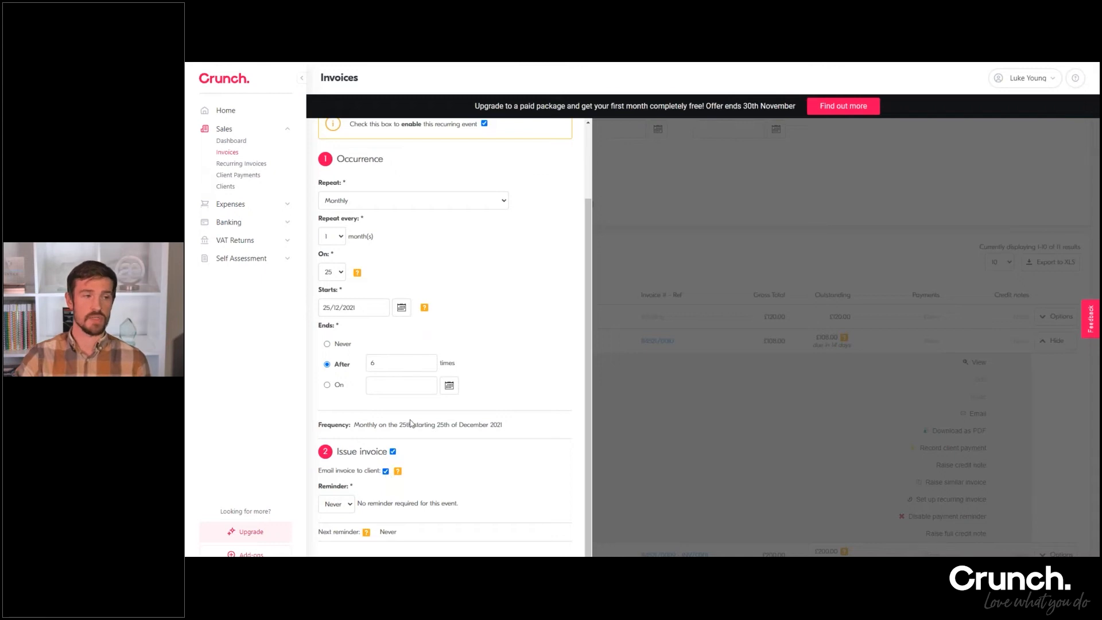
pyautogui.click(332, 505)
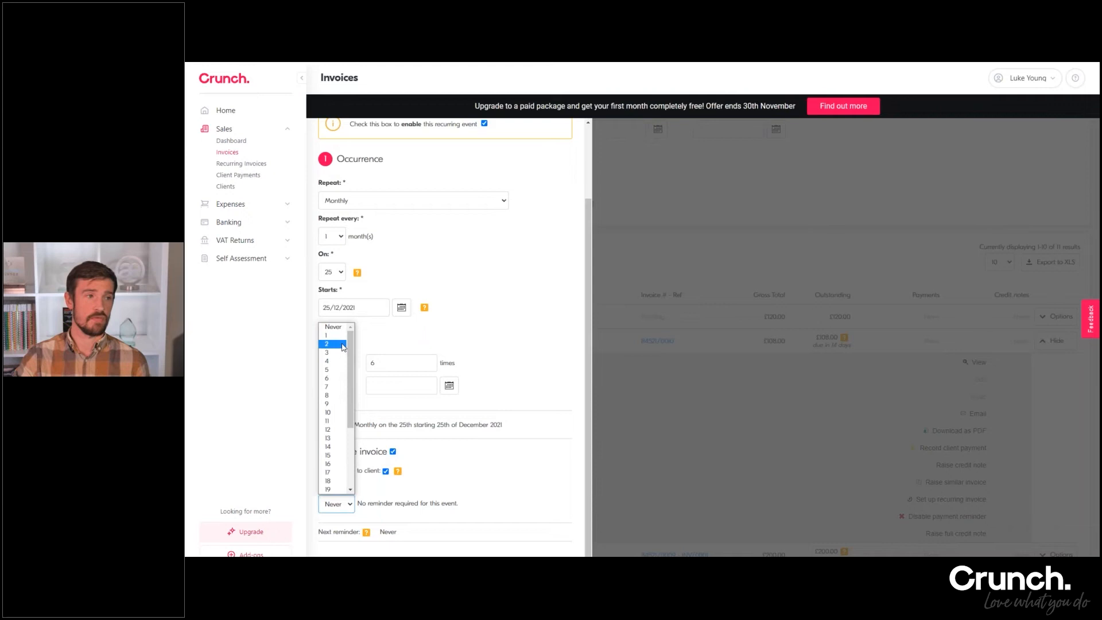
pyautogui.click(343, 349)
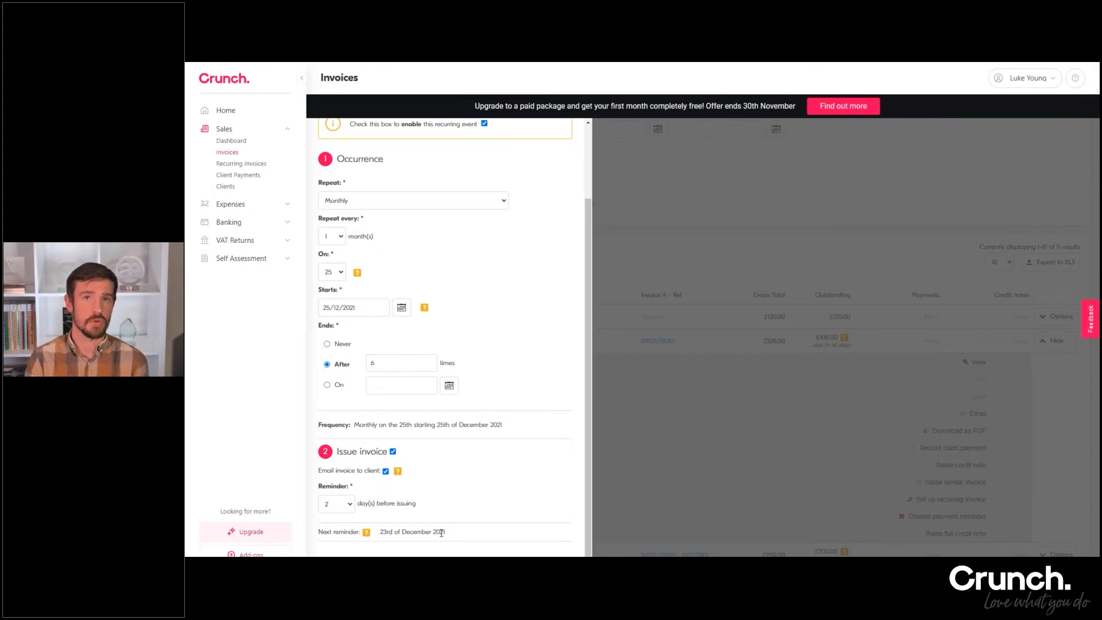
pyautogui.moveTo(366, 532)
pyautogui.click(351, 556)
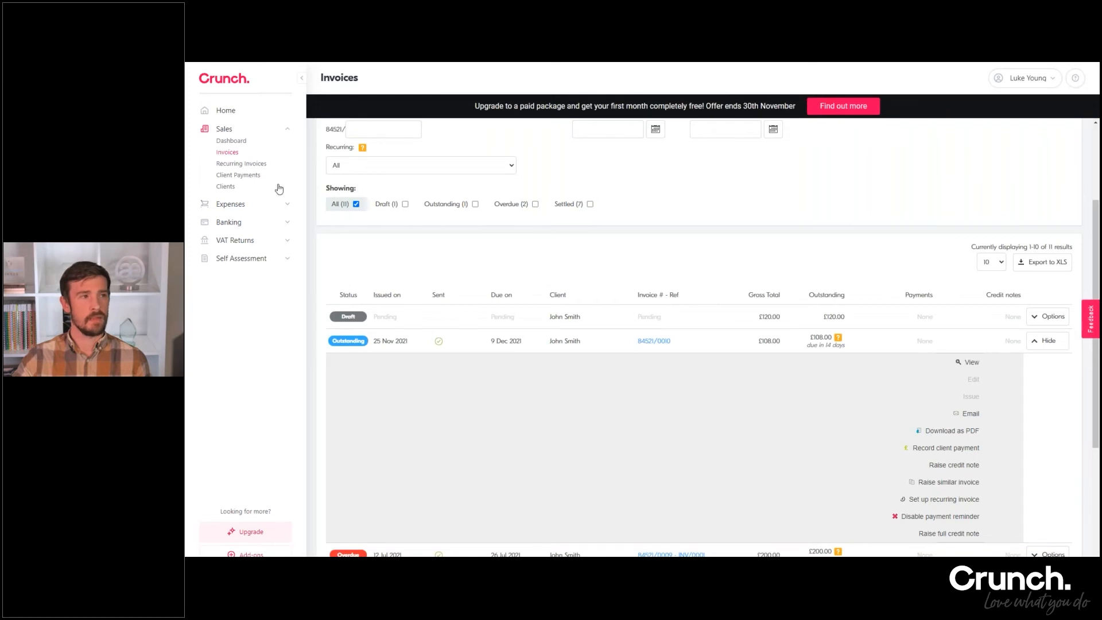
# Check the recurring invoices list, and look at the options of the £120.00 draft in the invoice list
pyautogui.click(258, 166)
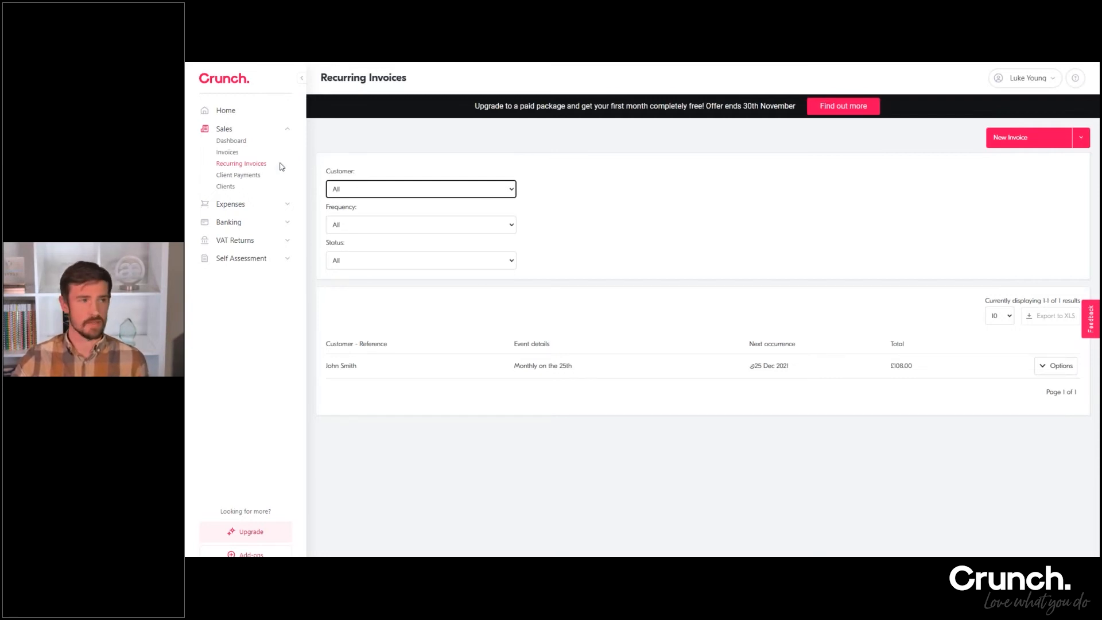
pyautogui.click(227, 153)
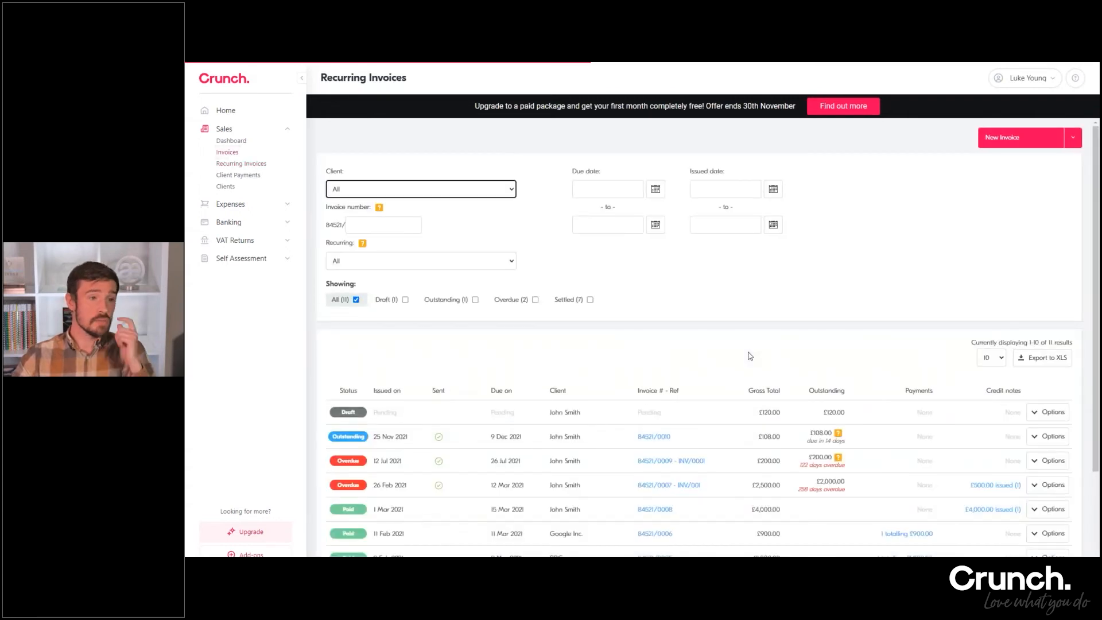
pyautogui.scroll(-3, 749, 356)
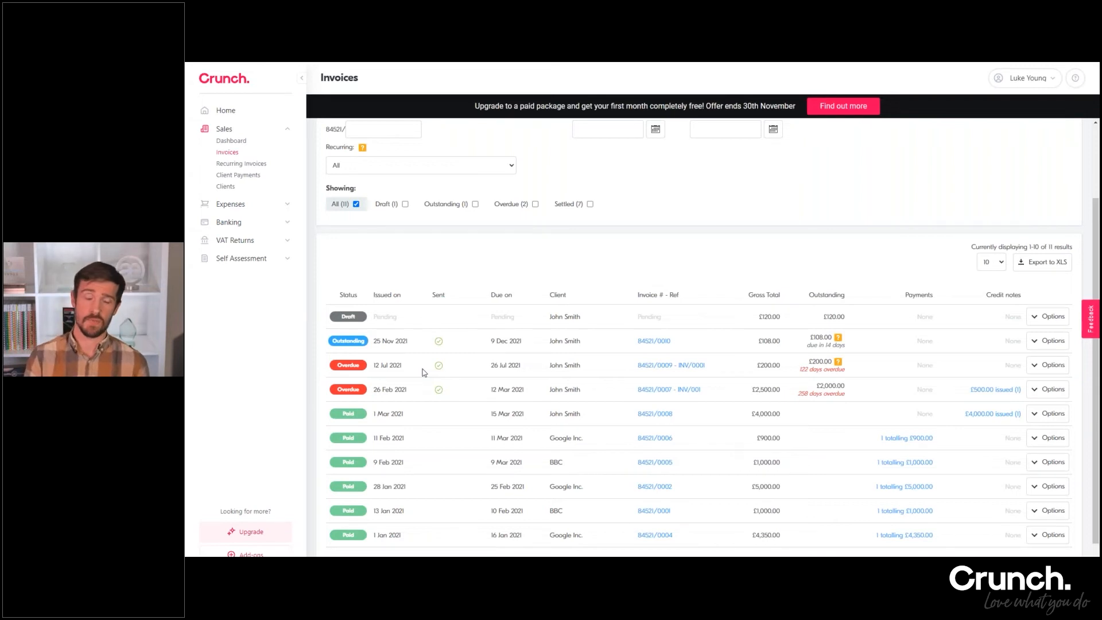
pyautogui.click(1042, 319)
pyautogui.click(1044, 317)
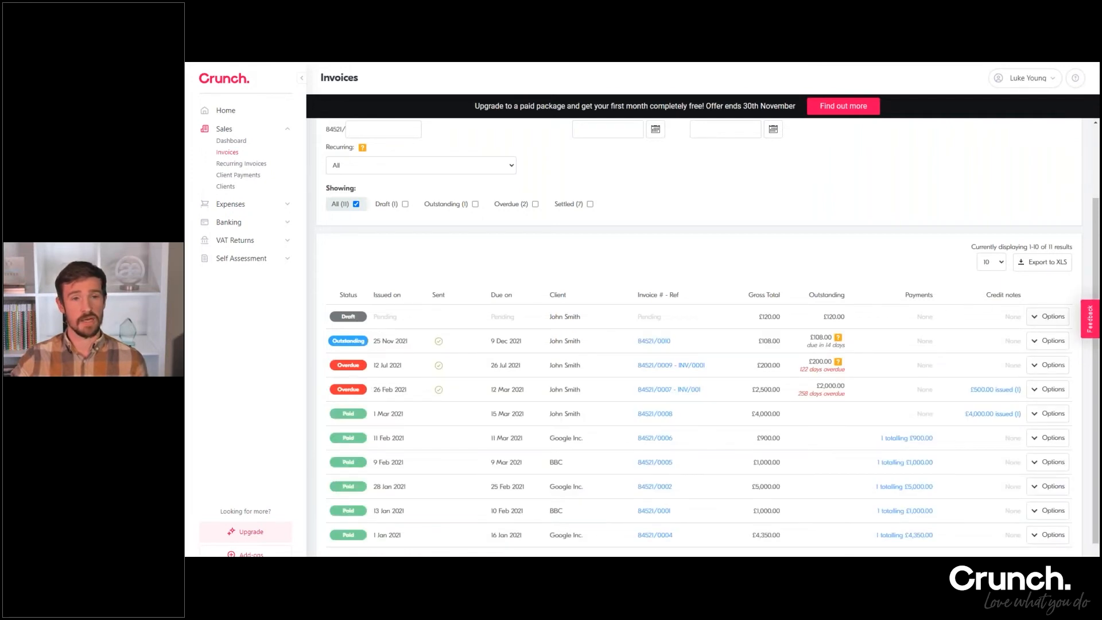
# Open the £120.00 draft invoice for editing and delete it, confirming the deletion
pyautogui.click(1048, 317)
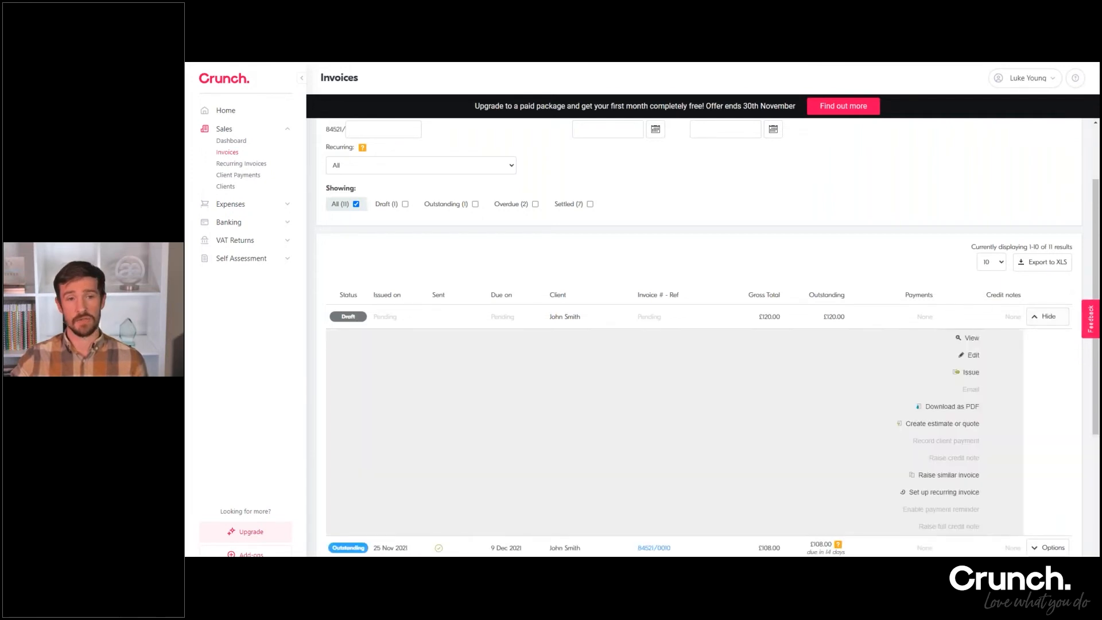
pyautogui.click(972, 356)
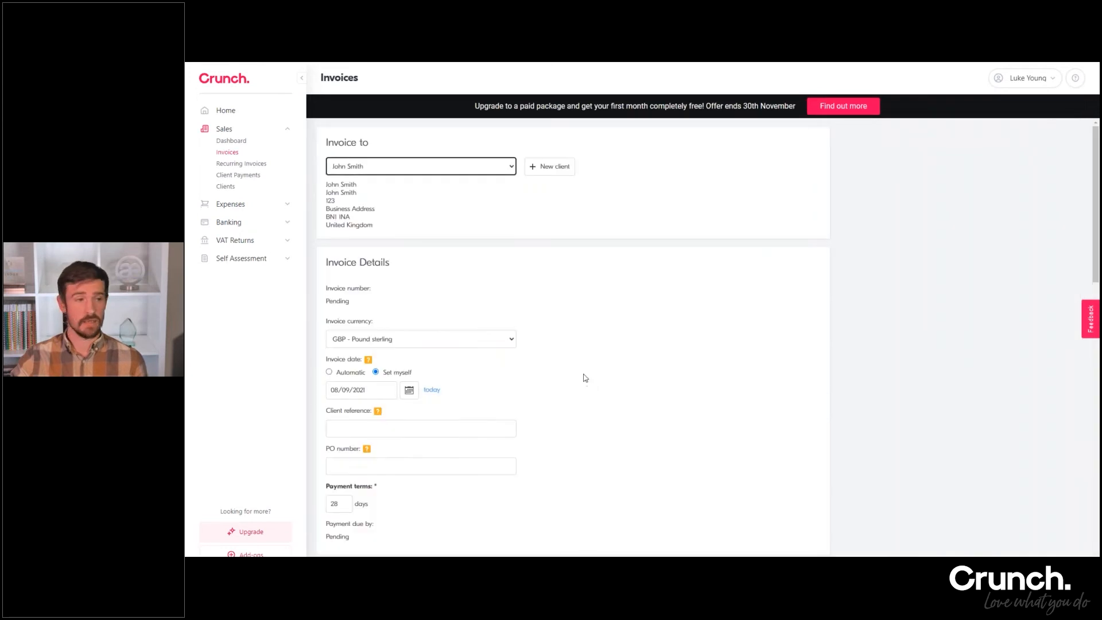
pyautogui.scroll(-15, 584, 377)
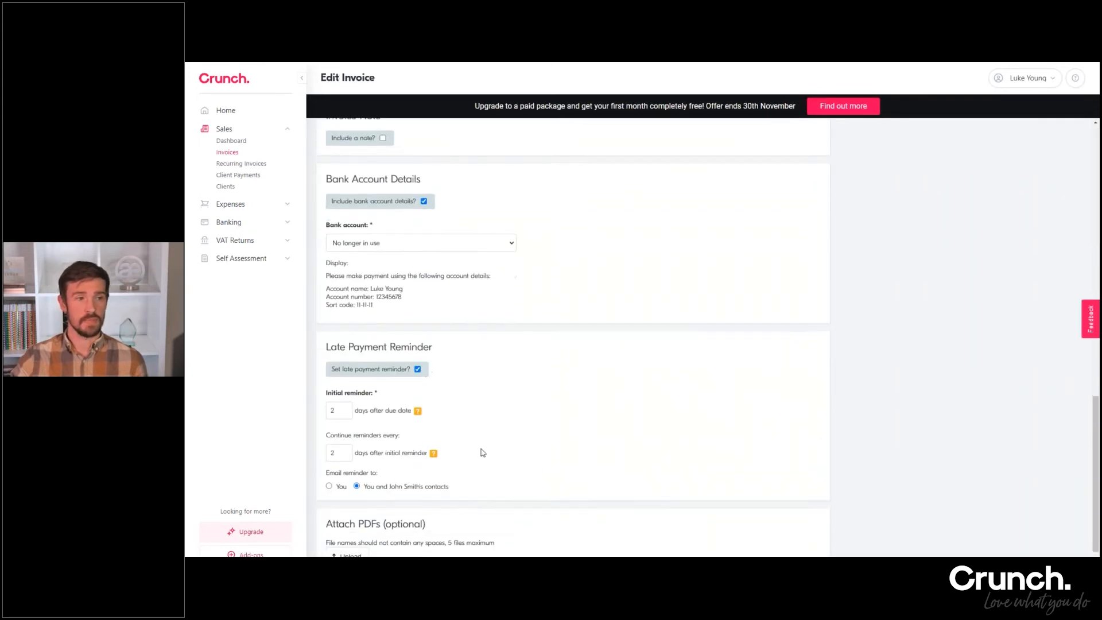
pyautogui.click(474, 555)
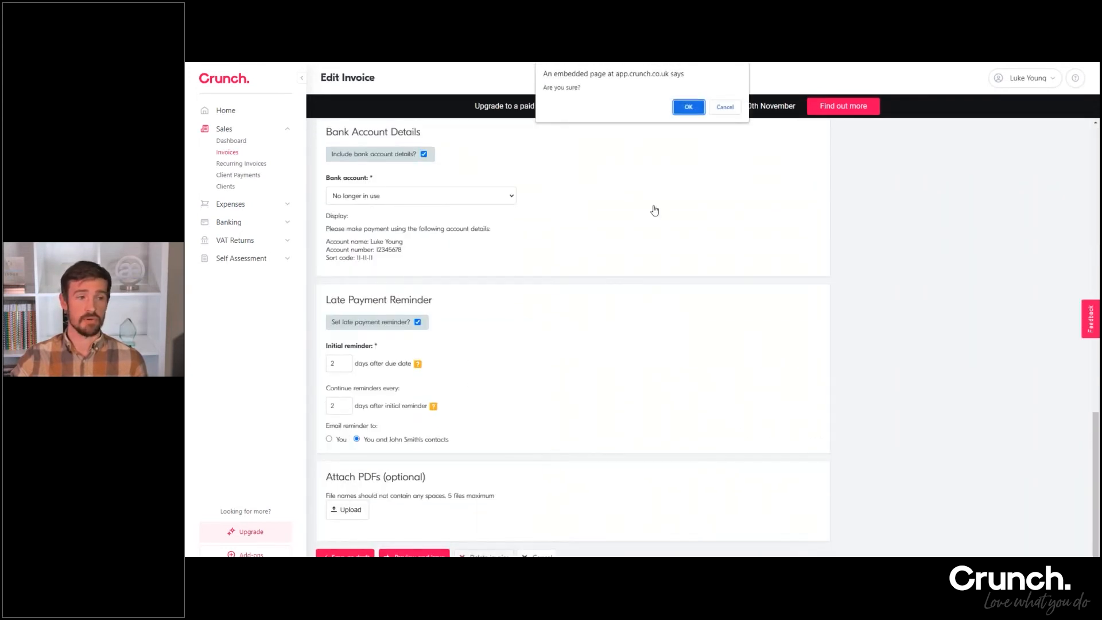
pyautogui.click(684, 108)
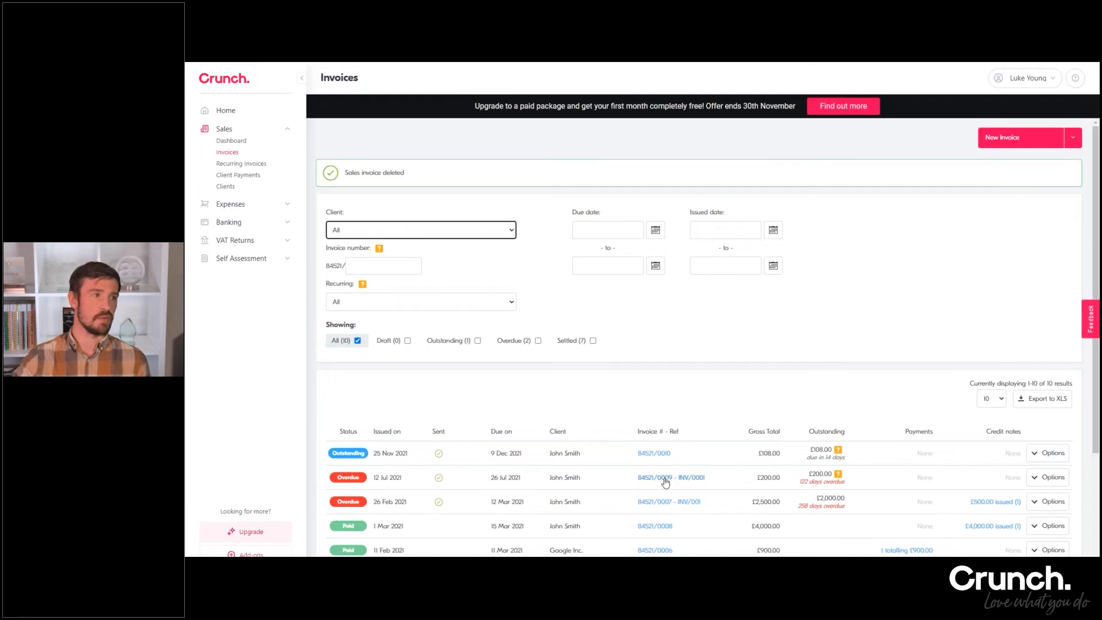
# Raise a full credit note for the outstanding £108.00 invoice and check its entry in the invoice list
pyautogui.click(1036, 458)
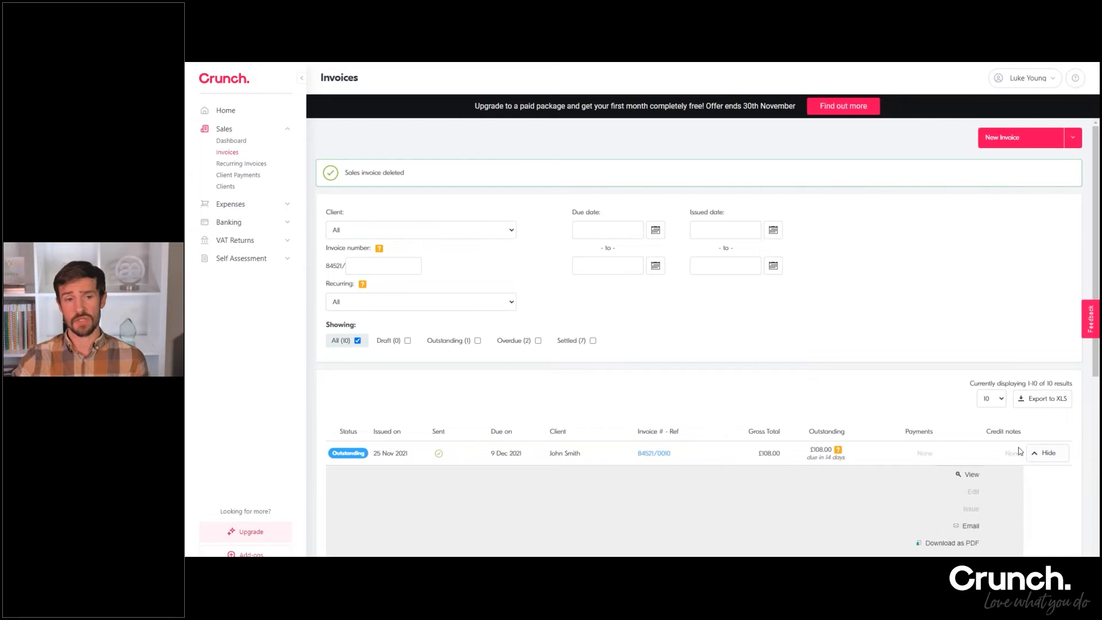
pyautogui.scroll(-3, 1019, 451)
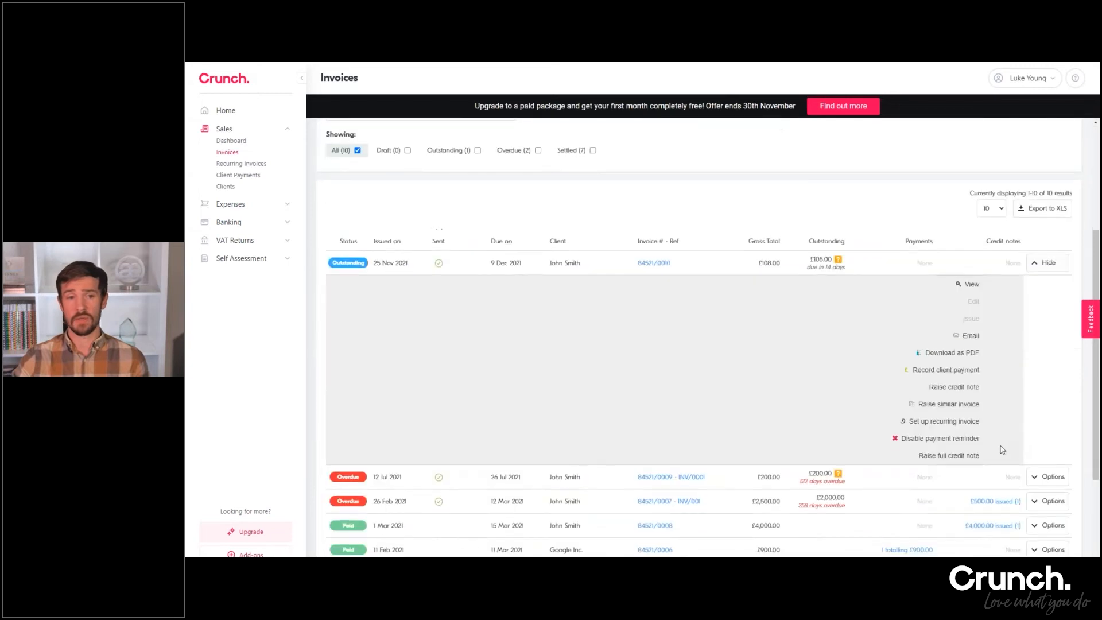
pyautogui.click(949, 456)
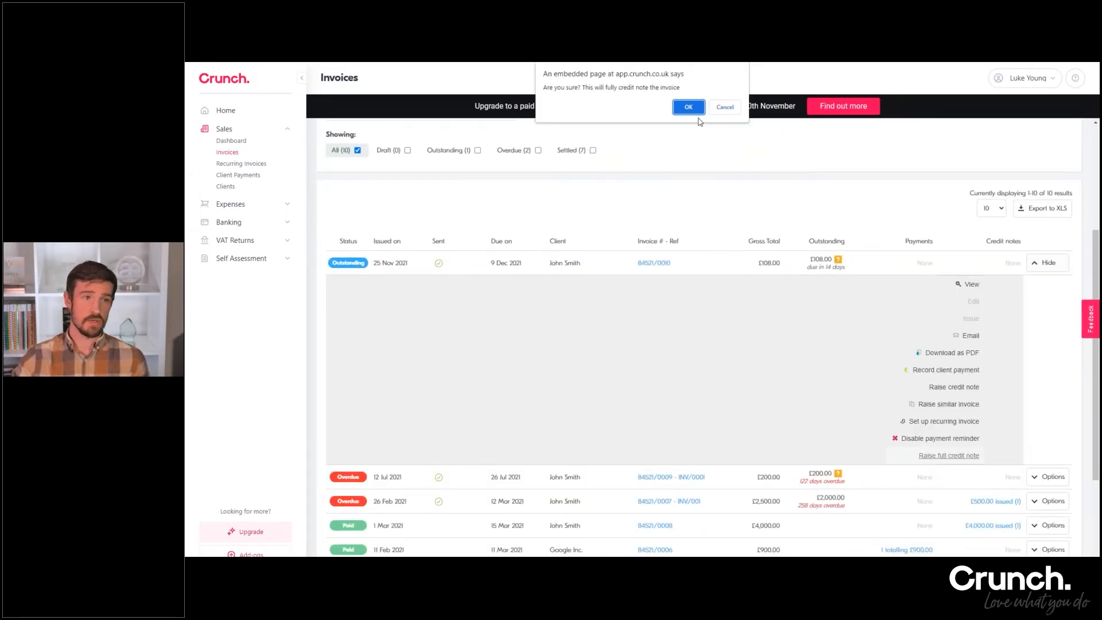
pyautogui.press('Return')
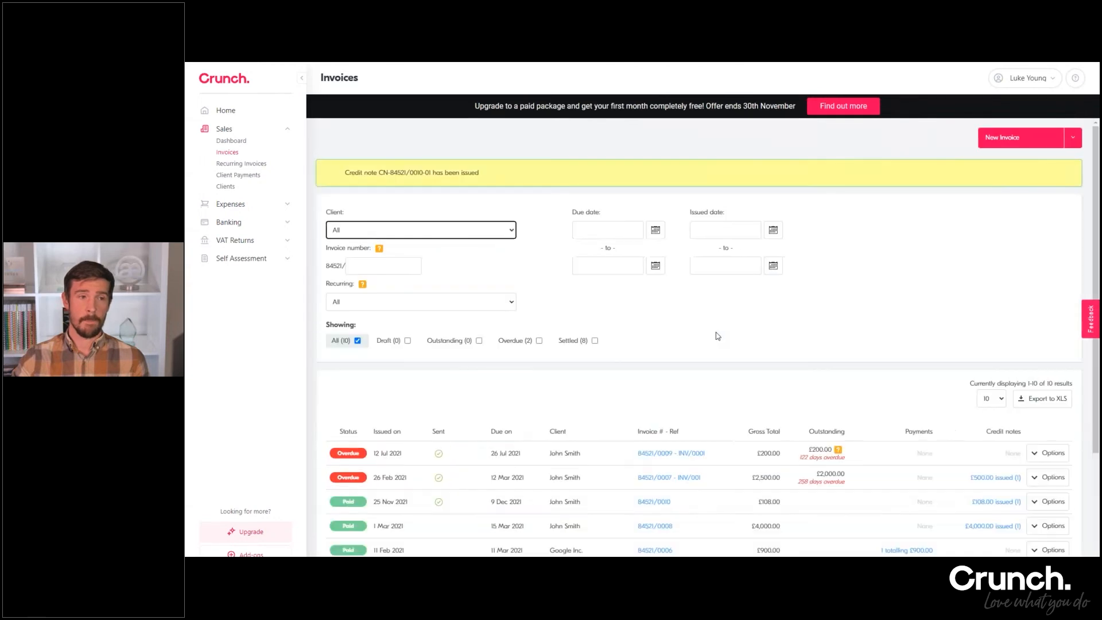
pyautogui.scroll(-2, 690, 337)
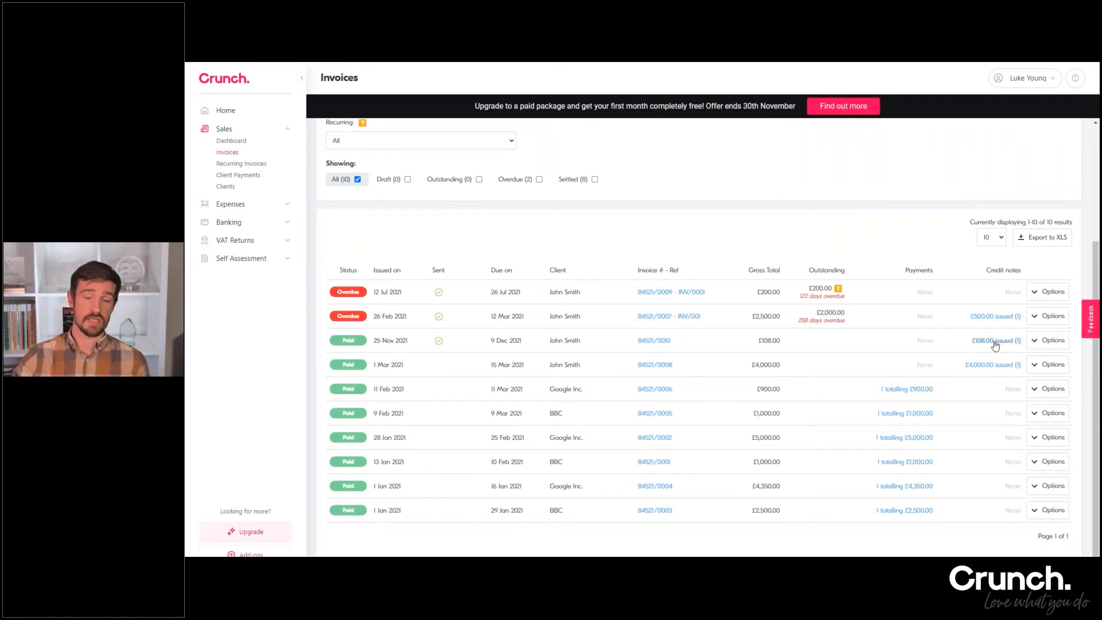
pyautogui.doubleClick(935, 343)
pyautogui.click(920, 362)
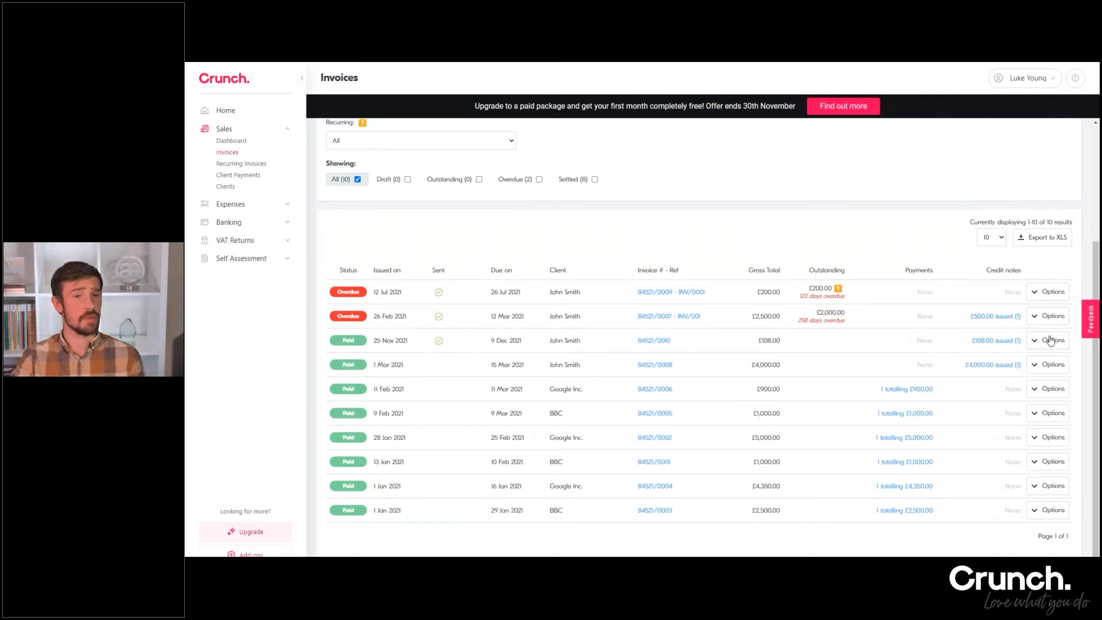
pyautogui.moveTo(756, 341); pyautogui.dragTo(775, 341)
pyautogui.click(775, 341)
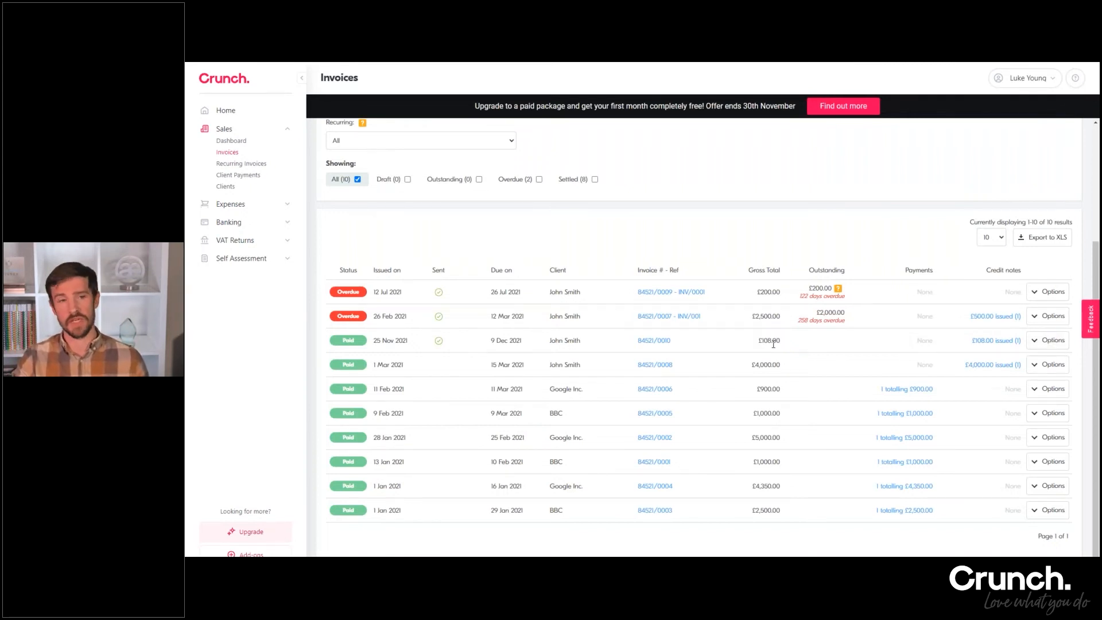
# Start a similar invoice from the credited £108.00 invoice, review its copied details and line item, and cancel back to the invoice list
pyautogui.click(1036, 342)
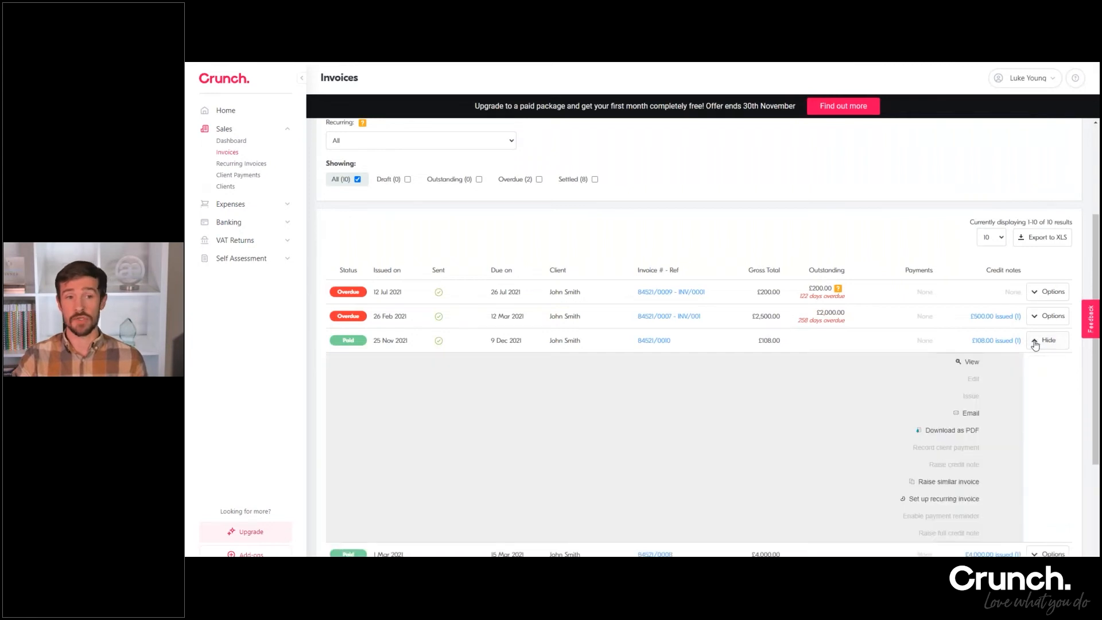
pyautogui.click(943, 481)
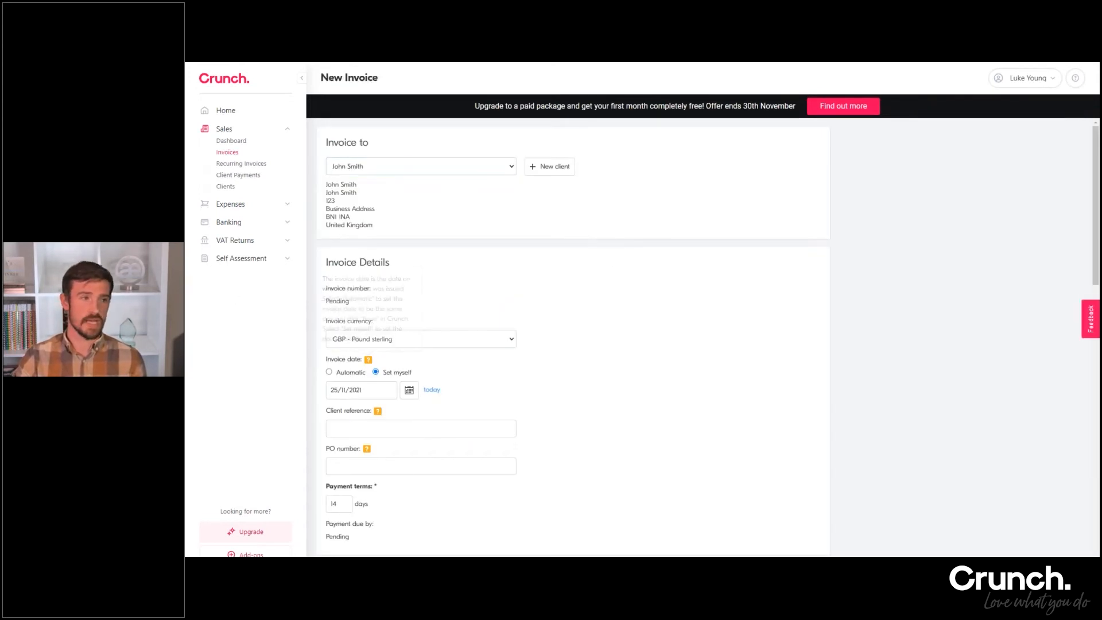
pyautogui.scroll(-3, 347, 368)
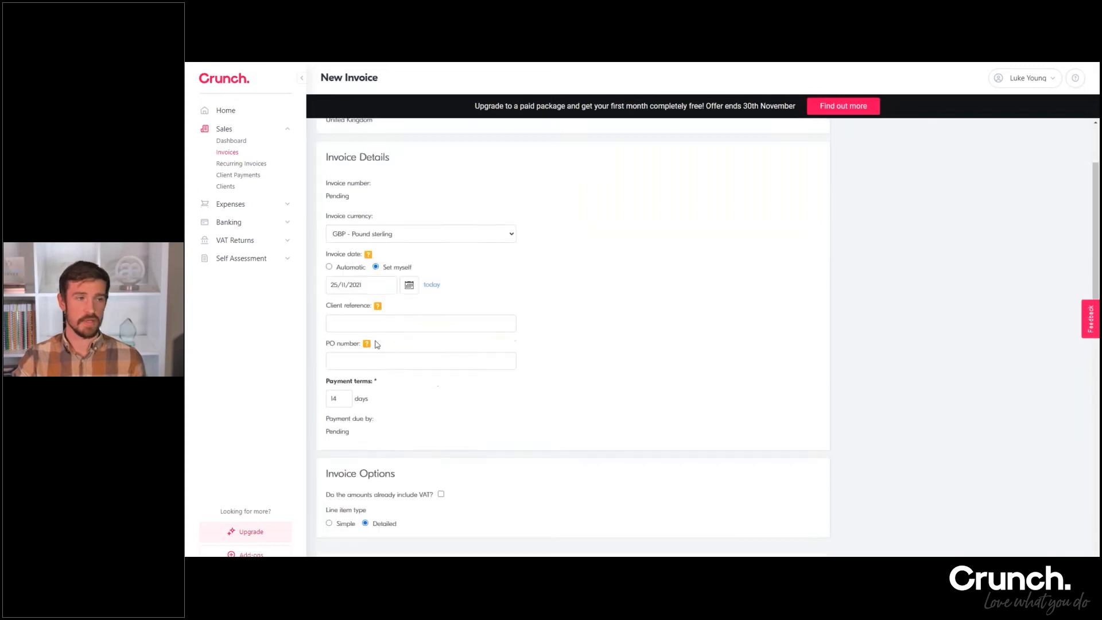
pyautogui.scroll(-3, 347, 374)
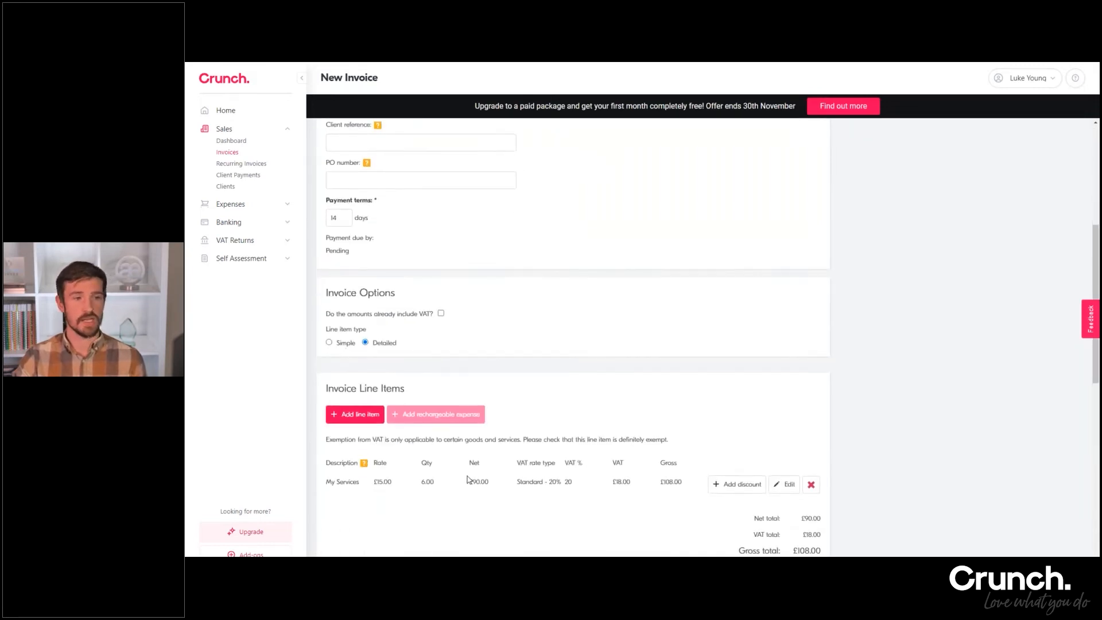
pyautogui.scroll(-1, 494, 453)
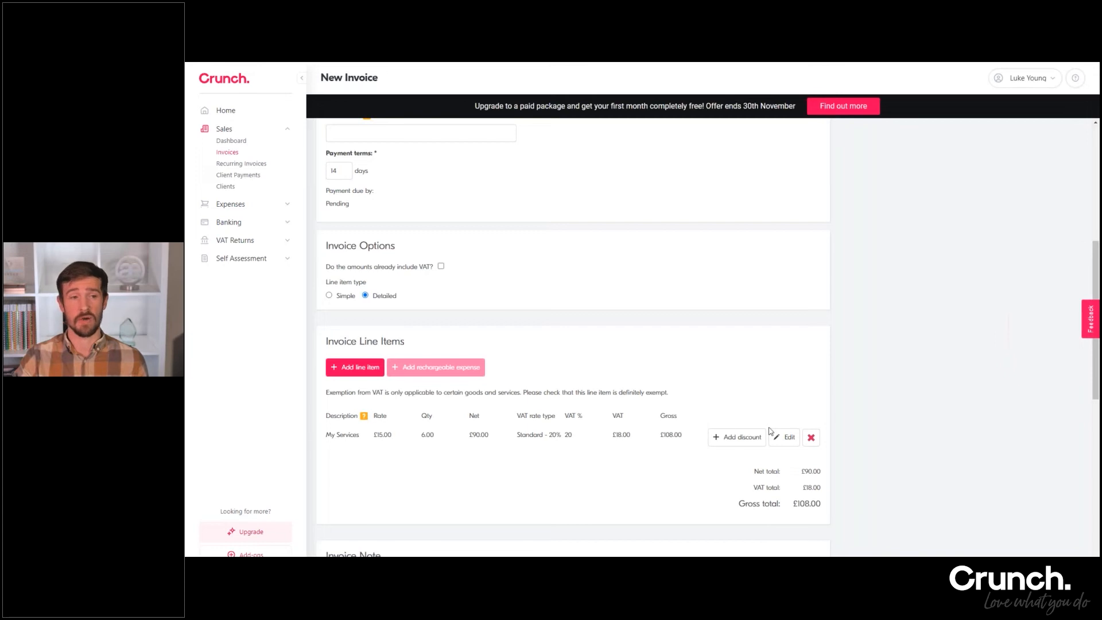
pyautogui.click(782, 440)
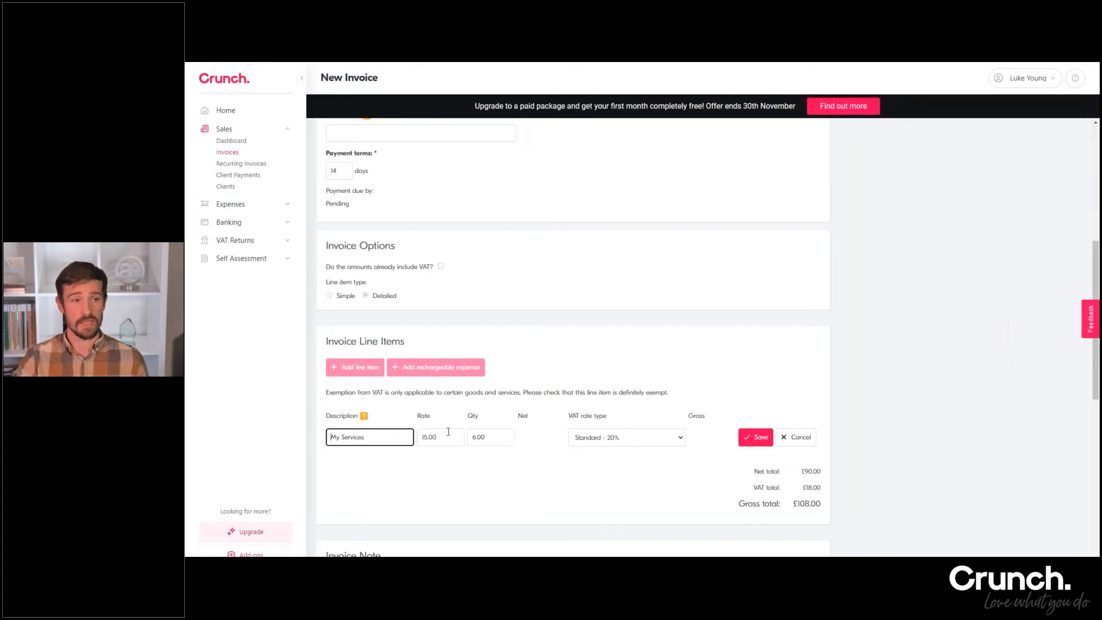
pyautogui.click(786, 439)
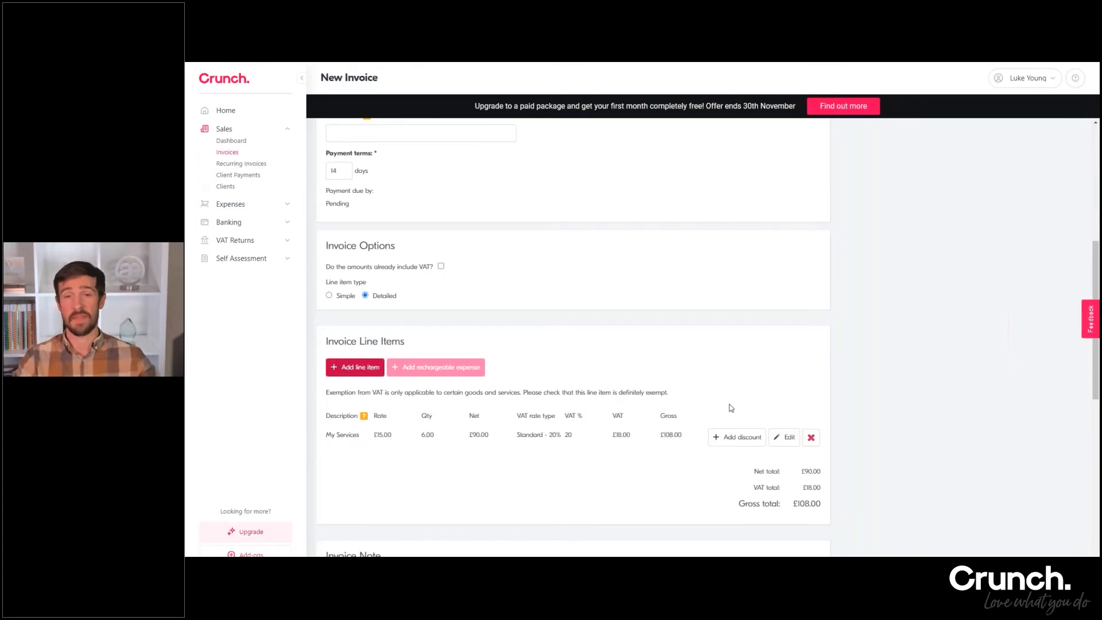
pyautogui.scroll(-8, 462, 426)
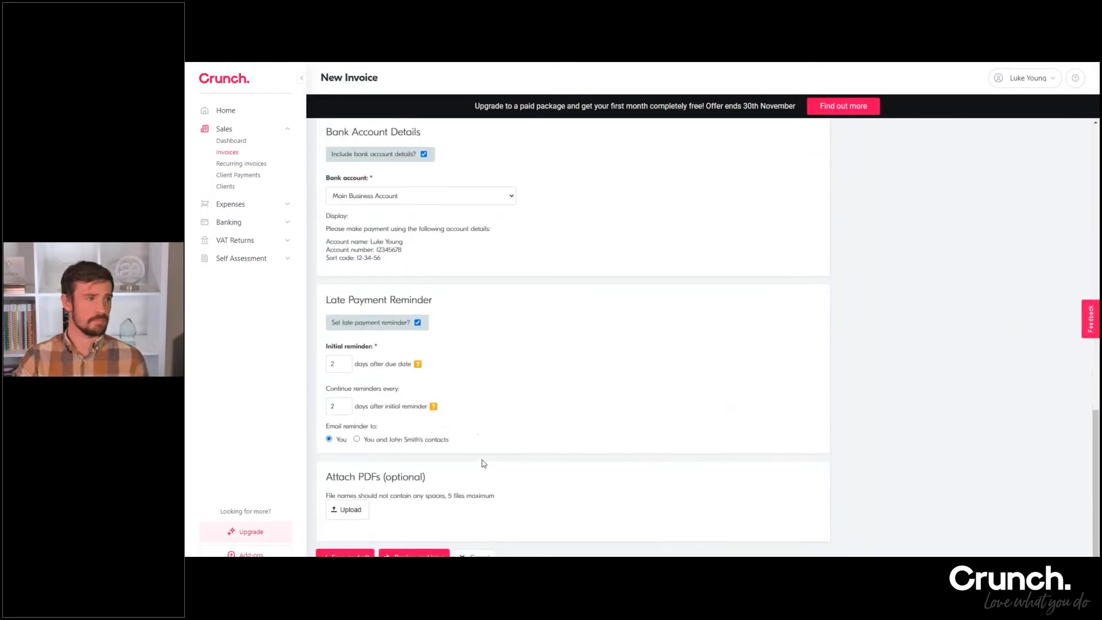
pyautogui.click(474, 555)
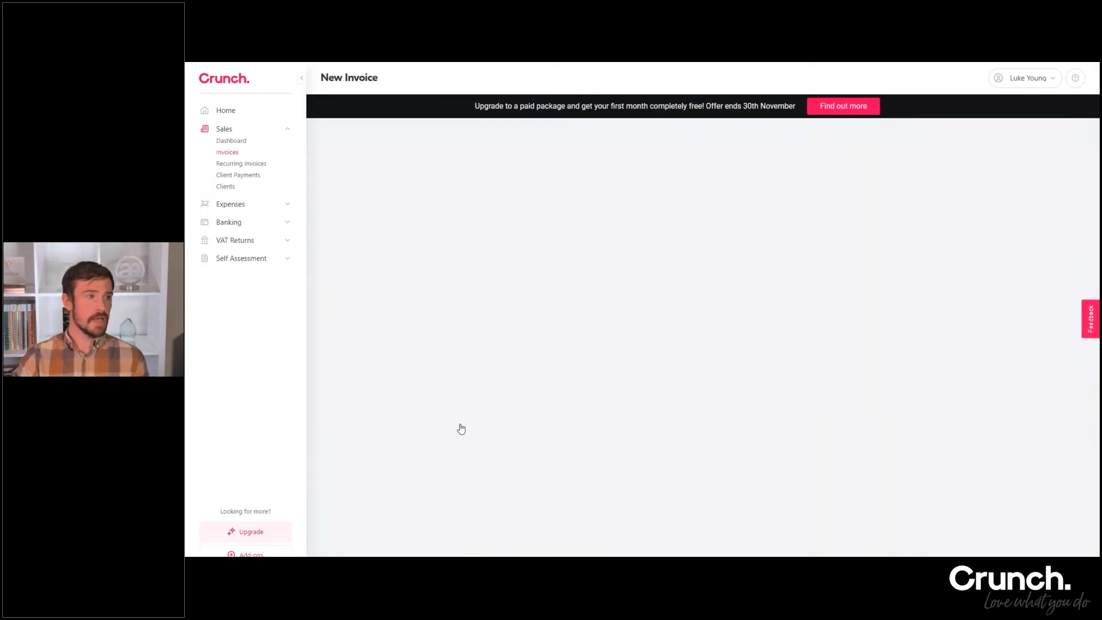
pyautogui.click(229, 154)
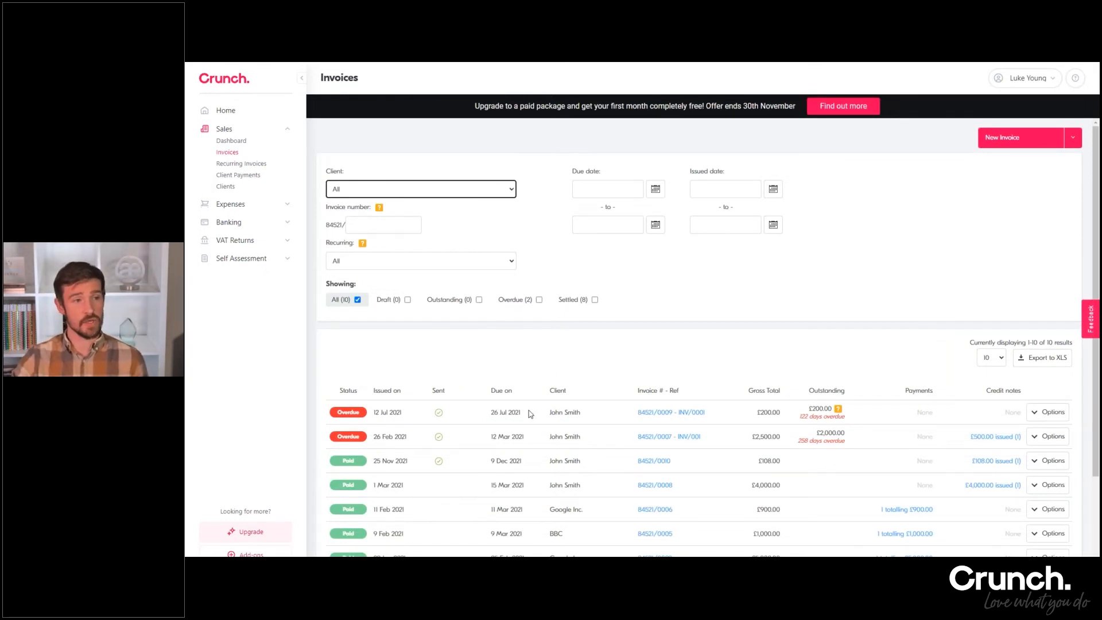
# Start recording a client payment for the overdue £200.00 invoice, received today by transfer into the business bank account
pyautogui.moveTo(523, 413); pyautogui.dragTo(491, 412)
pyautogui.click(504, 412)
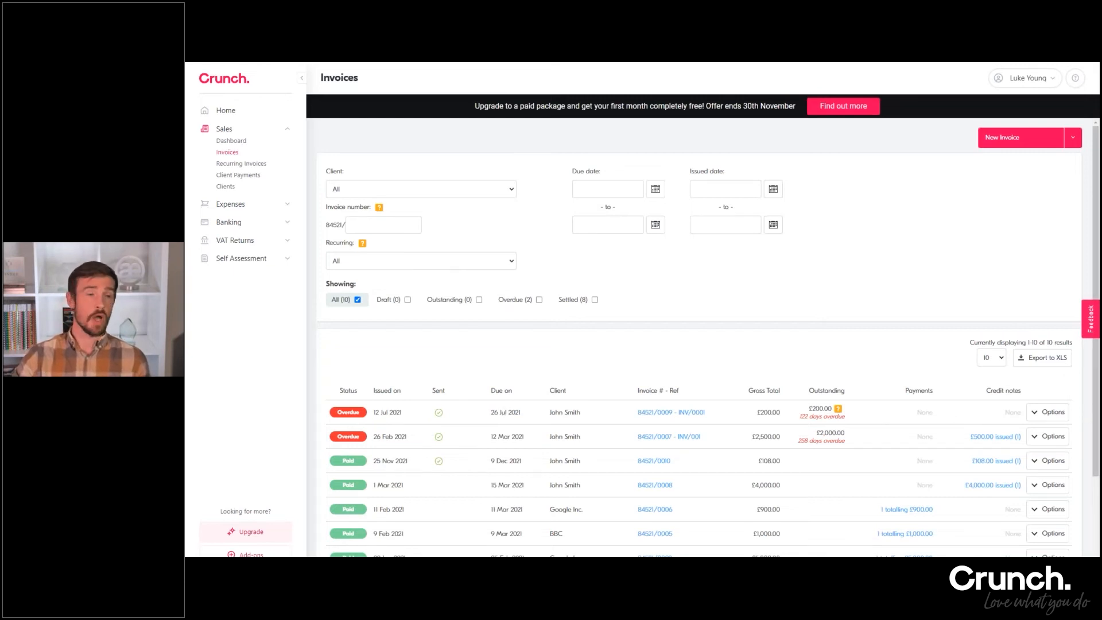
pyautogui.click(1056, 416)
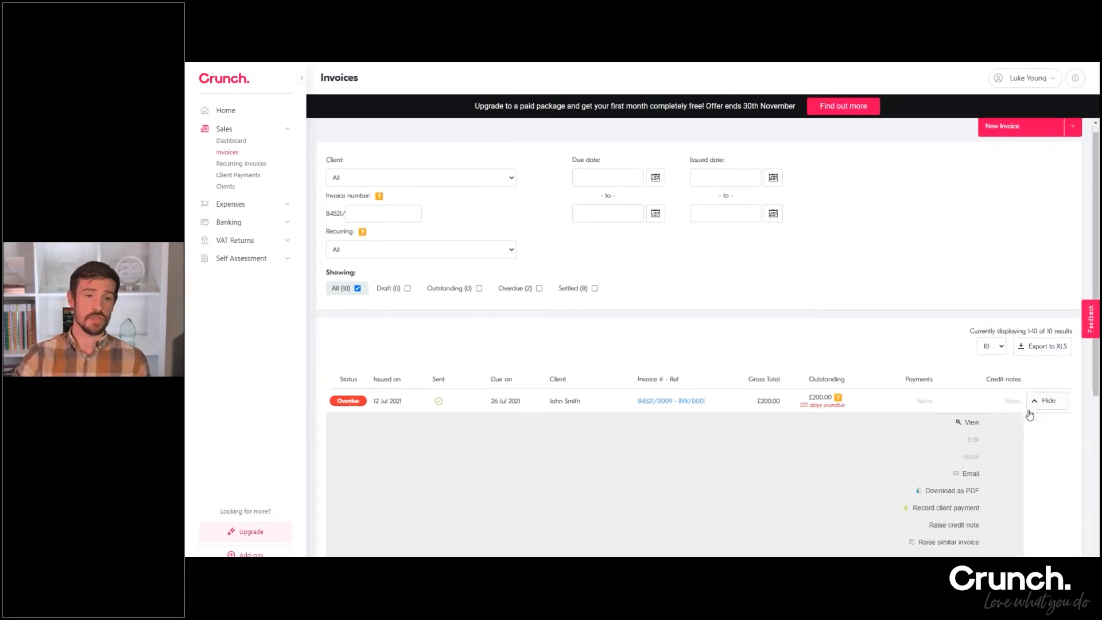
pyautogui.click(956, 376)
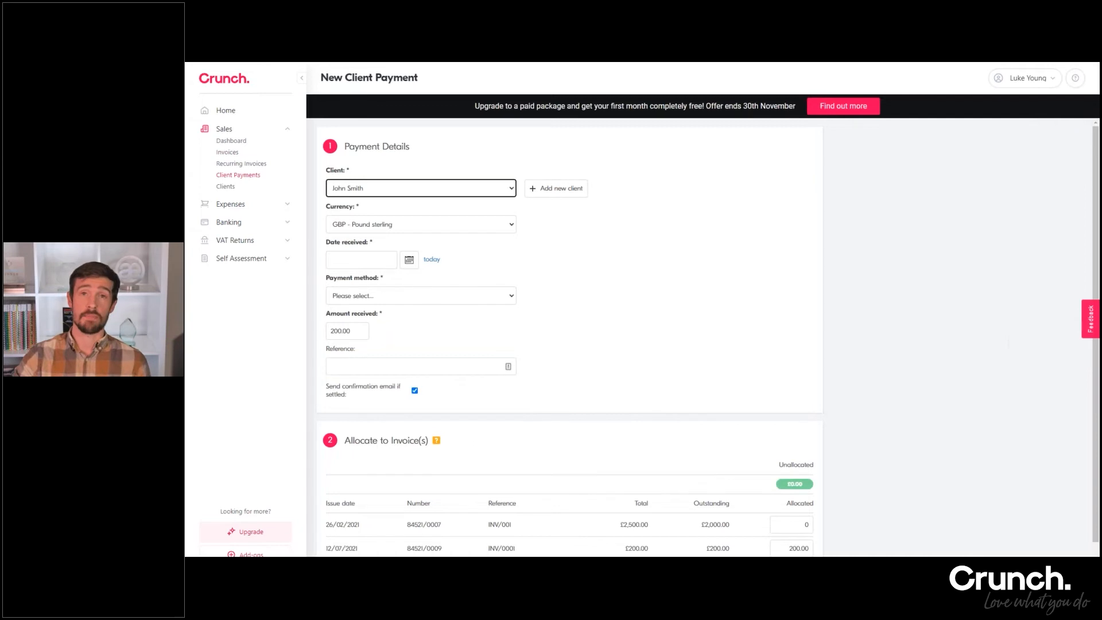
pyautogui.click(439, 264)
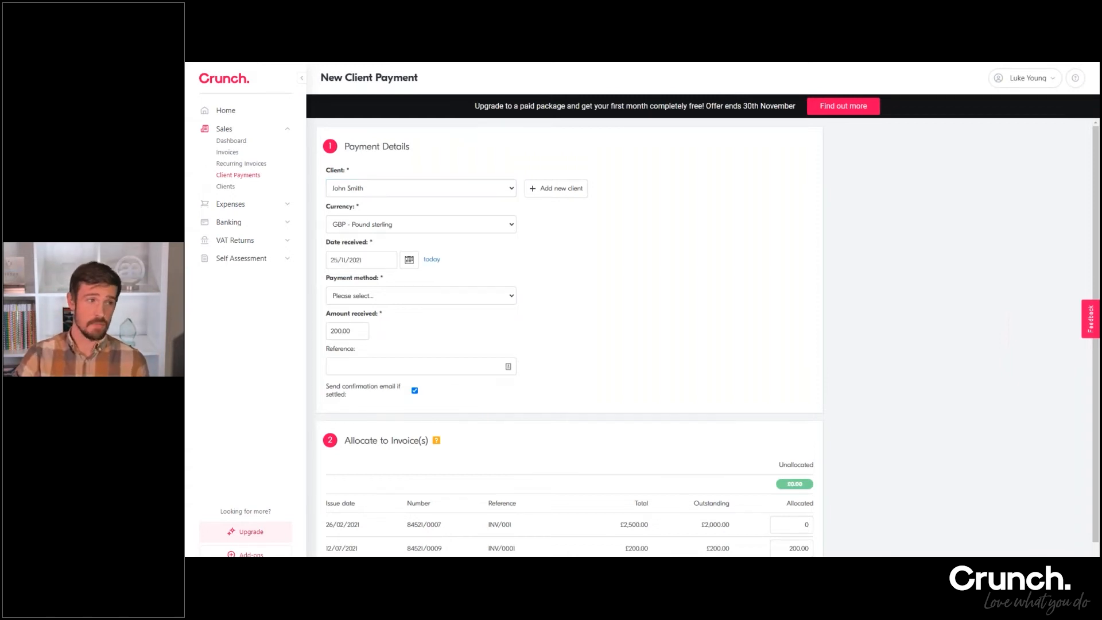
pyautogui.click(386, 296)
pyautogui.click(385, 317)
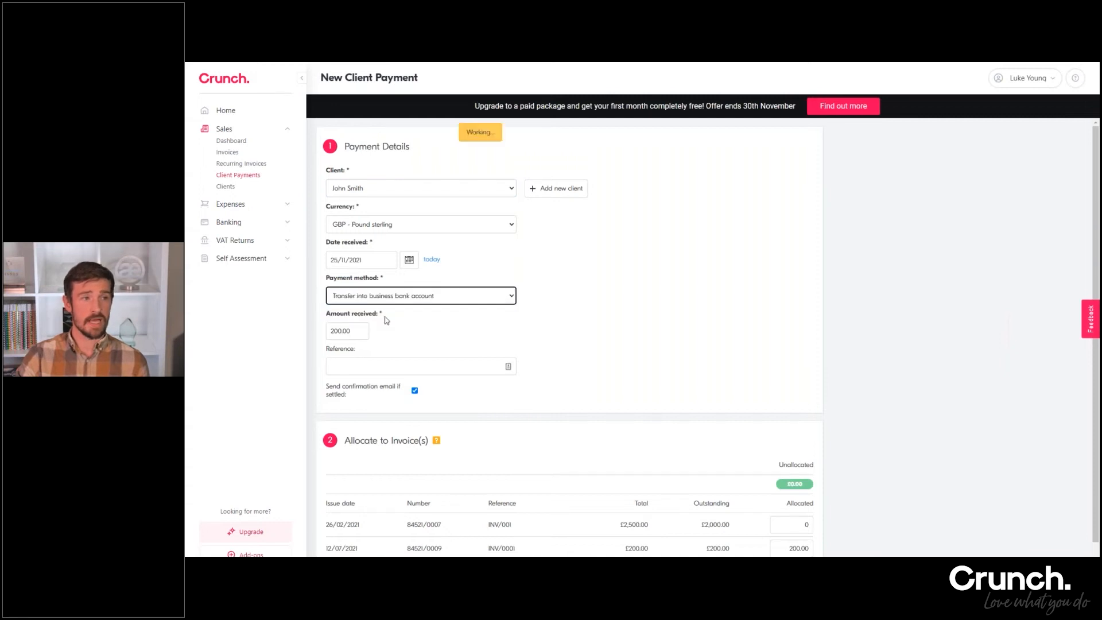
pyautogui.click(399, 365)
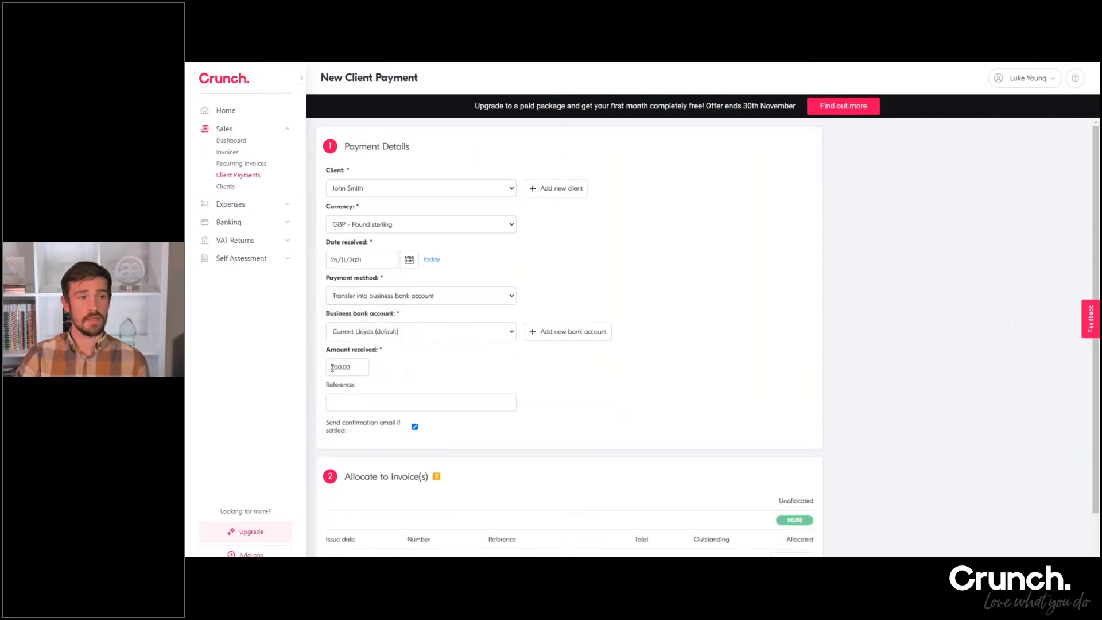
# Try an amount received of 150 for the client payment and set it back to 200
pyautogui.scroll(-1, 398, 390)
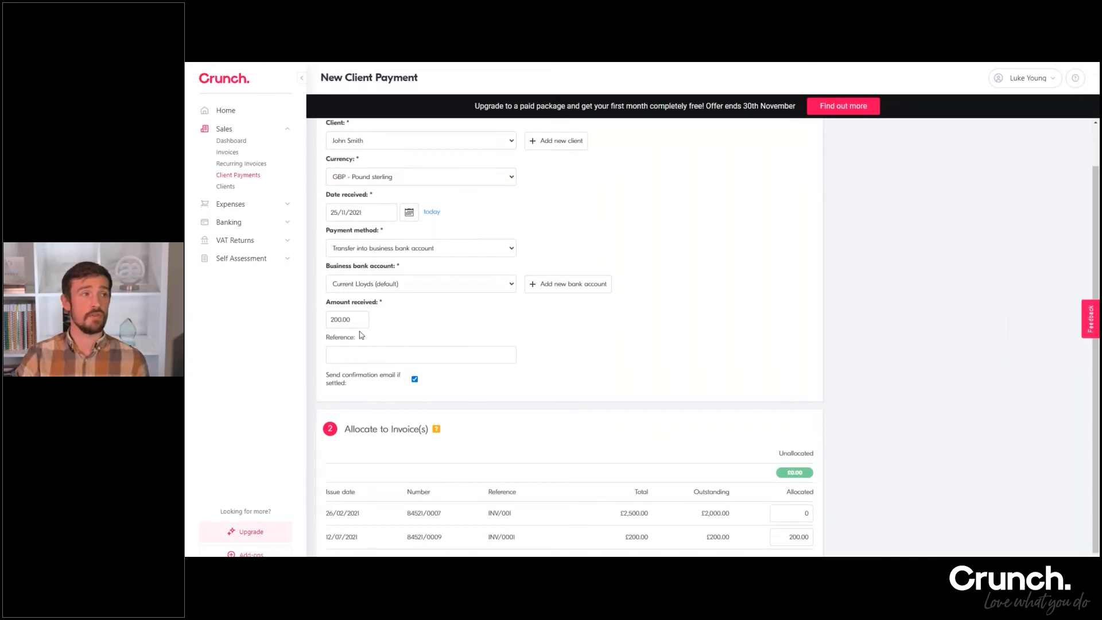
pyautogui.moveTo(351, 320); pyautogui.dragTo(330, 320)
pyautogui.write('150')
pyautogui.doubleClick(341, 319)
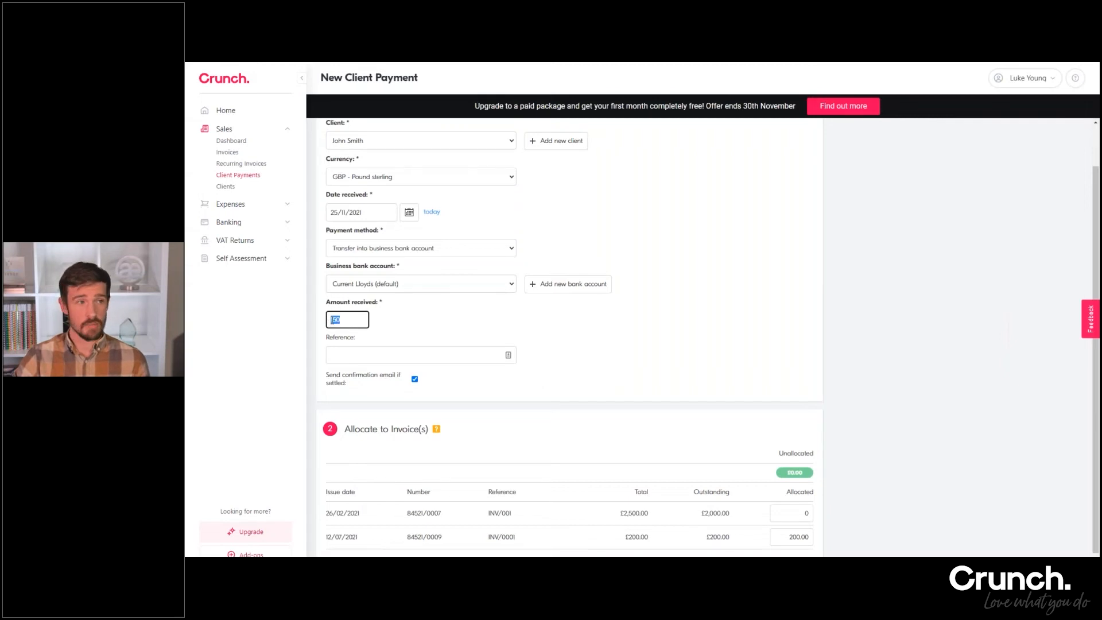
pyautogui.write('200')
pyautogui.click(388, 317)
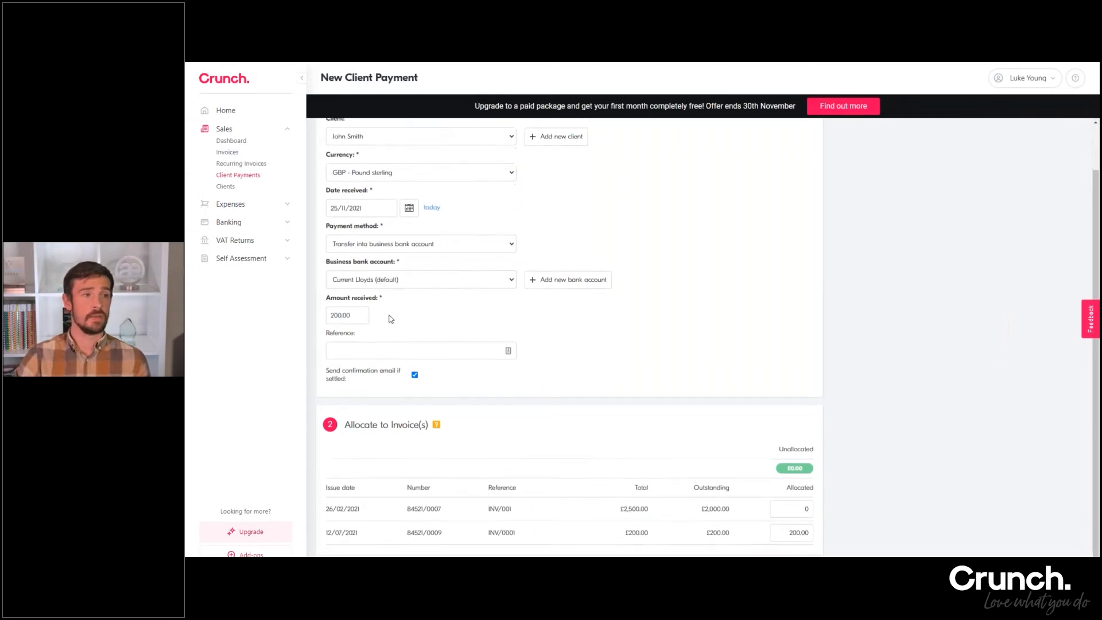
# Save the client payment with its 200.00 allocated to the invoice dated 12/07/2021, and skip the payment confirmation email
pyautogui.scroll(-1, 689, 435)
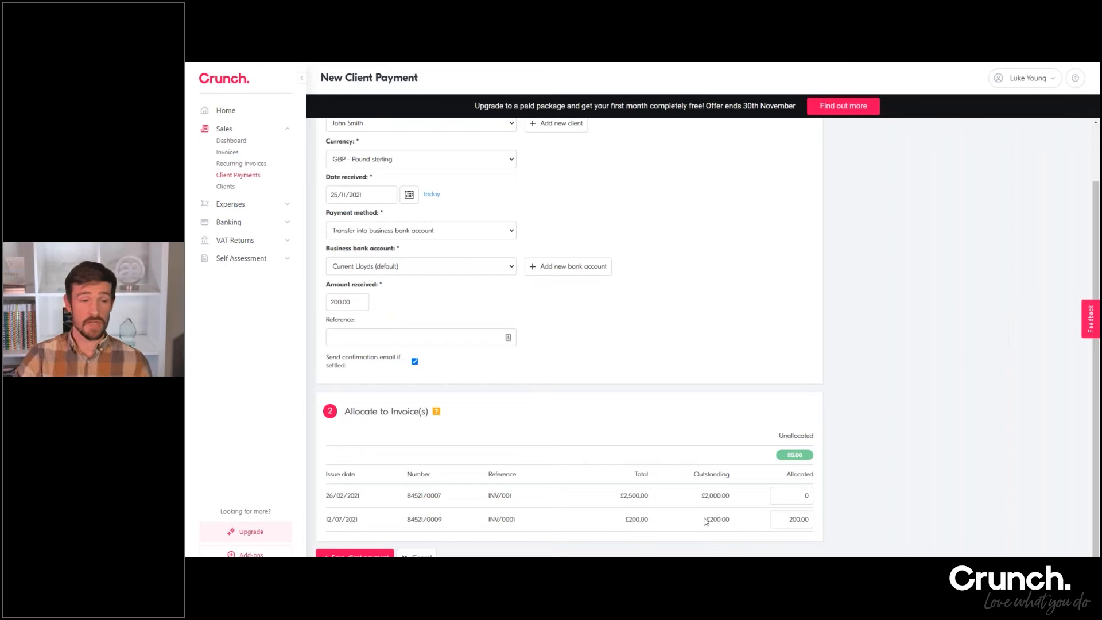
pyautogui.moveTo(786, 521); pyautogui.dragTo(809, 520)
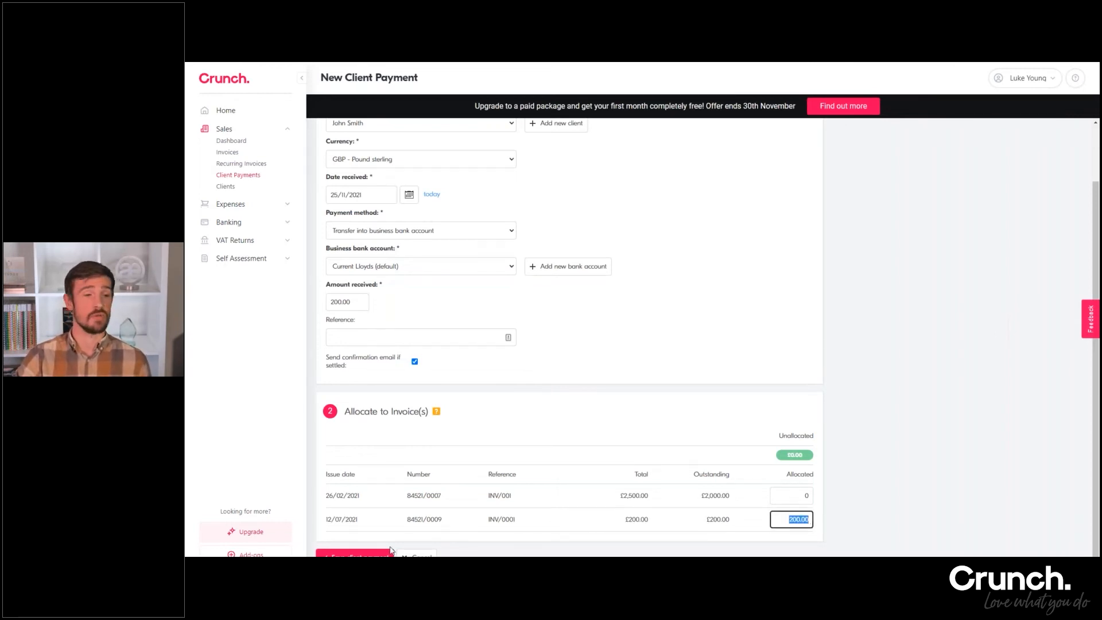
pyautogui.click(355, 555)
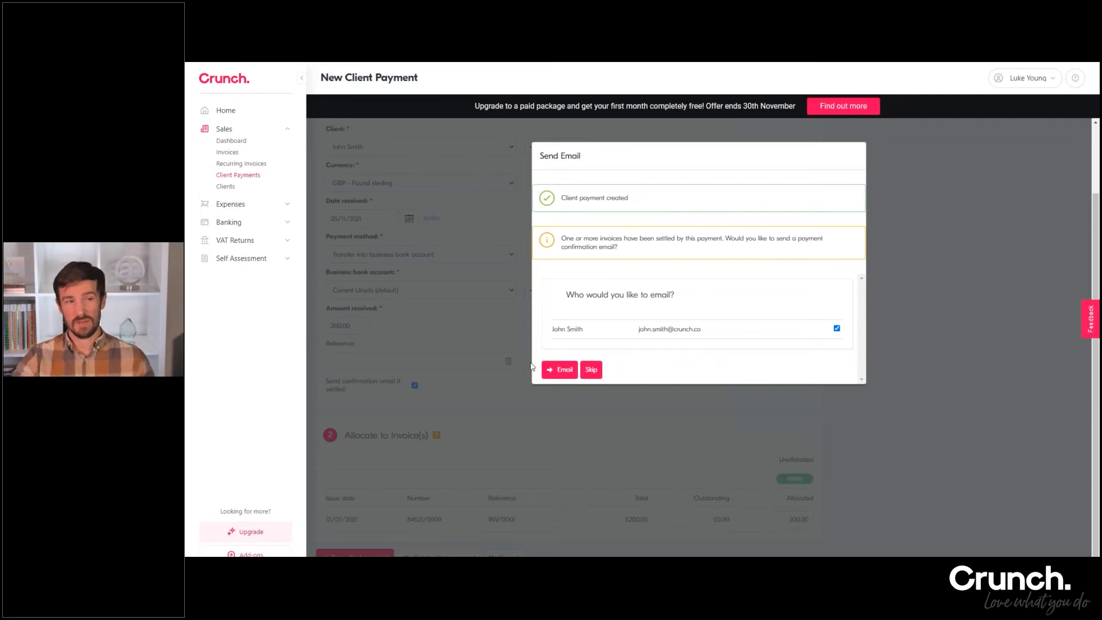
pyautogui.click(589, 370)
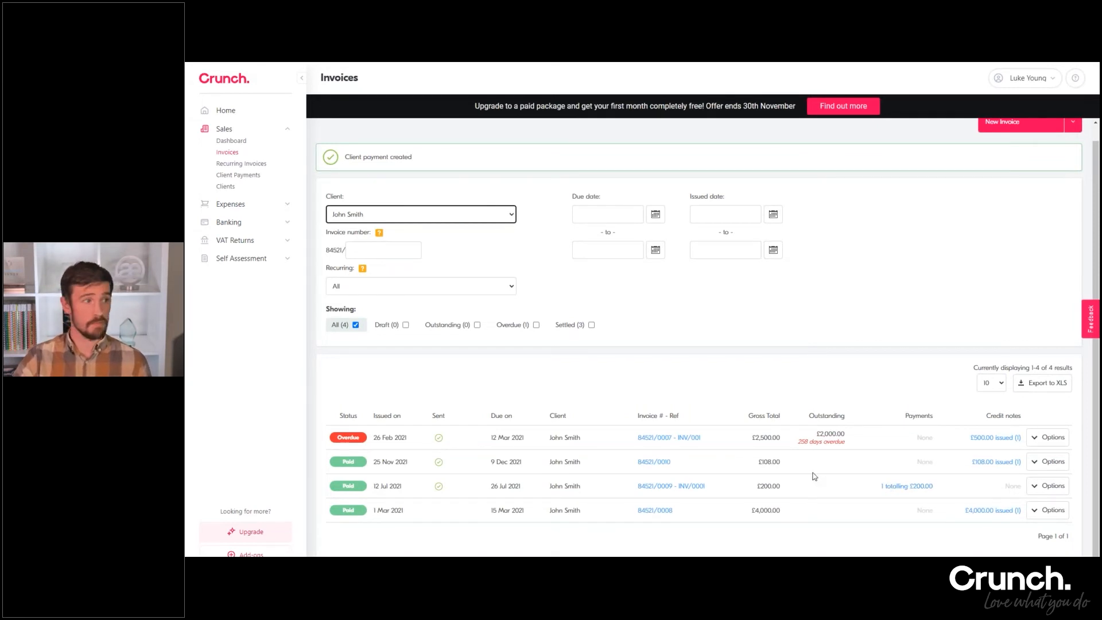
# Open the suppliers list in the expenses section and close its filters
pyautogui.scroll(1, 461, 336)
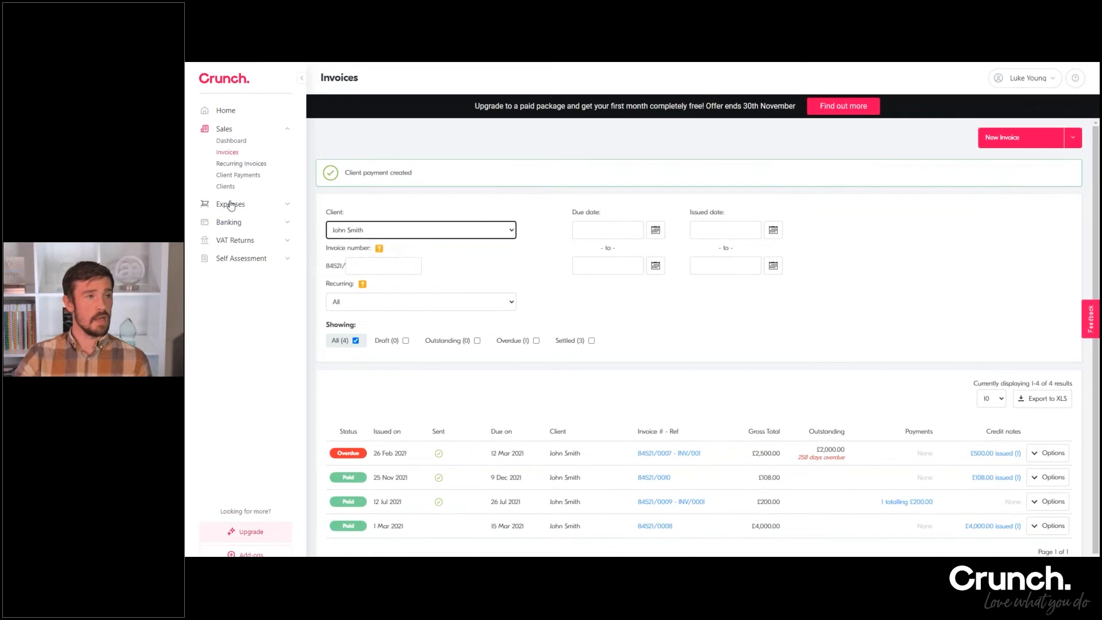
pyautogui.scroll(-1, 395, 220)
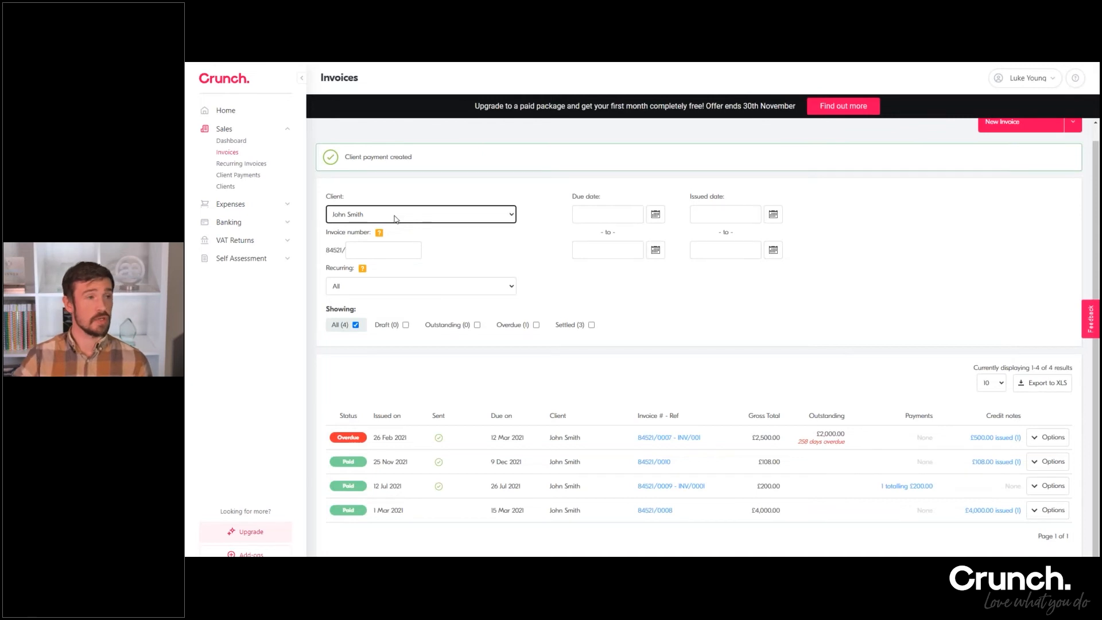
pyautogui.click(288, 204)
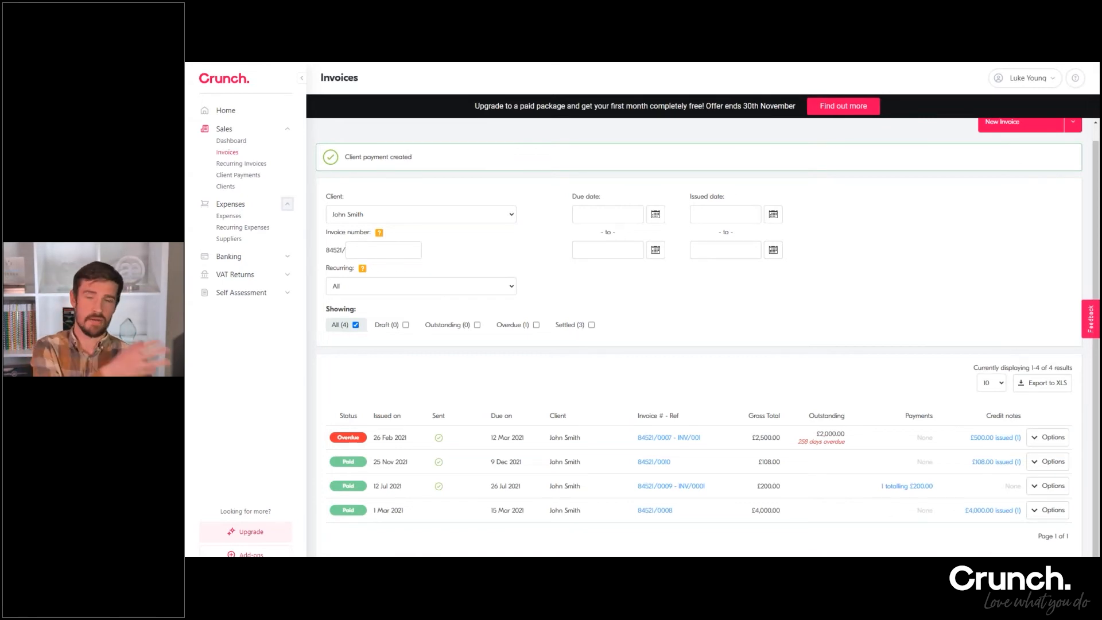
pyautogui.click(238, 240)
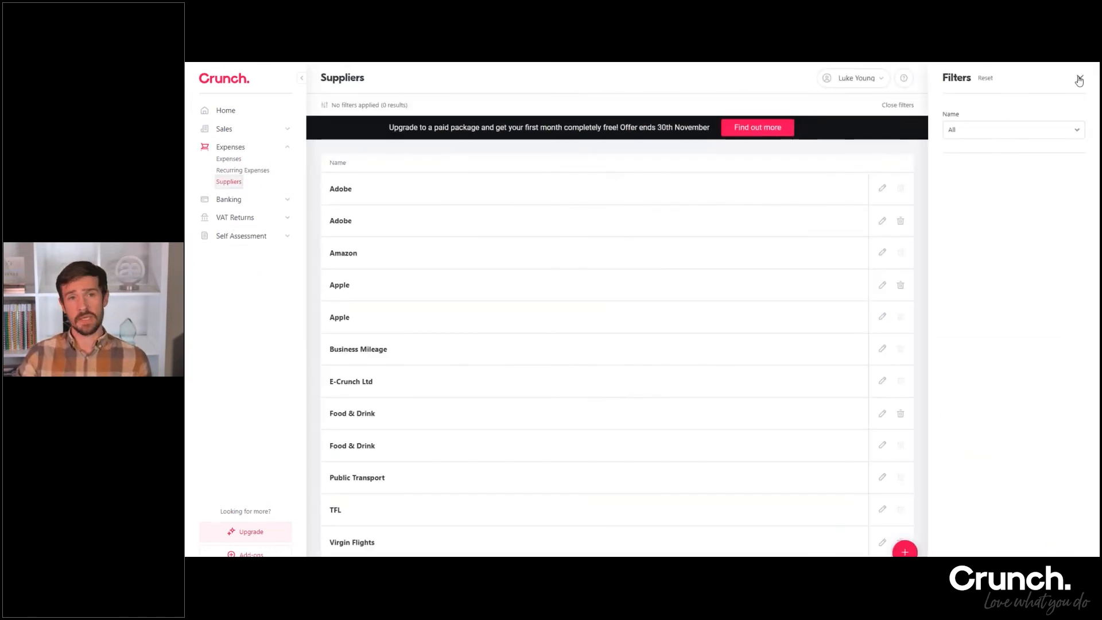
pyautogui.click(1078, 77)
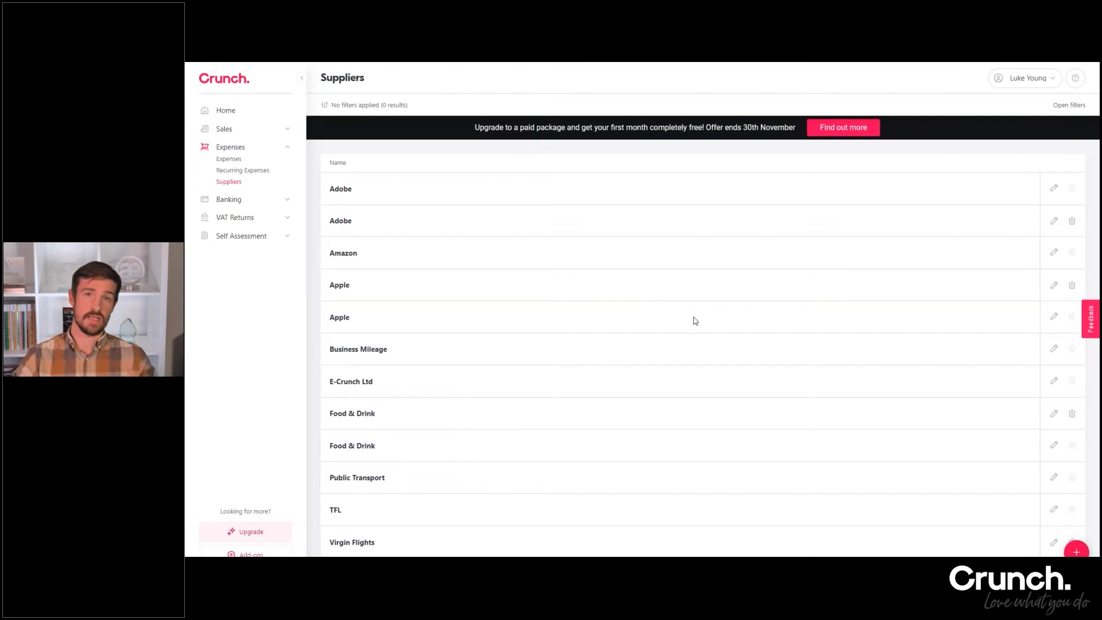
# Start a new supplier named TFL with Public Transport as its default expense type
pyautogui.click(1076, 551)
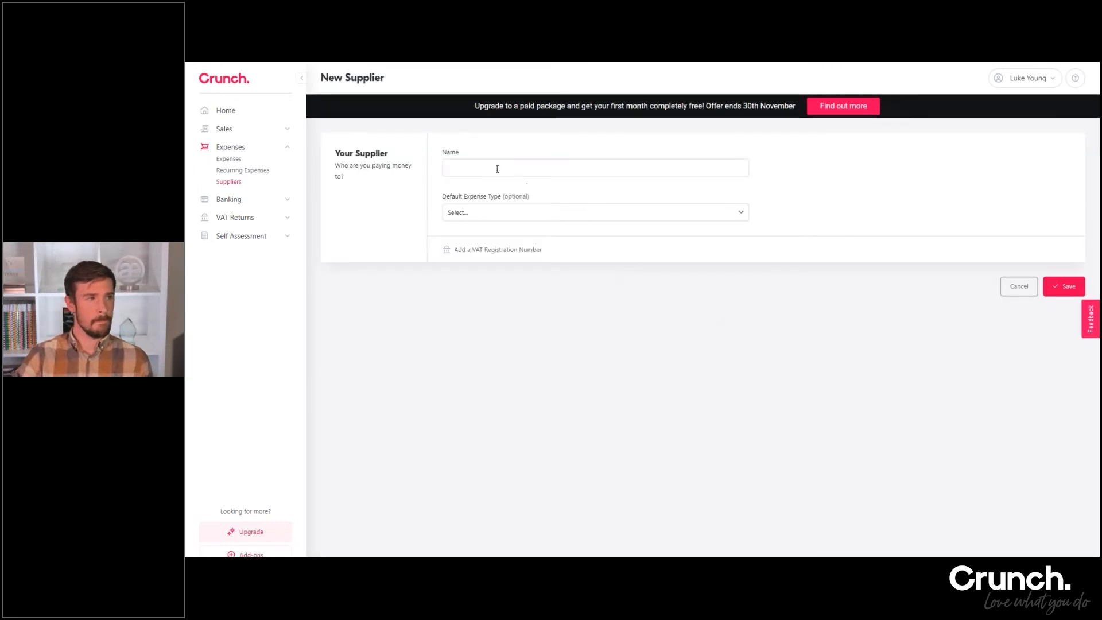
pyautogui.click(496, 169)
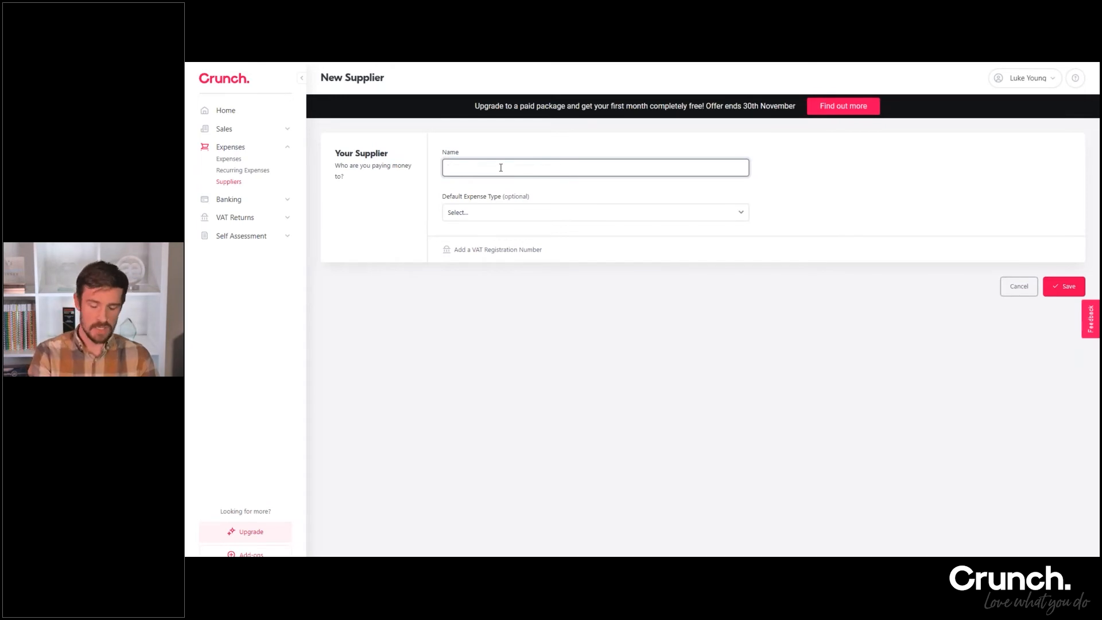
pyautogui.write('TFL')
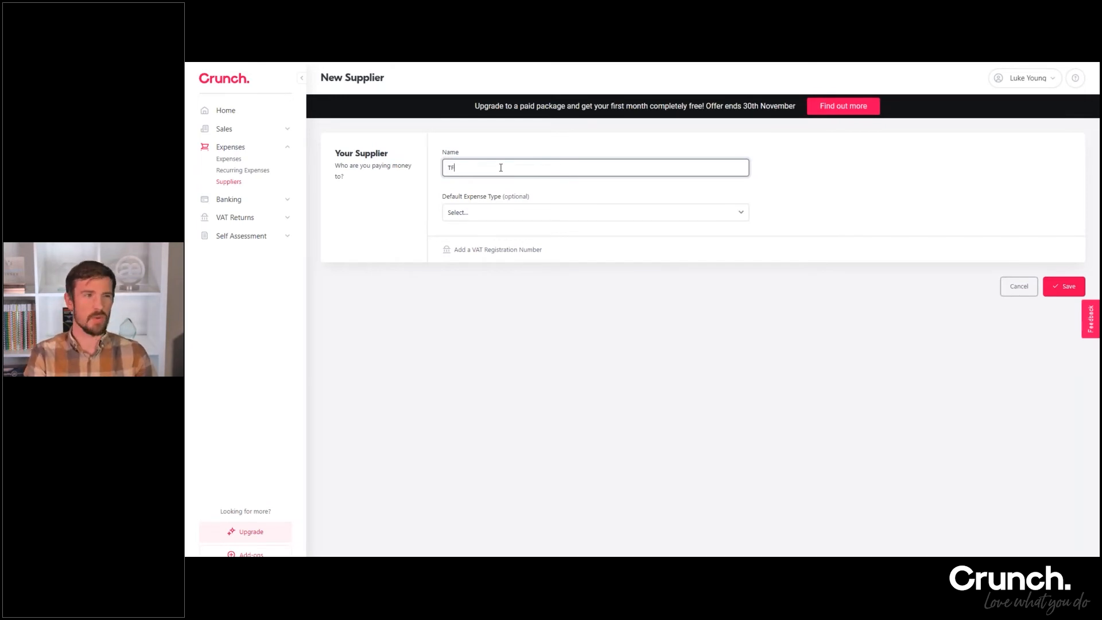
pyautogui.click(515, 150)
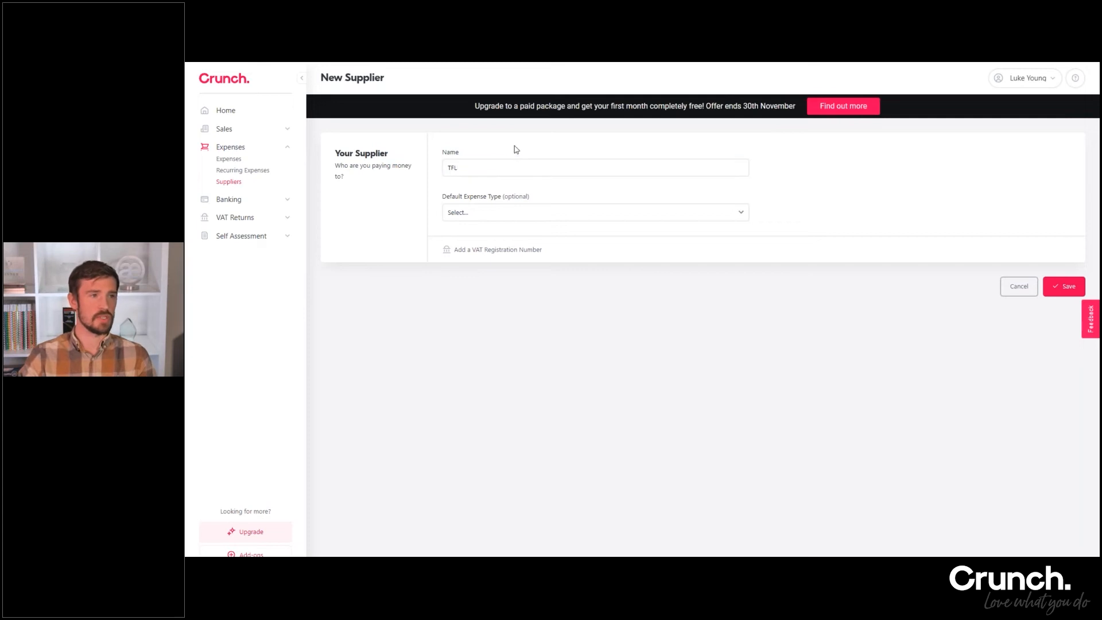
pyautogui.click(533, 218)
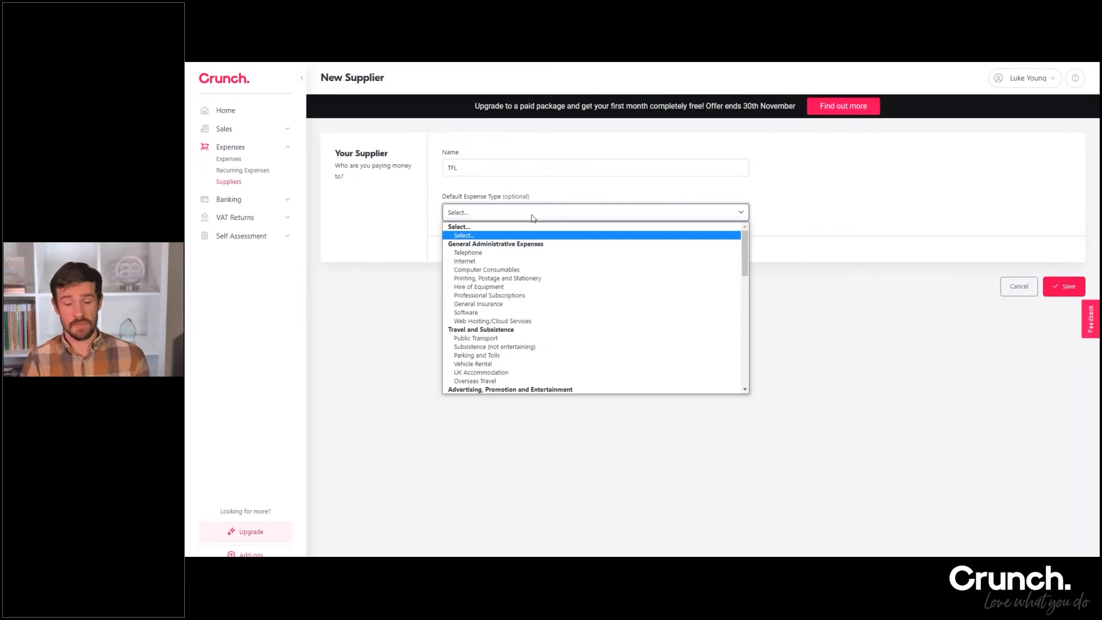
pyautogui.write('pu')
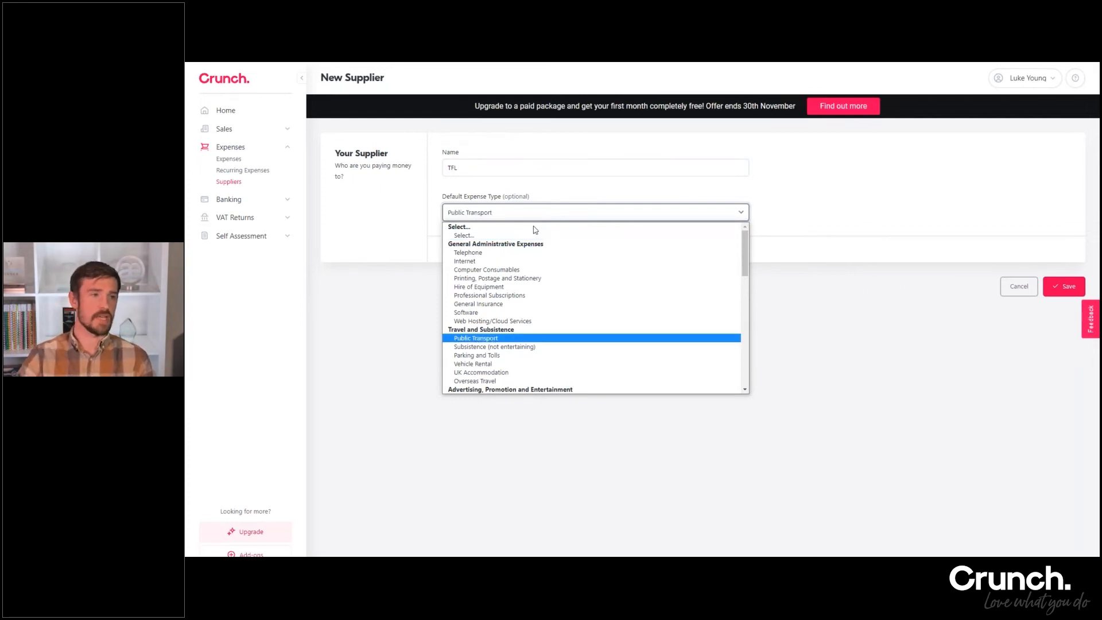
pyautogui.click(512, 341)
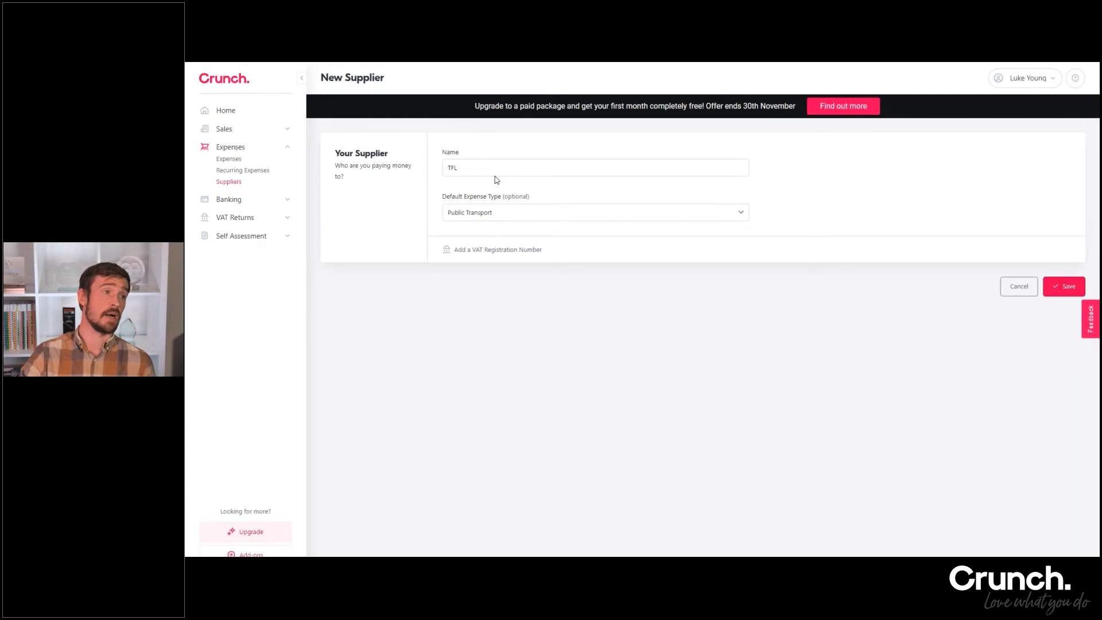
# Look through the other default expense types, keep Public Transport, and save the TFL supplier
pyautogui.click(509, 216)
pyautogui.scroll(-5, 581, 249)
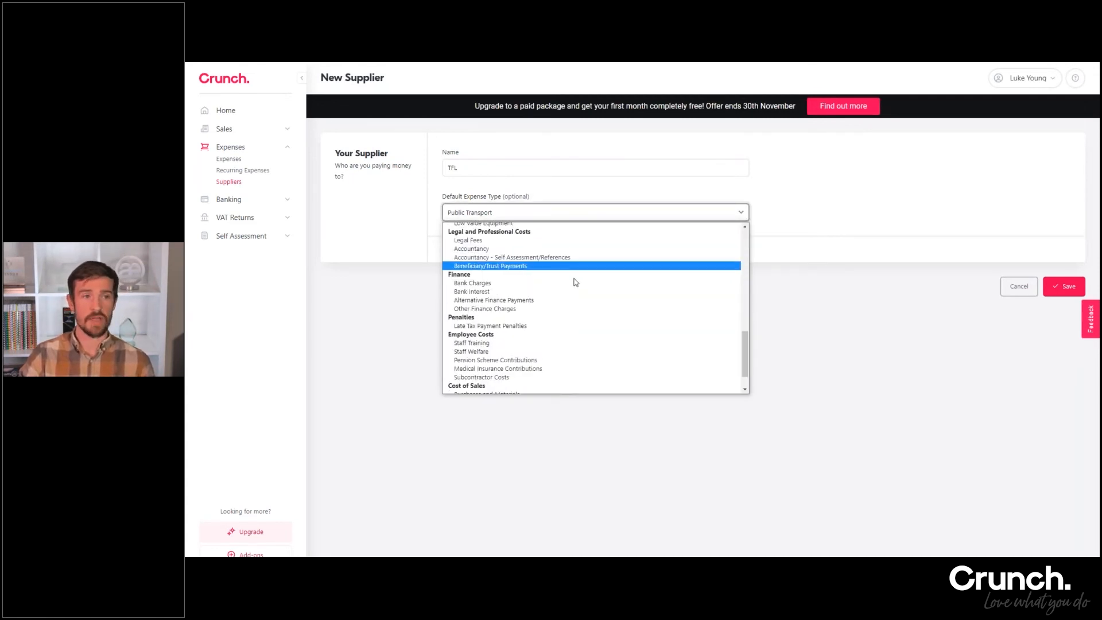
pyautogui.scroll(5, 576, 281)
pyautogui.click(804, 191)
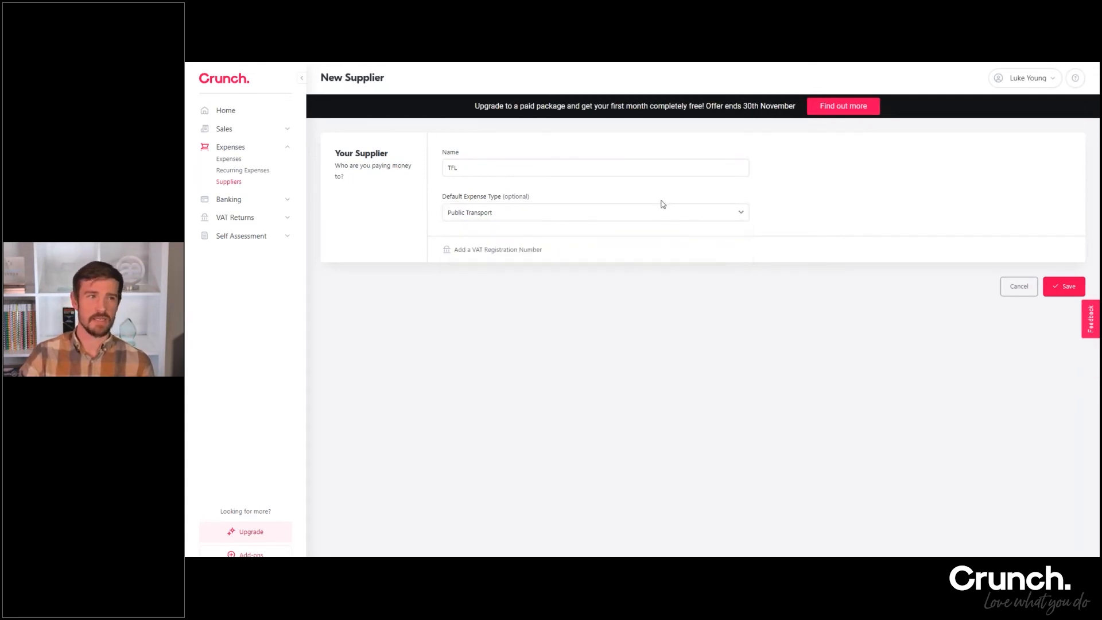
pyautogui.click(1062, 287)
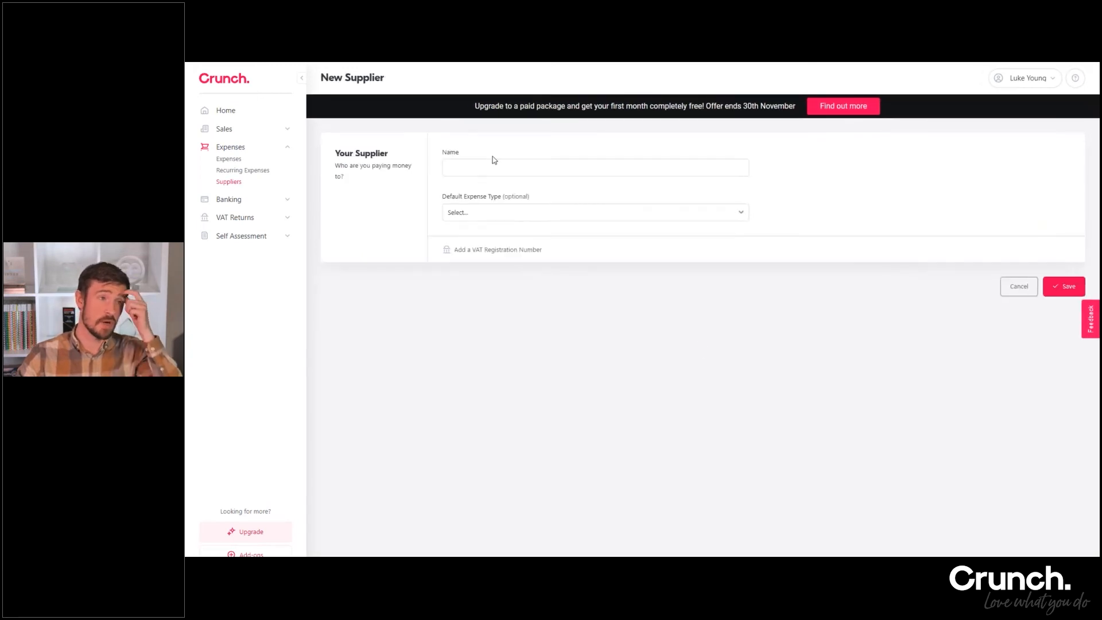
# Fill in another new supplier as Food & Drink with Subsistence (not entertaining) as the default expense type
pyautogui.click(491, 163)
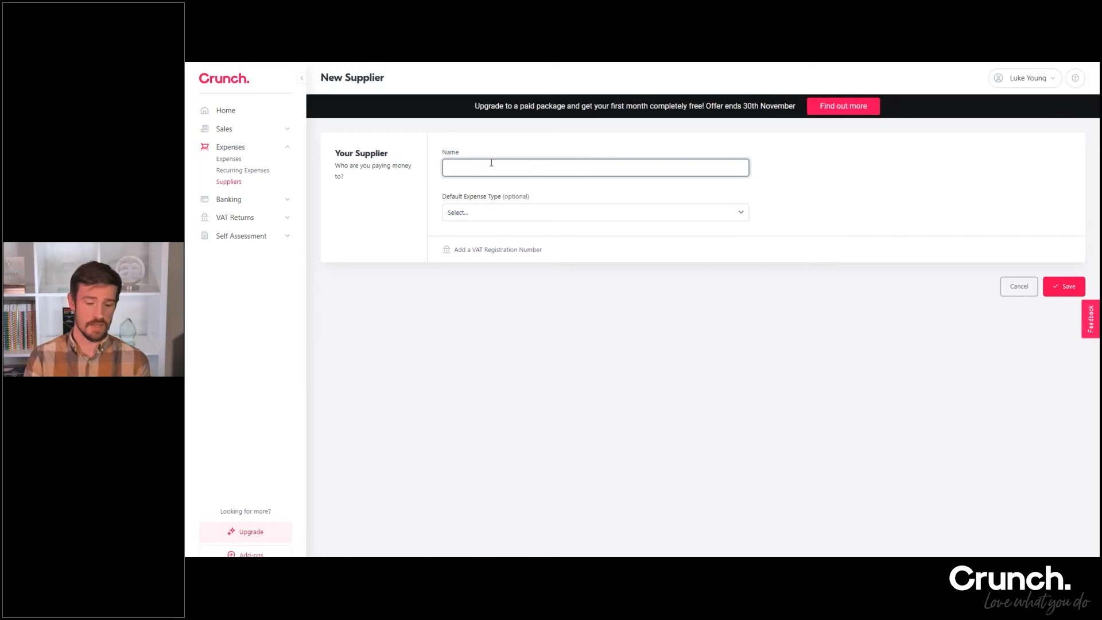
pyautogui.write('Food & Drink')
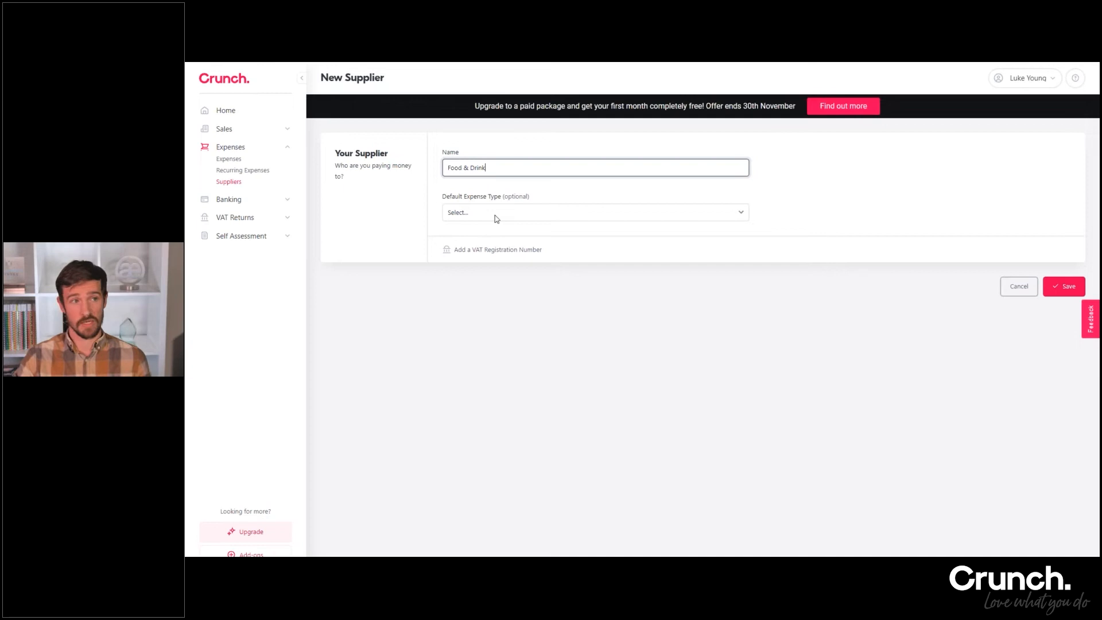
pyautogui.click(497, 213)
pyautogui.write('sub')
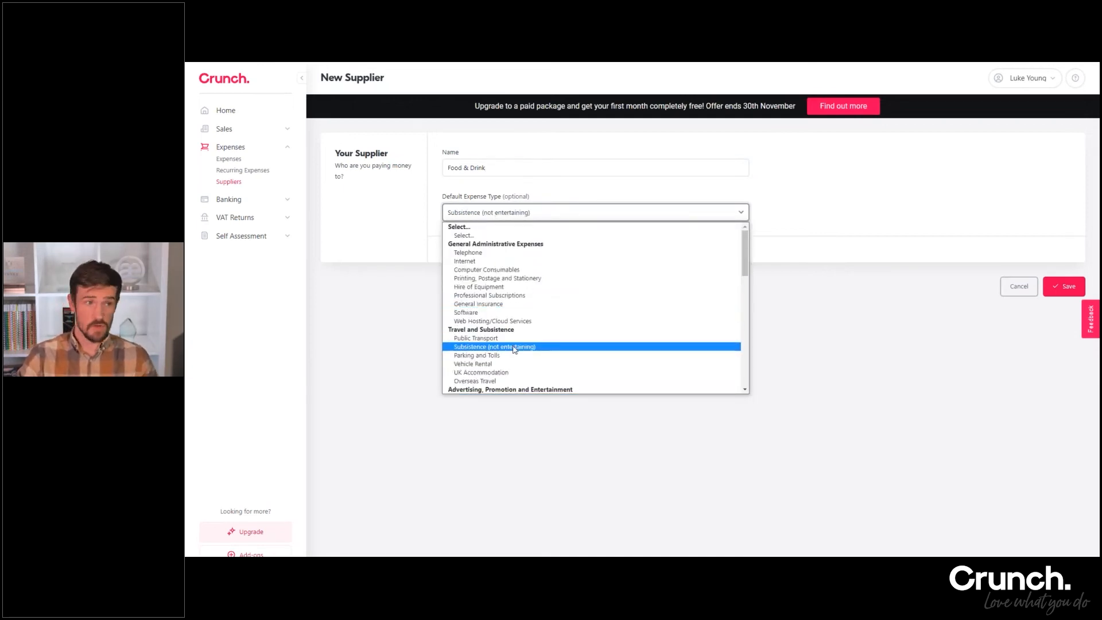
pyautogui.click(822, 199)
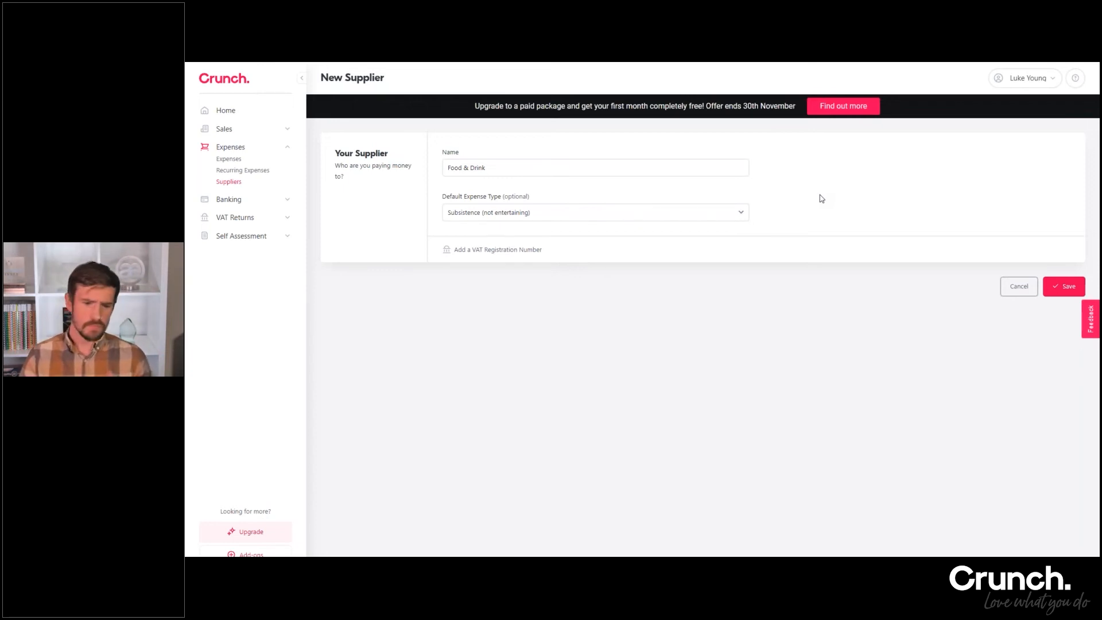
# Rename the unsaved supplier to Public Transport, set its default expense type to Public Transport, and save it
pyautogui.moveTo(486, 168); pyautogui.dragTo(447, 167)
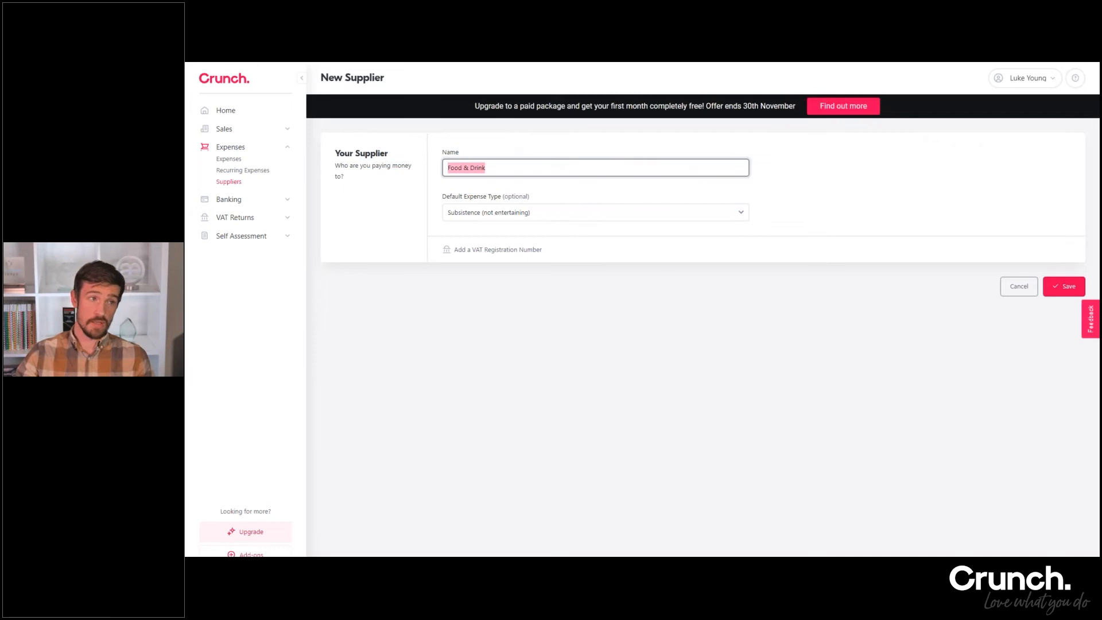
pyautogui.write('Public Transport')
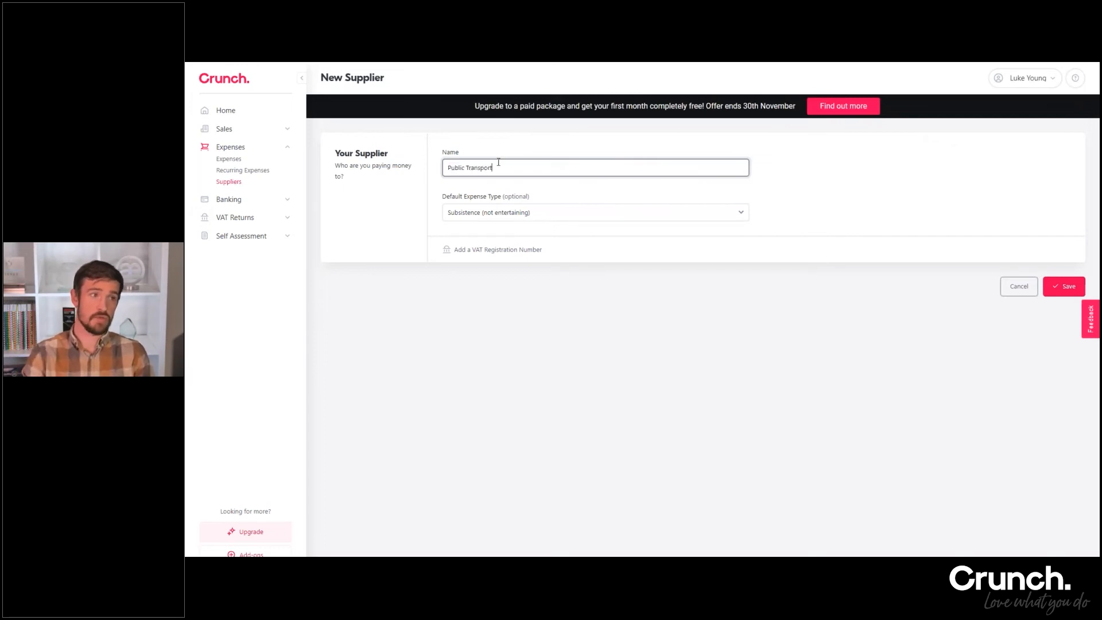
pyautogui.click(559, 211)
pyautogui.write('pub')
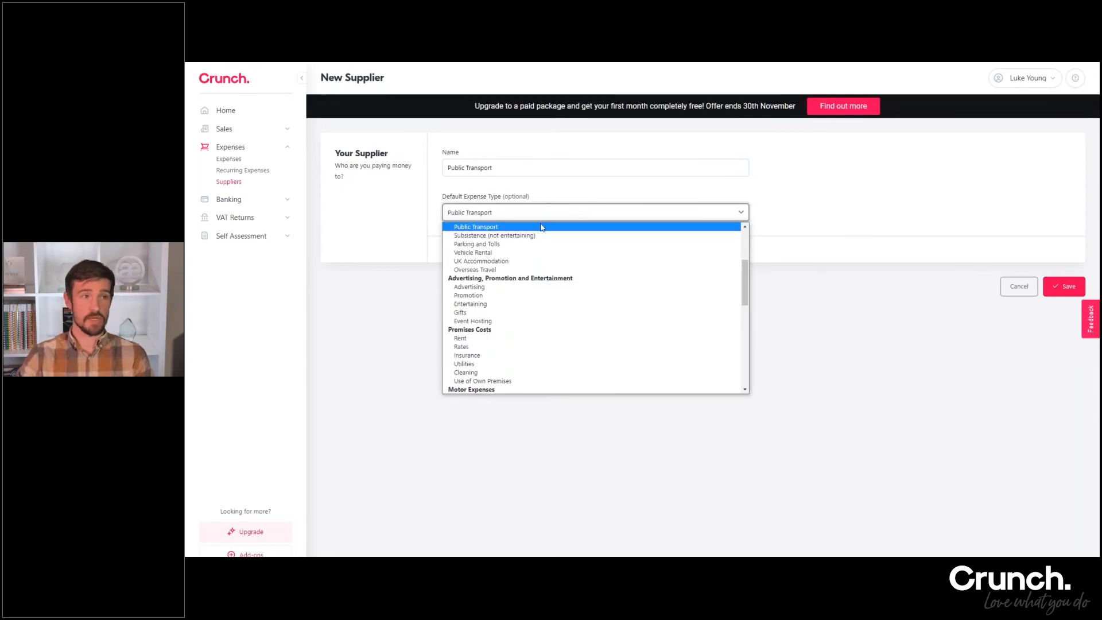
pyautogui.click(542, 227)
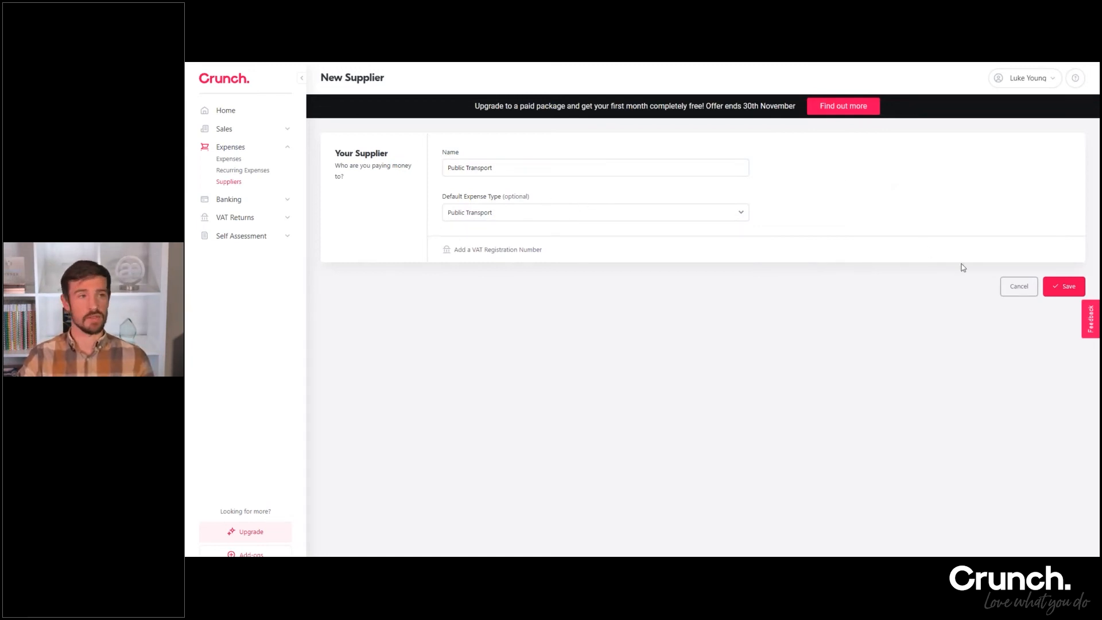
pyautogui.click(1068, 286)
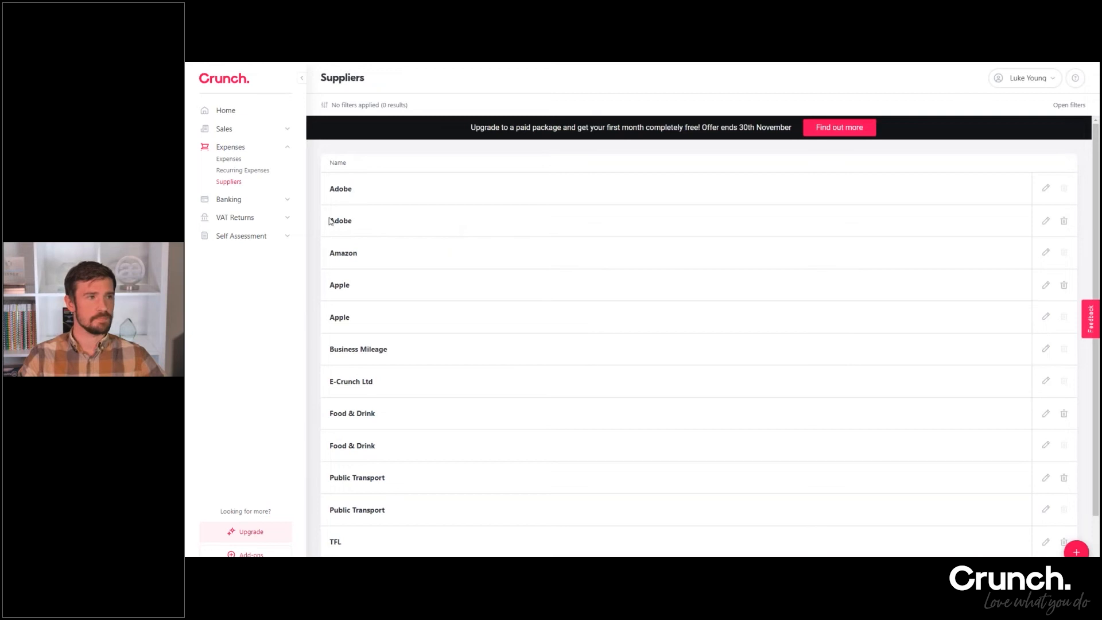
# Look over the suppliers list, and open the expenses list to review its recorded expenses
pyautogui.scroll(-2, 591, 248)
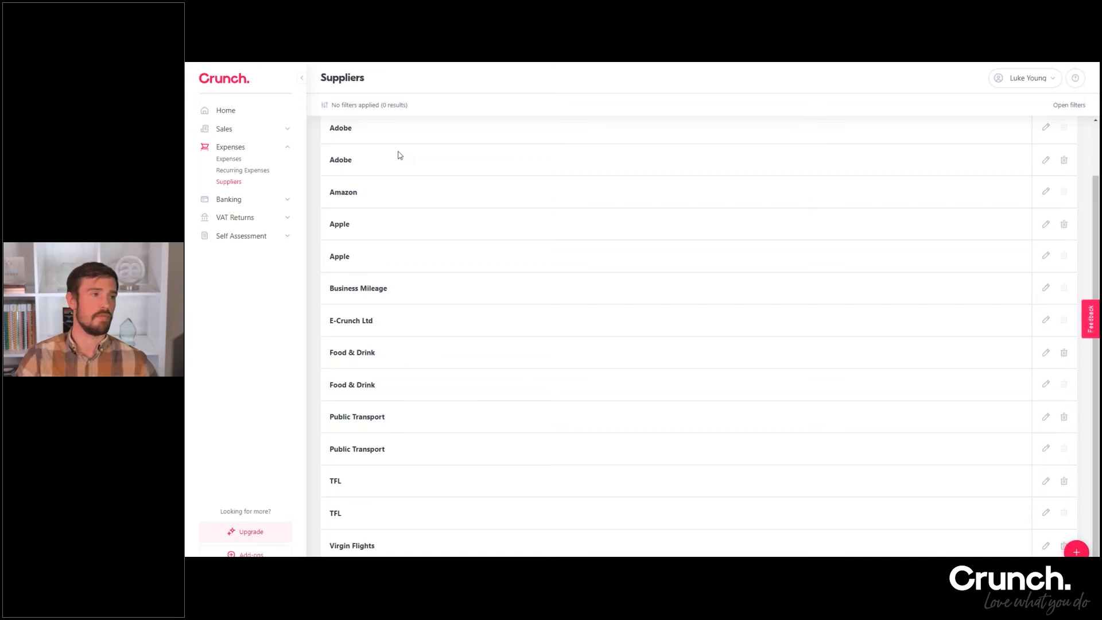
pyautogui.scroll(2, 479, 244)
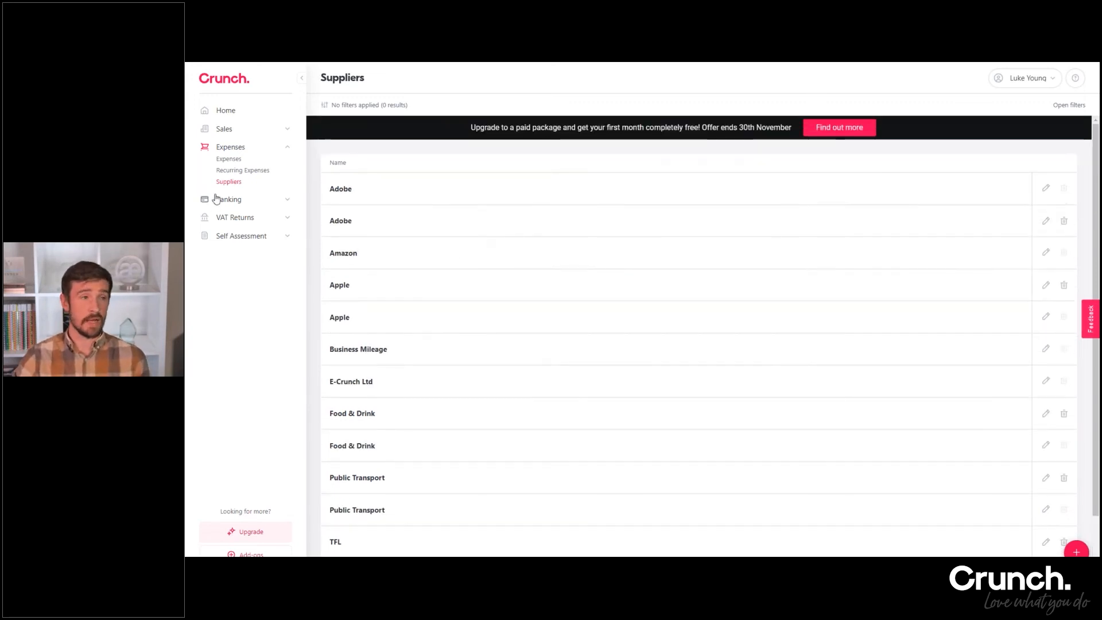
pyautogui.click(230, 160)
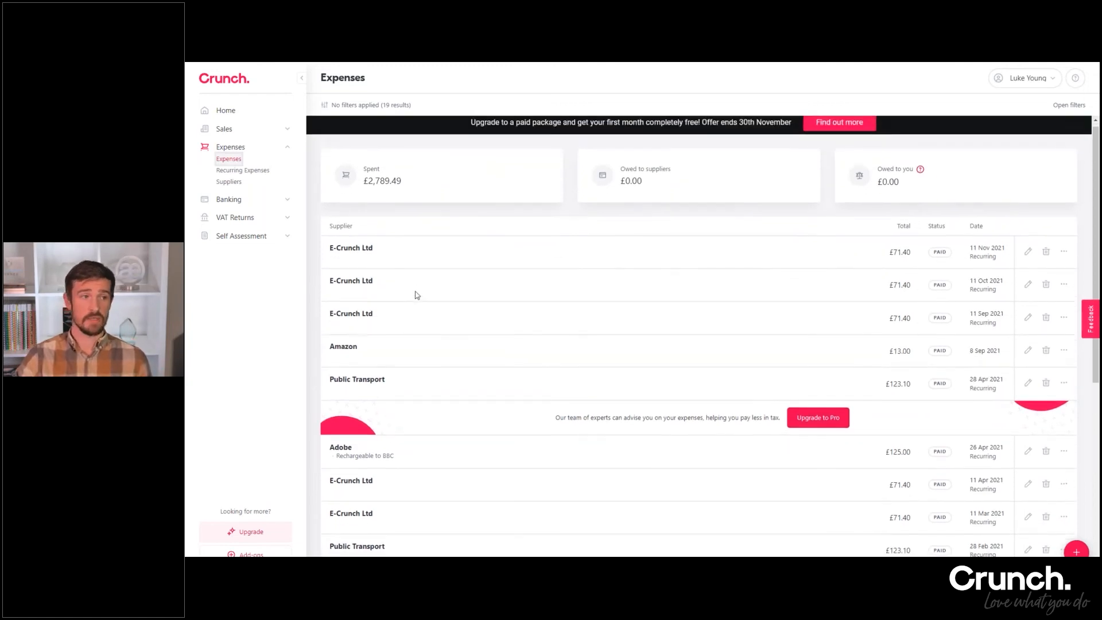
pyautogui.scroll(-2, 402, 259)
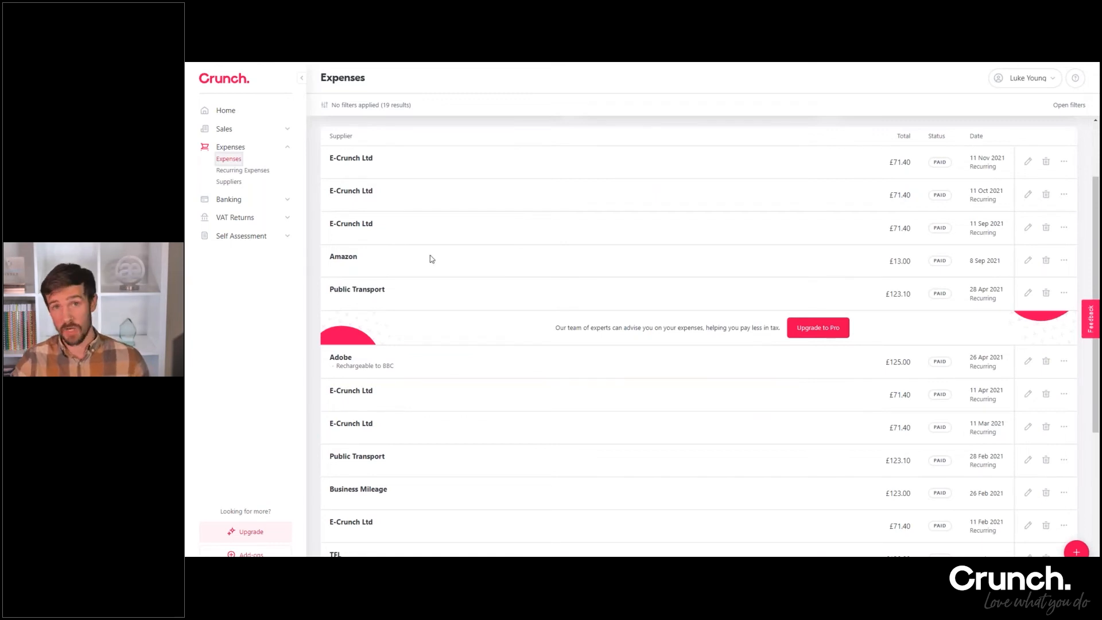
pyautogui.scroll(2, 670, 282)
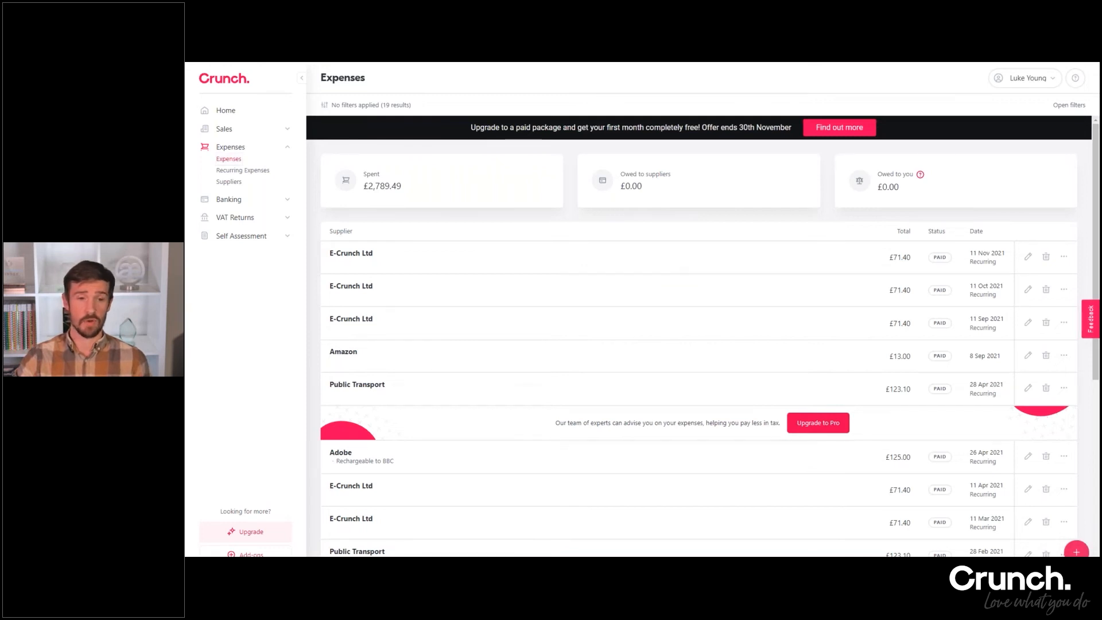
# Start a new expense and choose Public Transport as its supplier
pyautogui.click(1076, 552)
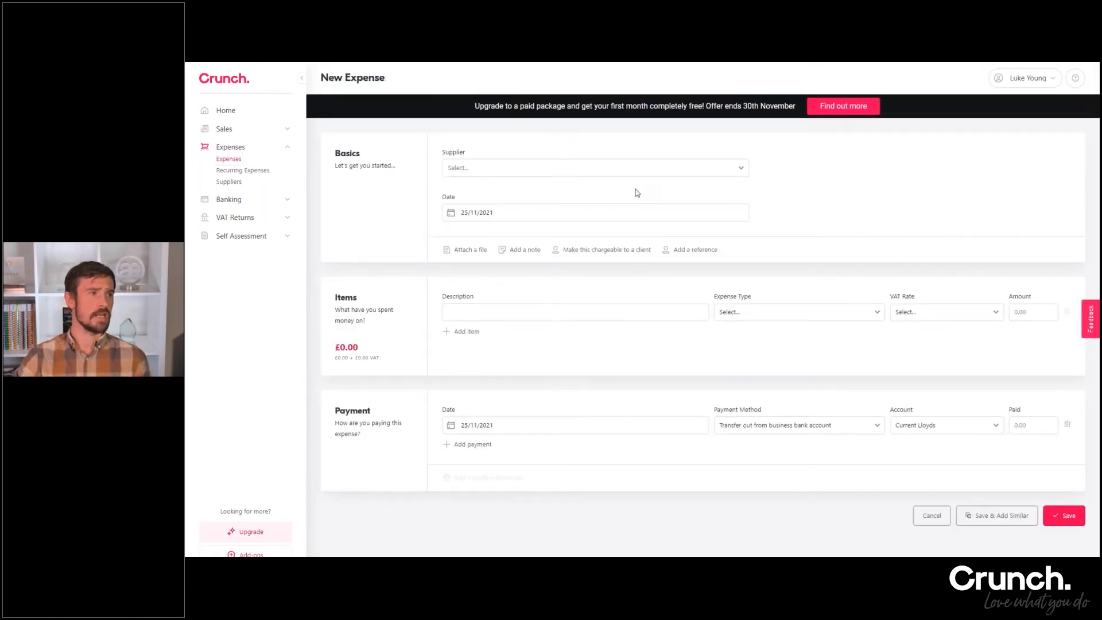
pyautogui.click(507, 178)
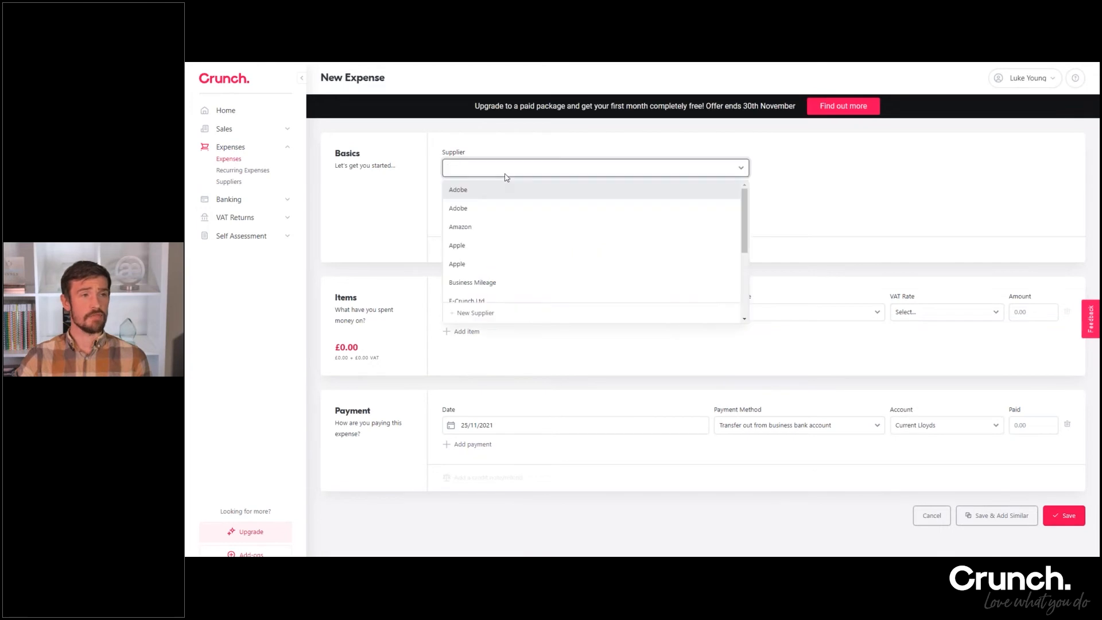
pyautogui.scroll(-5, 490, 247)
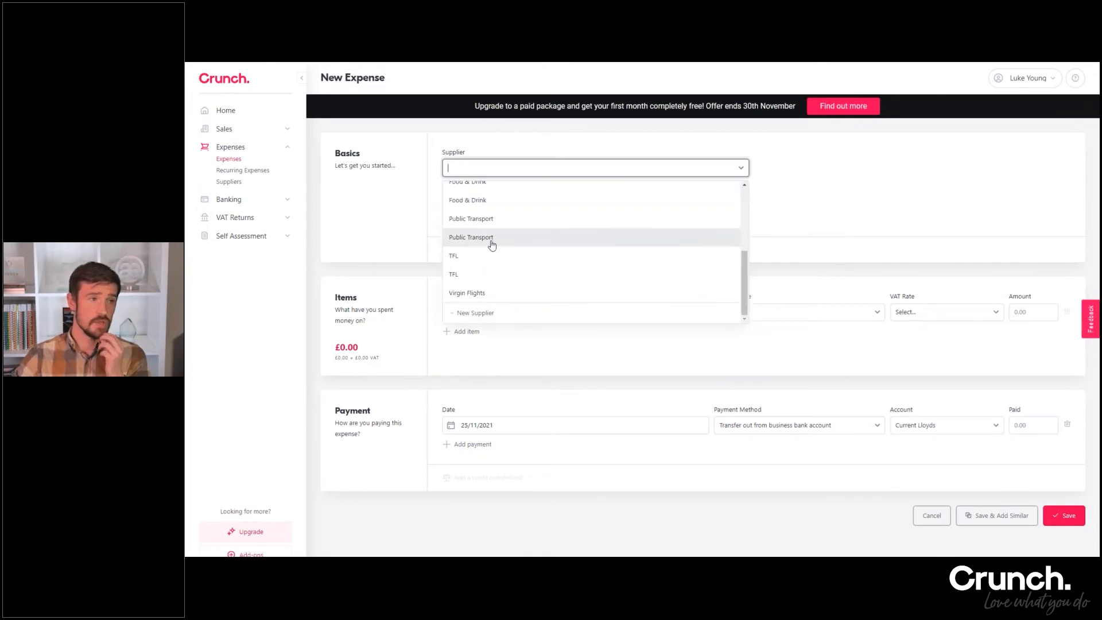
pyautogui.click(490, 243)
pyautogui.click(826, 205)
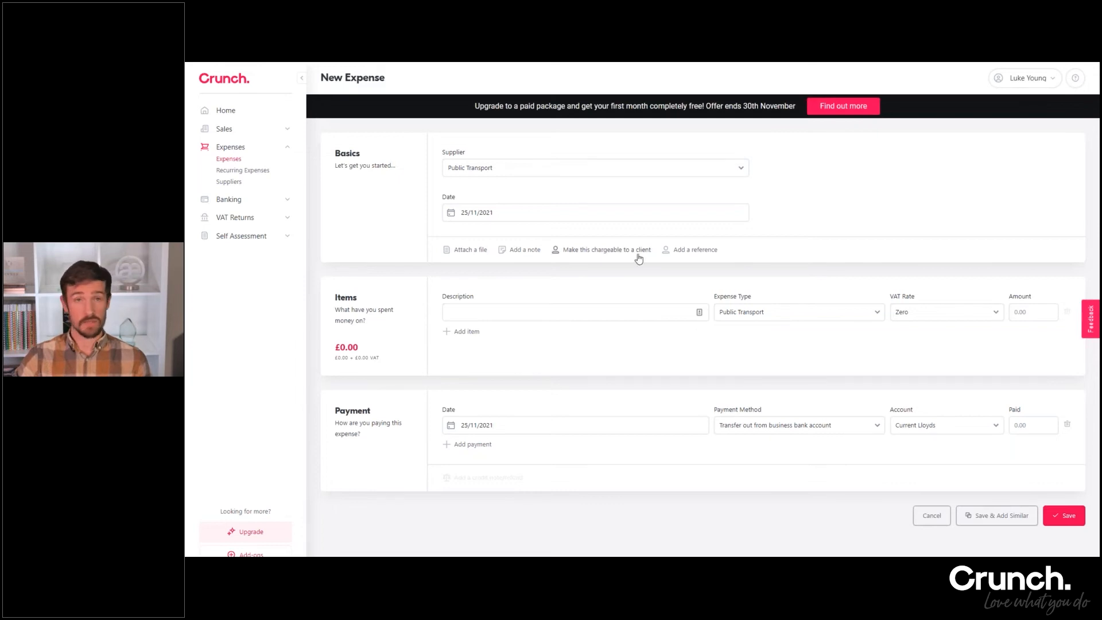
# Add the note "TFL London" to the new Public Transport expense
pyautogui.click(517, 251)
pyautogui.click(514, 288)
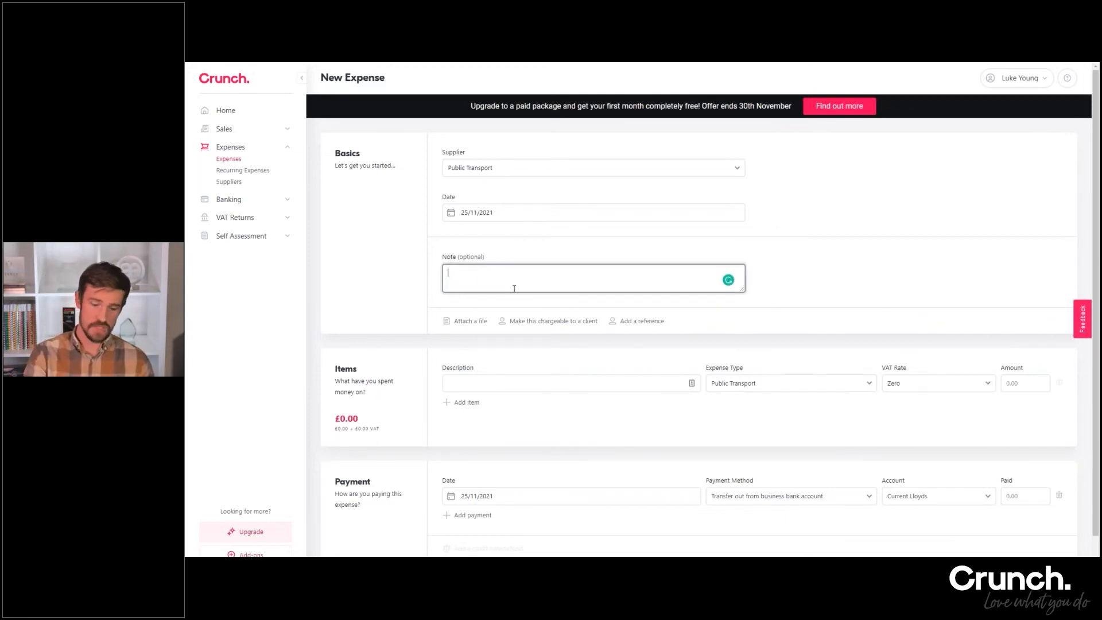
pyautogui.write('TFL London')
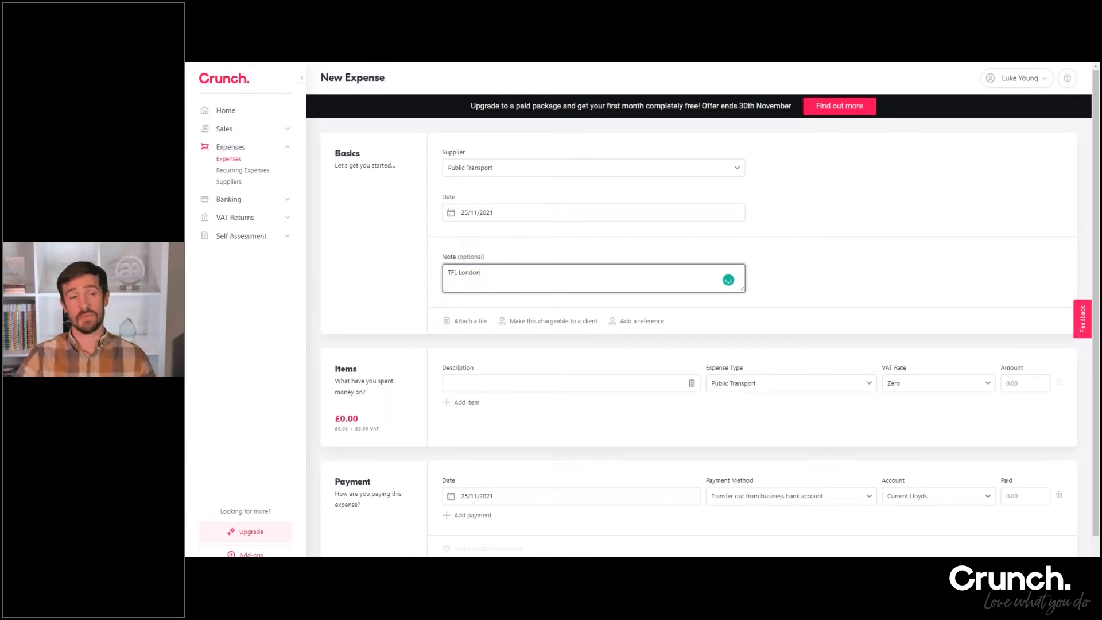
# Make the new Public Transport expense chargeable to the last client in the client list
pyautogui.click(795, 216)
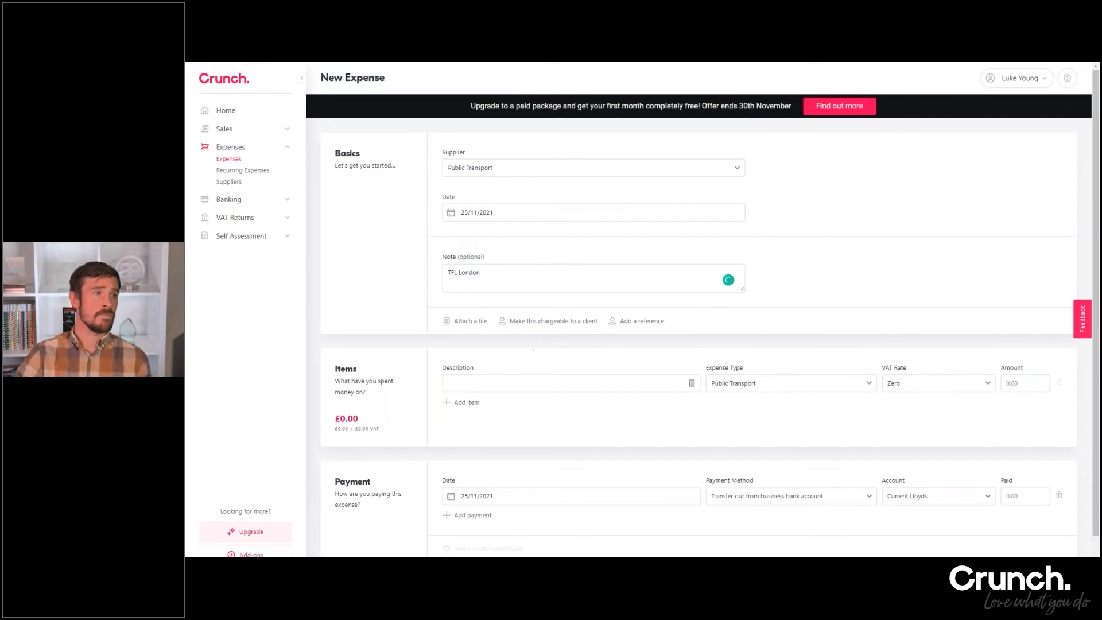
pyautogui.click(561, 327)
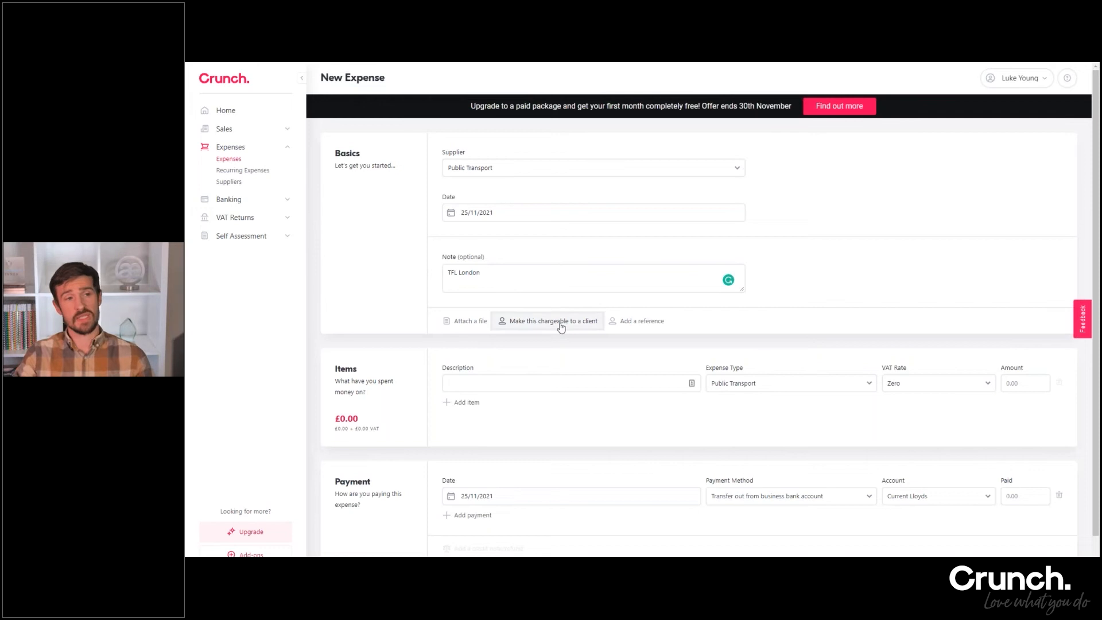
pyautogui.click(550, 336)
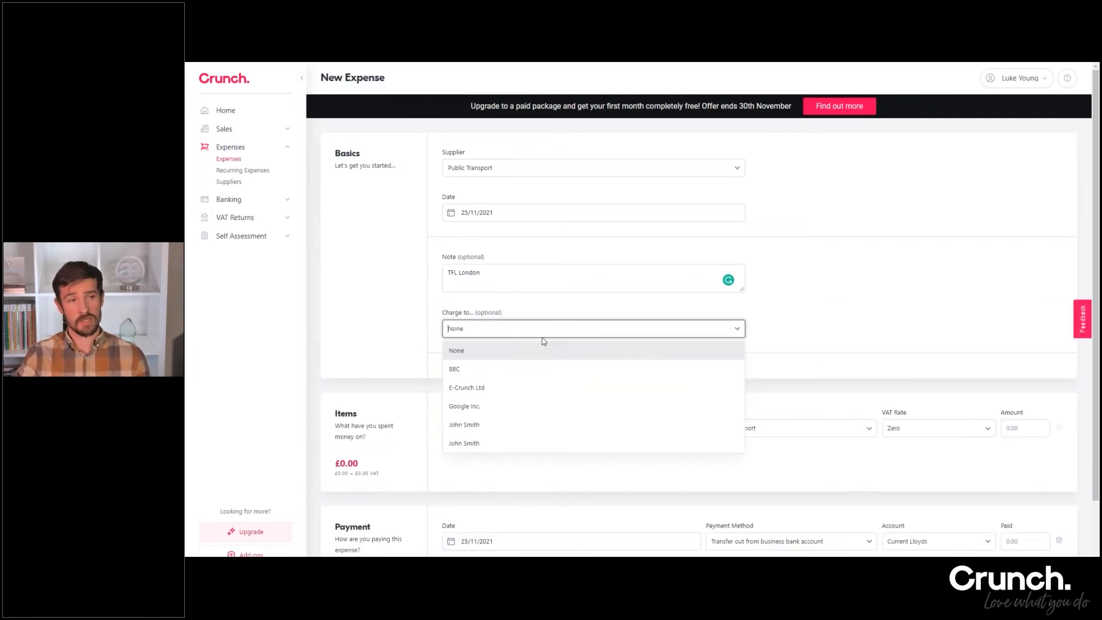
pyautogui.click(491, 445)
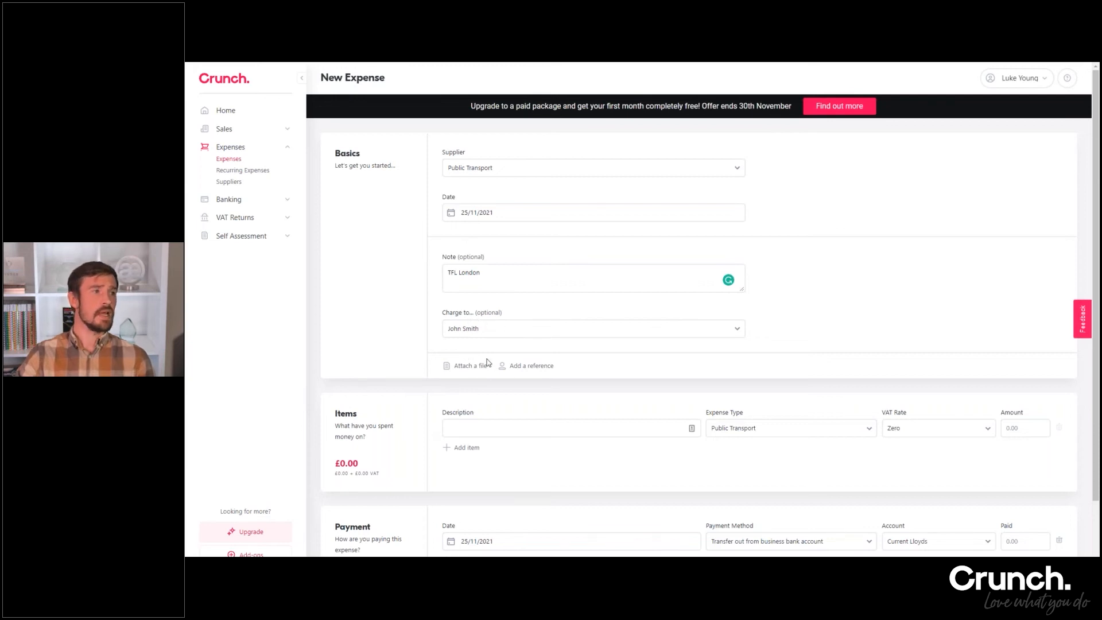
# Enter "London Journey" as the description of the expense item
pyautogui.scroll(-1, 498, 384)
pyautogui.click(498, 384)
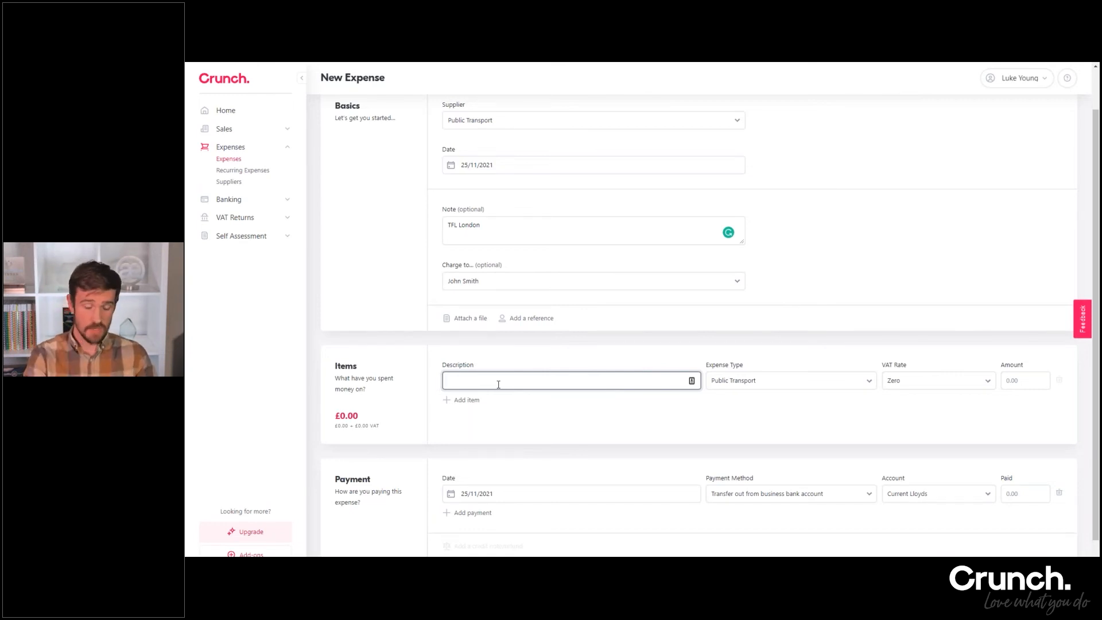
pyautogui.write('L')
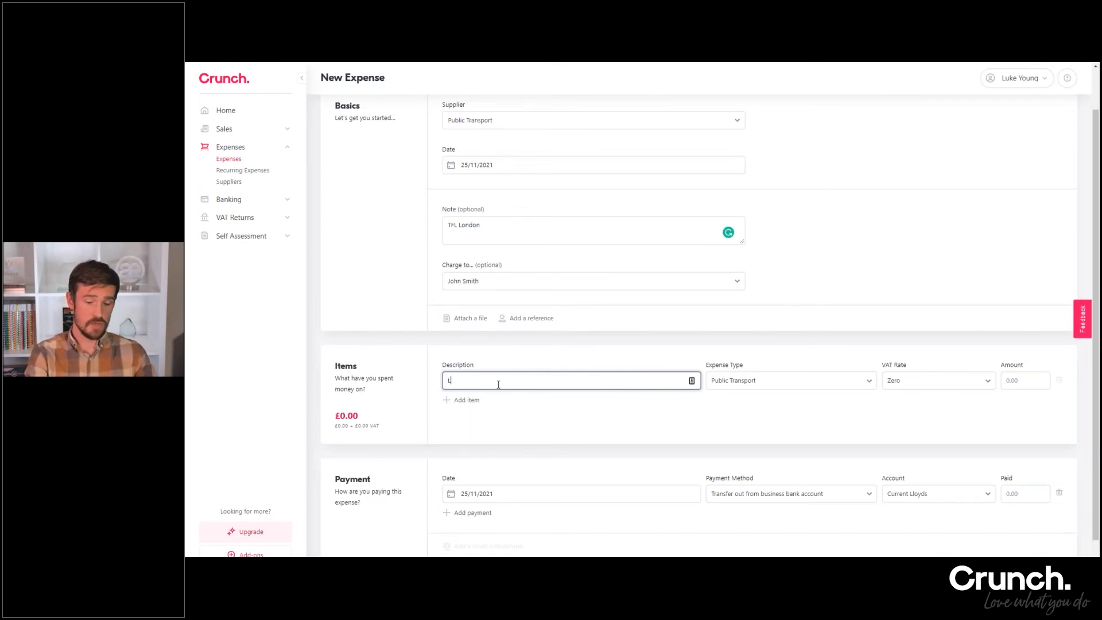
pyautogui.write('ondon Journey')
pyautogui.click(765, 397)
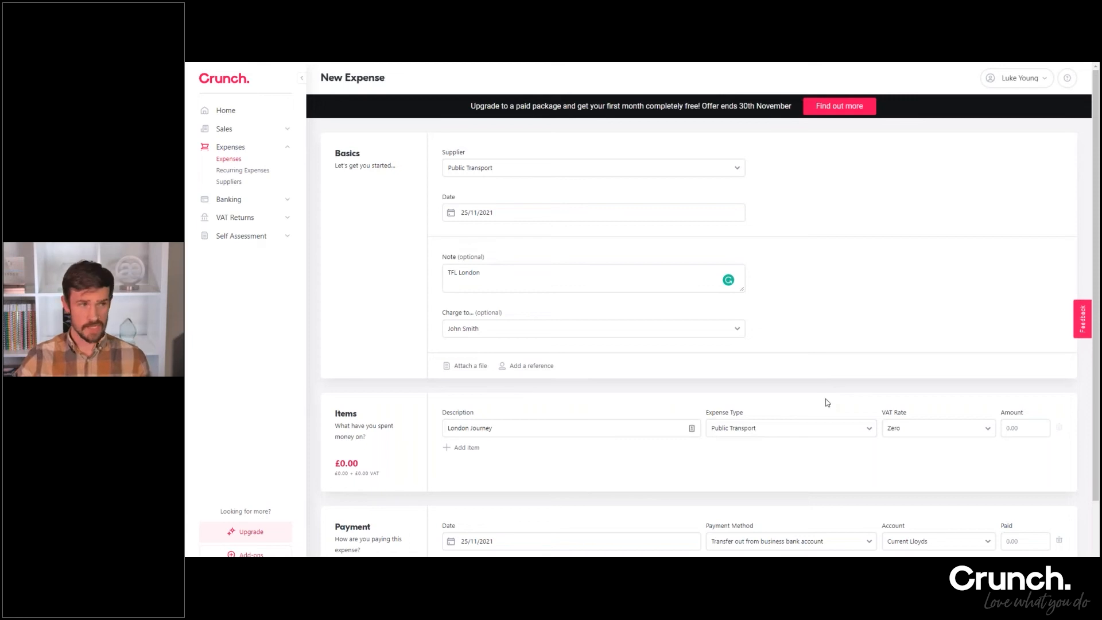
pyautogui.scroll(-1, 868, 393)
pyautogui.scroll(1, 927, 409)
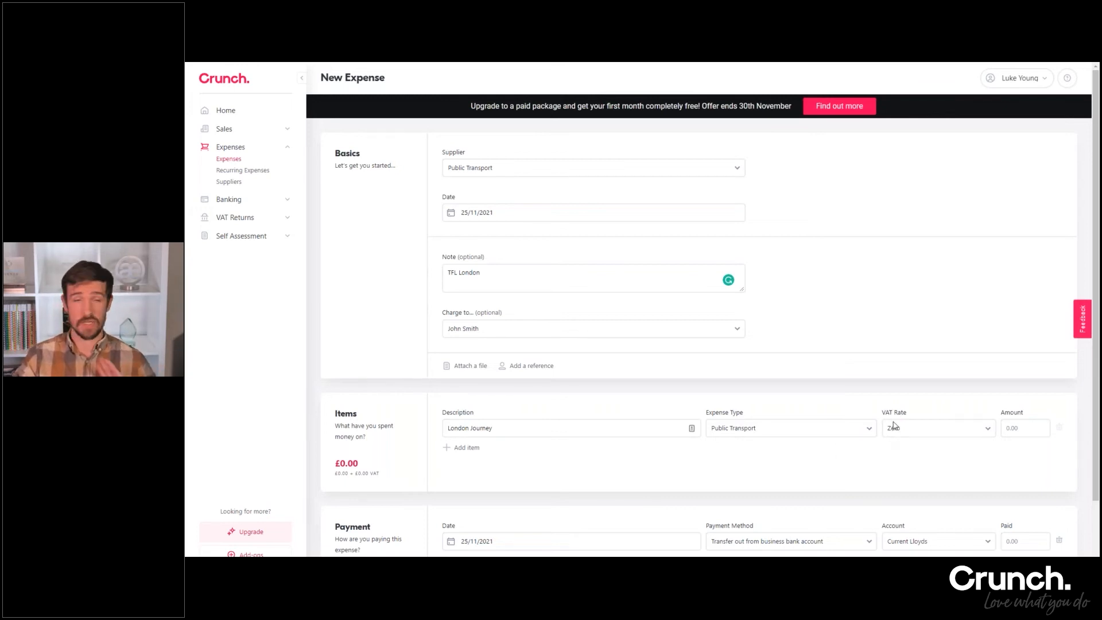
# Try Professional Subscriptions as the item's expense type, and restore it to Public Transport
pyautogui.click(793, 434)
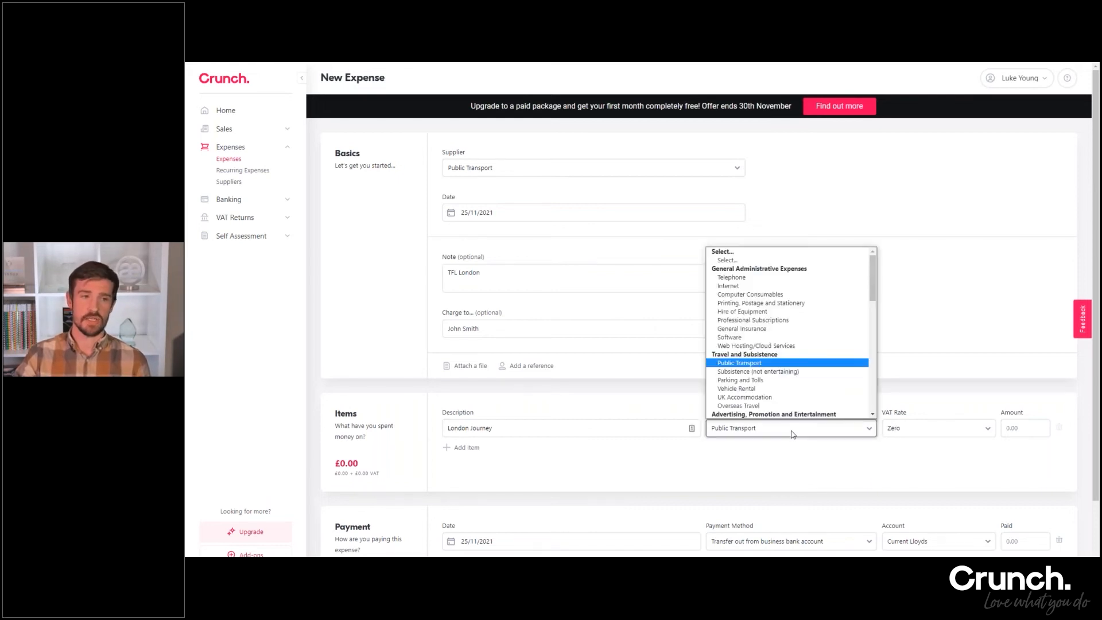
pyautogui.click(778, 325)
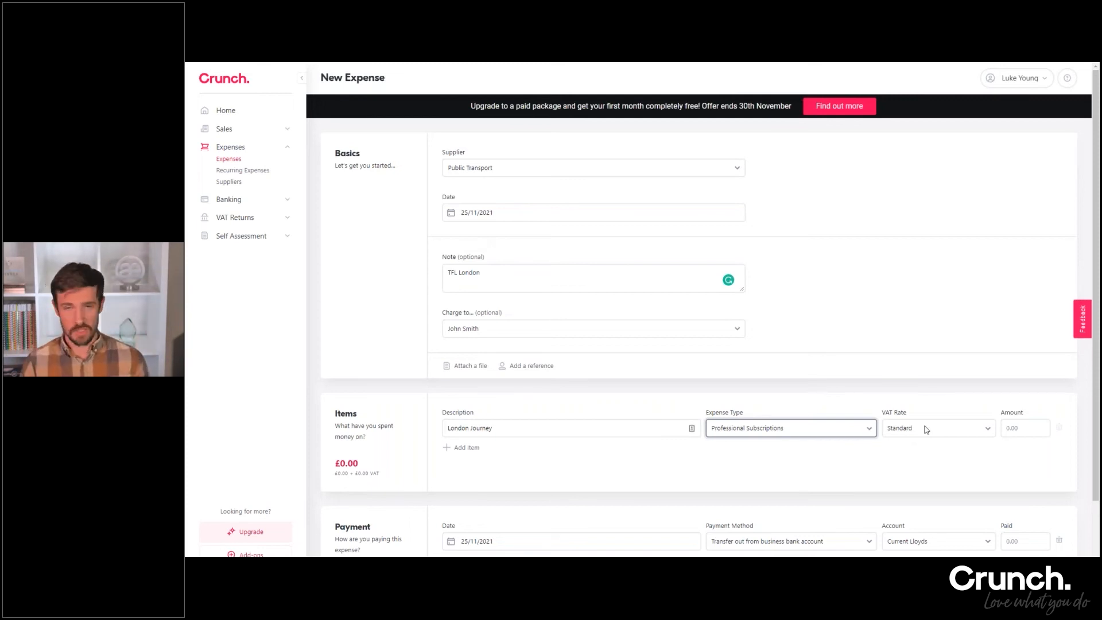
pyautogui.click(798, 434)
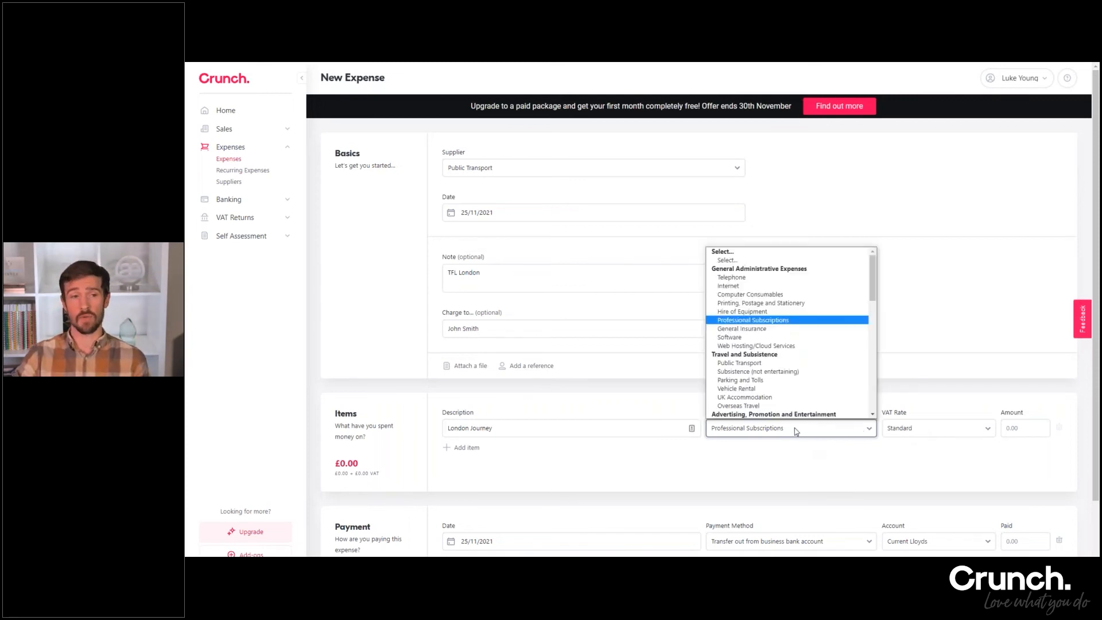
pyautogui.click(766, 364)
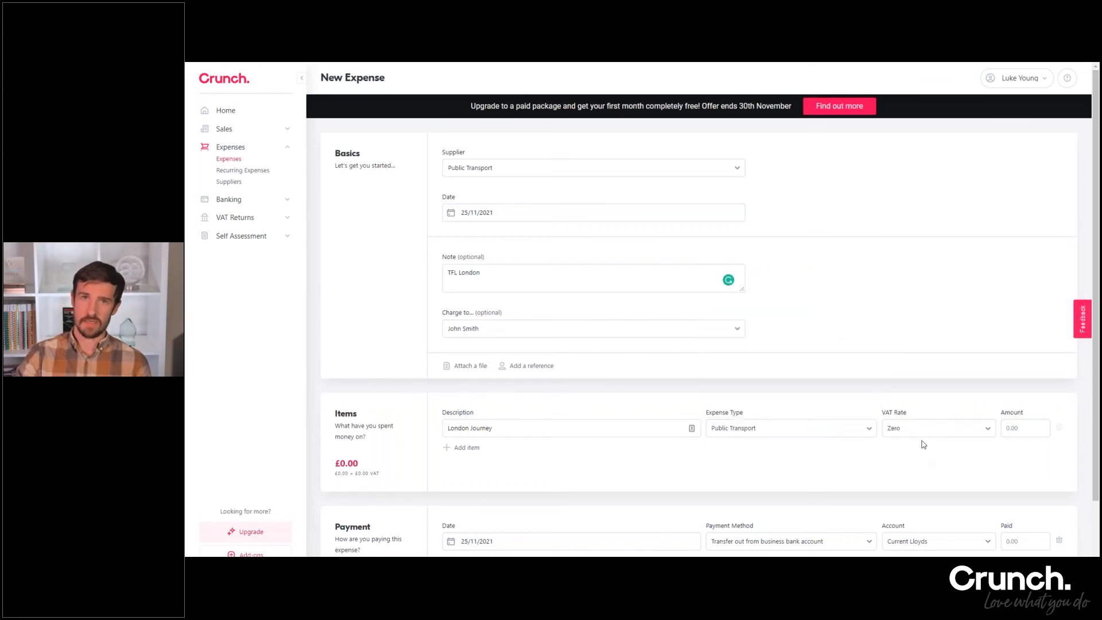
# Set the amount of the London Journey item to 15
pyautogui.click(1020, 427)
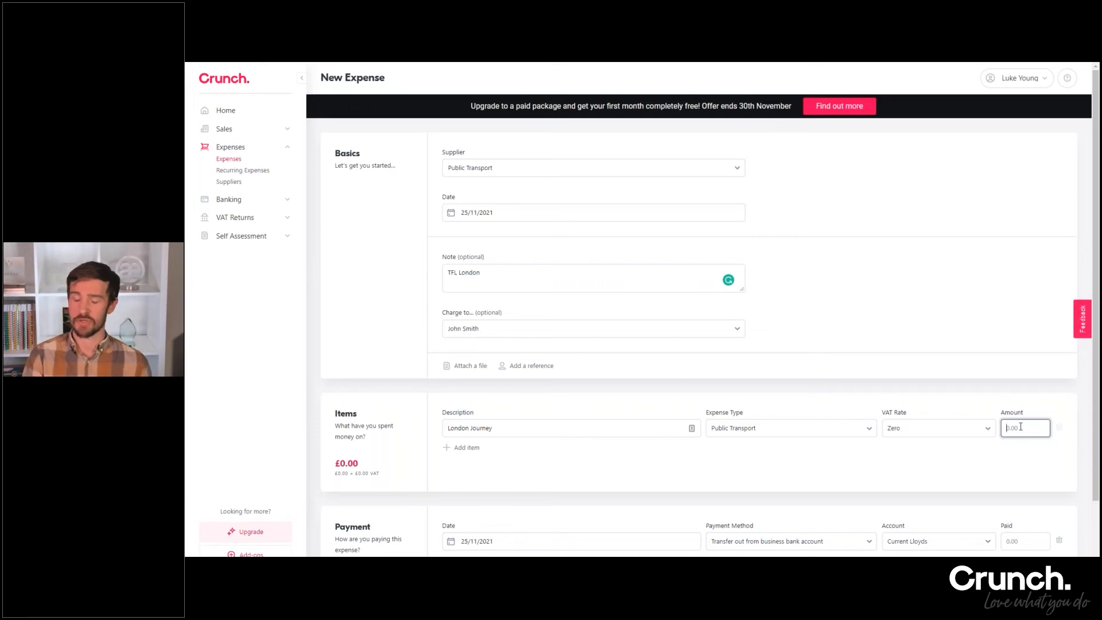
pyautogui.write('15')
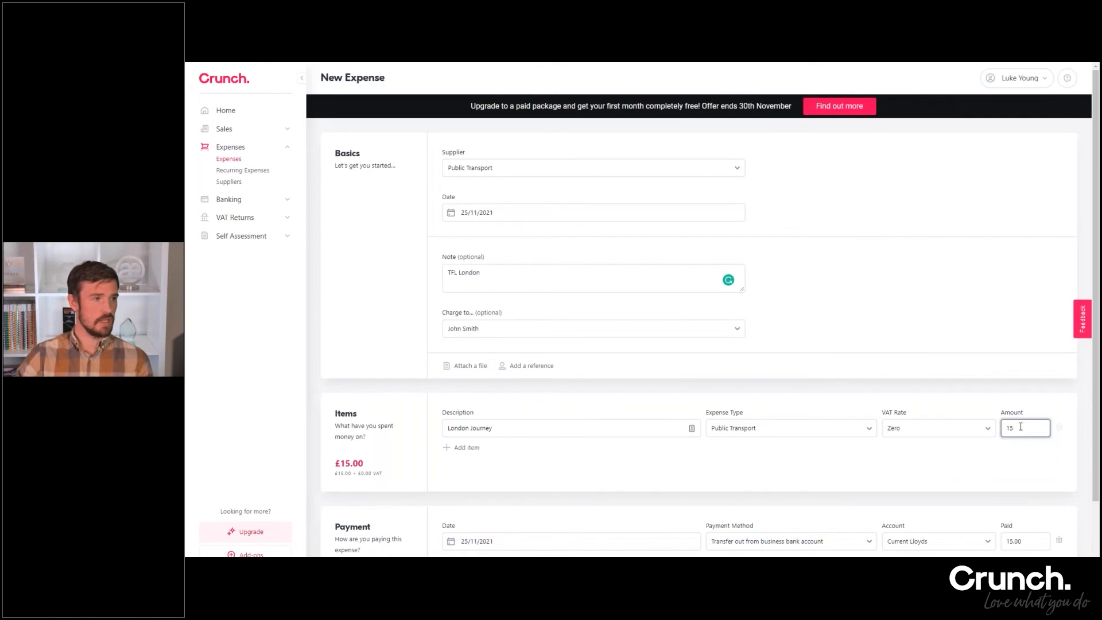
pyautogui.scroll(-2, 945, 398)
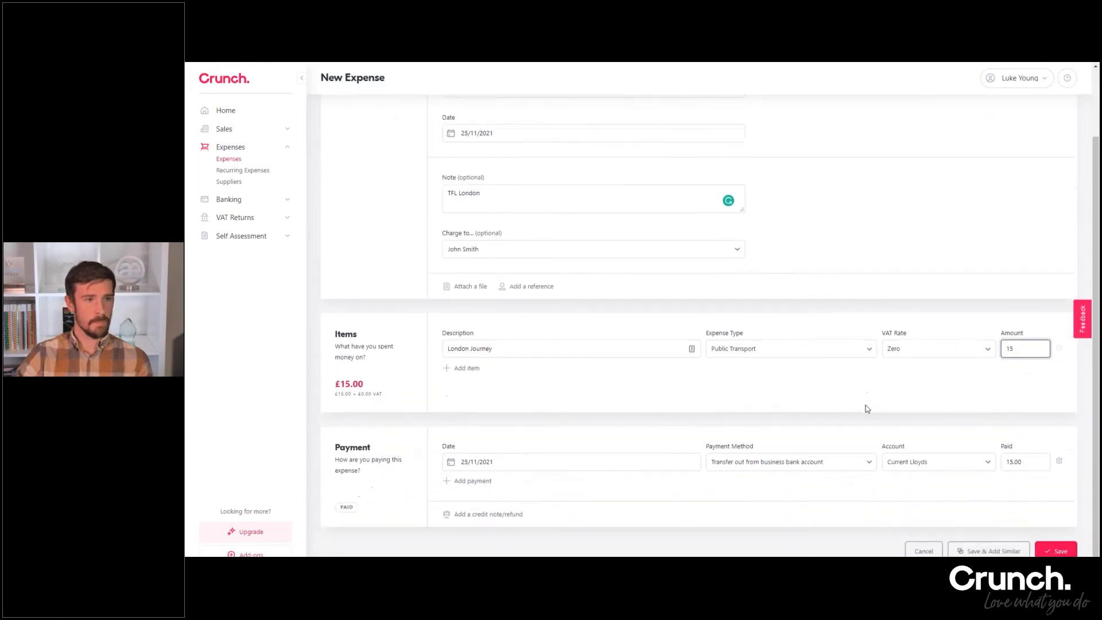
pyautogui.scroll(1, 598, 497)
pyautogui.scroll(-1, 517, 465)
# Check the payment date, payment method and account options of the expense, and save it
pyautogui.click(514, 462)
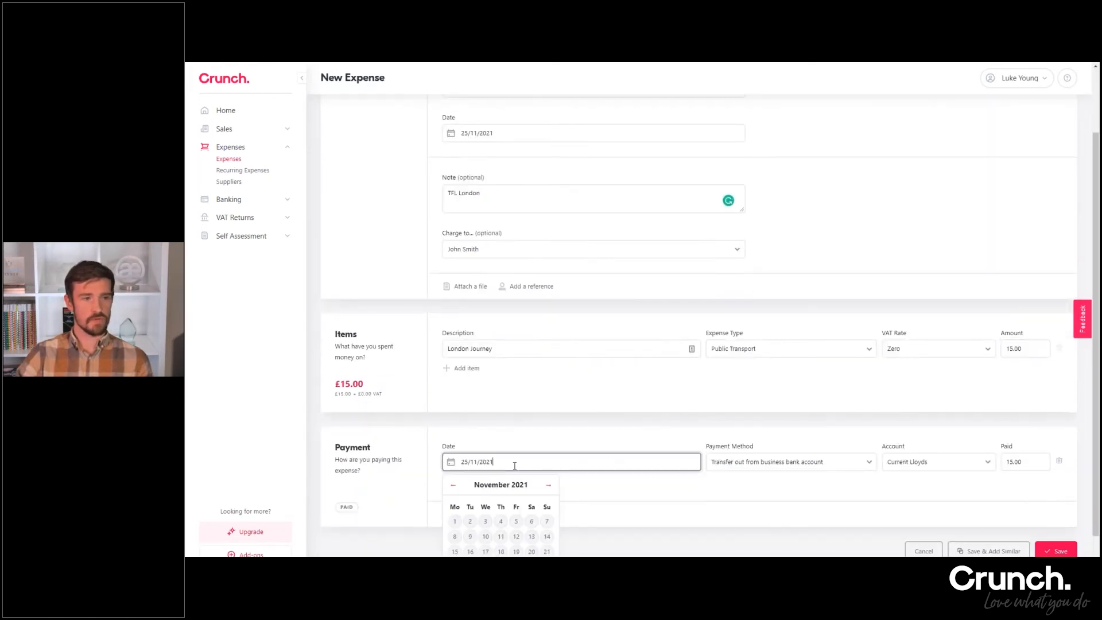
pyautogui.scroll(-1, 536, 432)
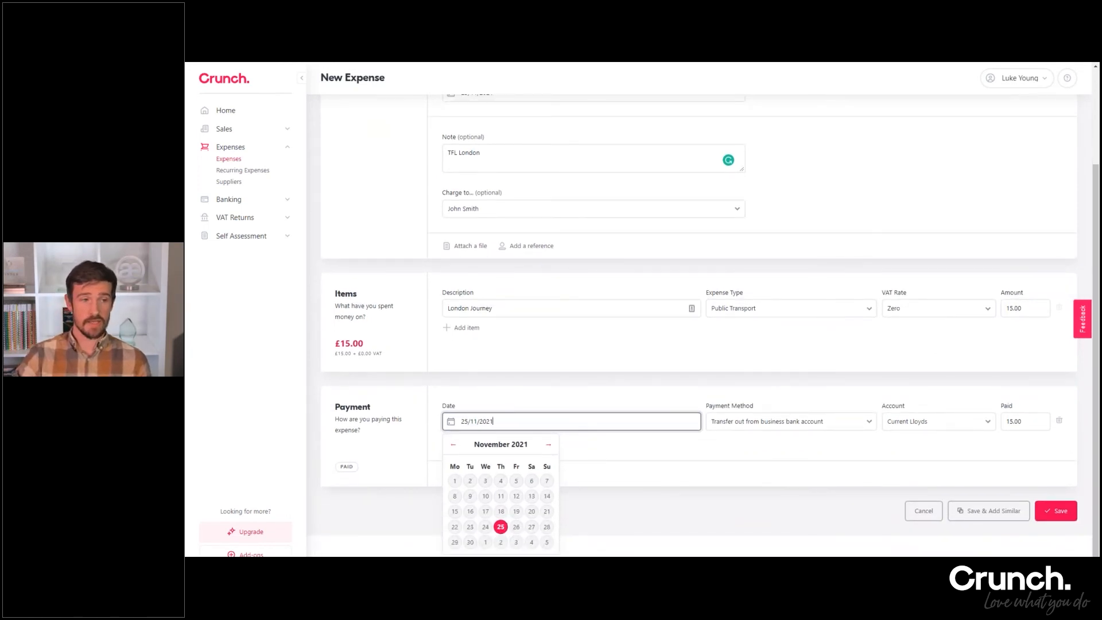
pyautogui.click(510, 405)
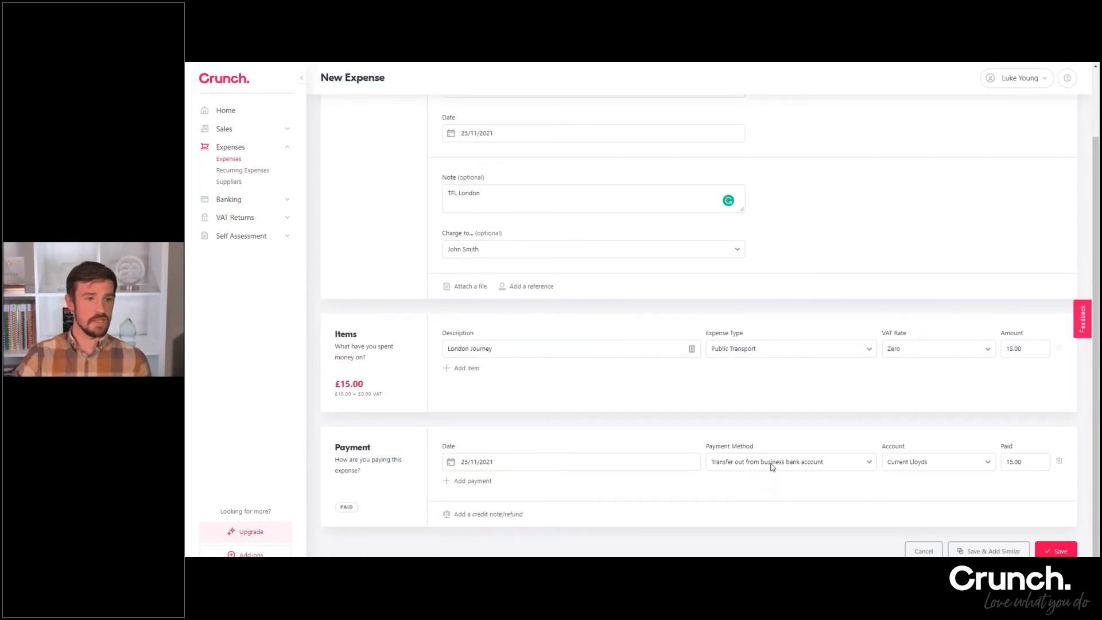
pyautogui.click(772, 462)
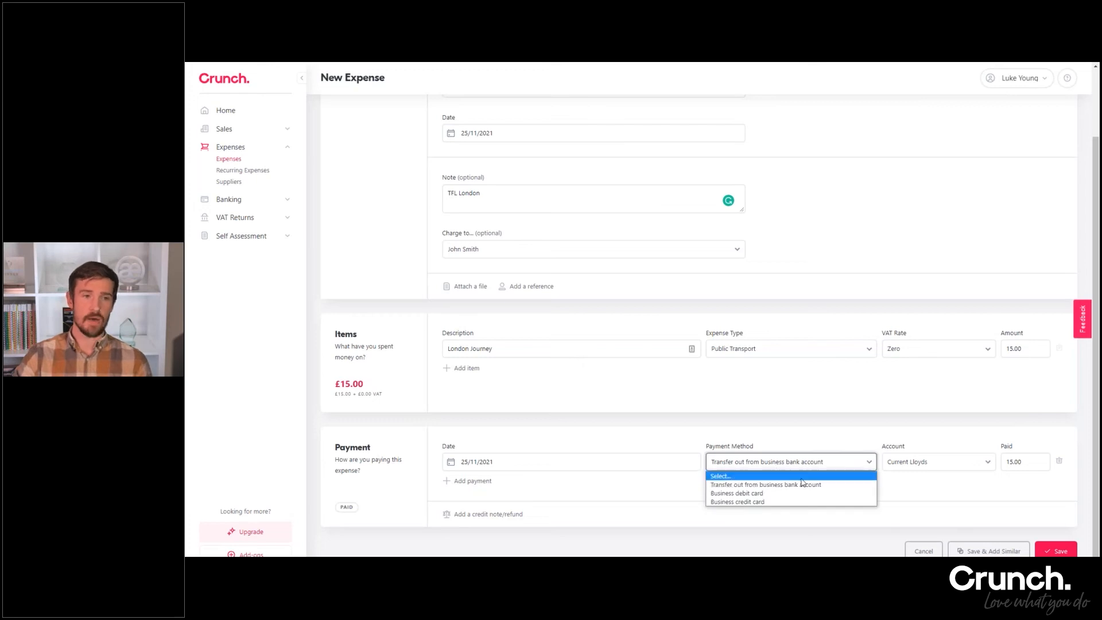
pyautogui.click(887, 439)
pyautogui.click(915, 461)
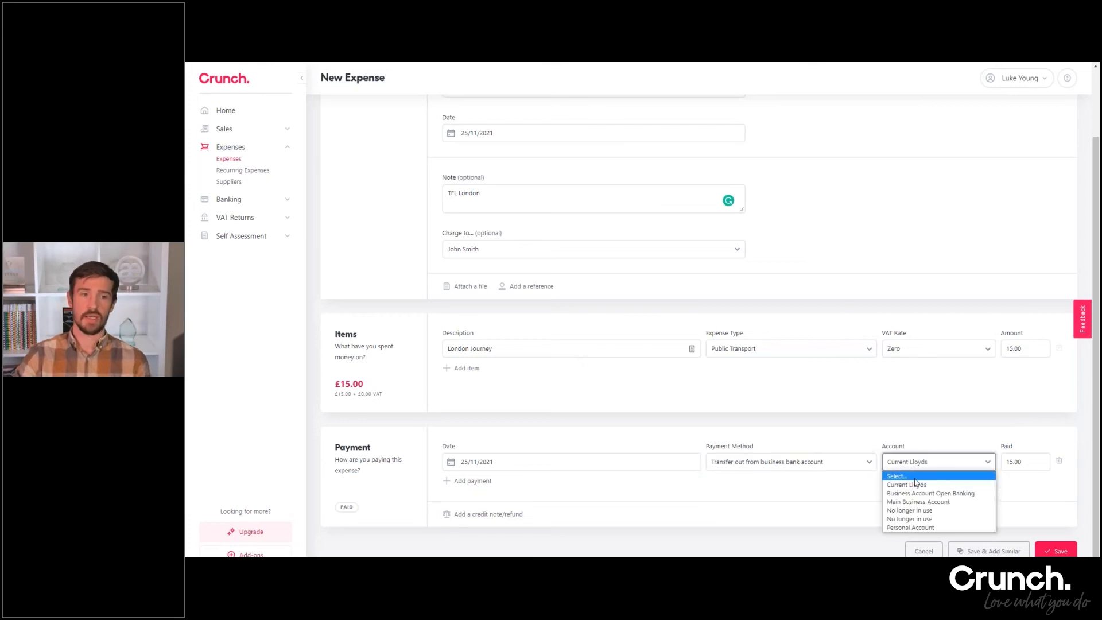
pyautogui.click(880, 422)
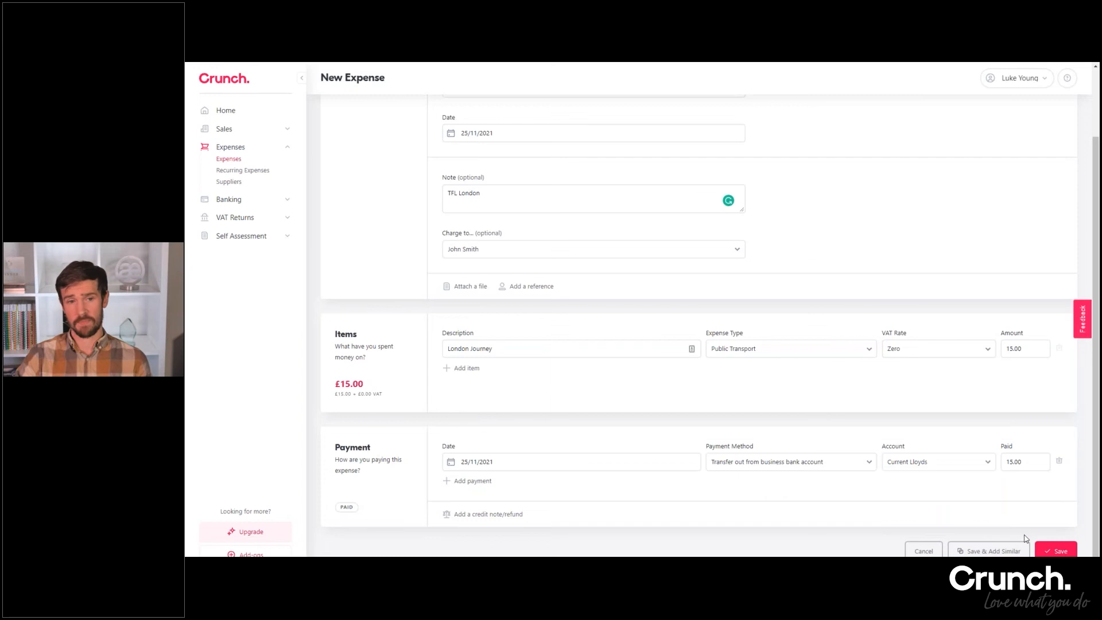
pyautogui.click(1048, 551)
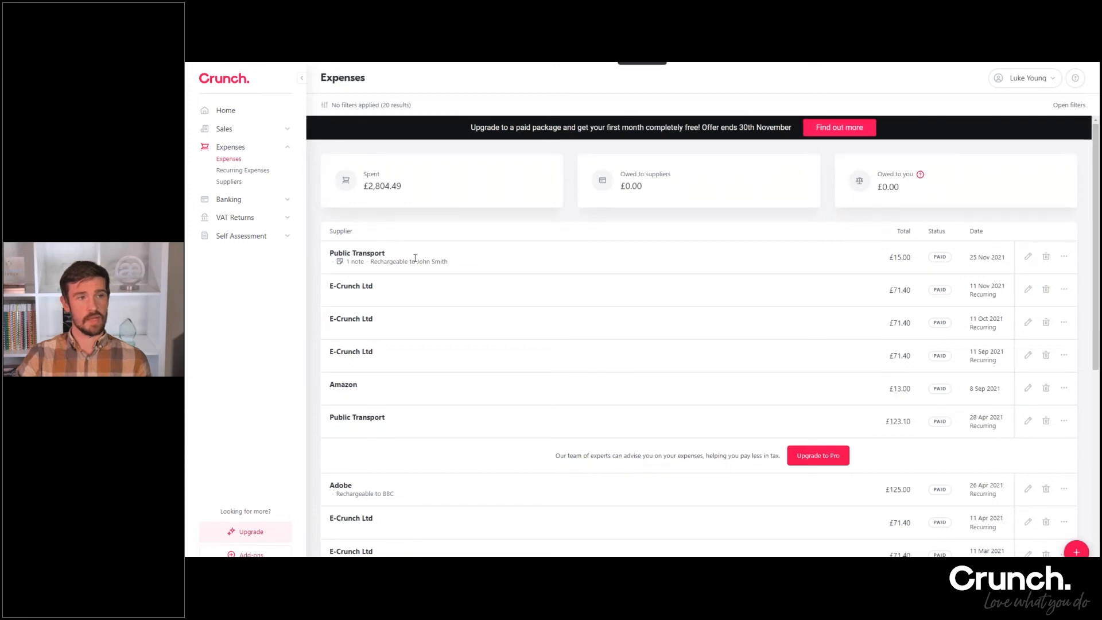
# Review the note and rechargeable client label on the newly saved Public Transport expense
pyautogui.moveTo(361, 262)
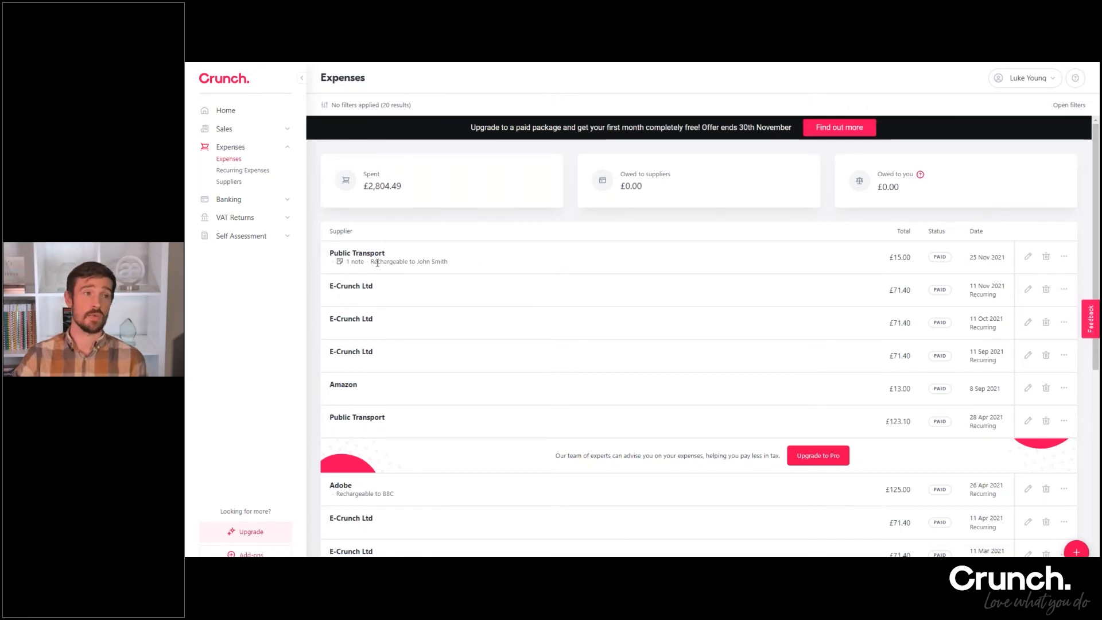
pyautogui.moveTo(373, 261); pyautogui.dragTo(452, 265)
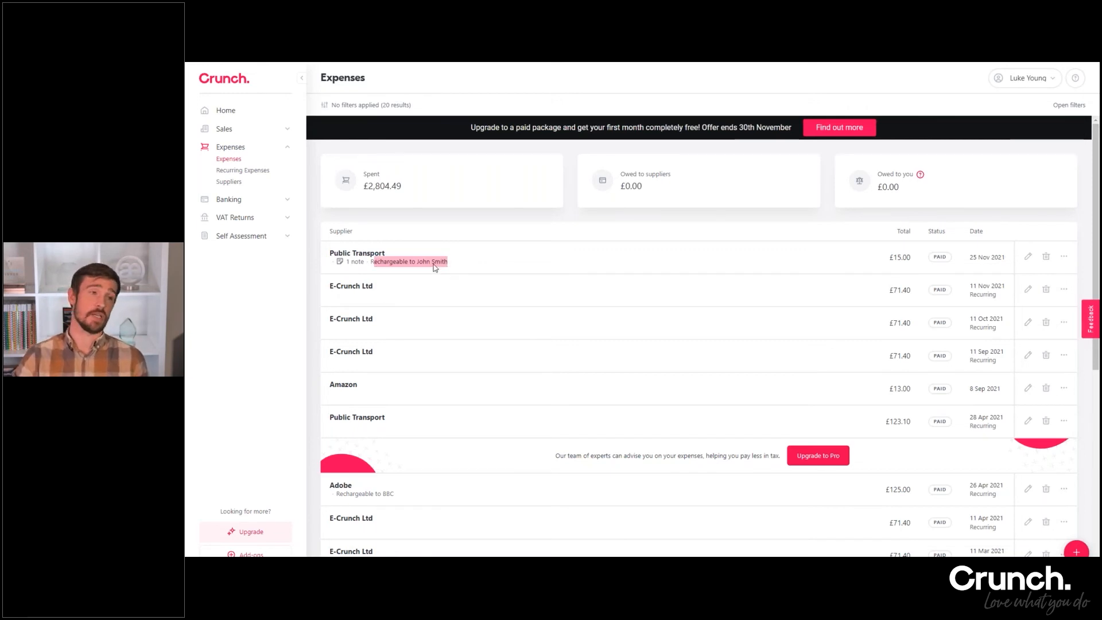
pyautogui.click(448, 277)
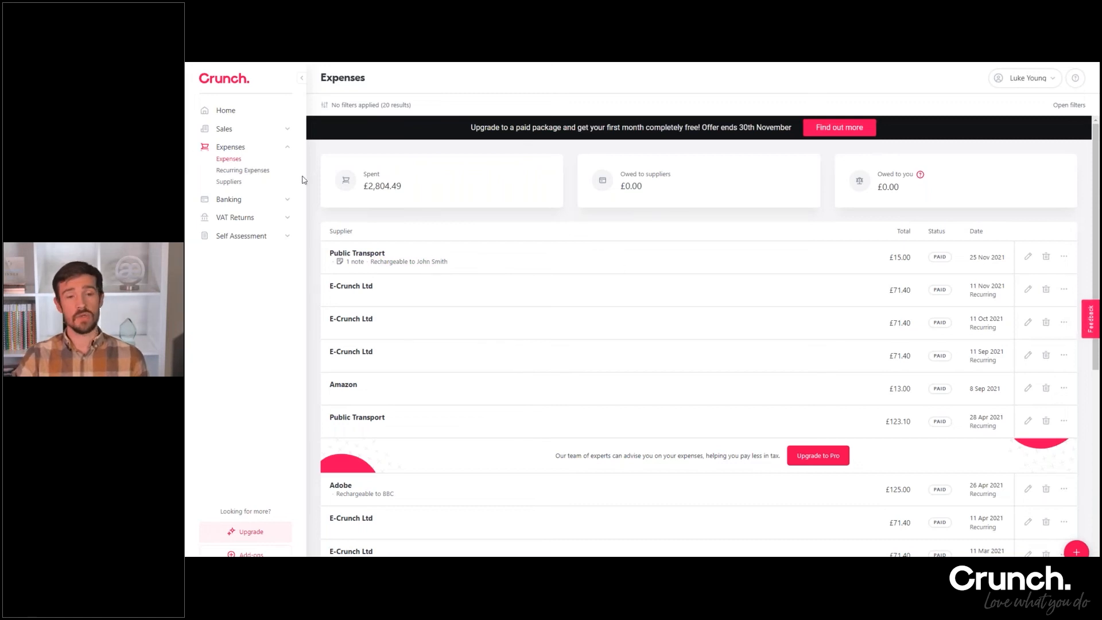
# Open the recurring expenses list and look over the fields of a blank recurring expense
pyautogui.click(254, 171)
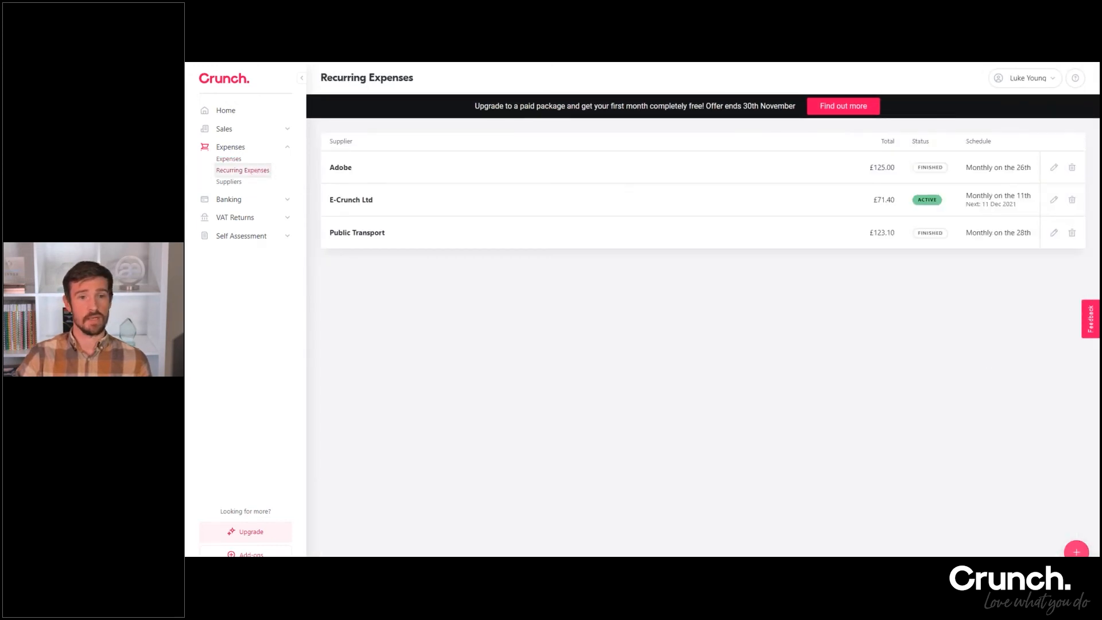
pyautogui.click(1077, 552)
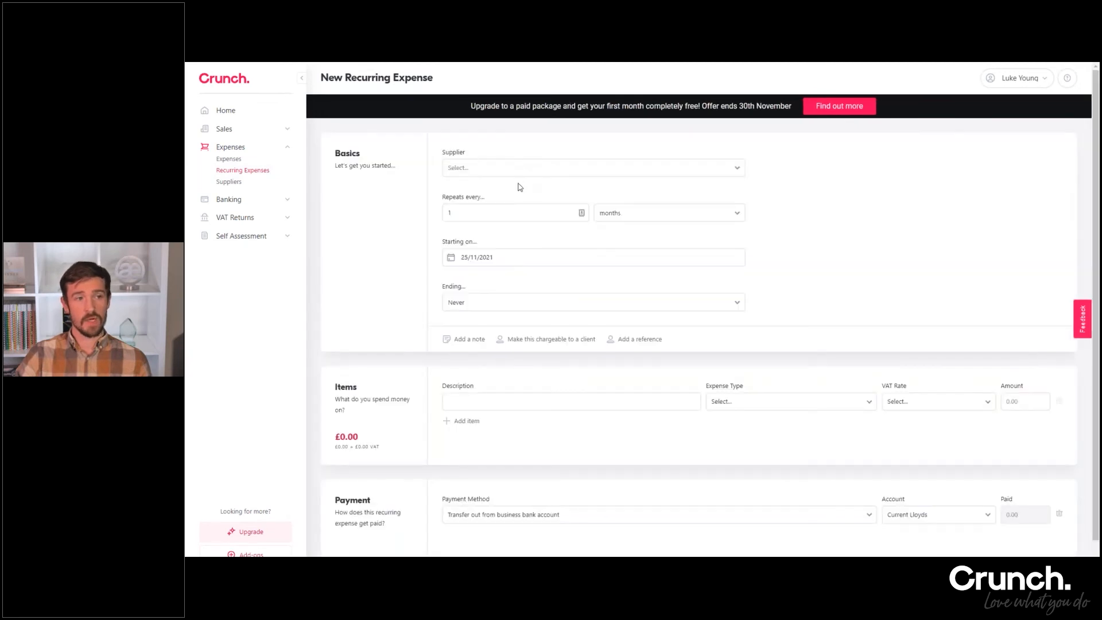
pyautogui.scroll(-1, 520, 186)
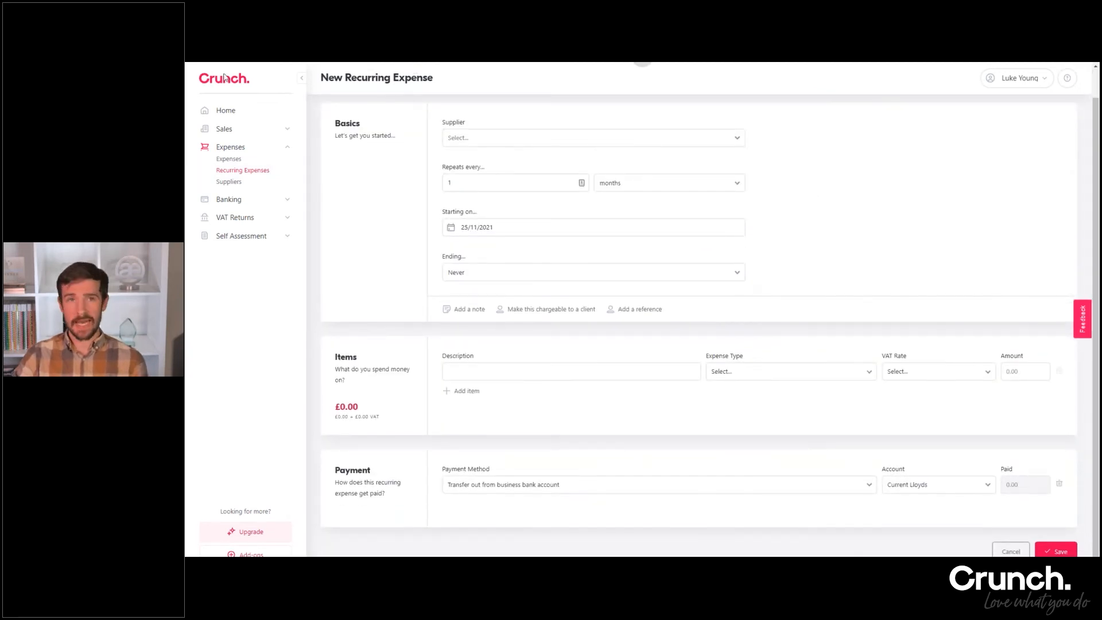
# Return to the expenses list and look at the extra actions offered for individual expenses
pyautogui.click(229, 160)
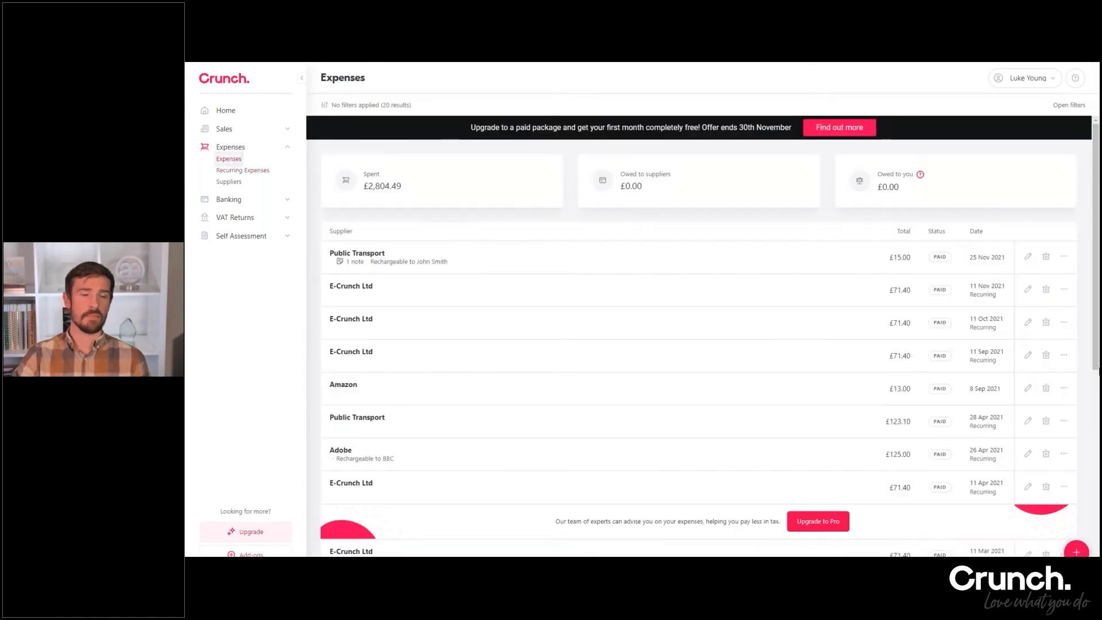
pyautogui.click(1065, 259)
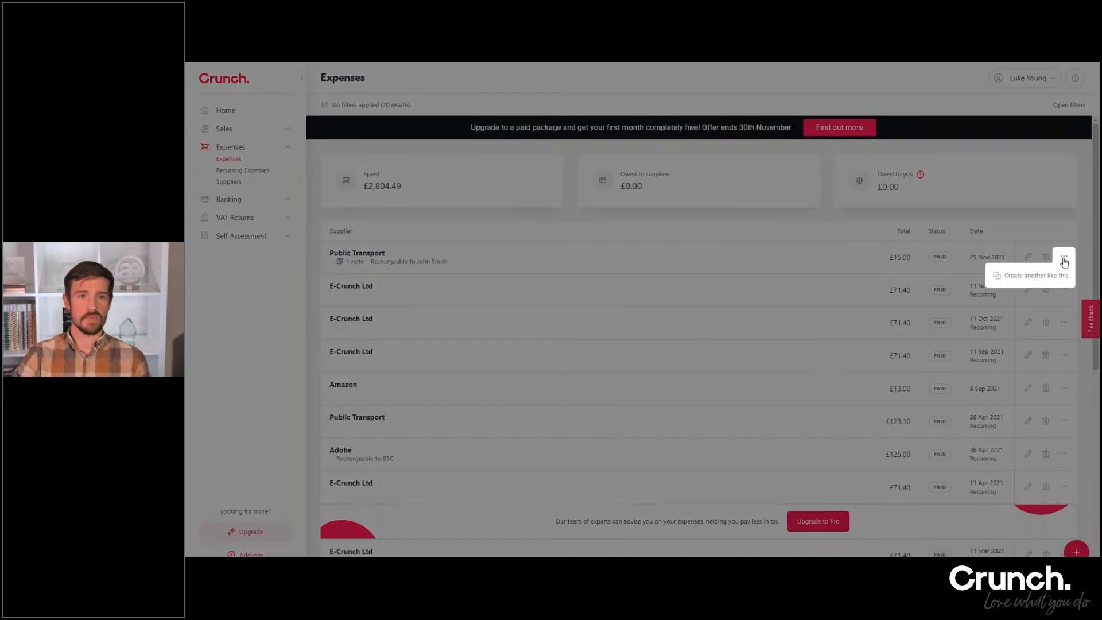
pyautogui.click(1064, 290)
pyautogui.click(1064, 291)
pyautogui.click(1065, 292)
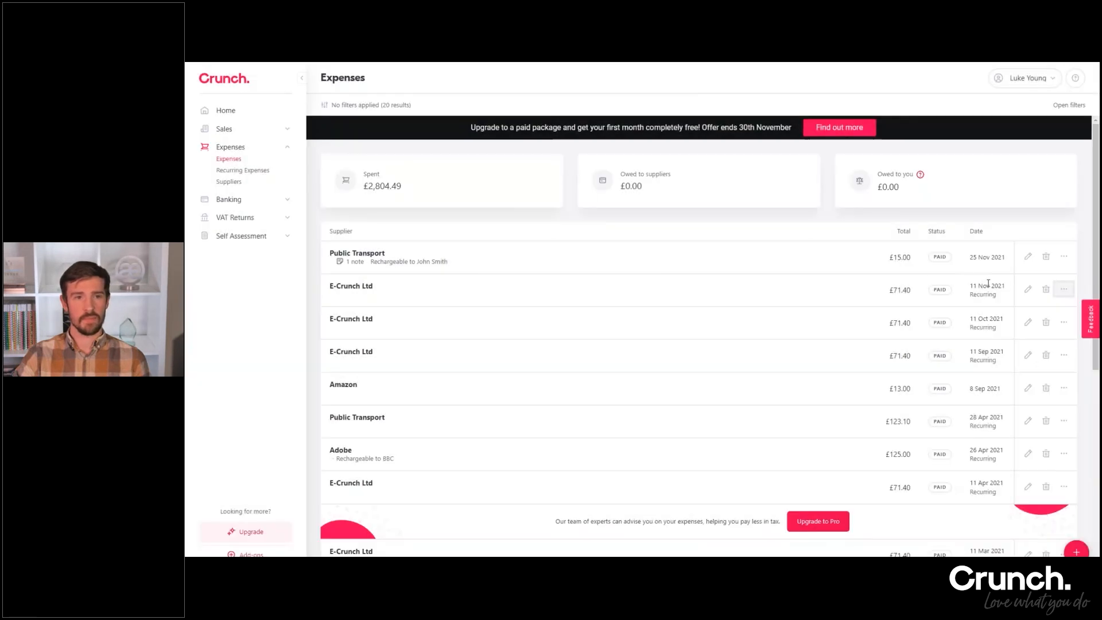
pyautogui.click(1066, 390)
pyautogui.click(1066, 390)
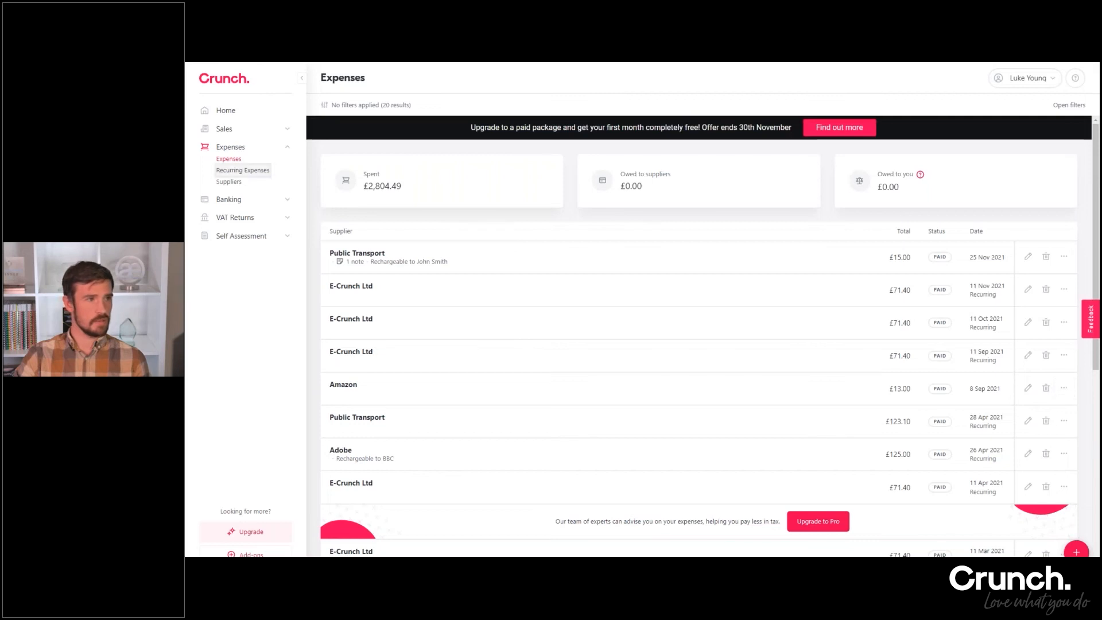
# Start a new recurring expense and choose Adobe as its supplier
pyautogui.click(242, 169)
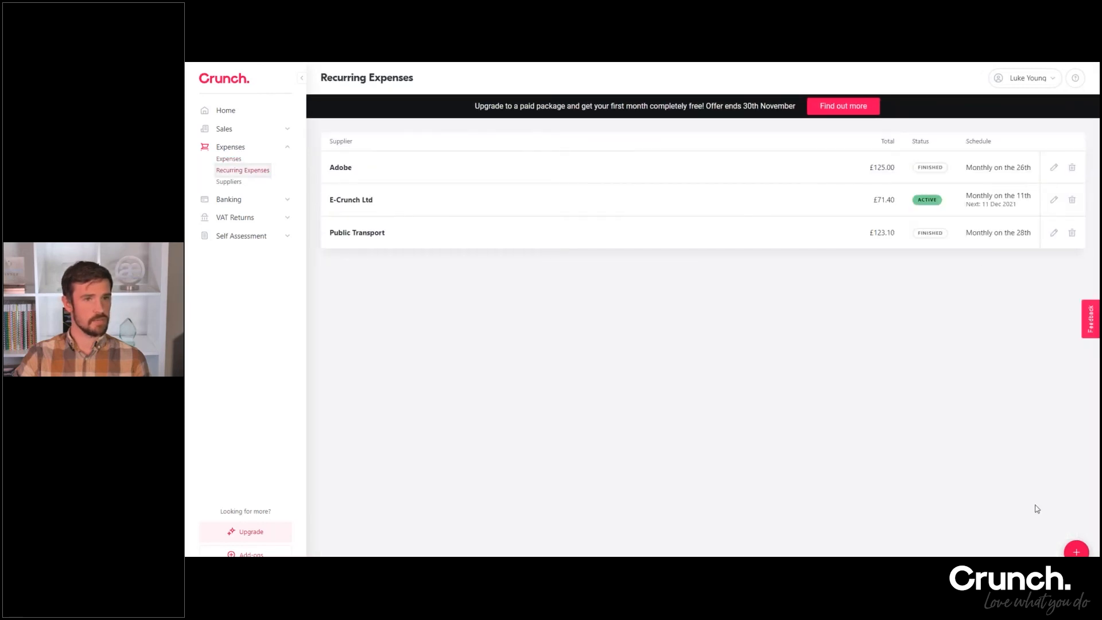
pyautogui.click(1077, 552)
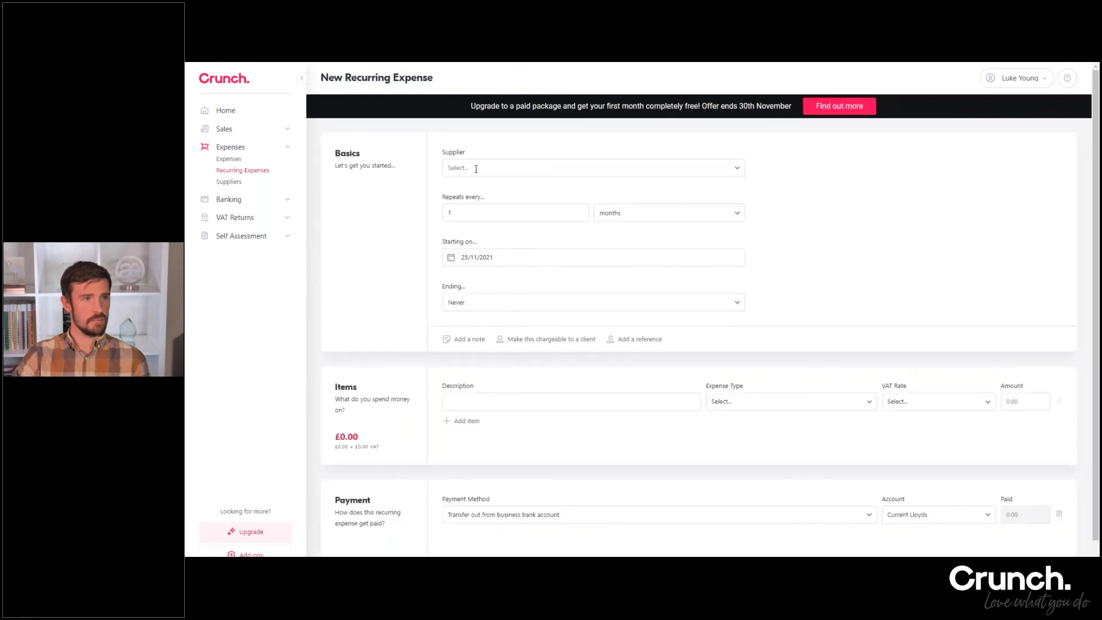
pyautogui.click(479, 167)
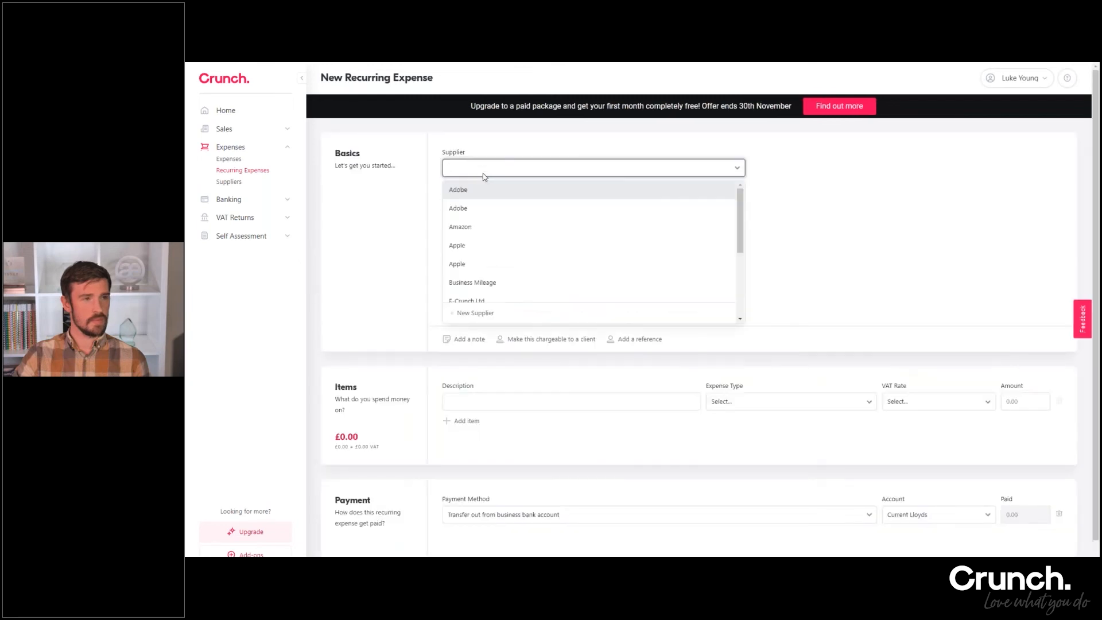
pyautogui.click(474, 208)
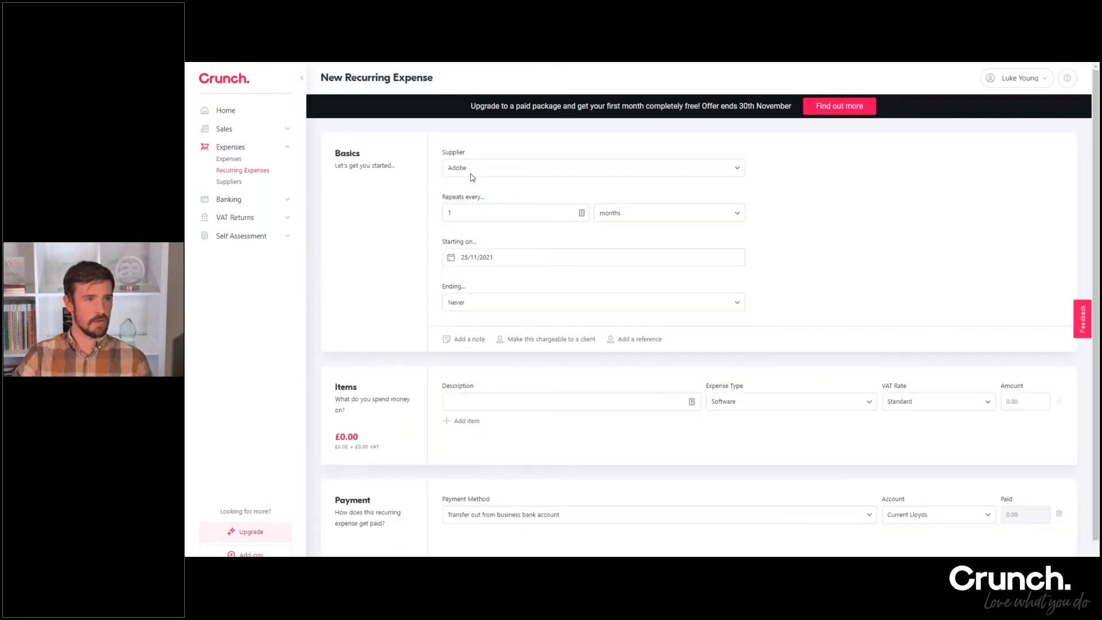
pyautogui.click(472, 172)
pyautogui.click(468, 205)
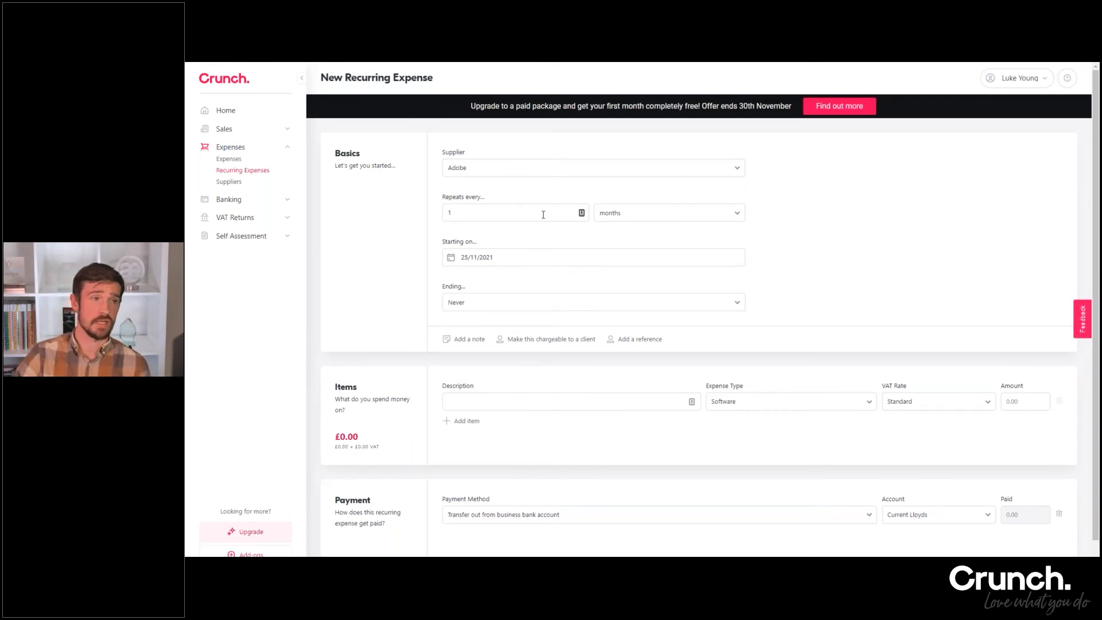
# Check the start date and the ending options of the recurring Adobe expense, keeping 25/11/2021 and Never
pyautogui.click(492, 257)
pyautogui.click(504, 237)
pyautogui.click(467, 303)
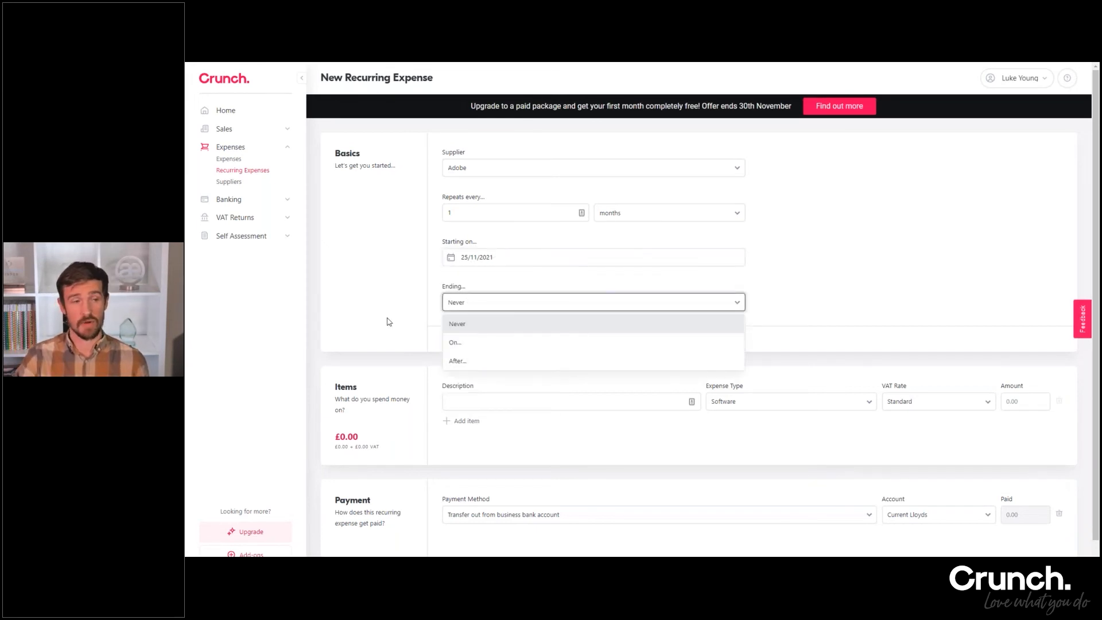
pyautogui.click(403, 310)
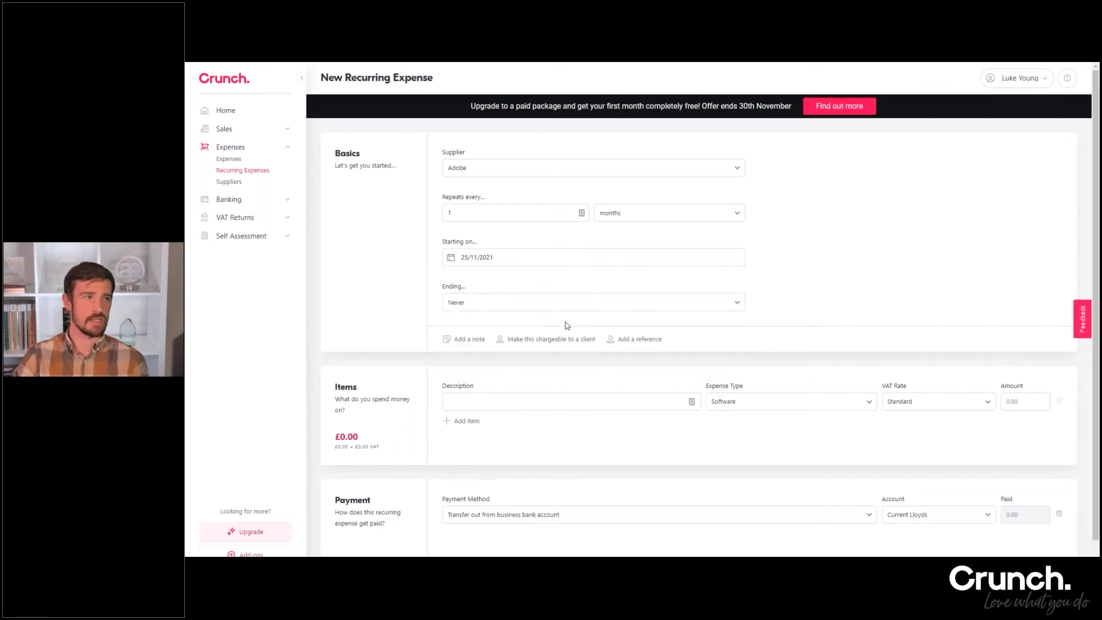
# Describe the recurring expense item as Subscription, set its amount to 35.00 and save the recurring expense
pyautogui.scroll(-1, 505, 342)
pyautogui.click(497, 367)
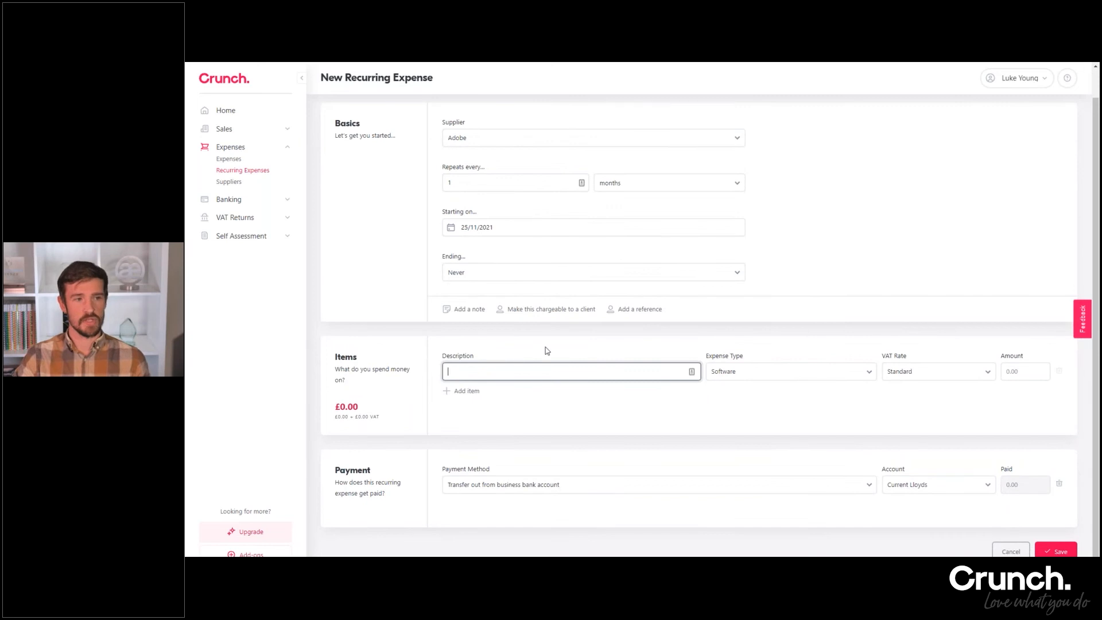
pyautogui.write('Subscription')
pyautogui.press('Tab')
pyautogui.press('Tab')
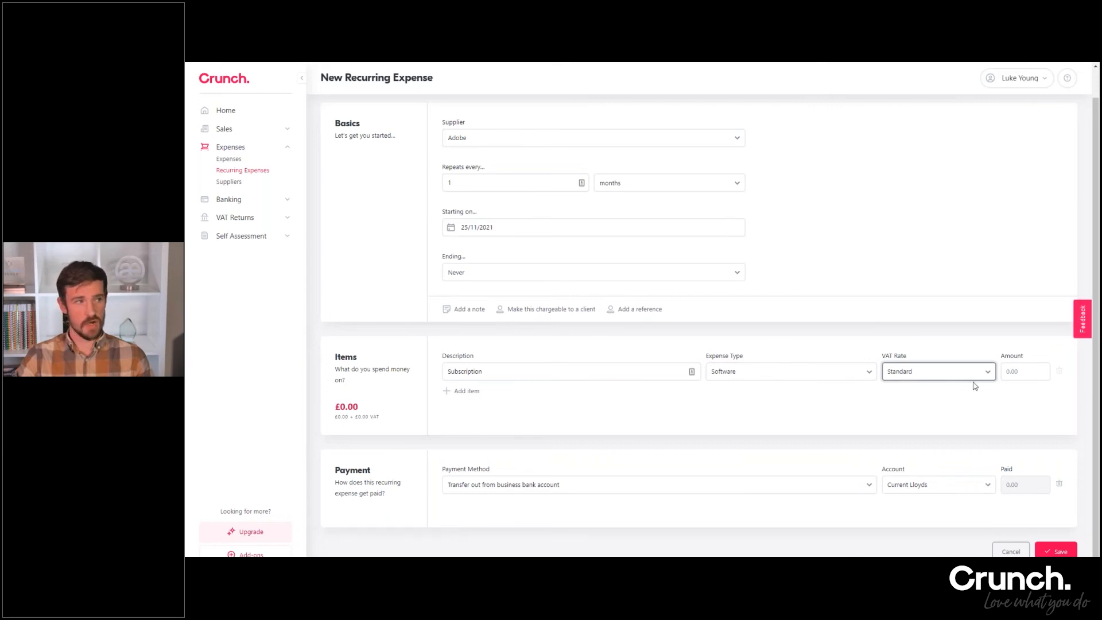
pyautogui.click(1014, 372)
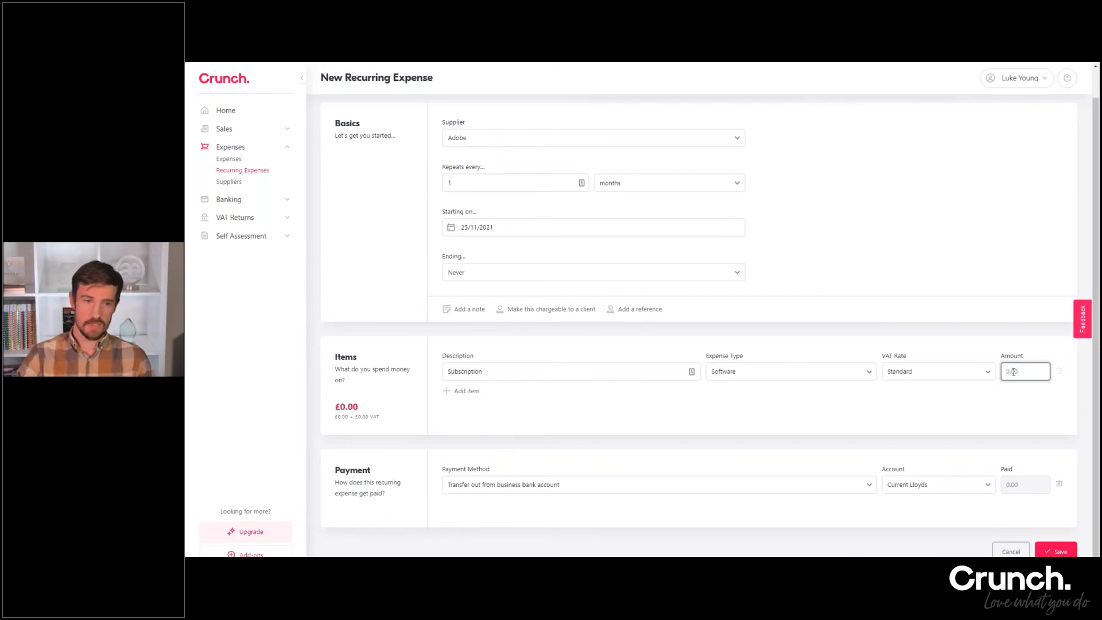
pyautogui.write('35')
pyautogui.click(924, 273)
pyautogui.scroll(-1, 924, 273)
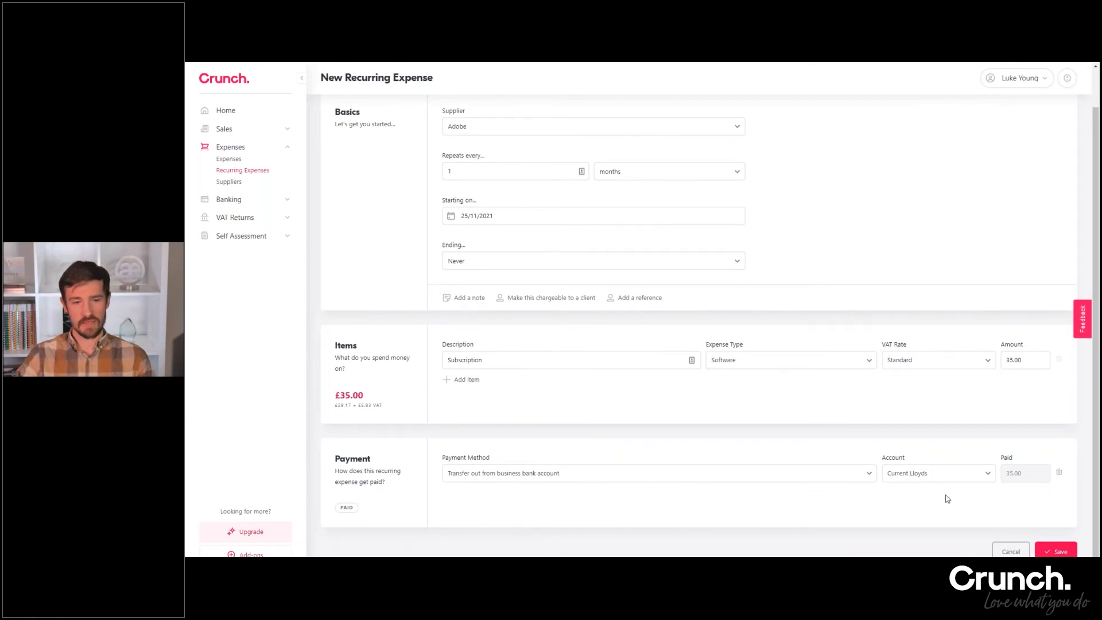
pyautogui.click(1055, 550)
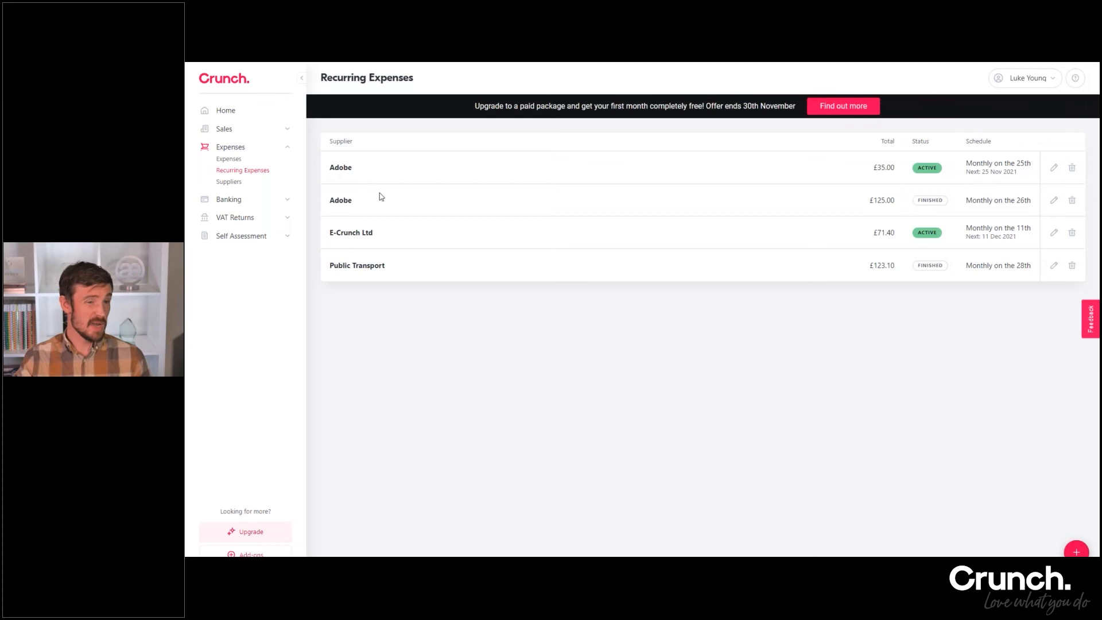
# Return to the expenses list, look at the extra actions for the 8 Sep 2021 Amazon expense and review the older entries
pyautogui.click(229, 159)
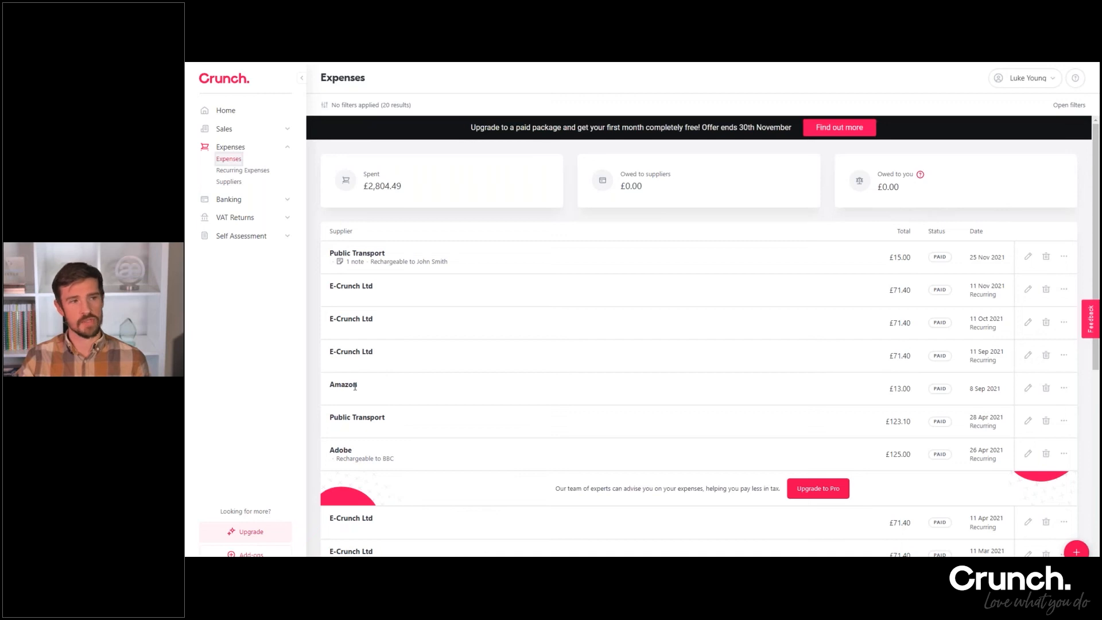
pyautogui.click(1069, 392)
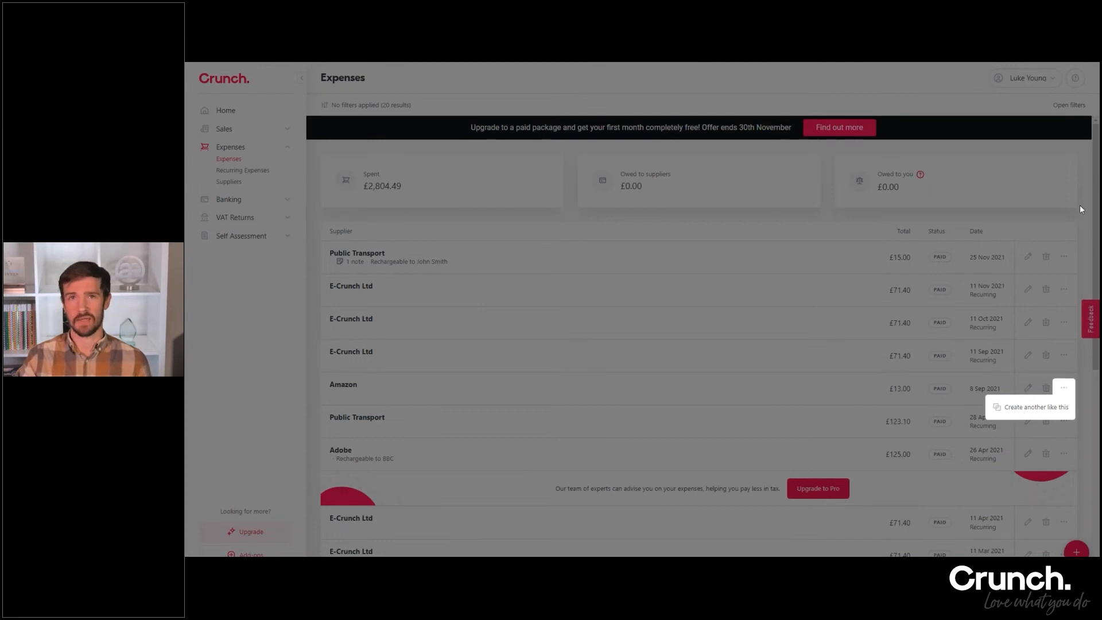
pyautogui.click(436, 413)
pyautogui.scroll(-5, 436, 413)
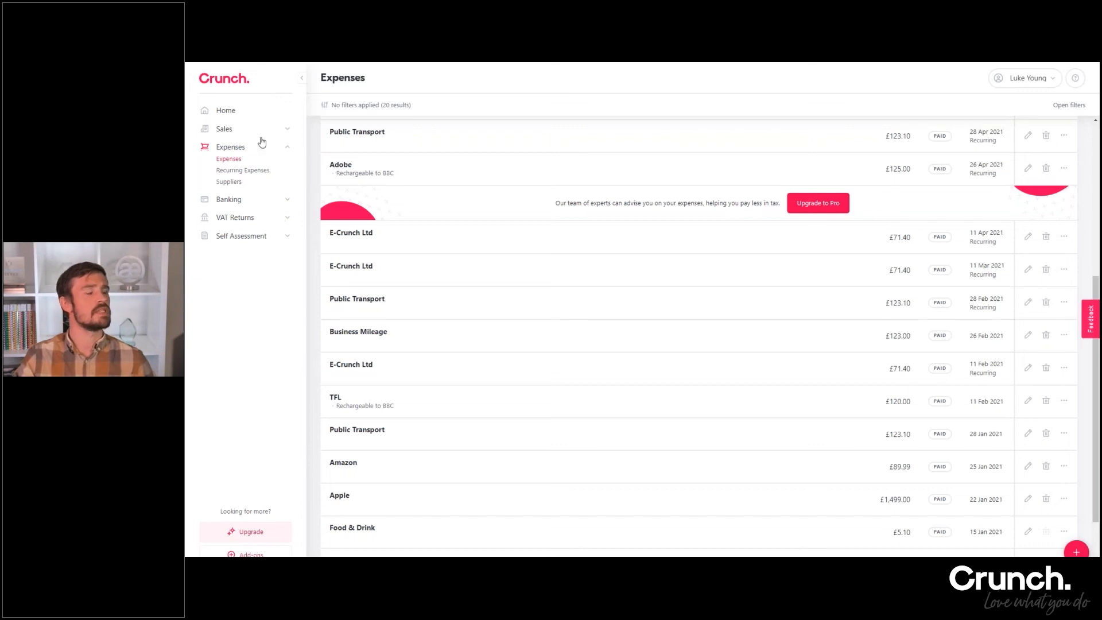
# Open the bank accounts and cards overview and examine the Main Business Account's unmatched bank and Crunch entries
pyautogui.click(287, 147)
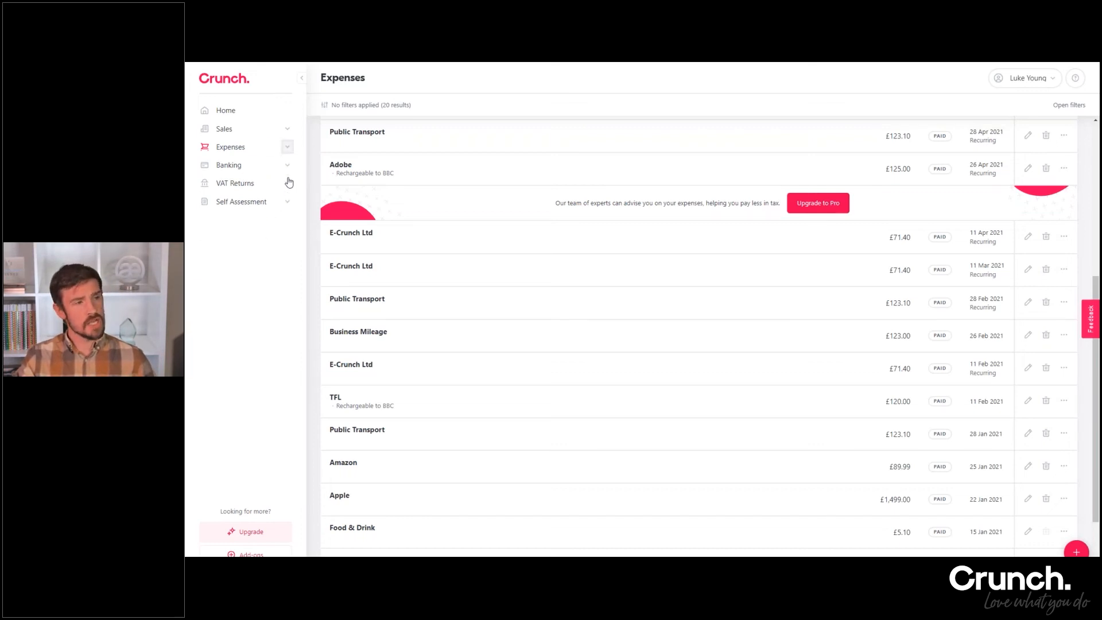
pyautogui.click(288, 165)
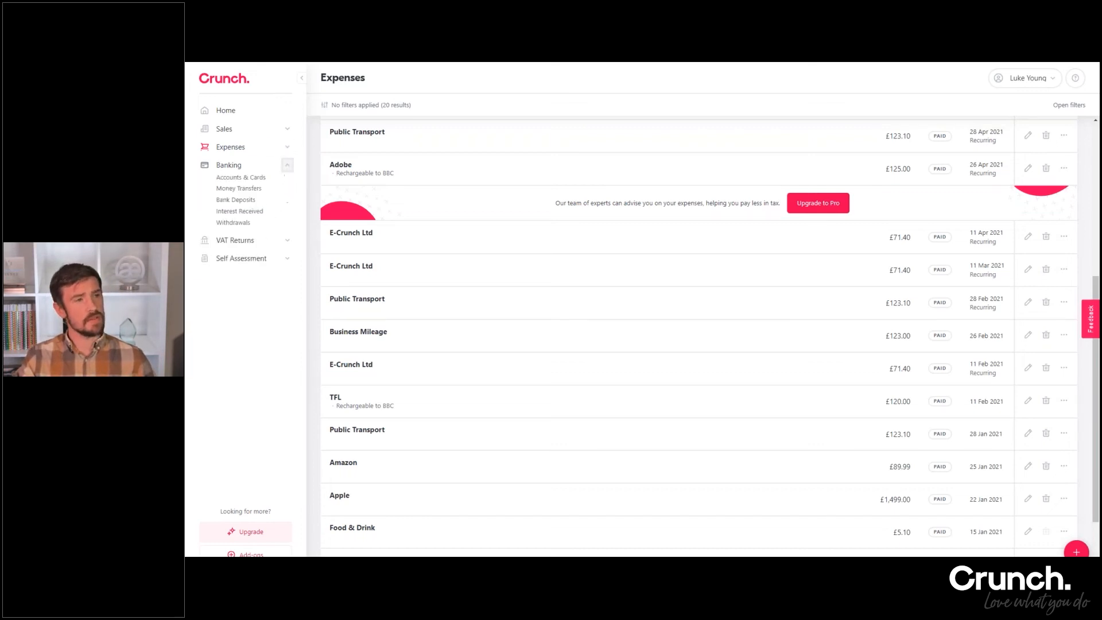
pyautogui.click(241, 177)
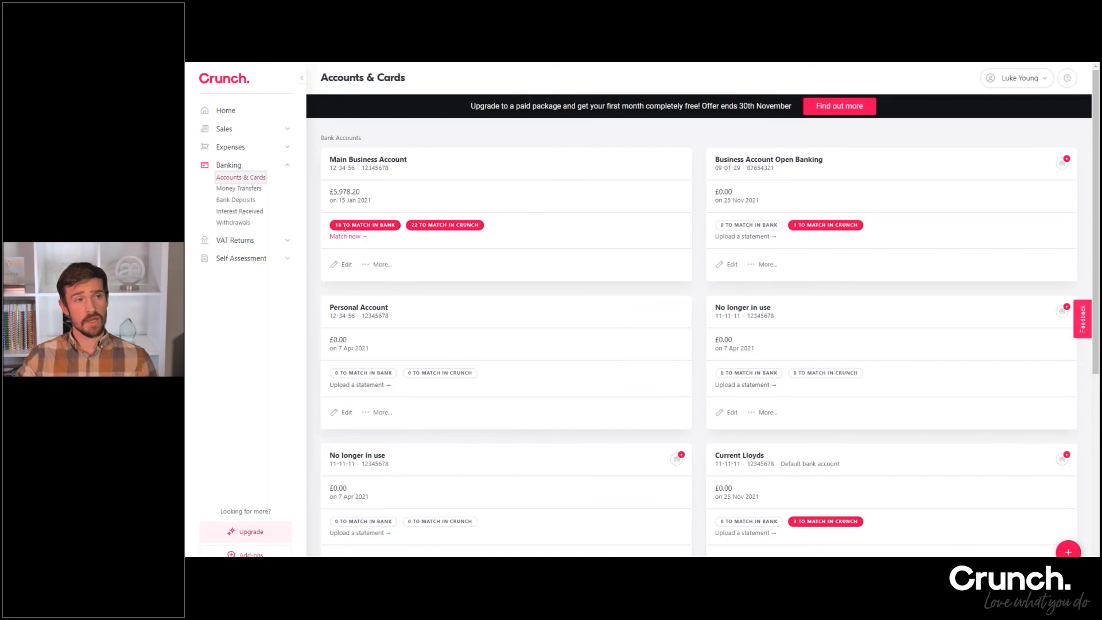
pyautogui.moveTo(345, 228); pyautogui.dragTo(396, 232)
pyautogui.click(398, 224)
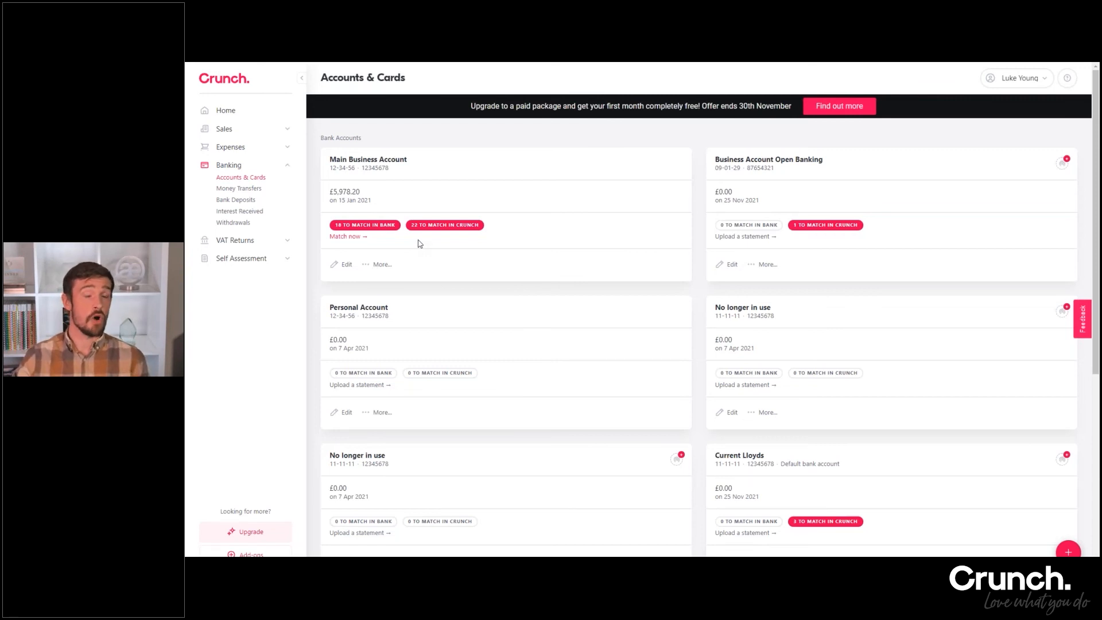
# Start reconciling the Main Business Account and review the likely and possible matches for the transfer to Current Account 2
pyautogui.click(353, 240)
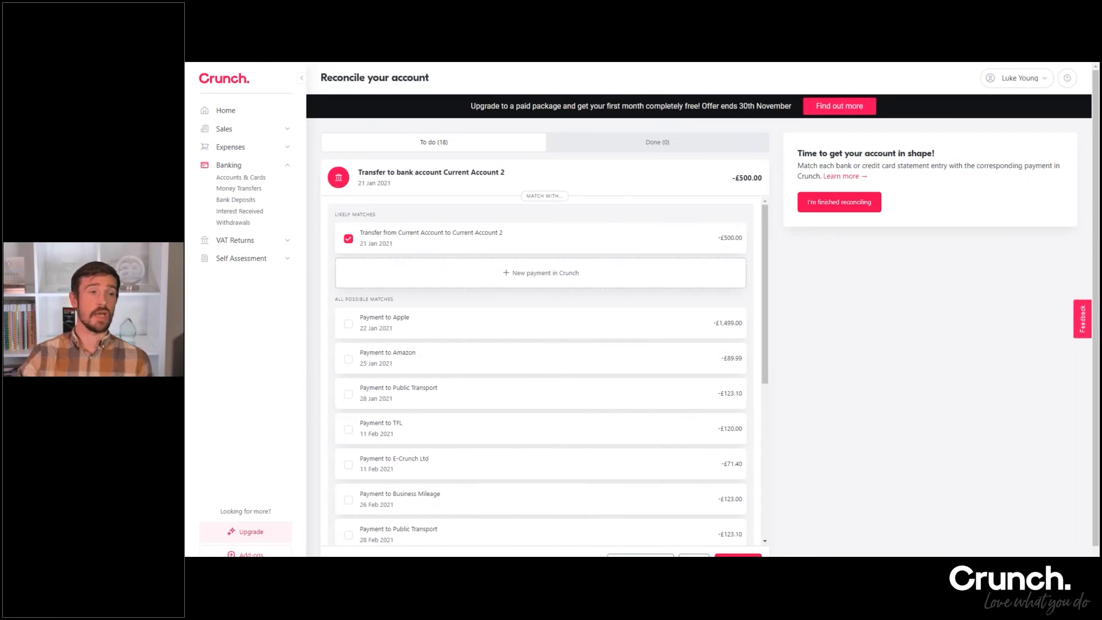
pyautogui.scroll(-5, 434, 328)
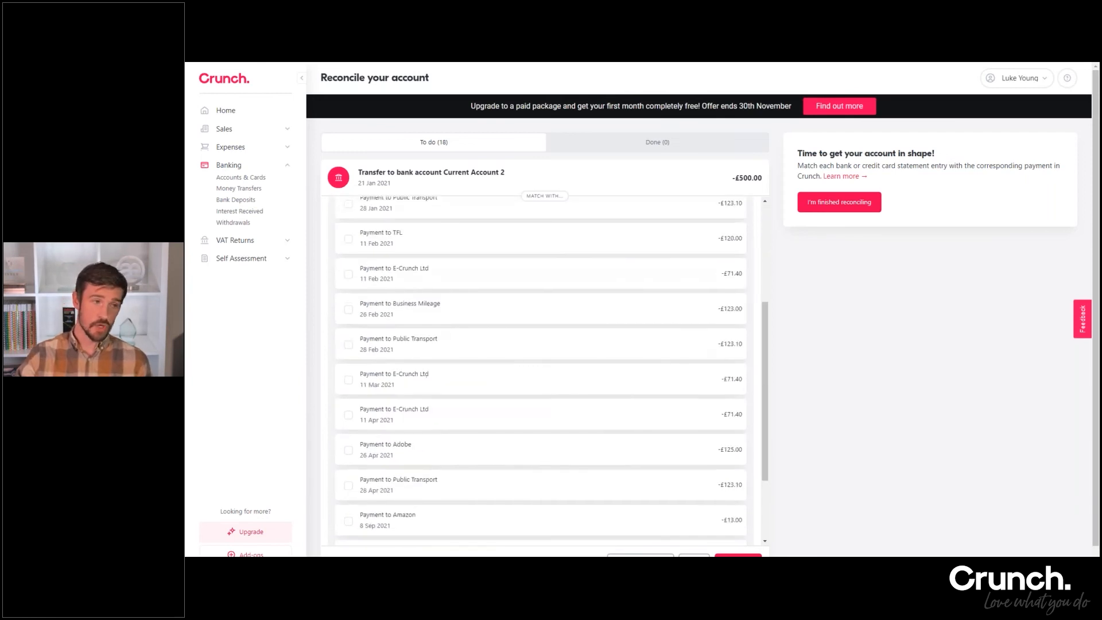
pyautogui.scroll(5, 442, 454)
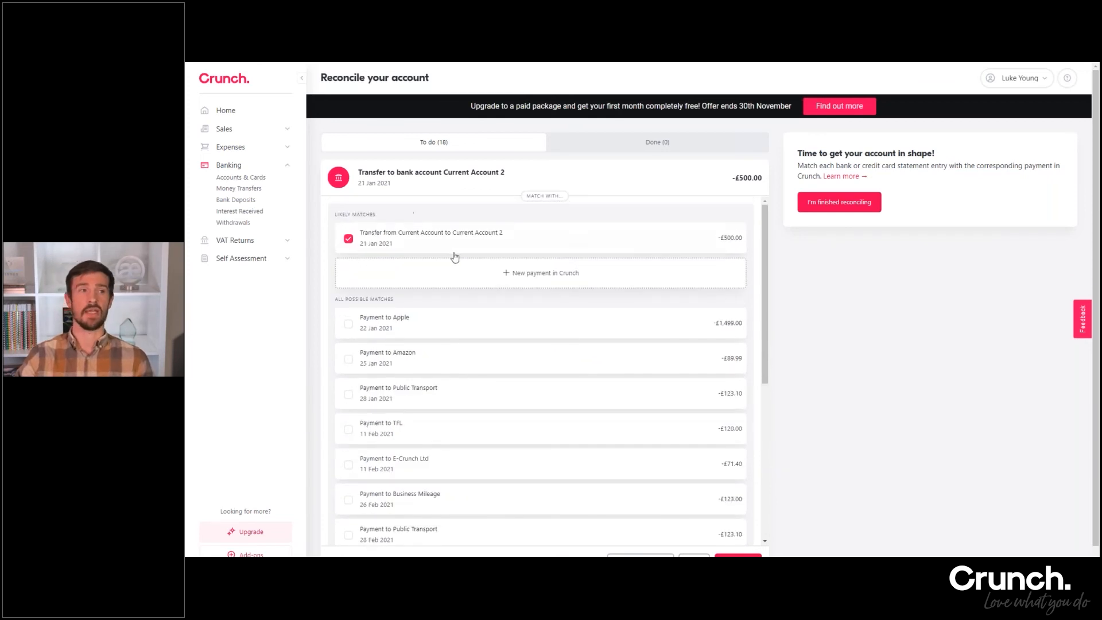
pyautogui.scroll(-3, 474, 367)
pyautogui.scroll(3, 475, 358)
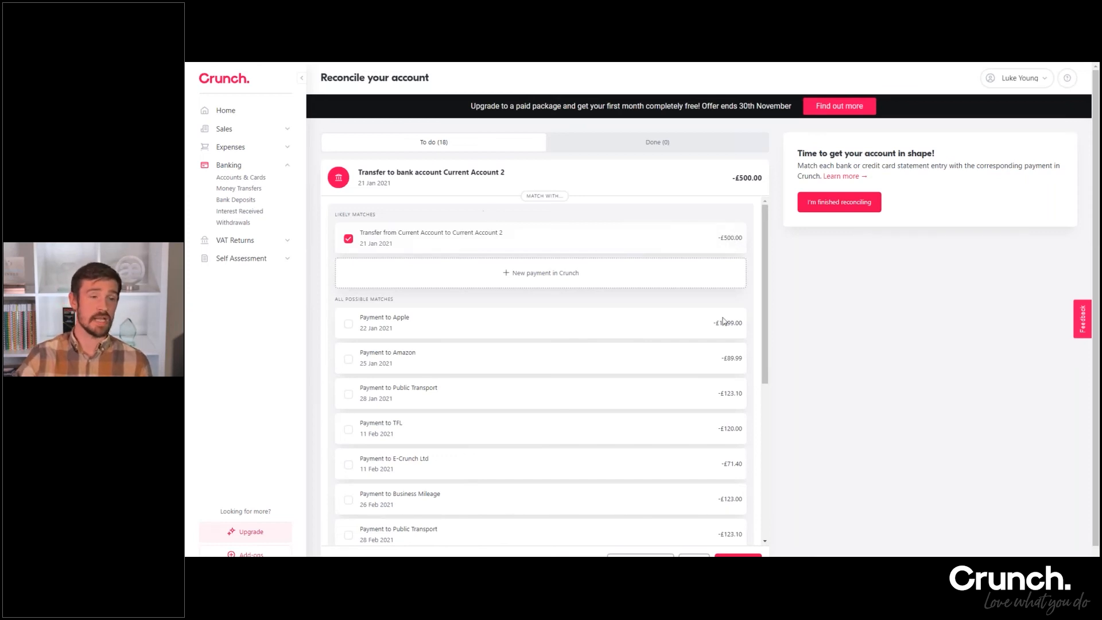
# Accept the suggested matches for the bank entries from the 21 Jan 2021 transfer through the 26 Feb 2021 Business Mileage payment
pyautogui.click(738, 556)
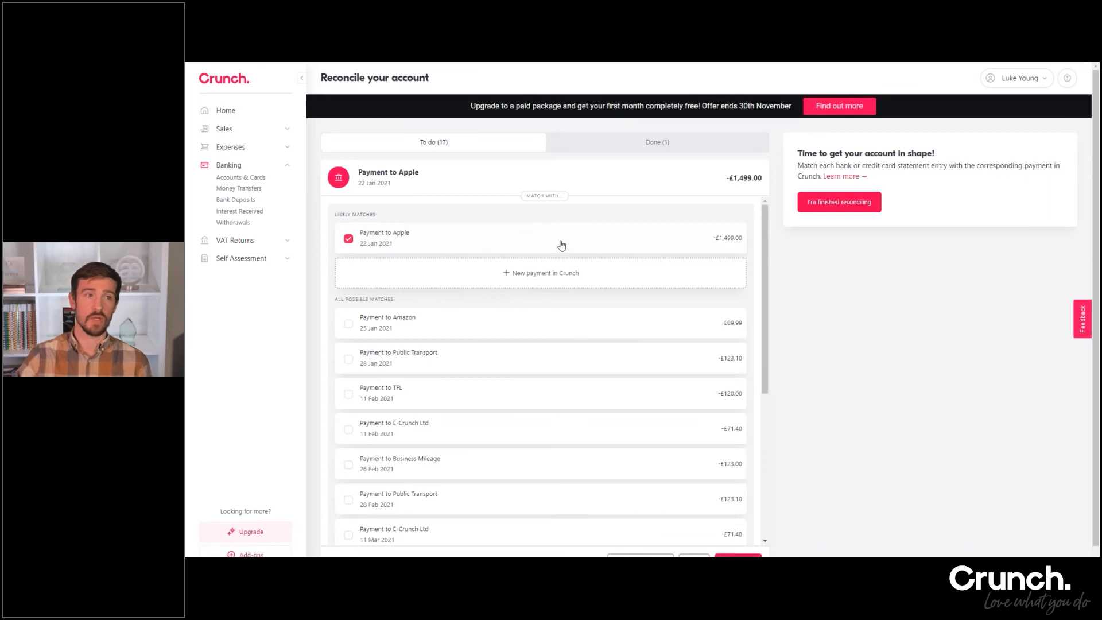
pyautogui.click(738, 555)
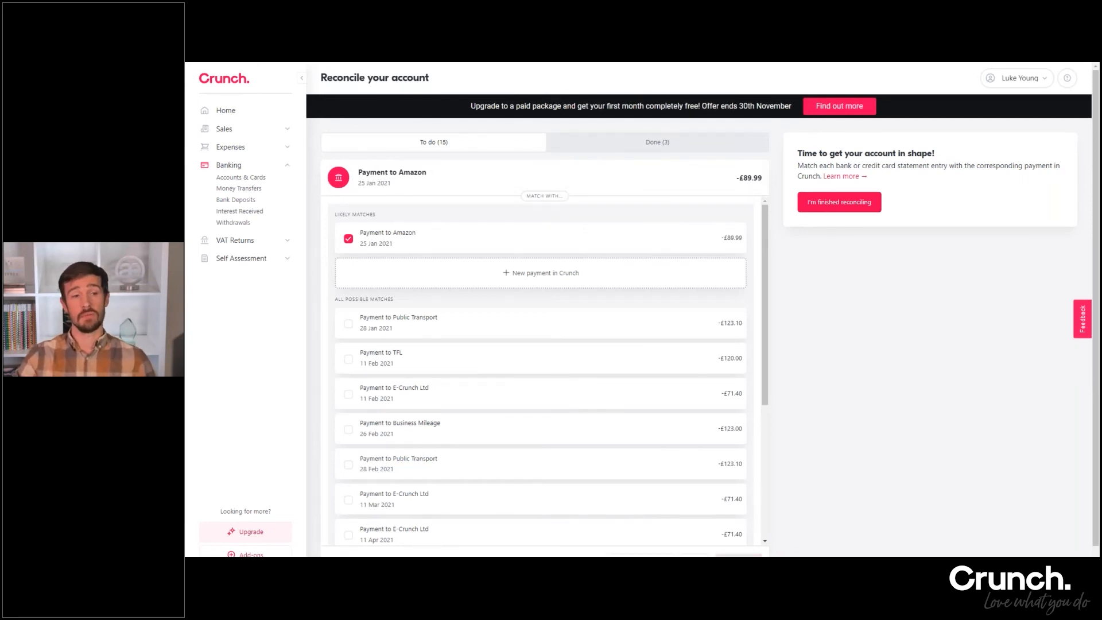
pyautogui.click(738, 555)
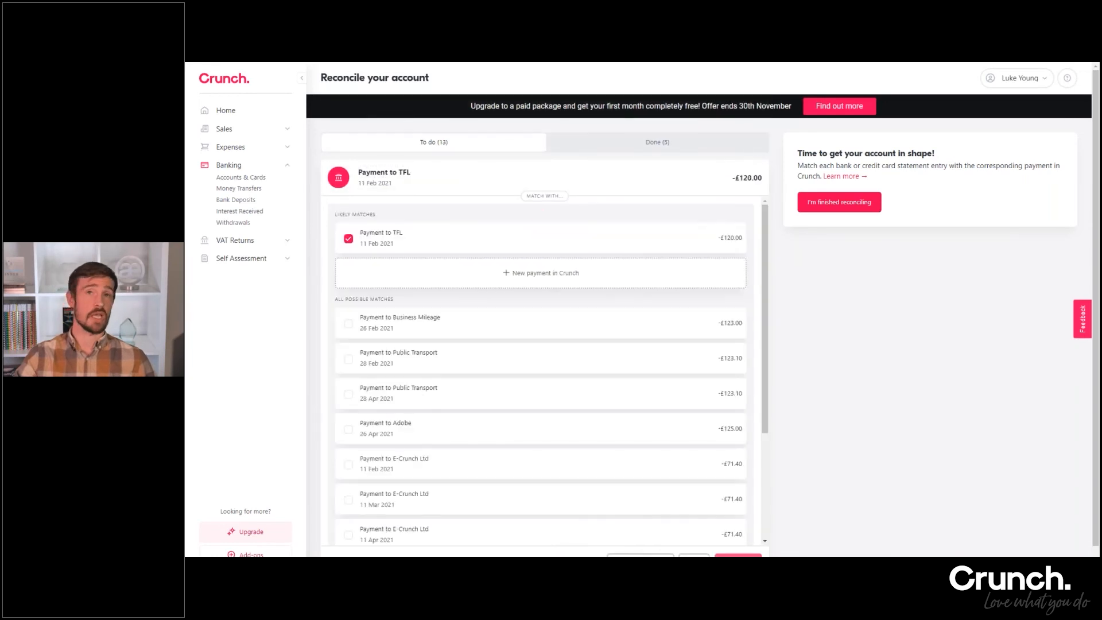
pyautogui.click(739, 555)
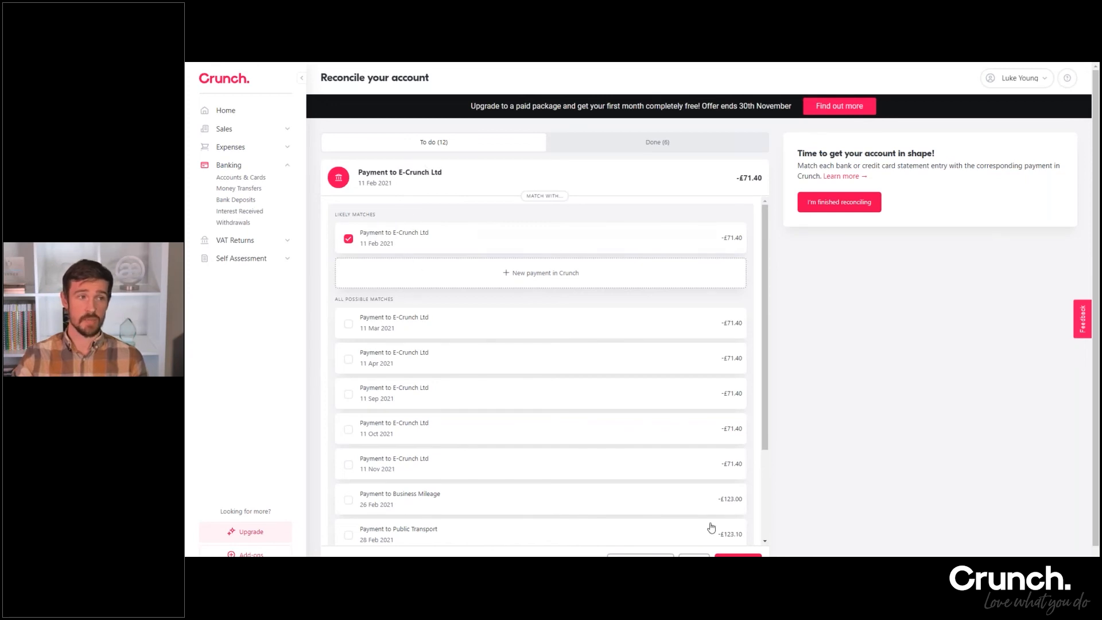
pyautogui.click(739, 555)
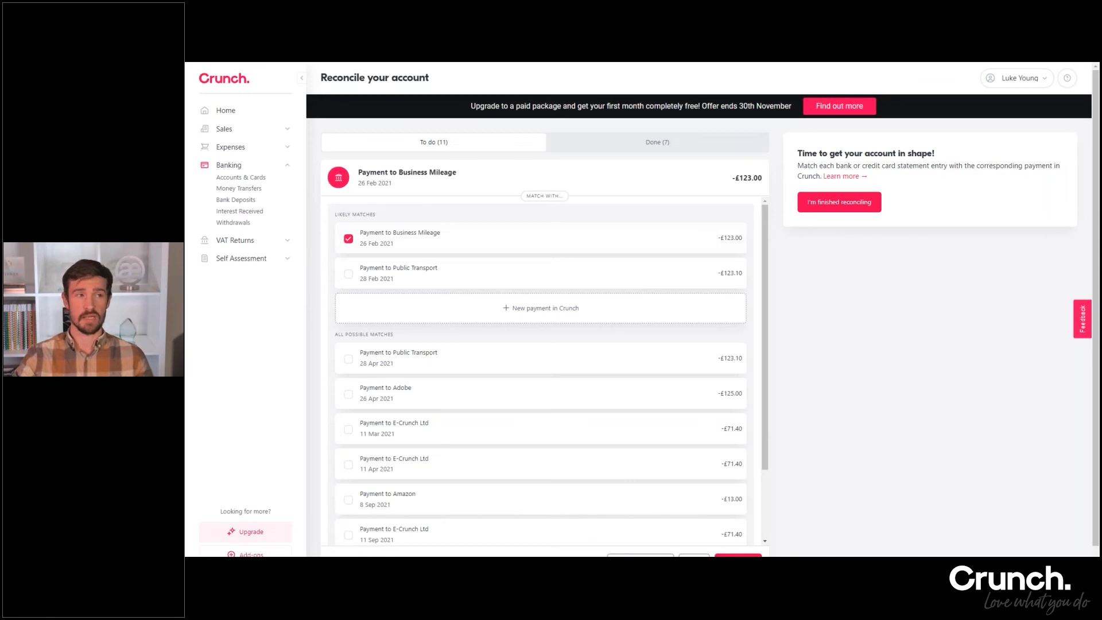
pyautogui.click(739, 555)
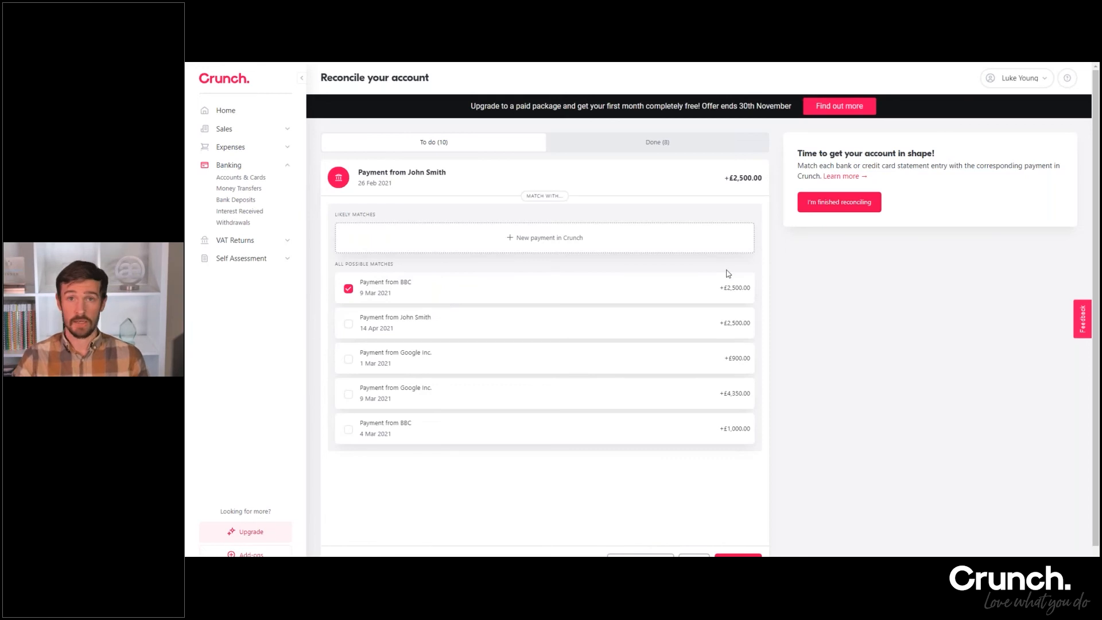
# Look at the payment types offered when creating a new payment for the £2,500.00 receipt of 26 Feb 2021
pyautogui.click(532, 239)
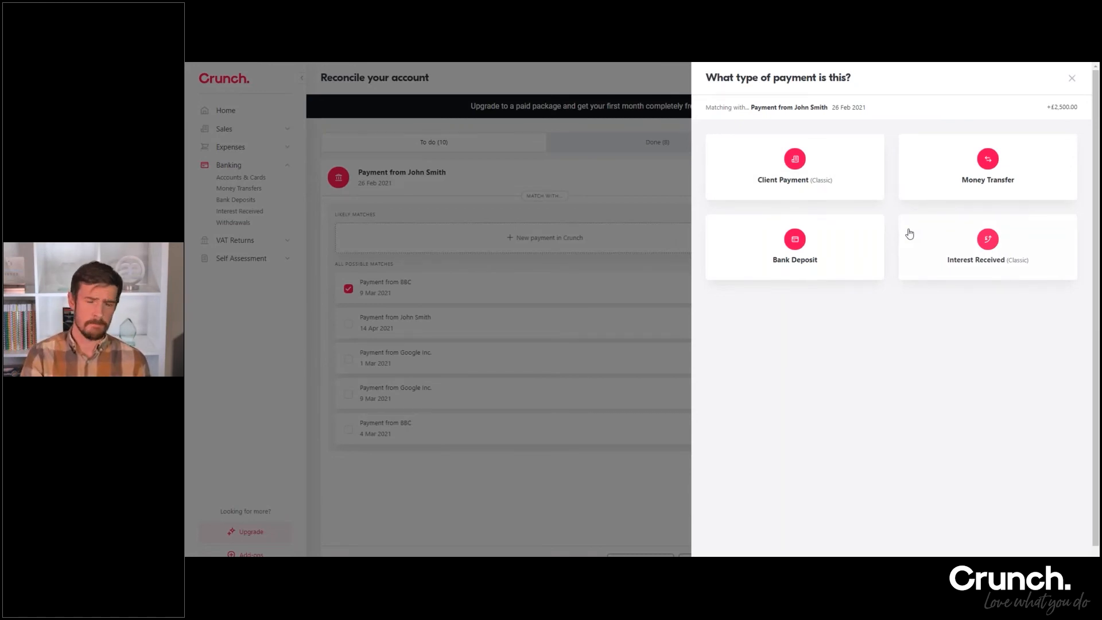
pyautogui.click(1071, 79)
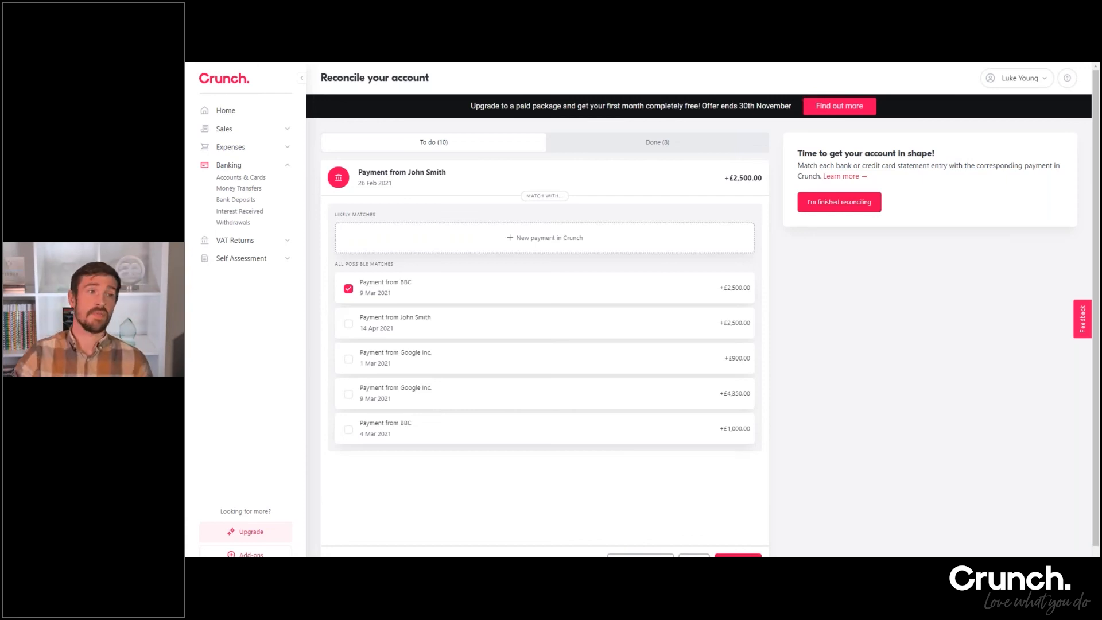
pyautogui.click(534, 237)
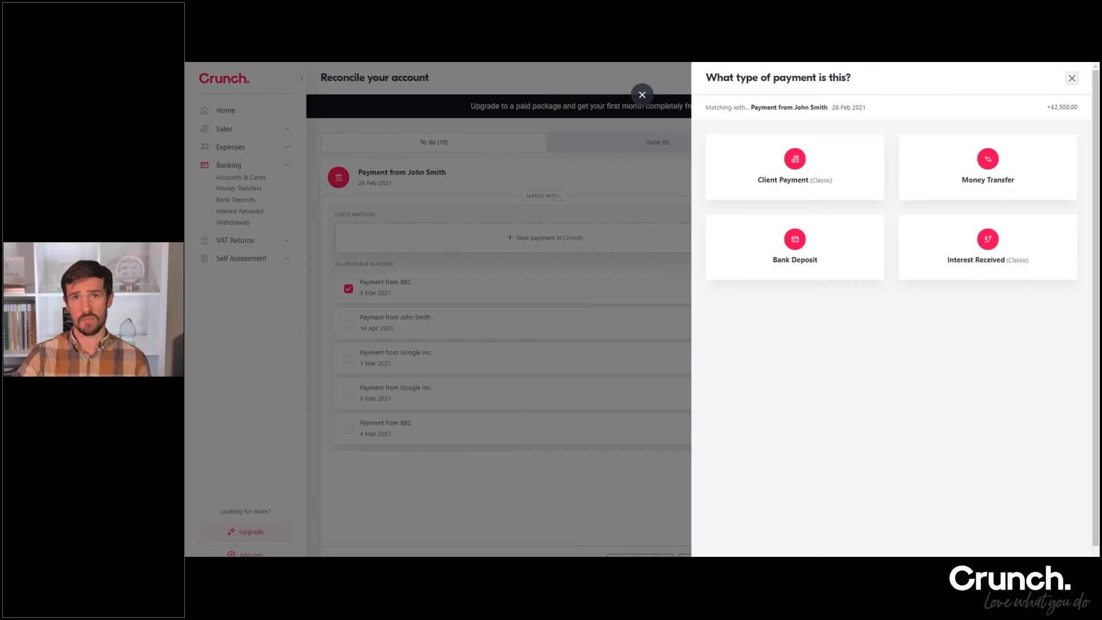
pyautogui.click(1071, 78)
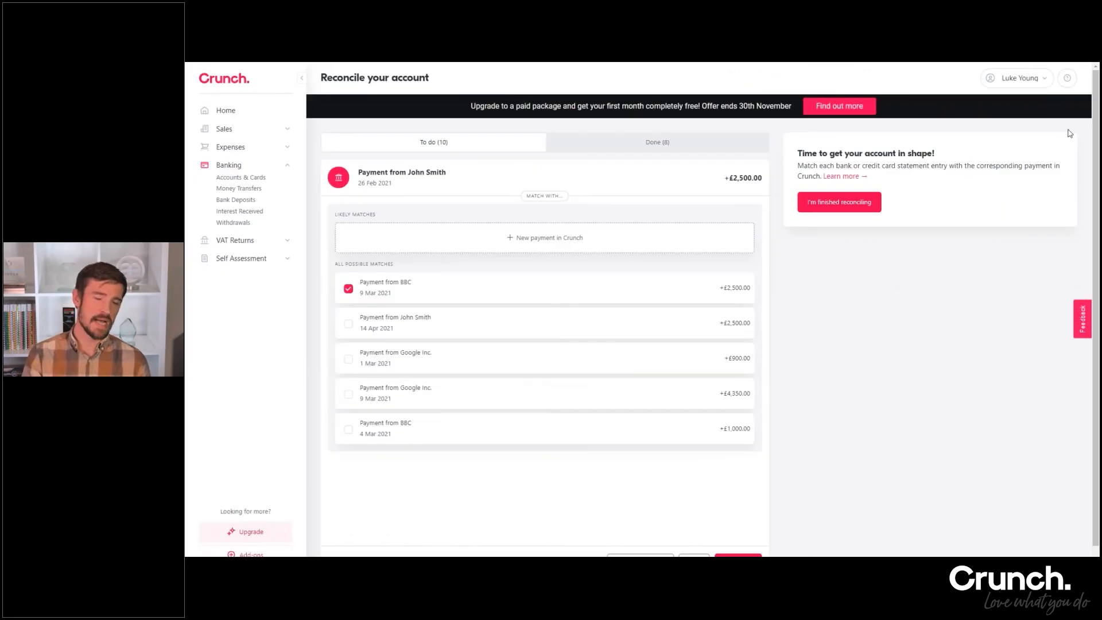
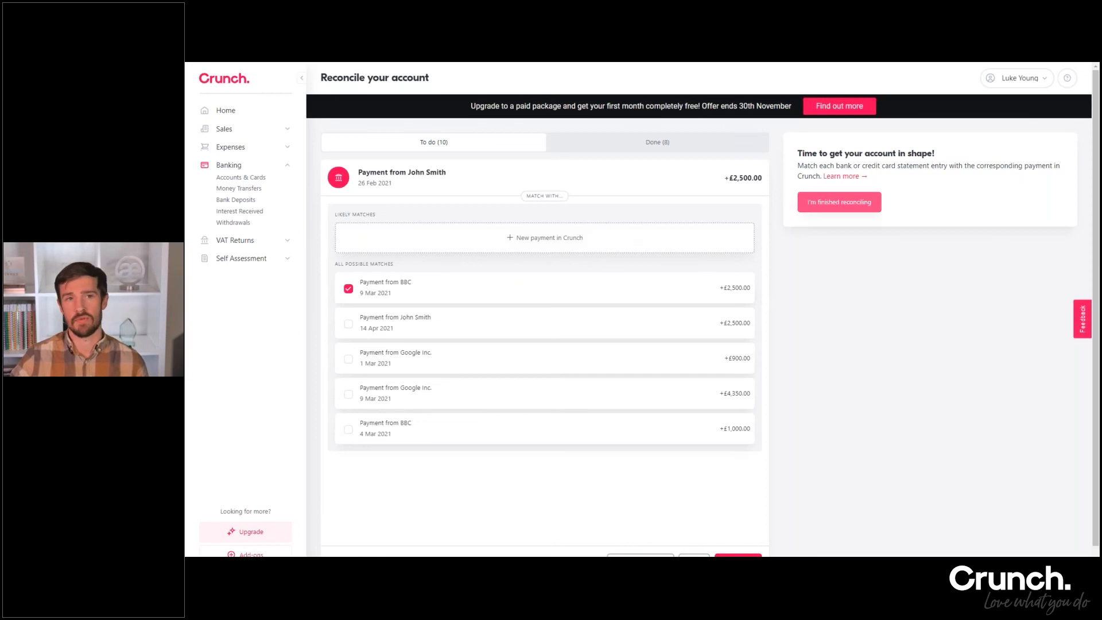
# Open the help panel, load more help centre topics and review the articles on bank accounts, statements and reconciliation
pyautogui.click(1063, 80)
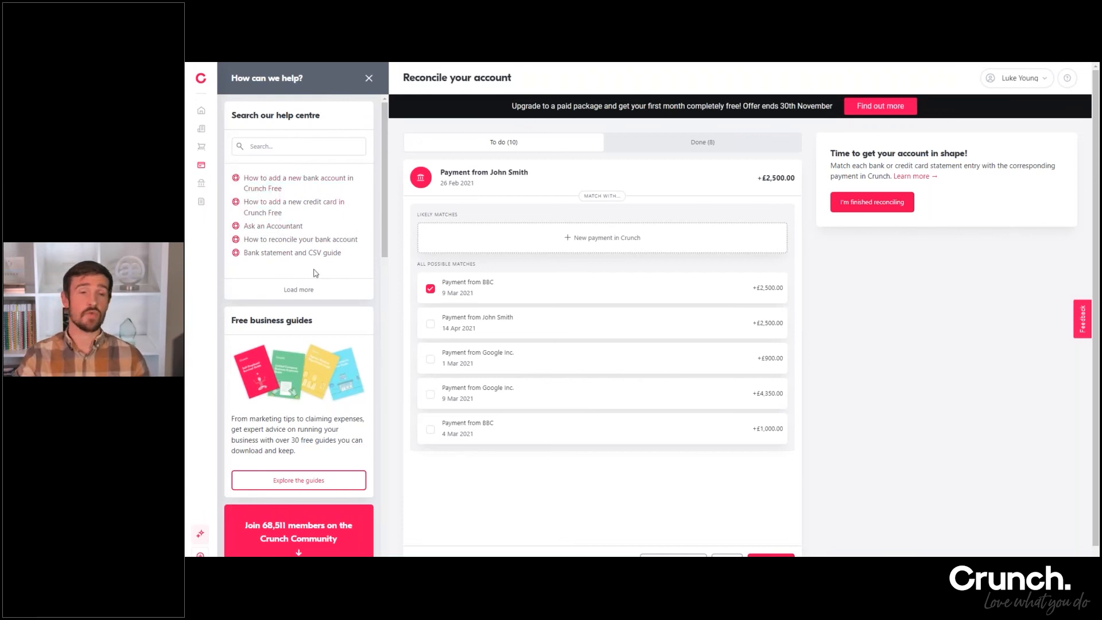
pyautogui.click(305, 291)
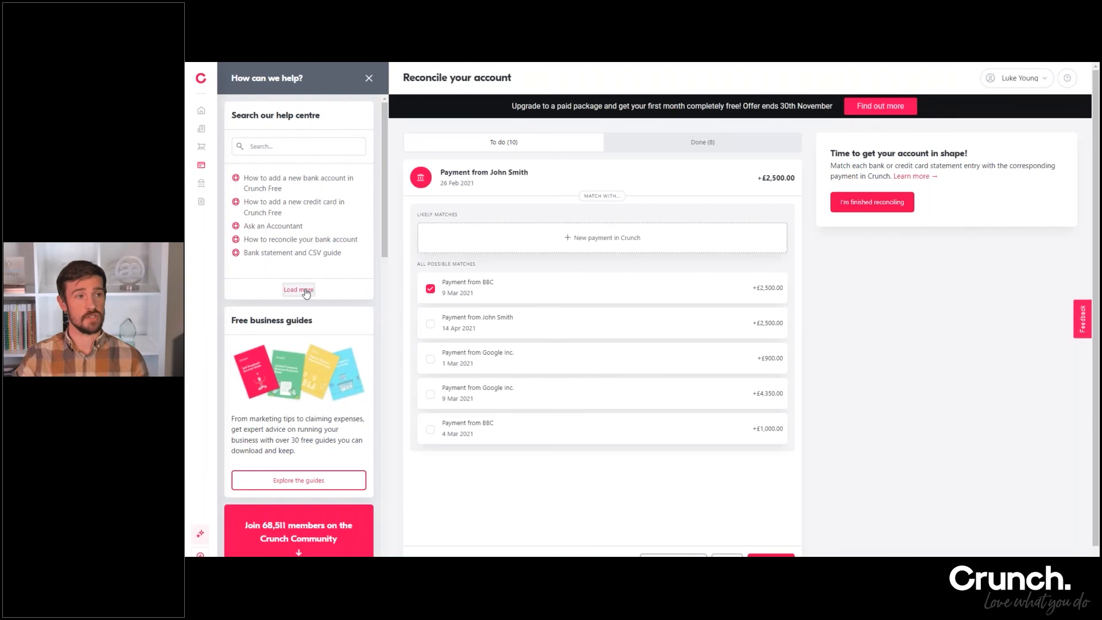
pyautogui.scroll(-3, 301, 235)
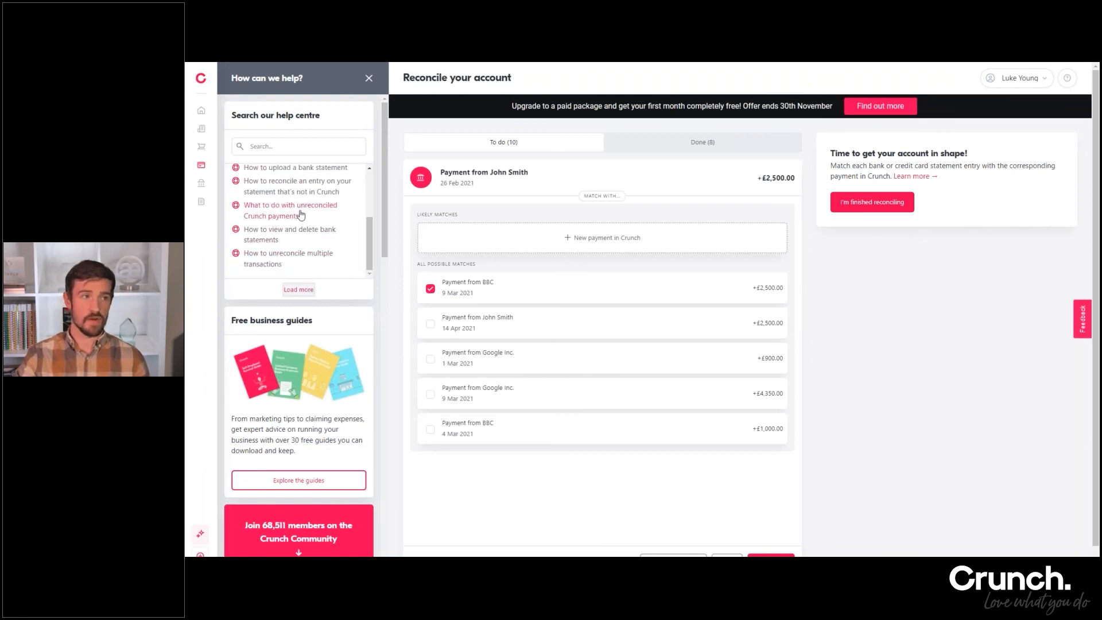
pyautogui.scroll(1, 299, 245)
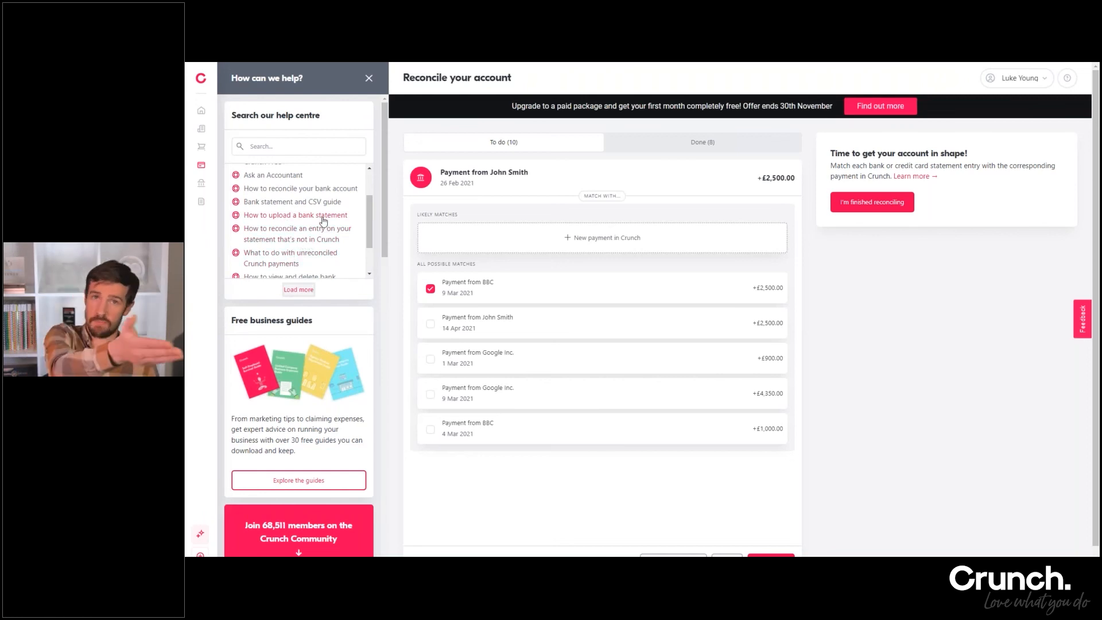
pyautogui.scroll(2, 321, 218)
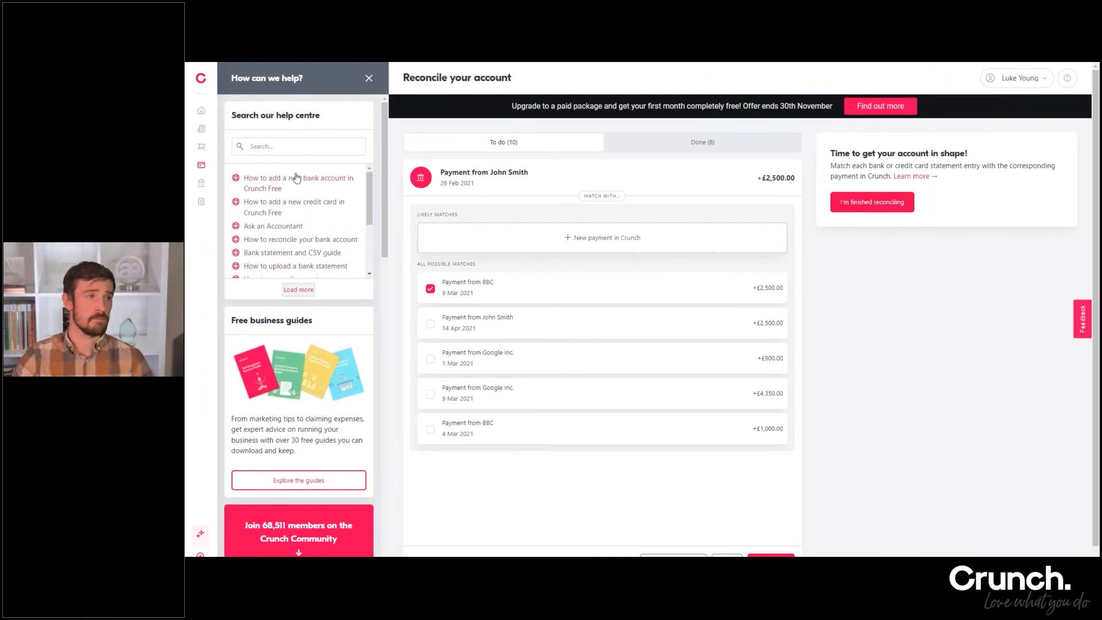
pyautogui.click(286, 144)
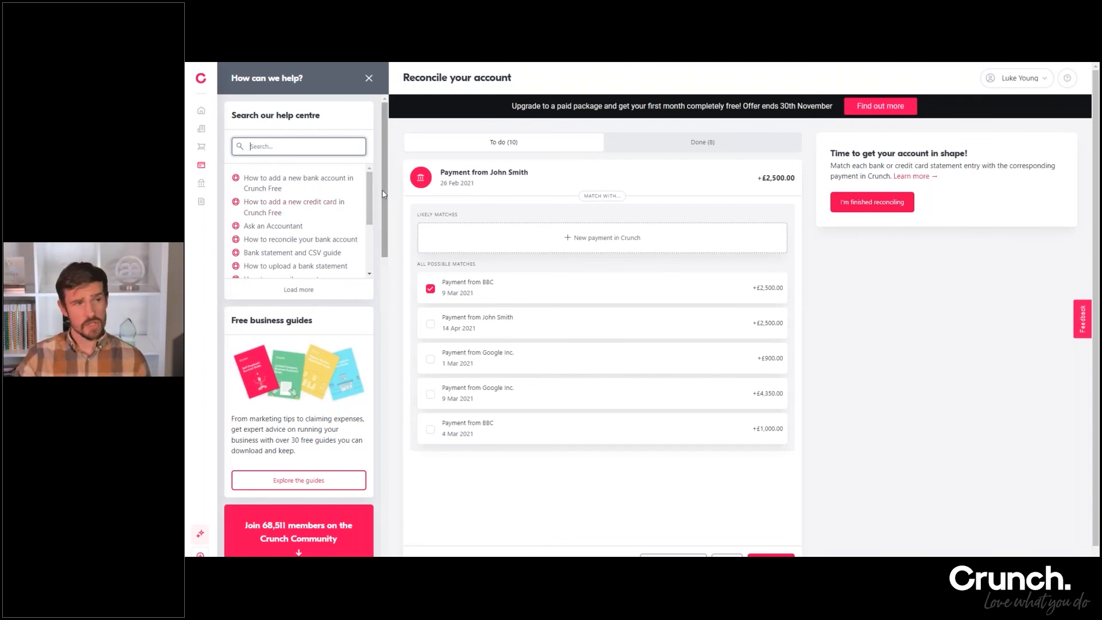
# Examine the help panel's business guides, community forum, articles, videos and Crunch Pro support options, and close the panel
pyautogui.scroll(-1, 385, 211)
pyautogui.scroll(-3, 385, 211)
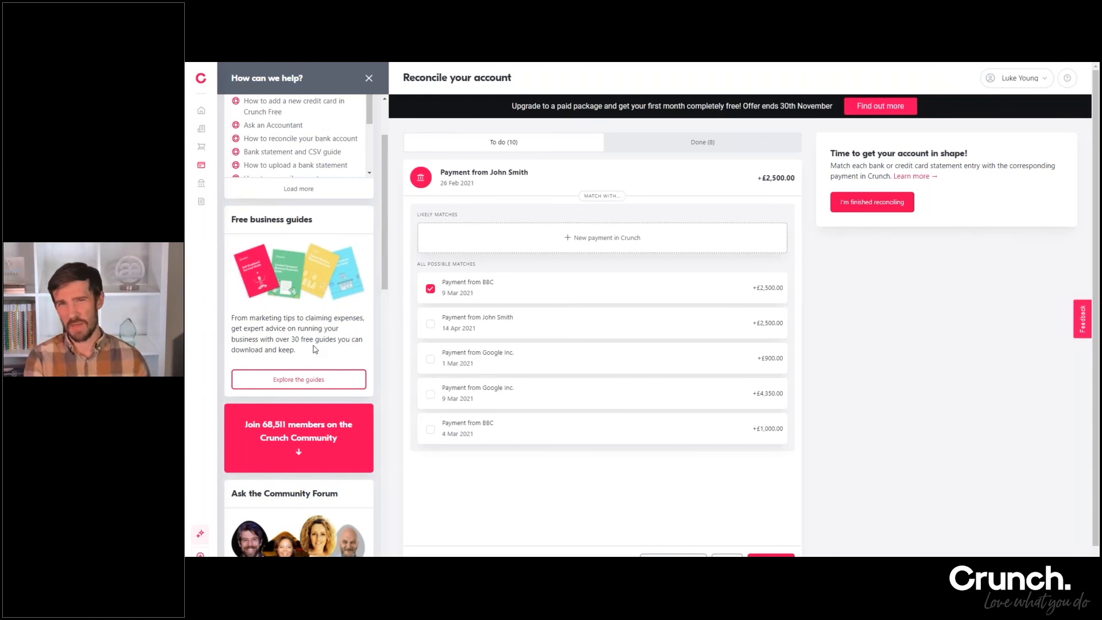
pyautogui.scroll(-1, 320, 396)
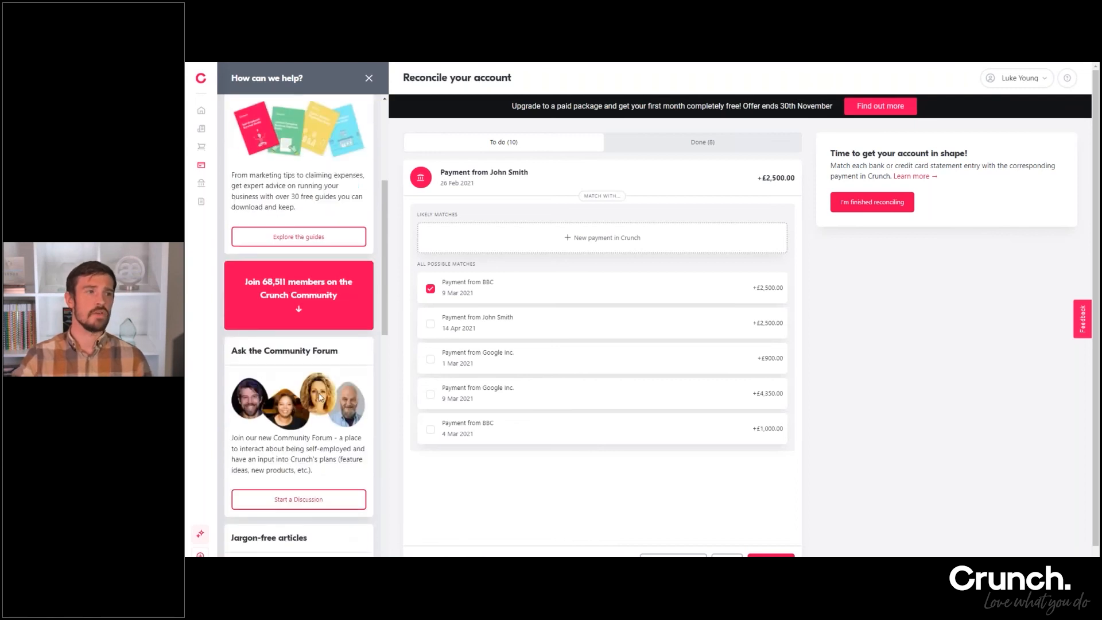
pyautogui.scroll(-2, 320, 396)
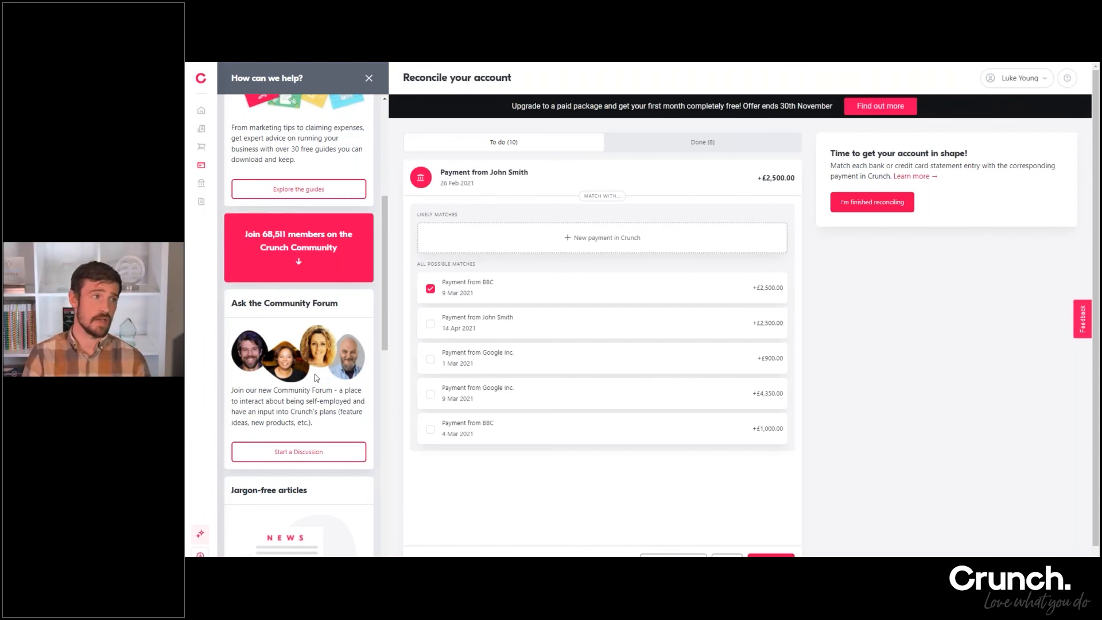
pyautogui.scroll(-4, 315, 378)
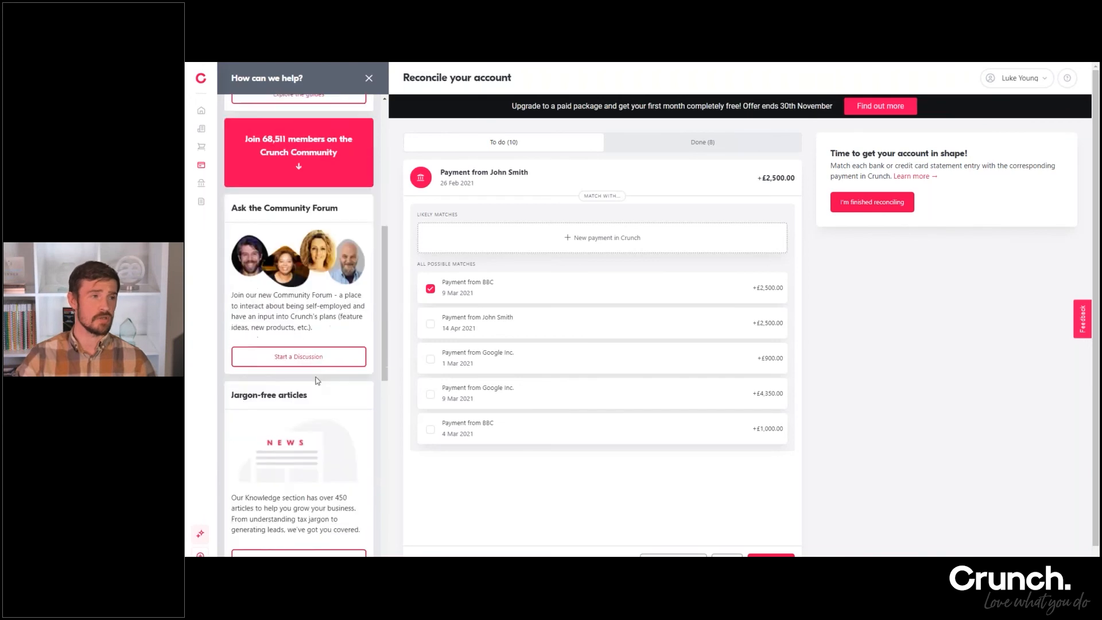
pyautogui.scroll(-1, 307, 392)
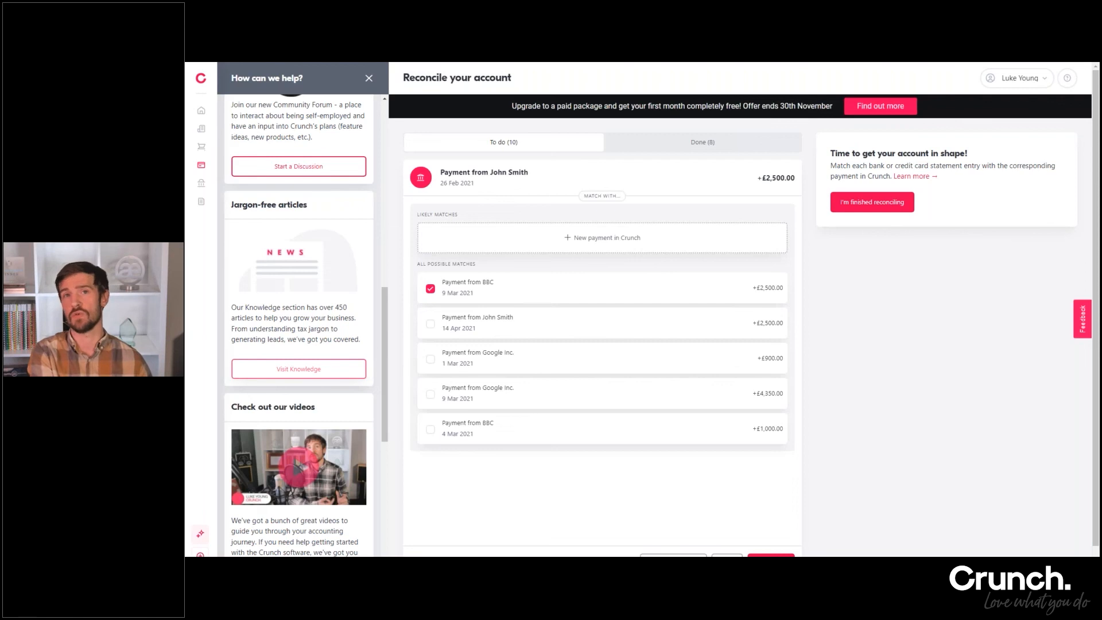
pyautogui.scroll(-3, 284, 354)
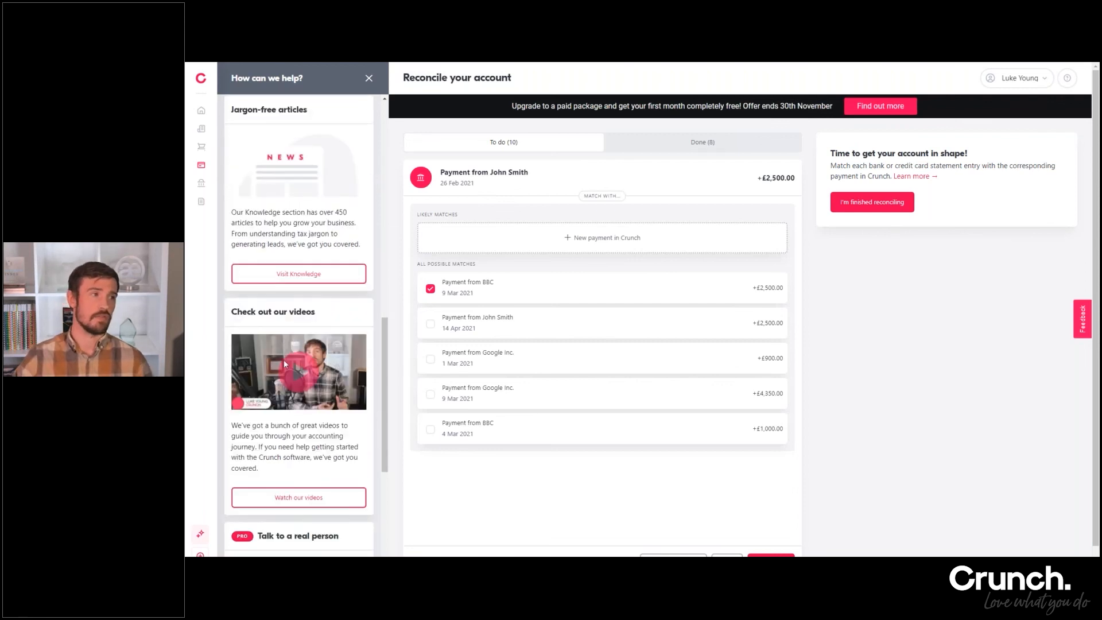
pyautogui.scroll(-2, 285, 354)
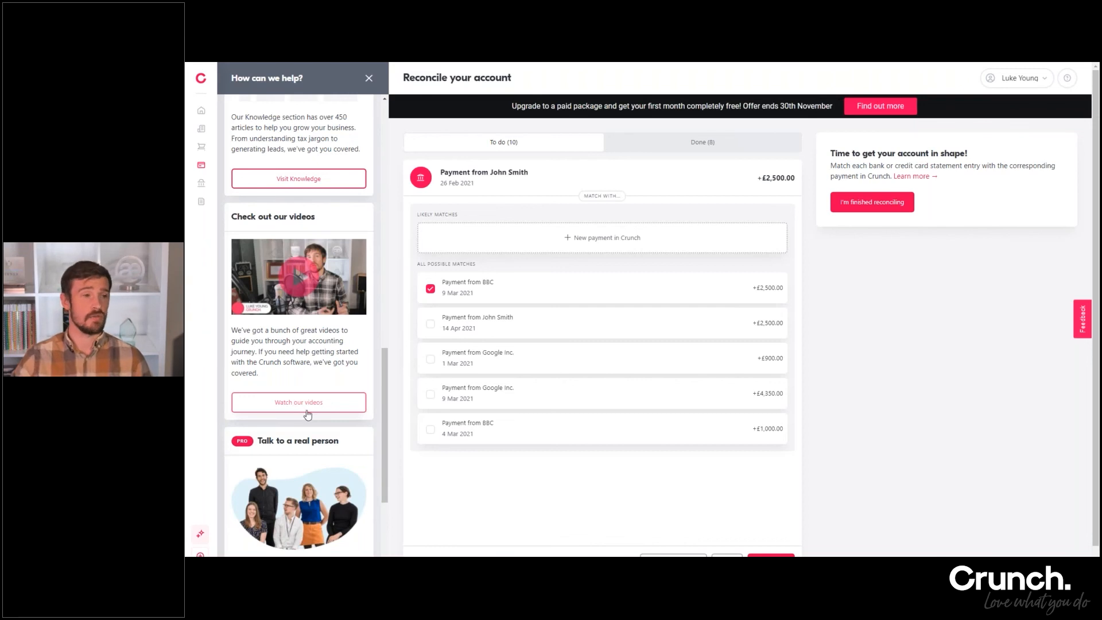
pyautogui.scroll(-4, 316, 372)
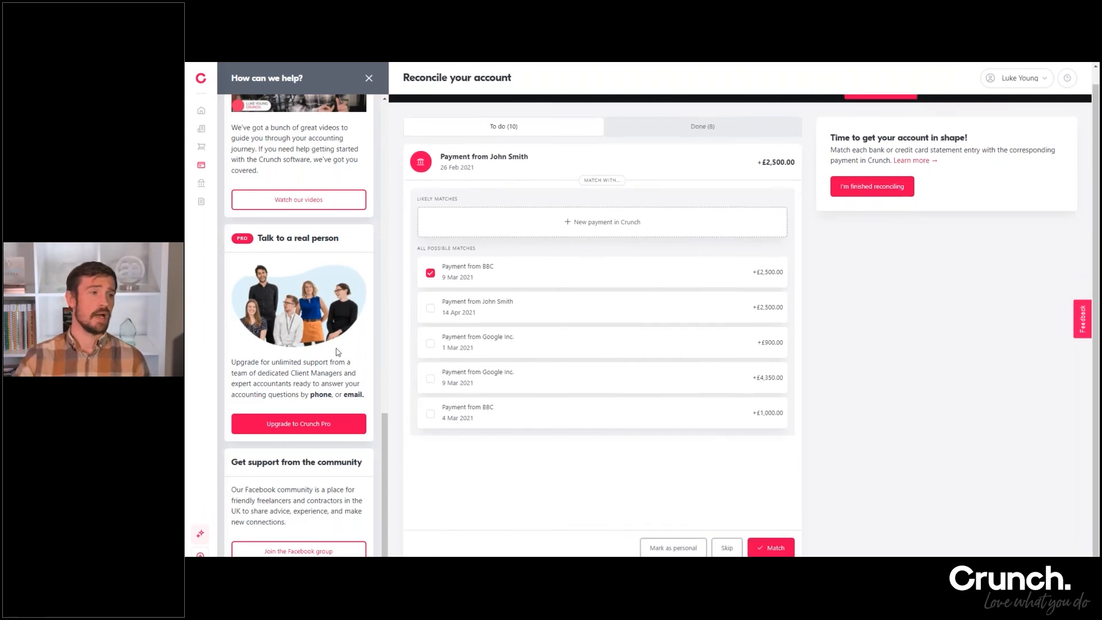
pyautogui.scroll(8, 288, 543)
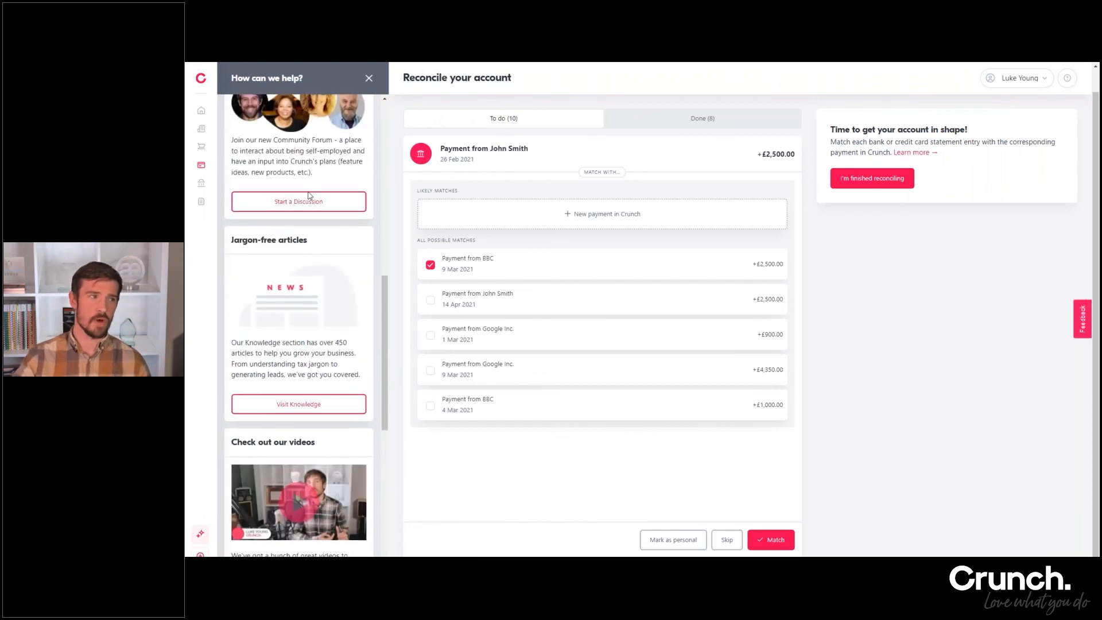
pyautogui.scroll(-7, 333, 323)
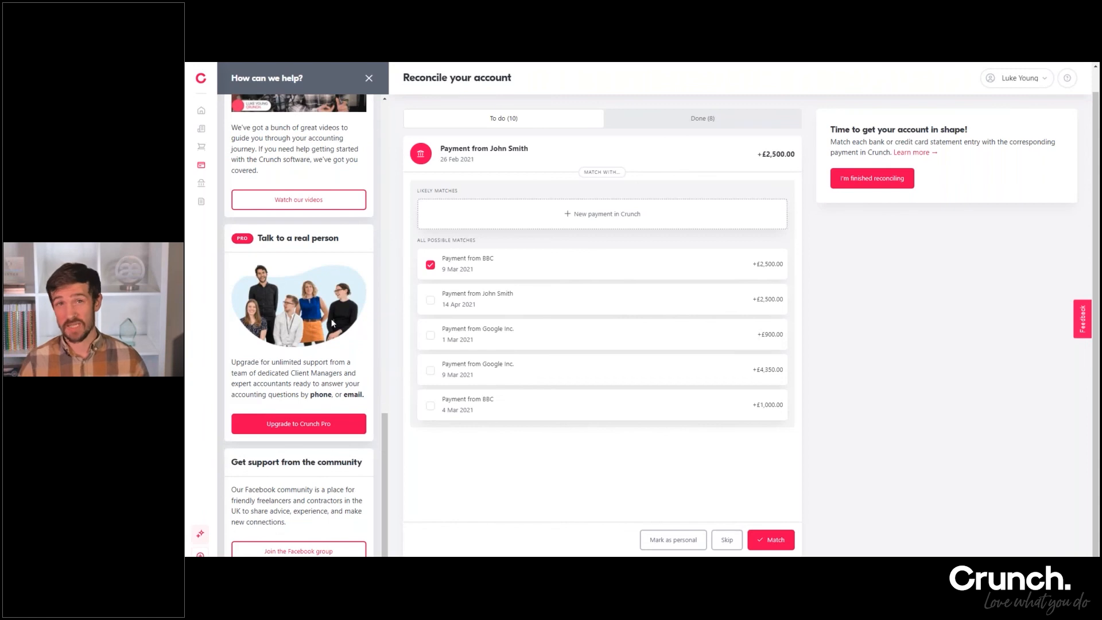
pyautogui.scroll(7, 332, 319)
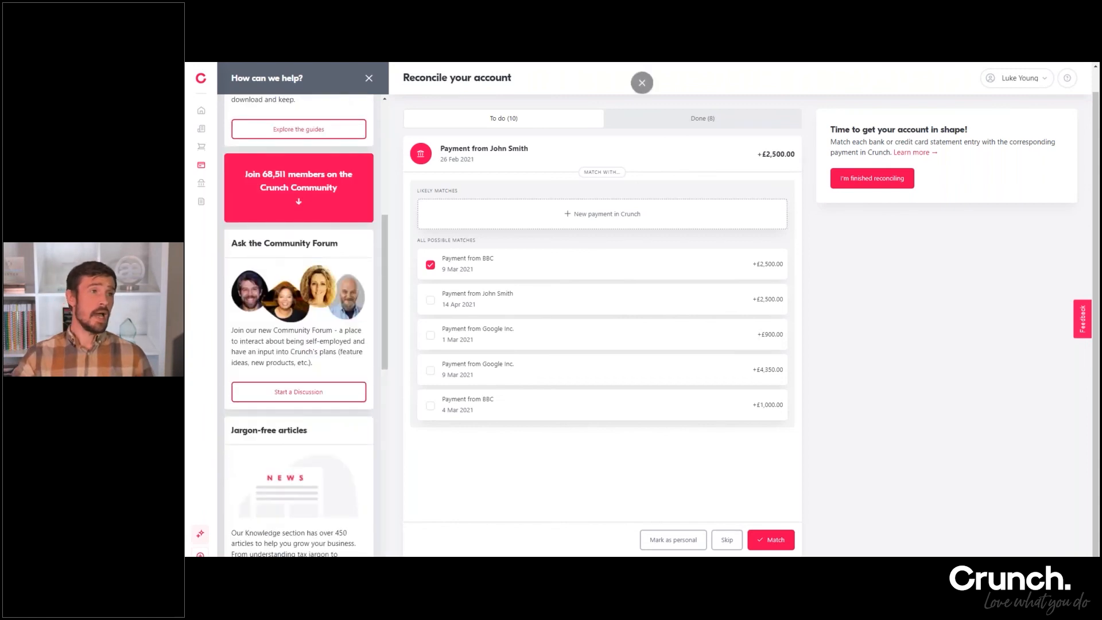
pyautogui.click(369, 78)
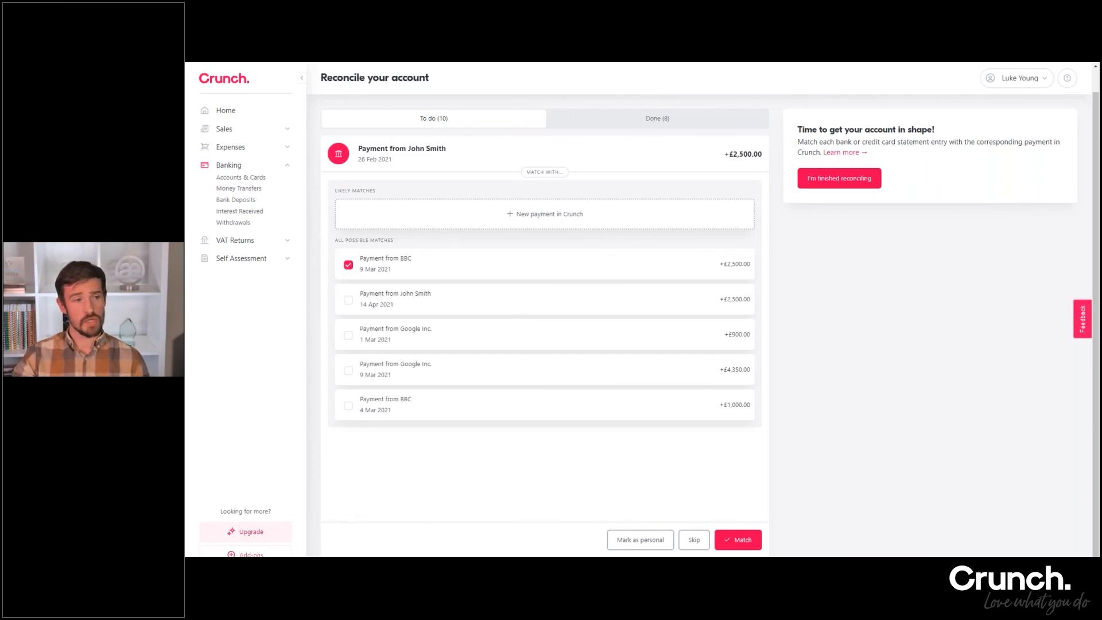
# Open the add-ons page and review the Ask an Accountant booking form's dates and options, leaving it without booking
pyautogui.click(247, 553)
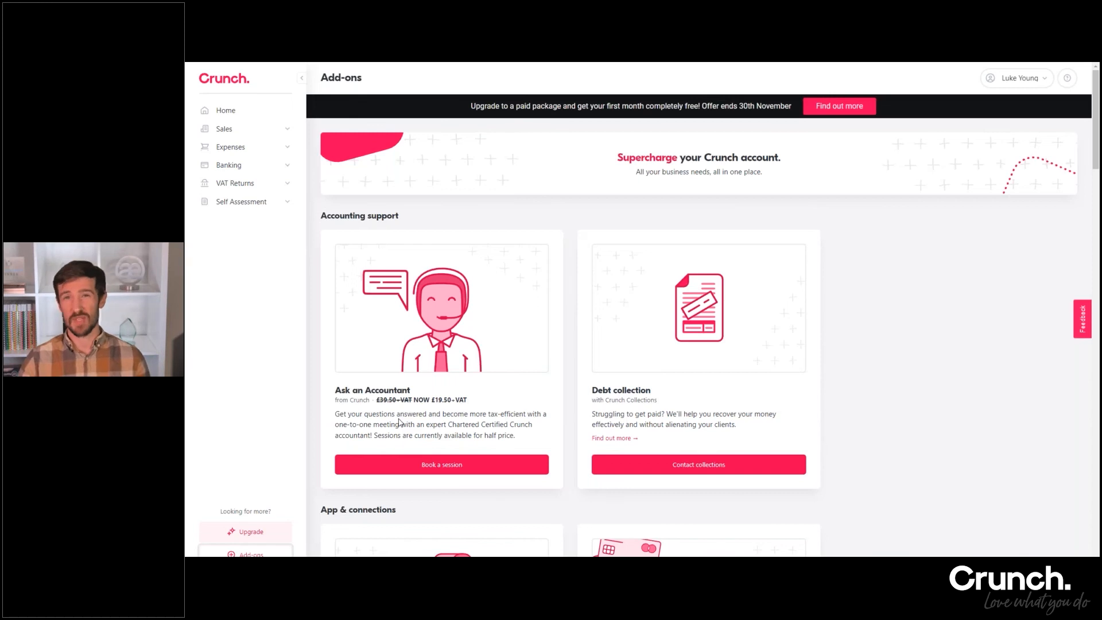
pyautogui.click(455, 462)
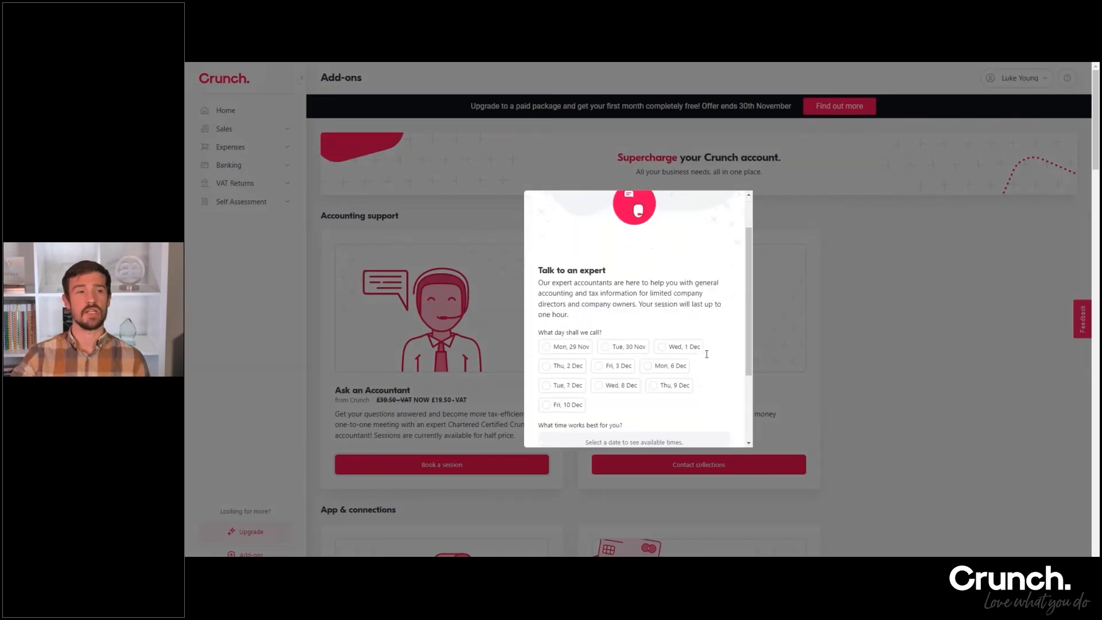
pyautogui.scroll(-1, 567, 320)
pyautogui.scroll(-1, 574, 344)
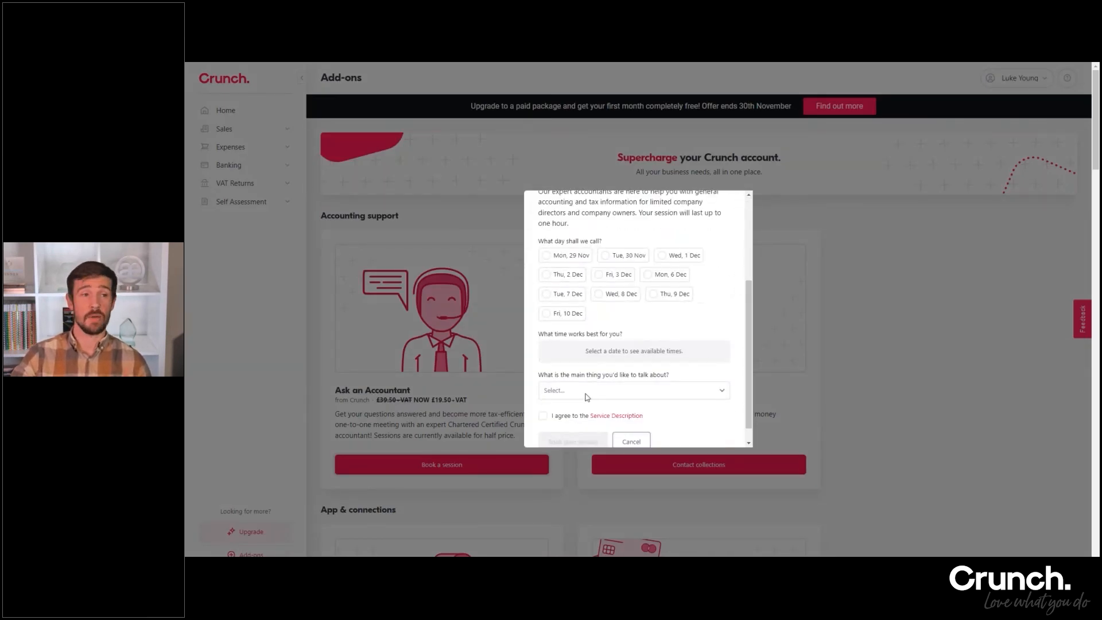
pyautogui.scroll(-1, 586, 397)
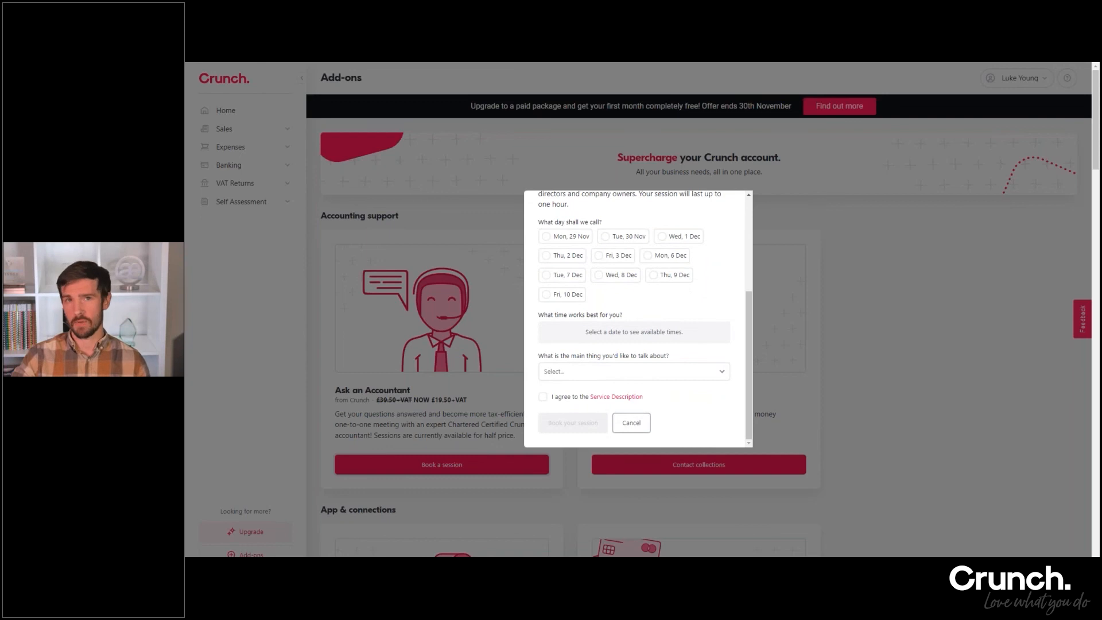
pyautogui.click(638, 426)
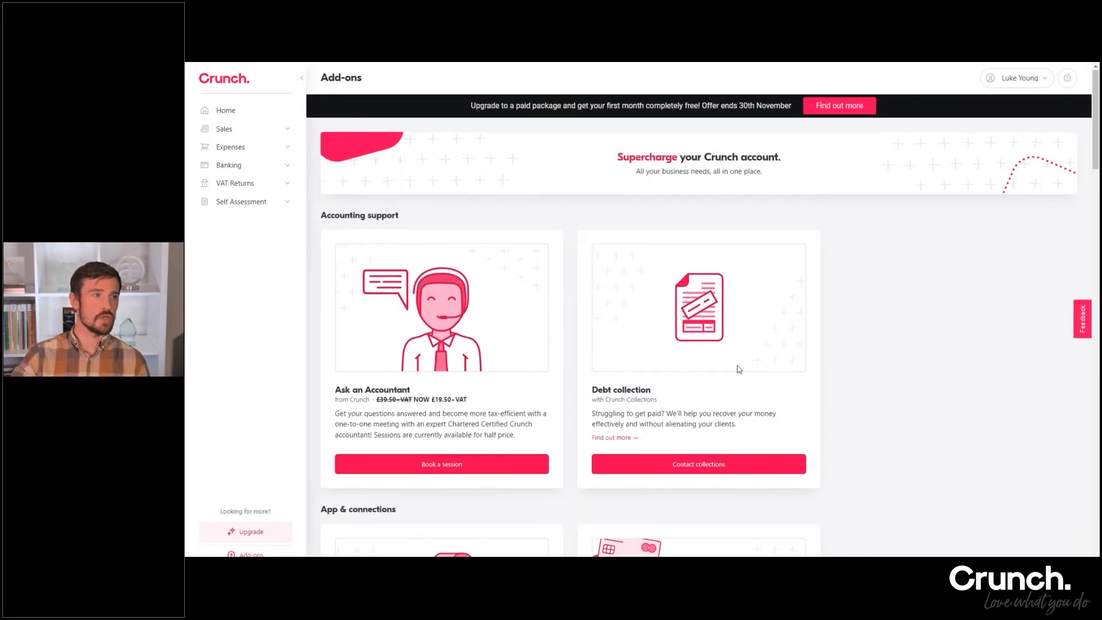
# Examine the available app connections and partner offers on the add-ons page, from Crunch Snap and Tide to Traktion
pyautogui.scroll(-3, 739, 370)
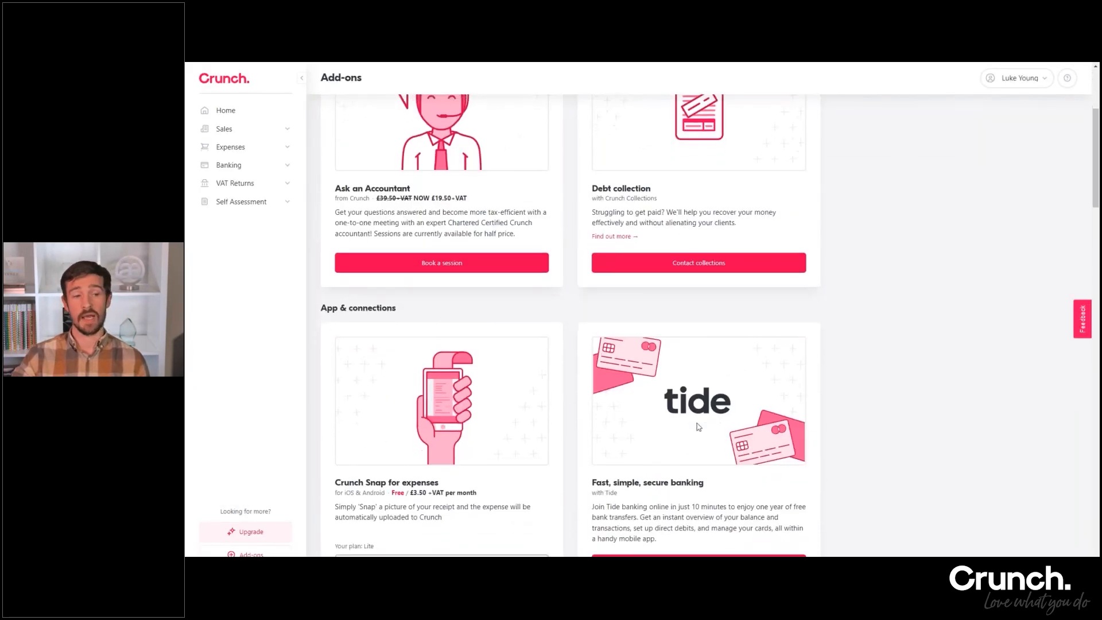
pyautogui.scroll(-1, 699, 427)
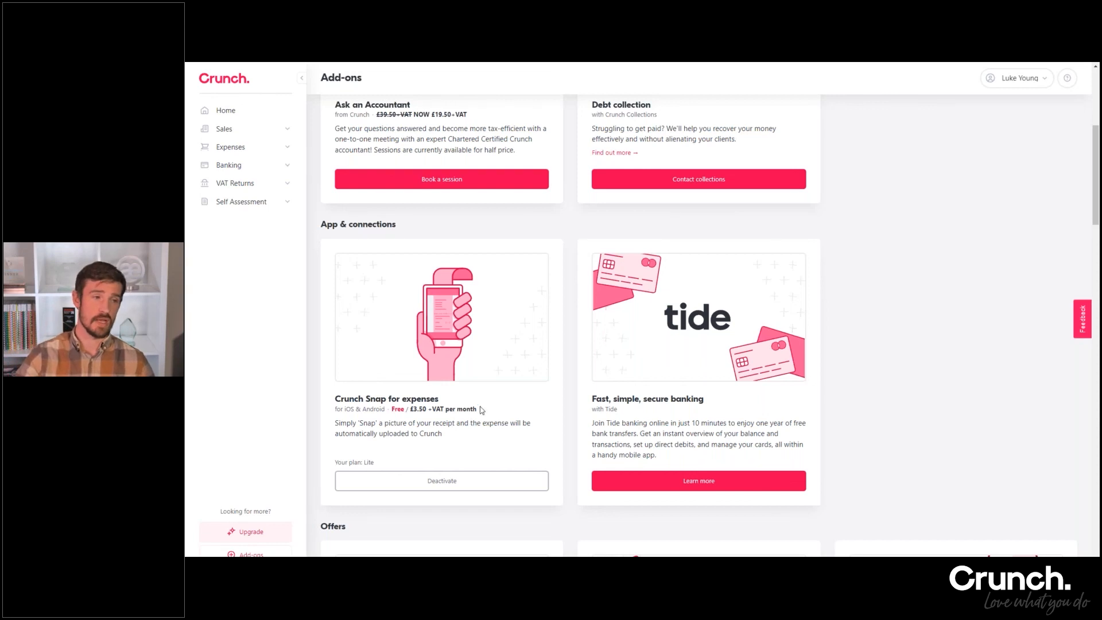
pyautogui.scroll(-1, 481, 410)
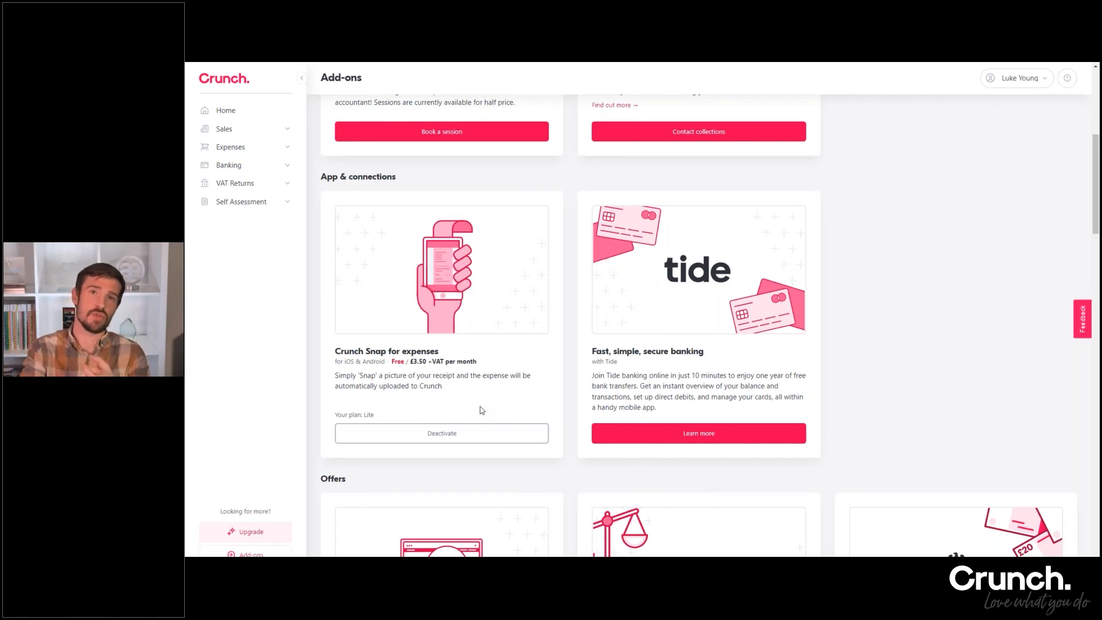
pyautogui.scroll(-7, 487, 405)
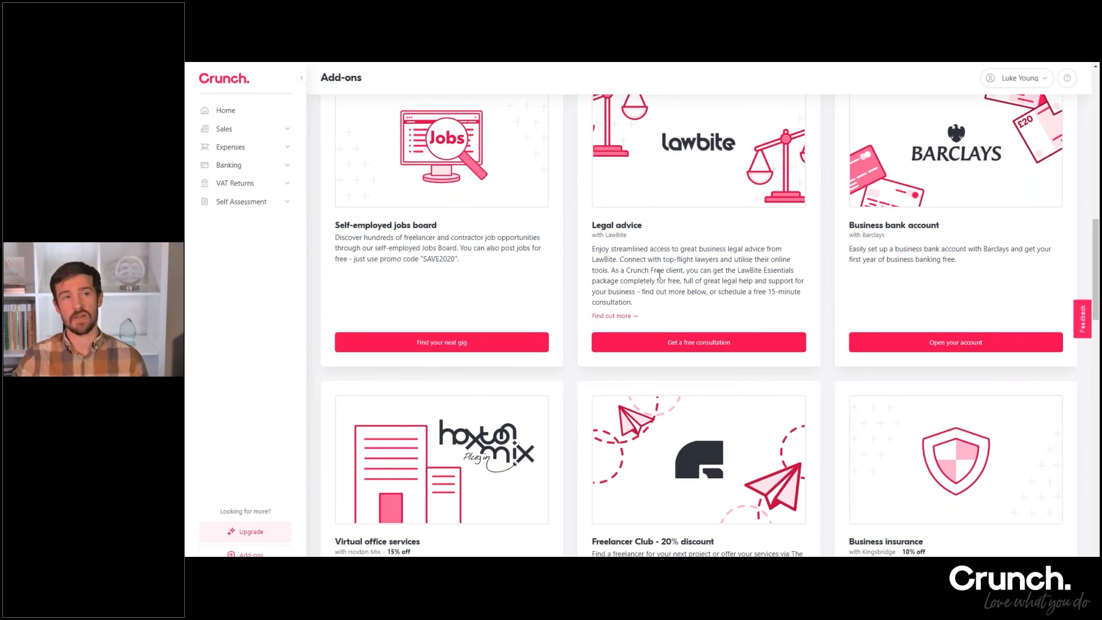
pyautogui.scroll(1, 668, 275)
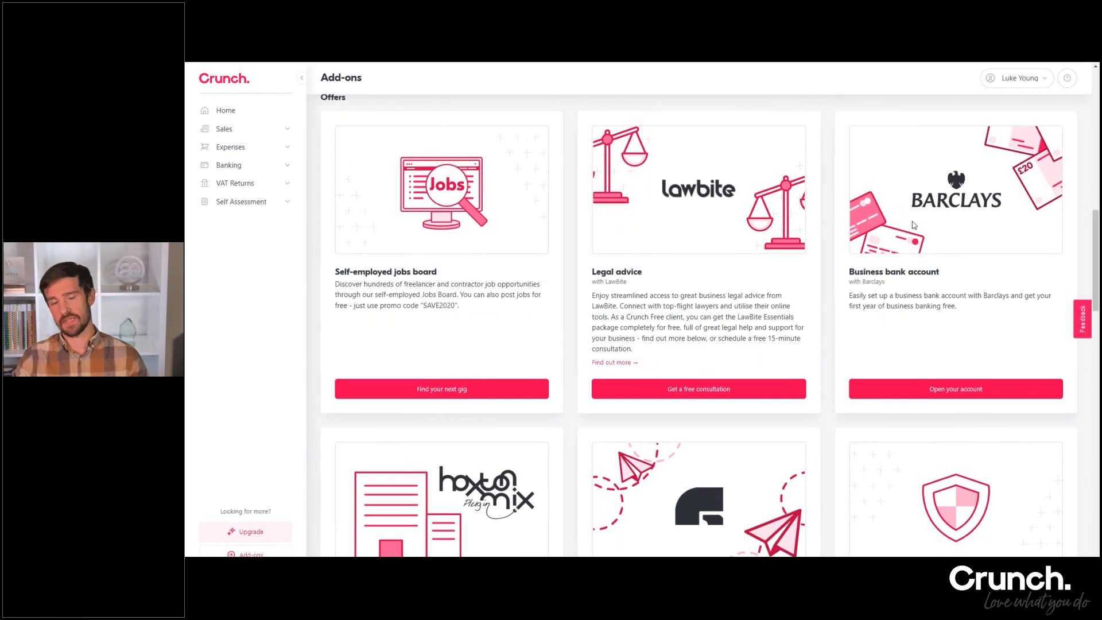
pyautogui.scroll(-2, 900, 256)
pyautogui.scroll(-5, 899, 256)
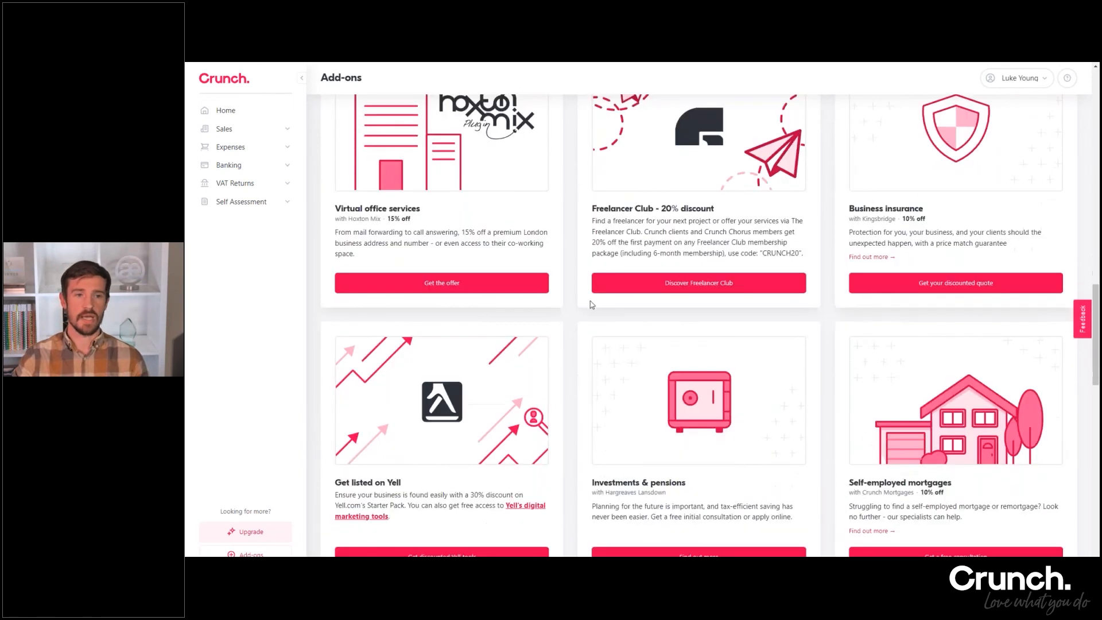
pyautogui.scroll(-8, 679, 377)
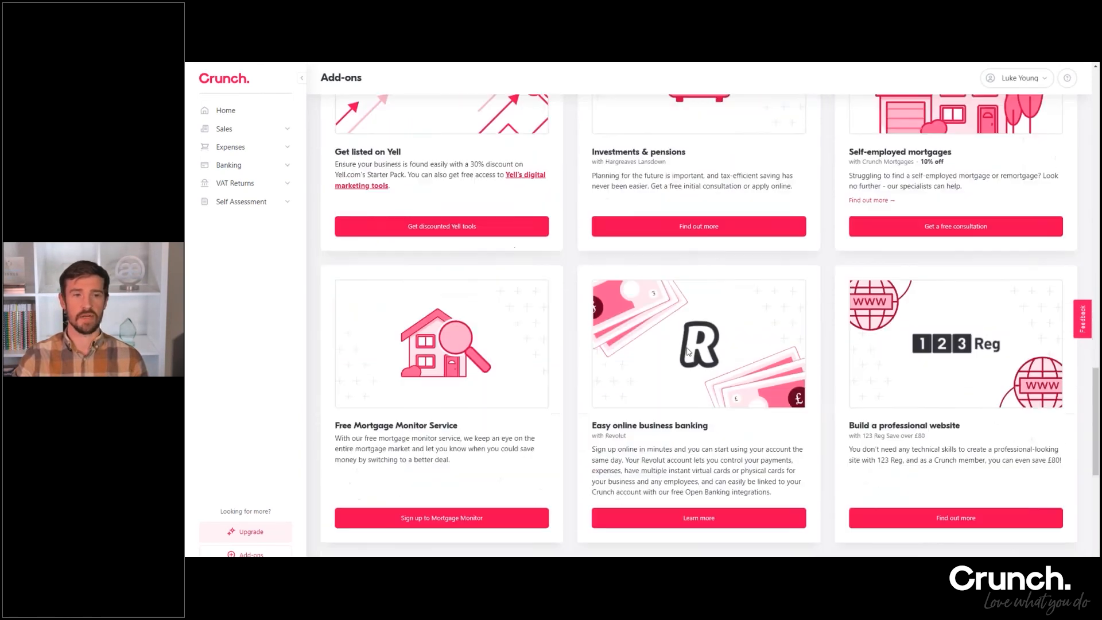
pyautogui.scroll(-1, 686, 335)
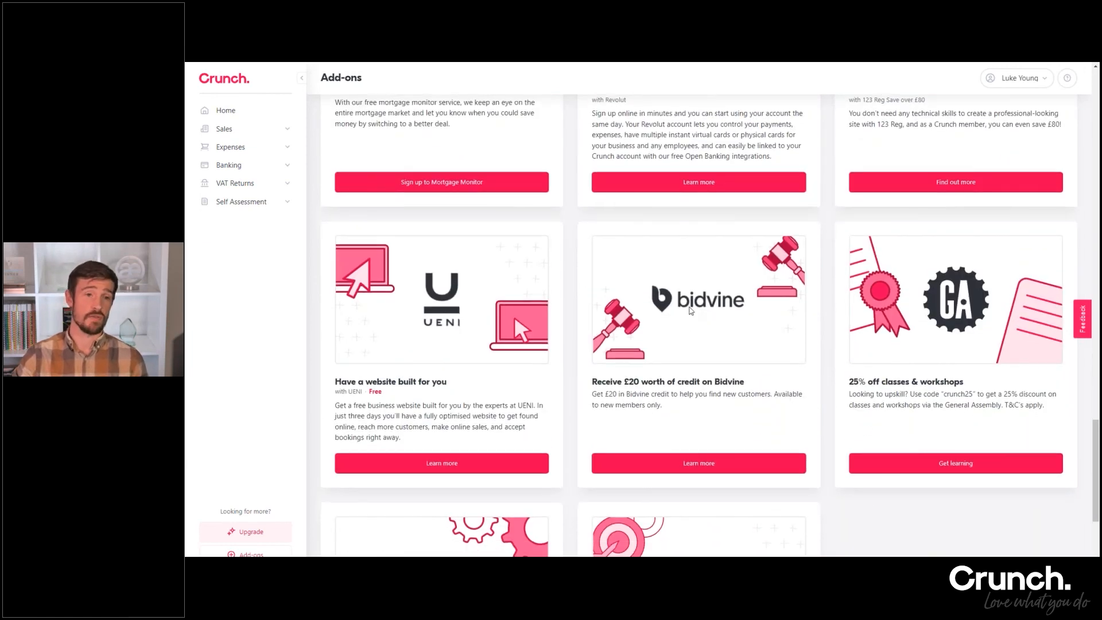
pyautogui.scroll(-3, 691, 311)
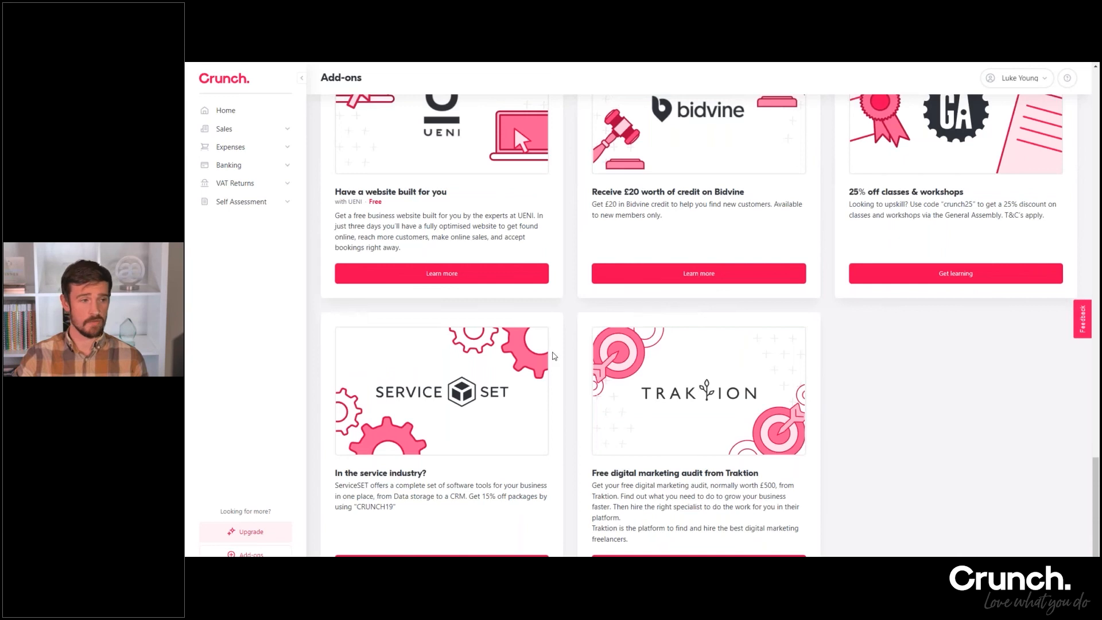
pyautogui.scroll(10, 554, 356)
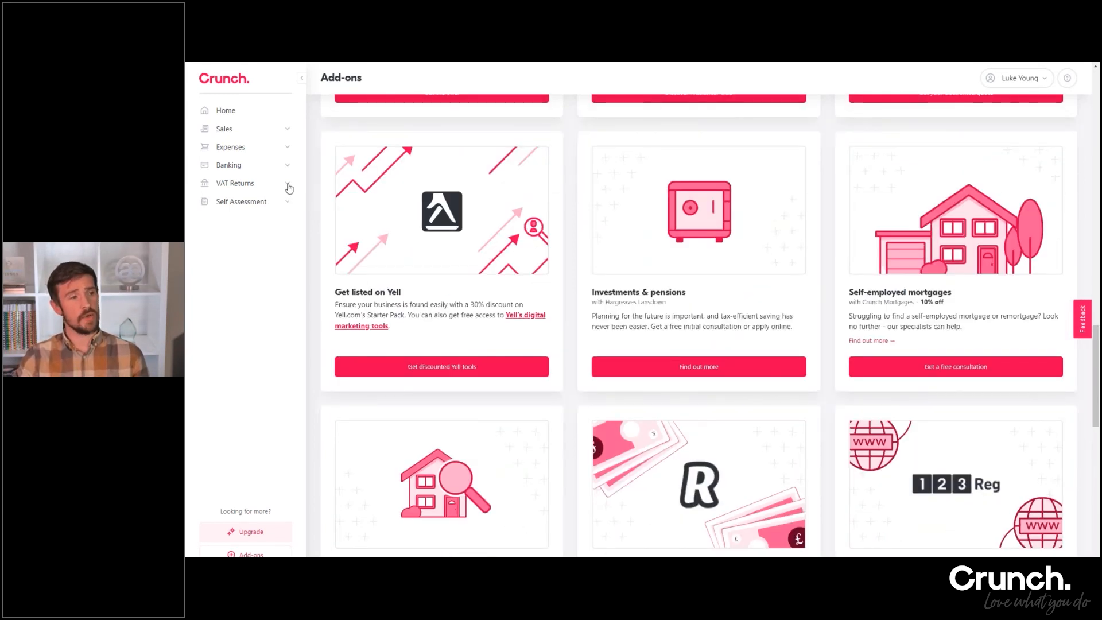
# Open the VAT Returns page to view the VAT filing service offer
pyautogui.click(288, 184)
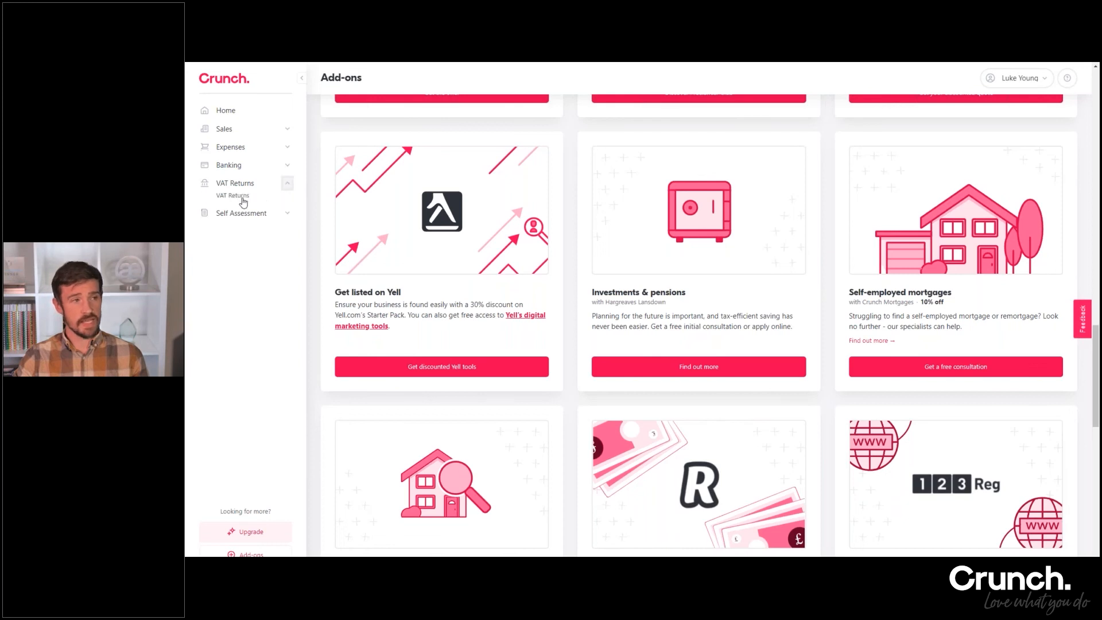
pyautogui.click(242, 199)
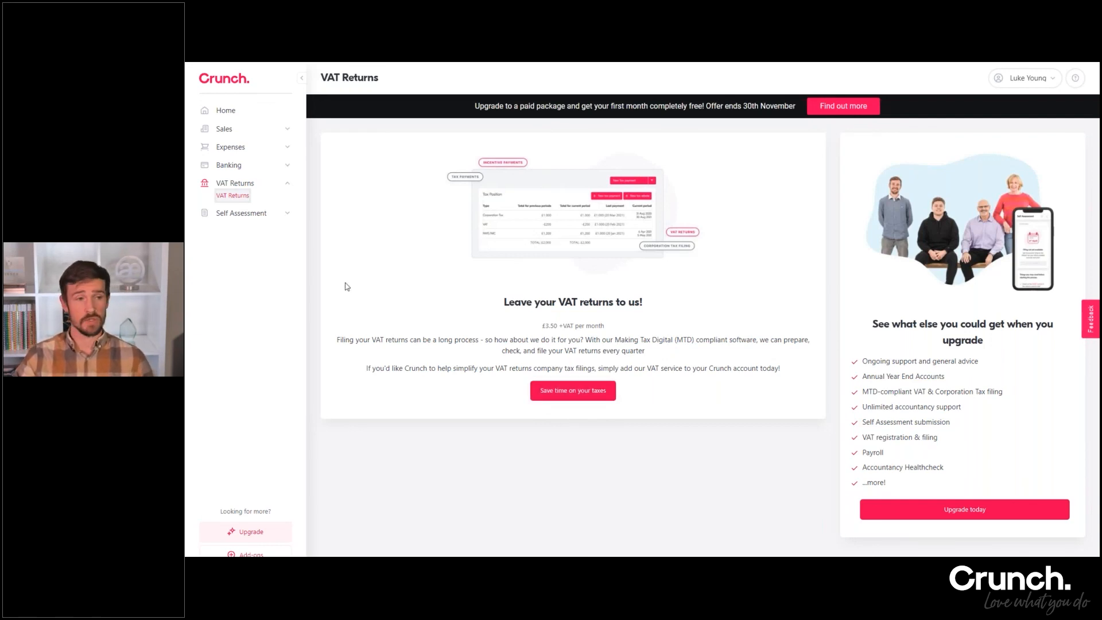
# Open the Self Assessment dashboard and view the submitted 2020/2021 questionnaire
pyautogui.click(288, 214)
pyautogui.click(232, 225)
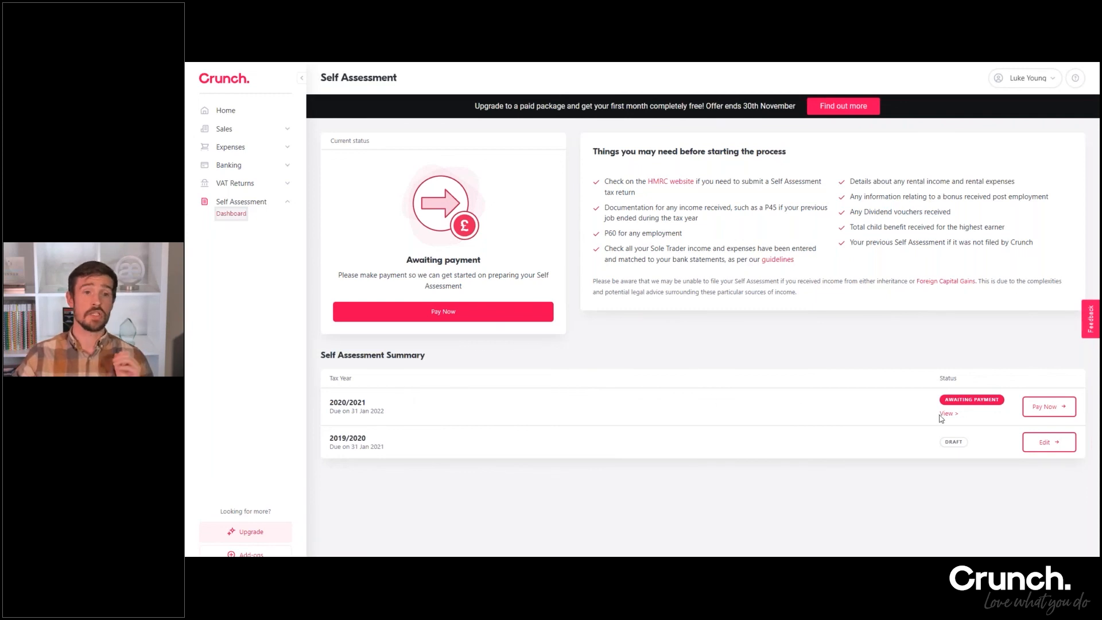
pyautogui.click(947, 415)
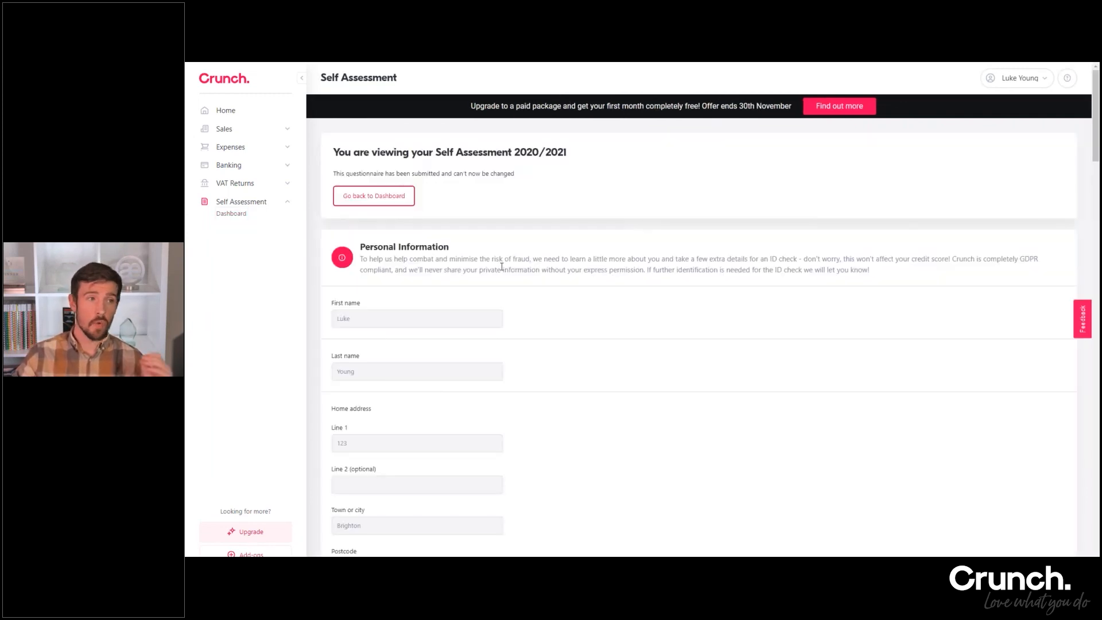
# Examine the questionnaire's sections from Personal Information and UTR through Self Employed Income to Payments on Account, and return to the Self Assessment dashboard
pyautogui.scroll(-10, 494, 282)
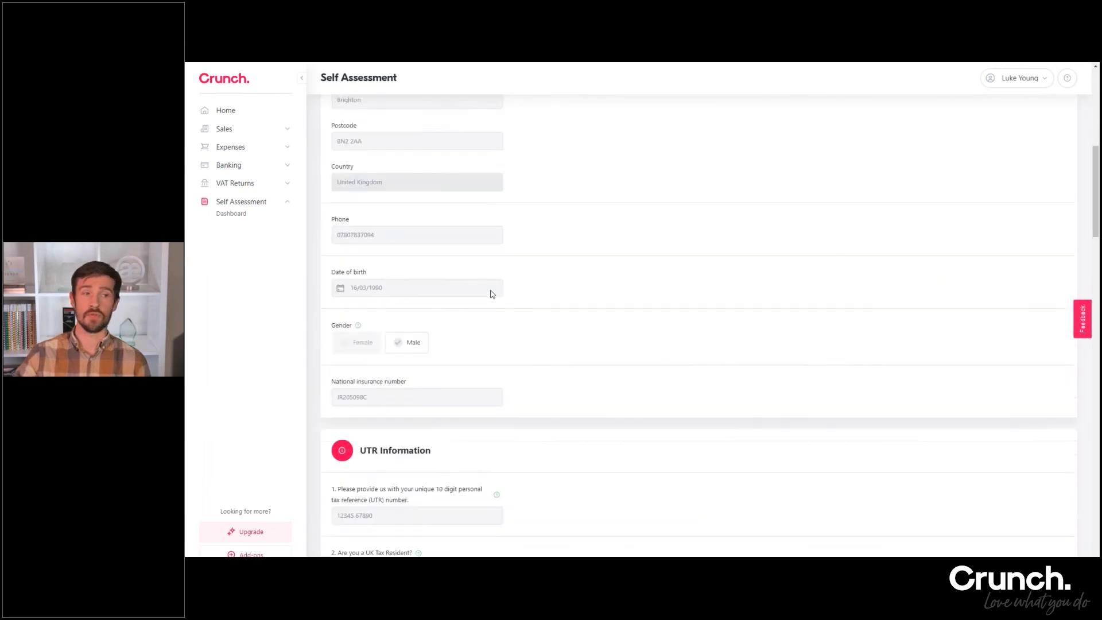
pyautogui.scroll(3, 490, 303)
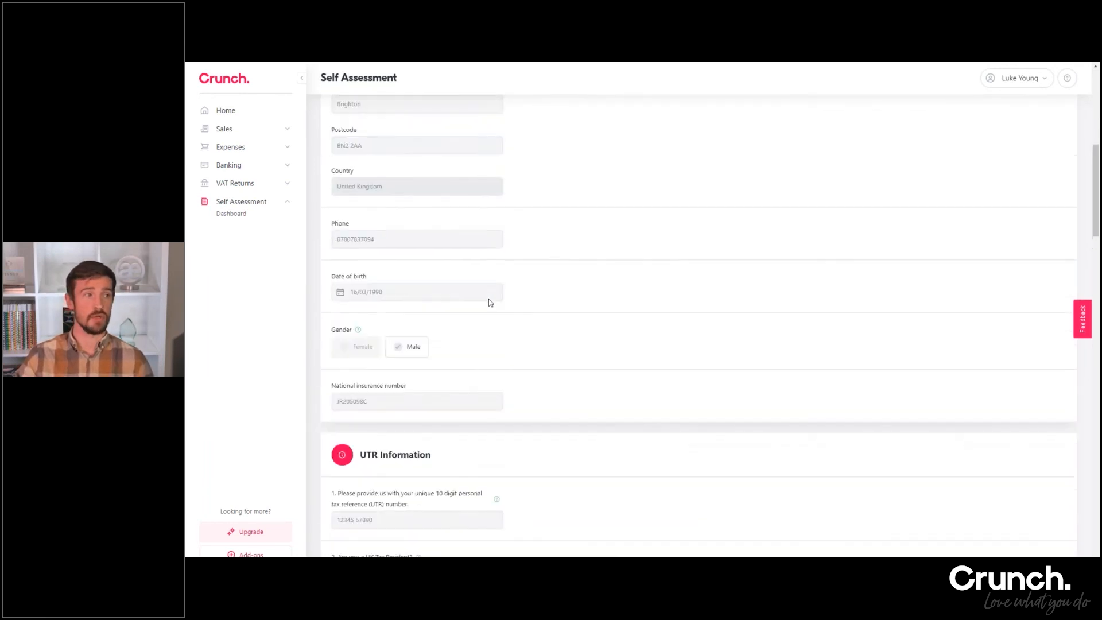
pyautogui.scroll(6, 481, 308)
pyautogui.scroll(-6, 455, 248)
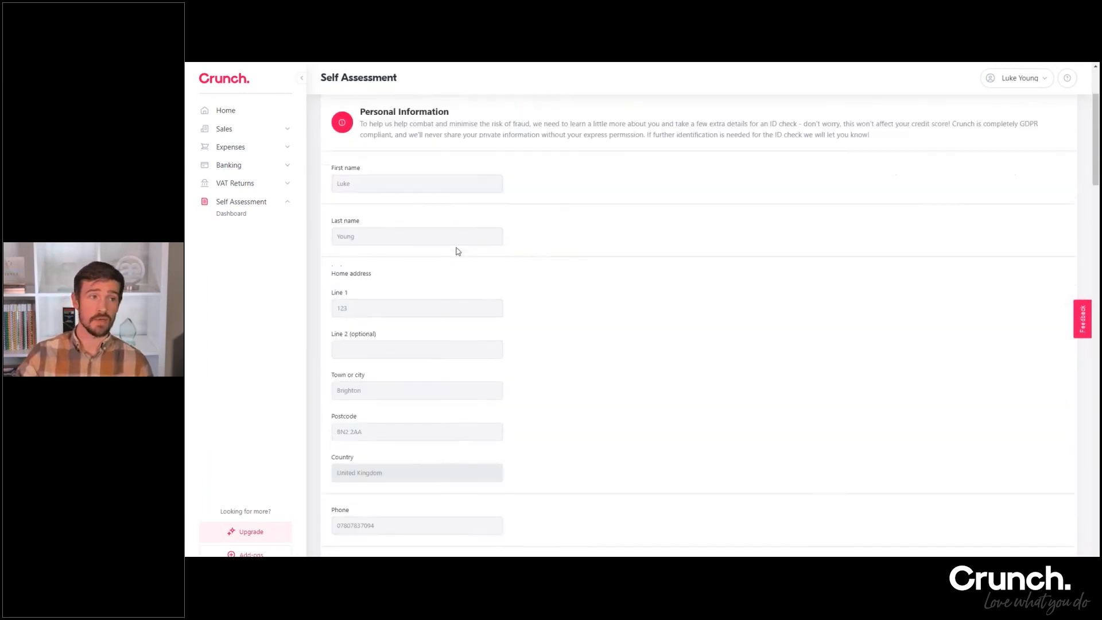
pyautogui.scroll(-3, 699, 310)
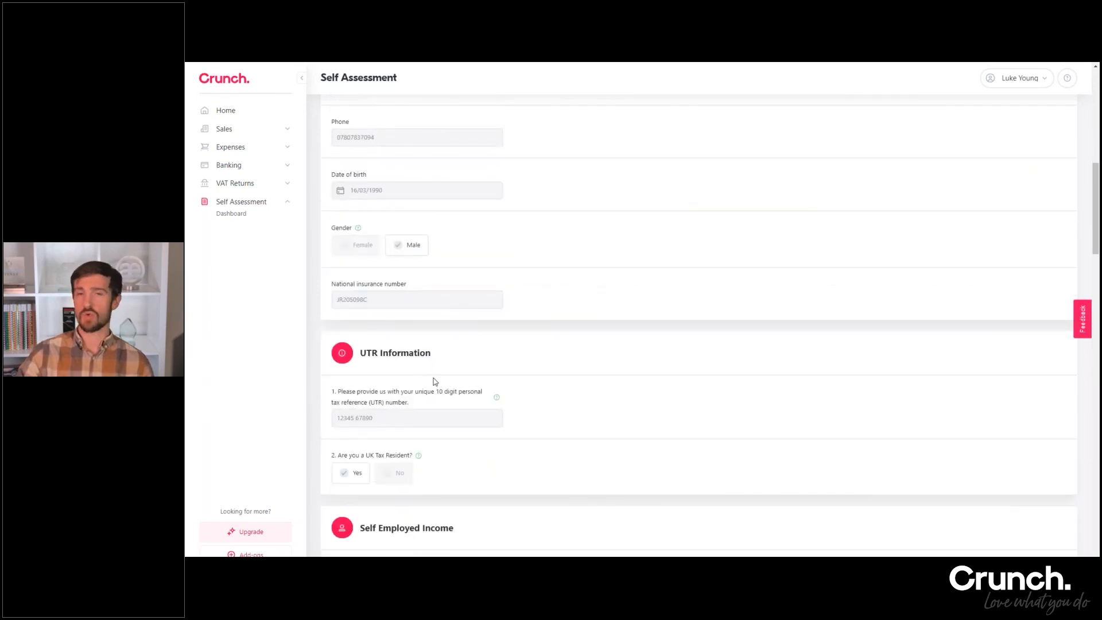
pyautogui.scroll(-2, 434, 381)
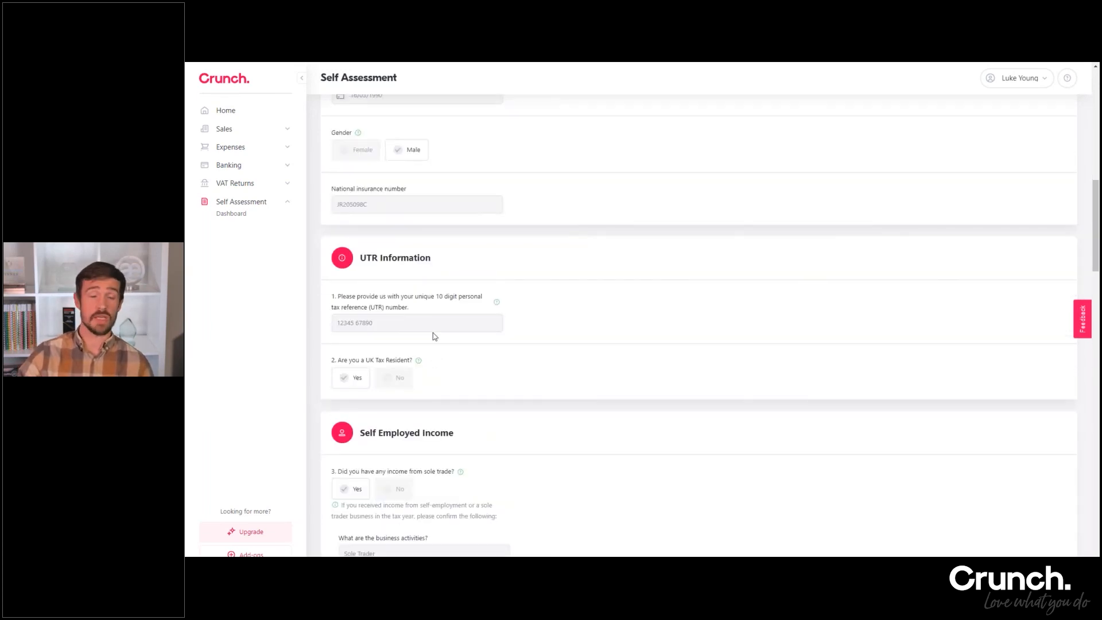
pyautogui.scroll(-5, 379, 370)
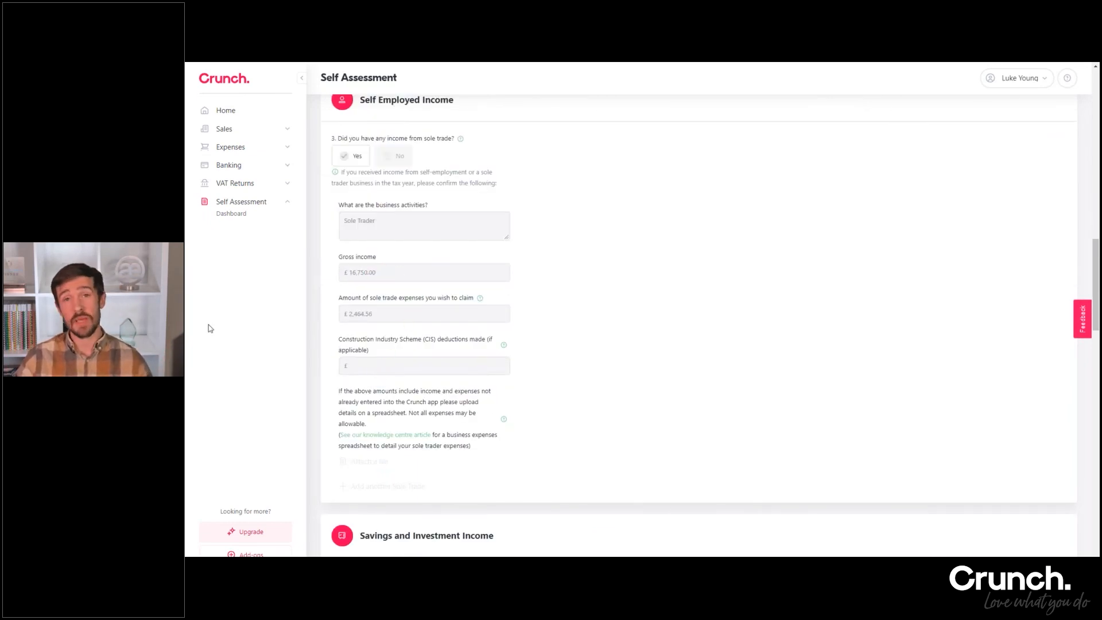
pyautogui.scroll(-1, 450, 287)
pyautogui.scroll(-10, 450, 293)
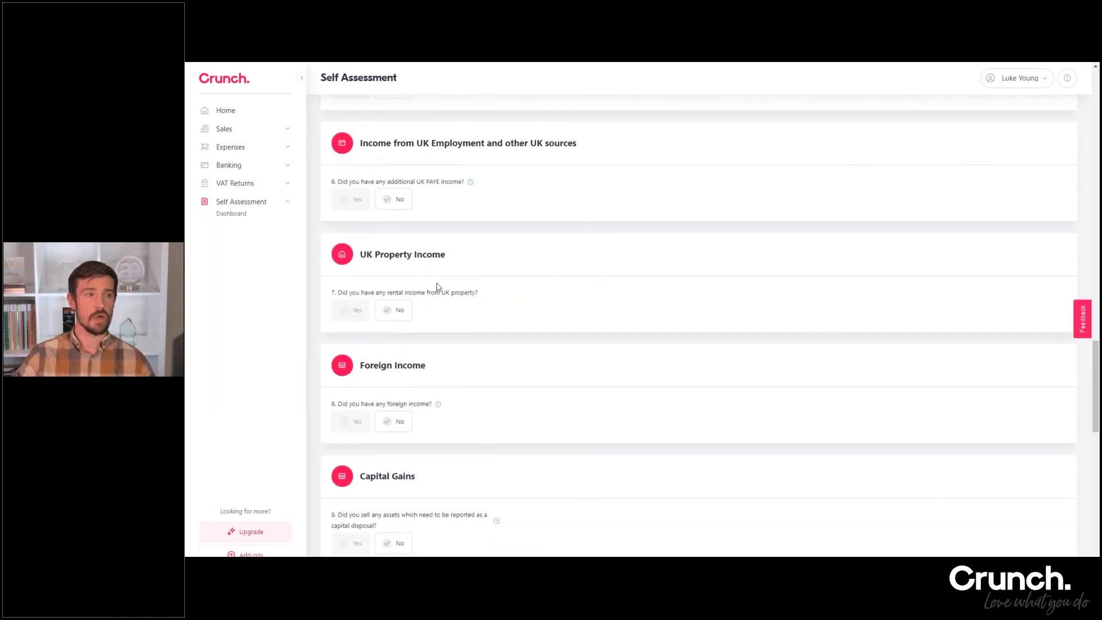
pyautogui.scroll(-10, 450, 292)
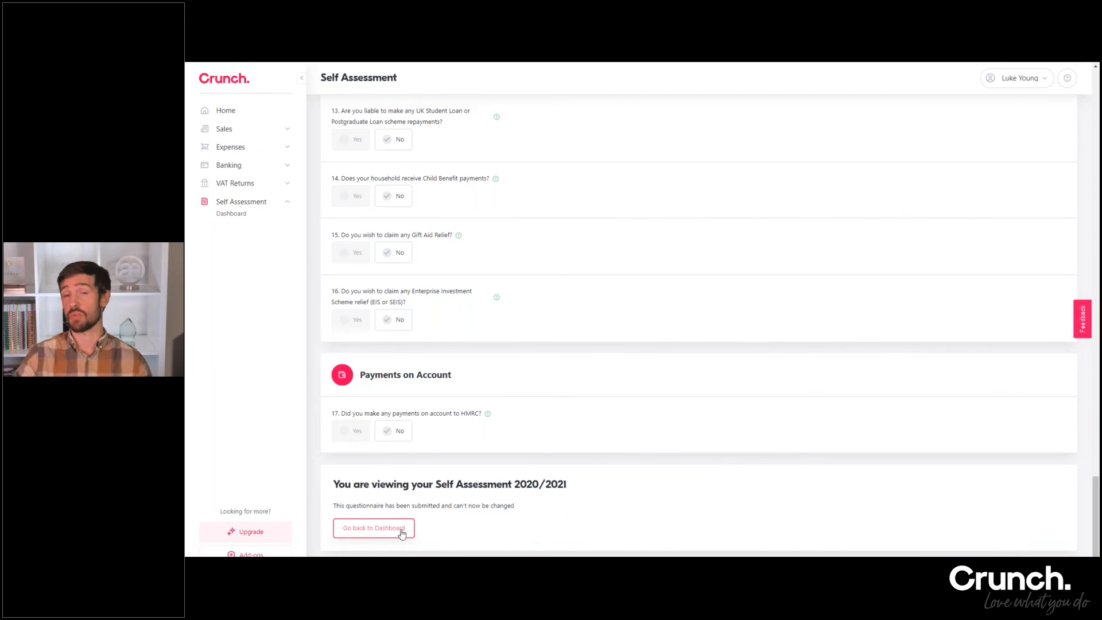
pyautogui.click(395, 531)
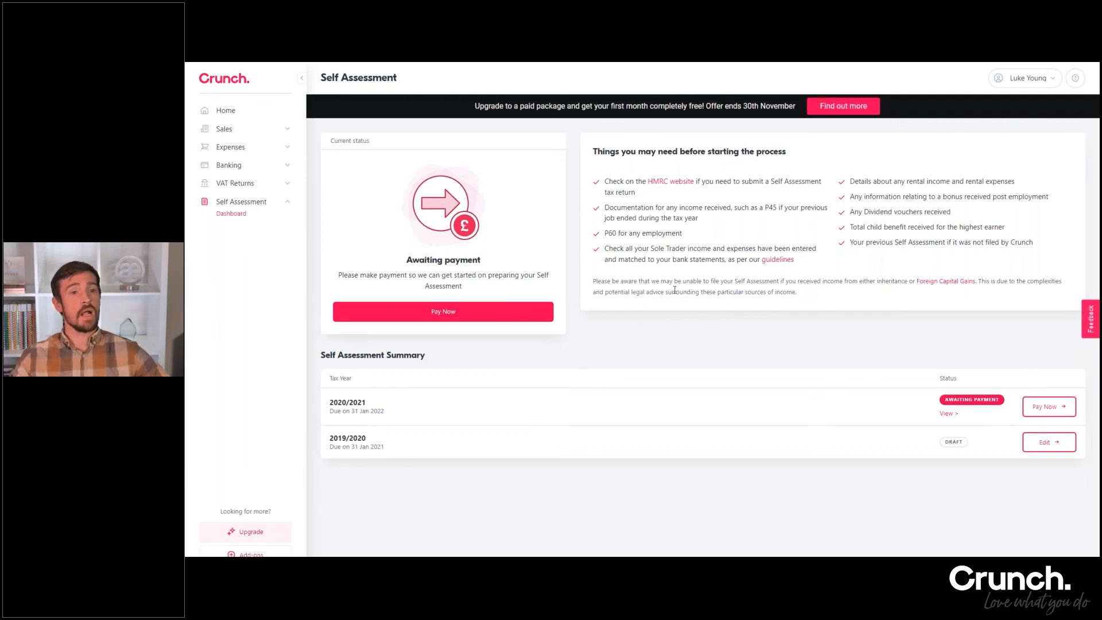
# Open the subscription upgrade page and review the Free plan's features, the Pro-only services and the free consultation call option
pyautogui.click(263, 536)
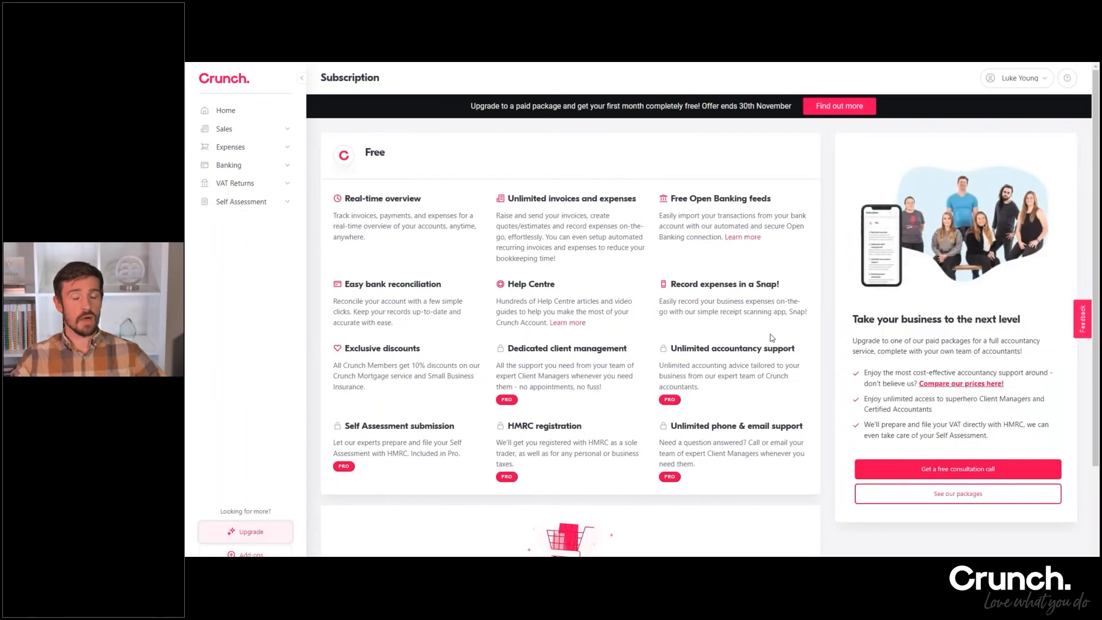
pyautogui.scroll(-2, 798, 275)
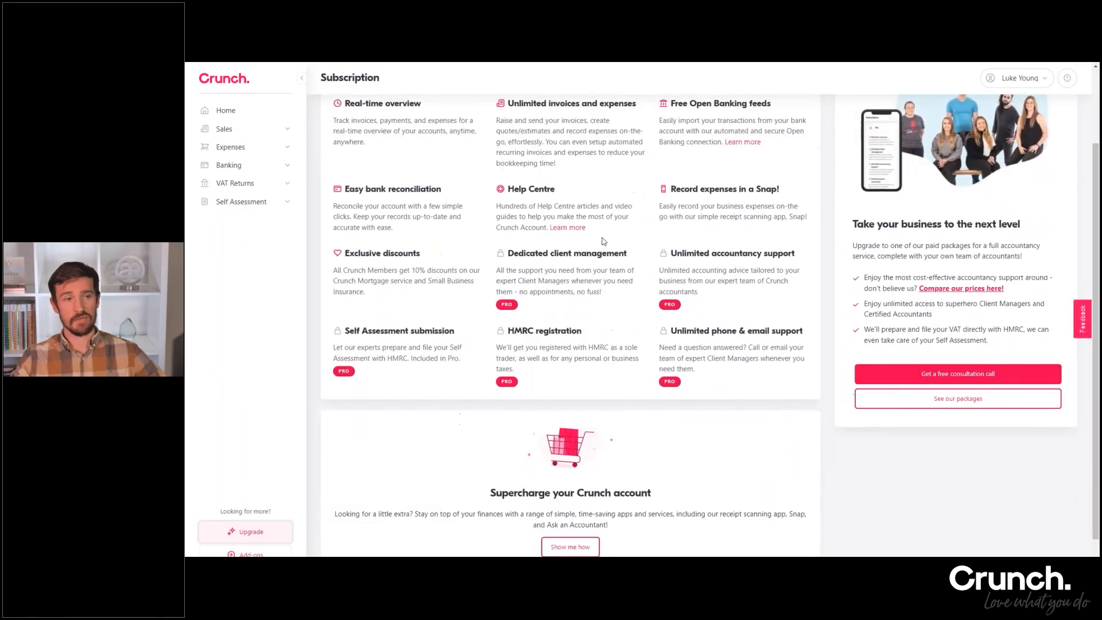
pyautogui.scroll(2, 599, 294)
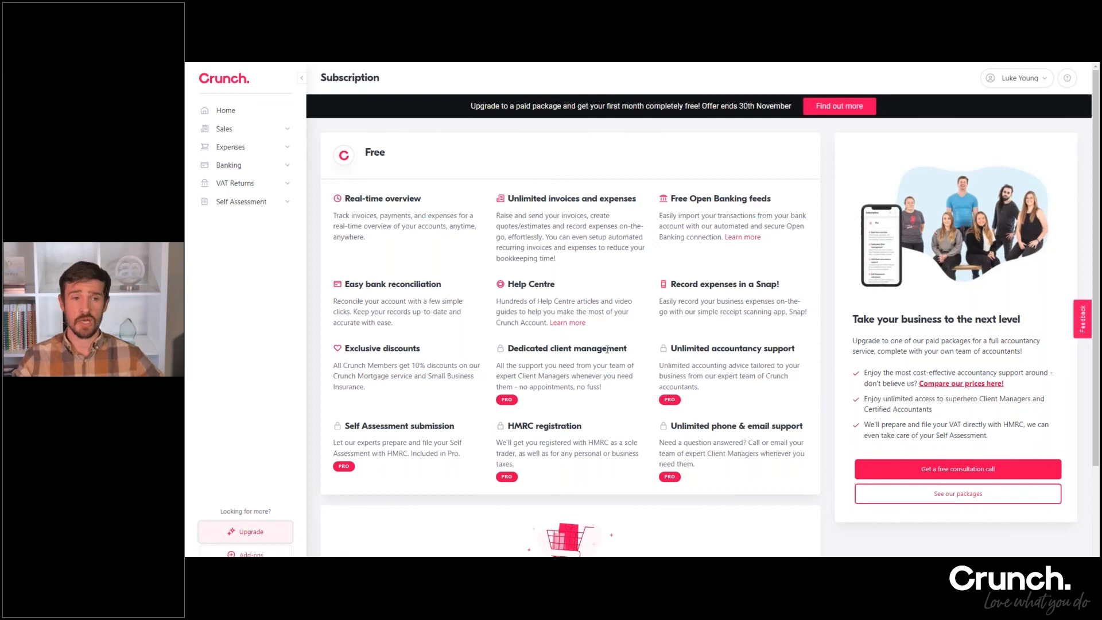
pyautogui.scroll(-2, 607, 350)
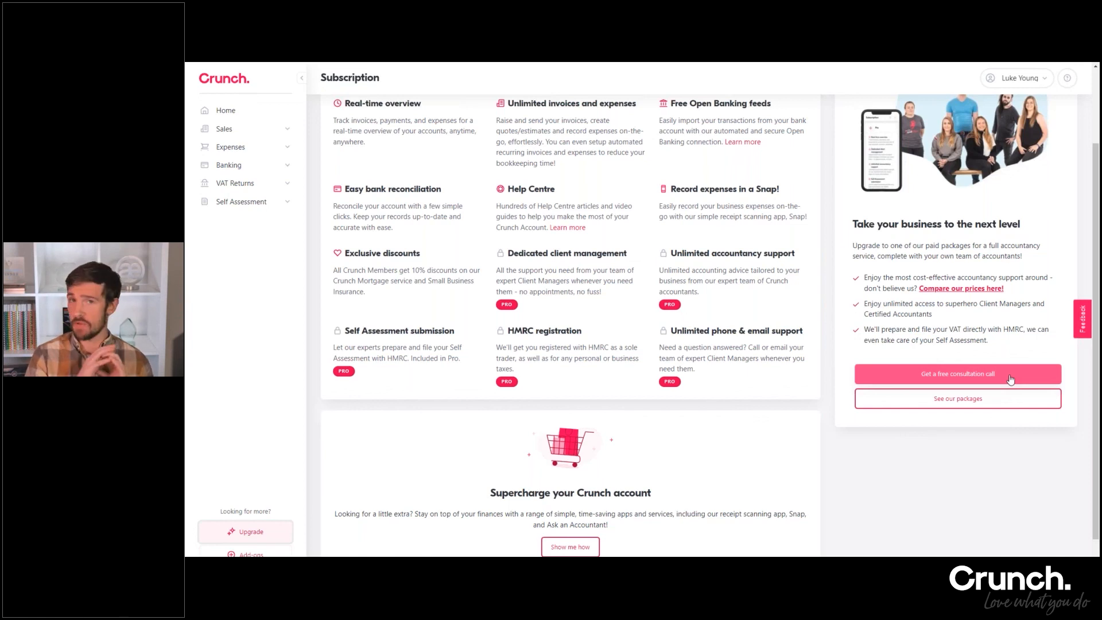
pyautogui.click(1011, 379)
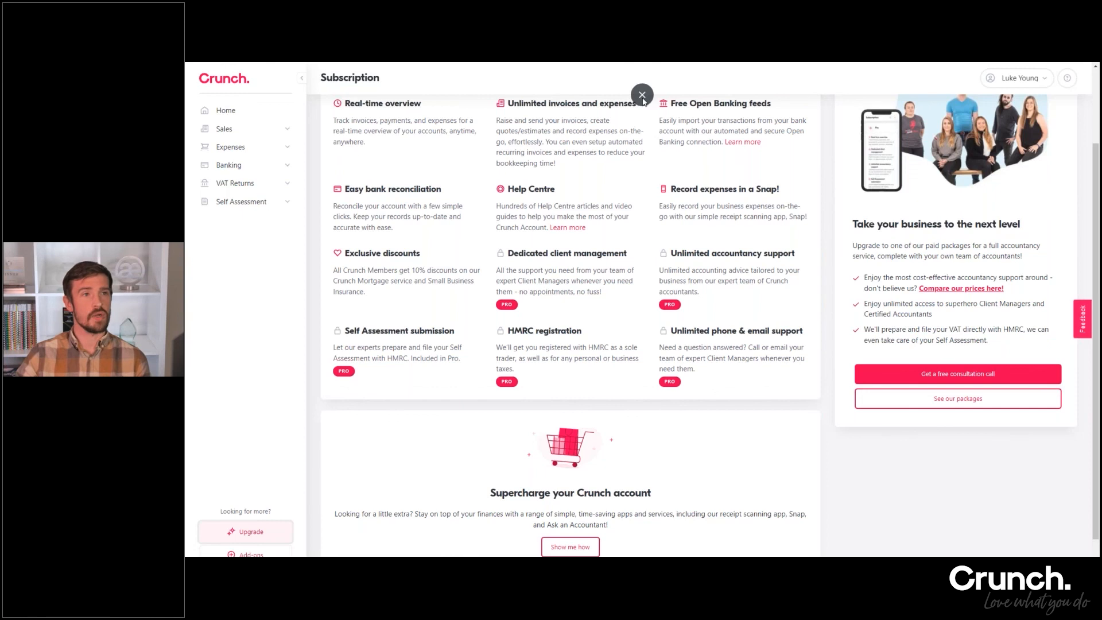
# Exit full screen, switch to the Crunch Free Masterclass deck in Google Slides and present it from the "What are we covering today?" slide
pyautogui.click(643, 99)
pyautogui.click(259, 71)
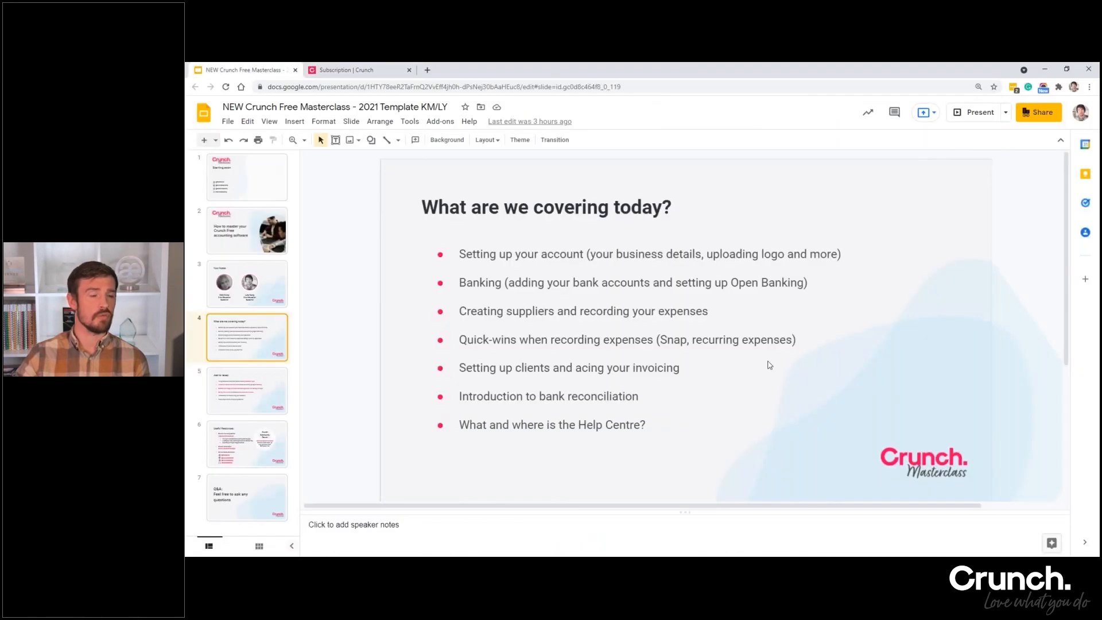
pyautogui.click(975, 112)
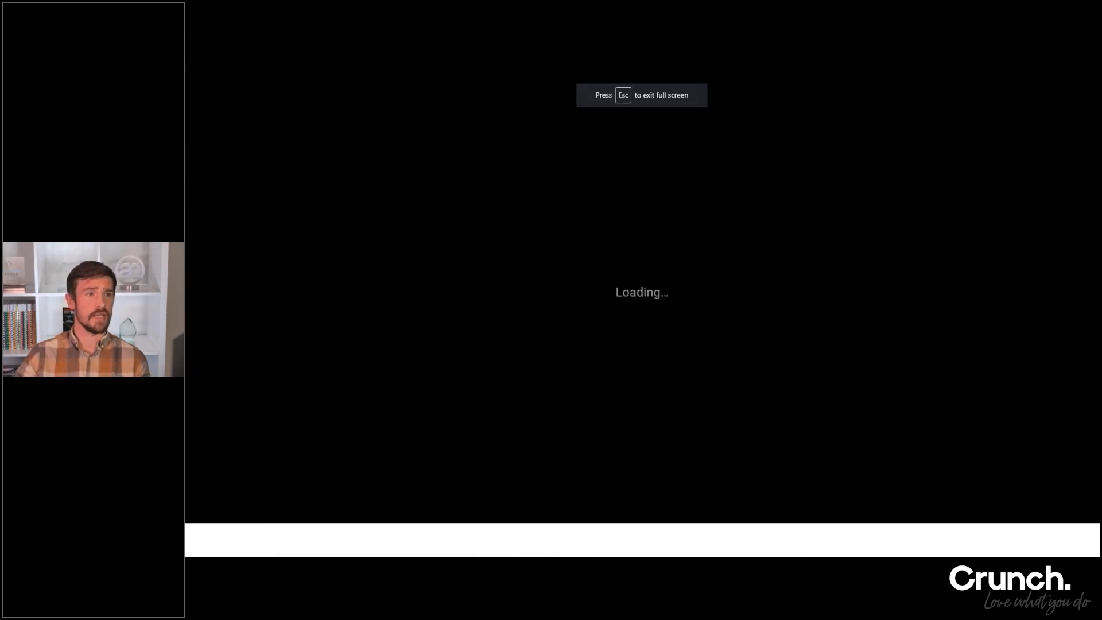